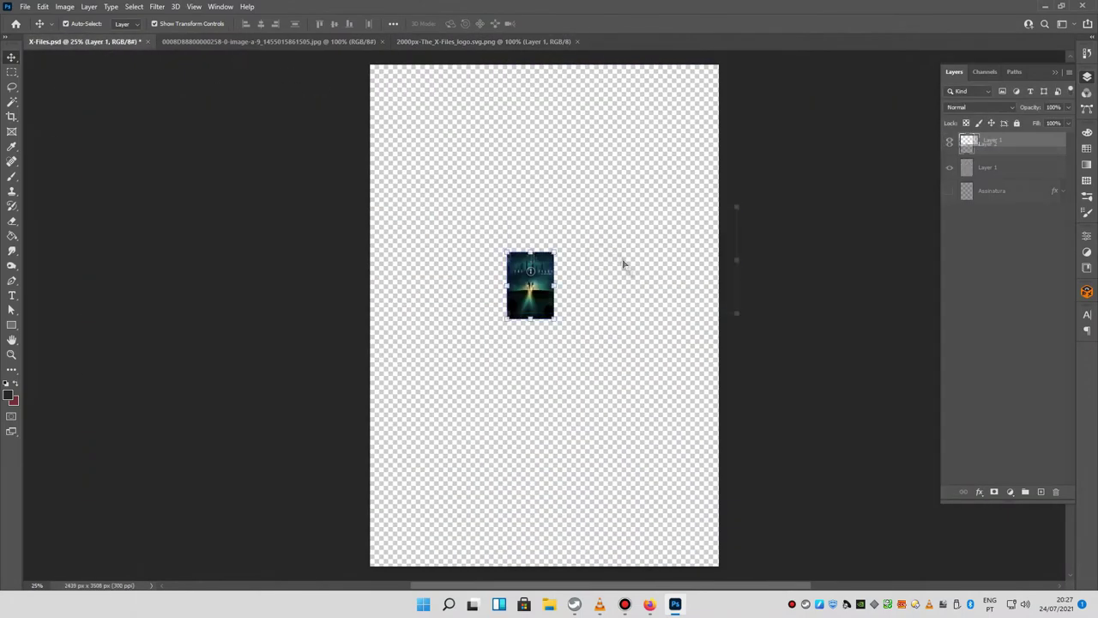
- Rename Layer 2 to 'X-Files Logo' and Layer 1 to 'Background' in the Layers panel
double_click(988, 167)
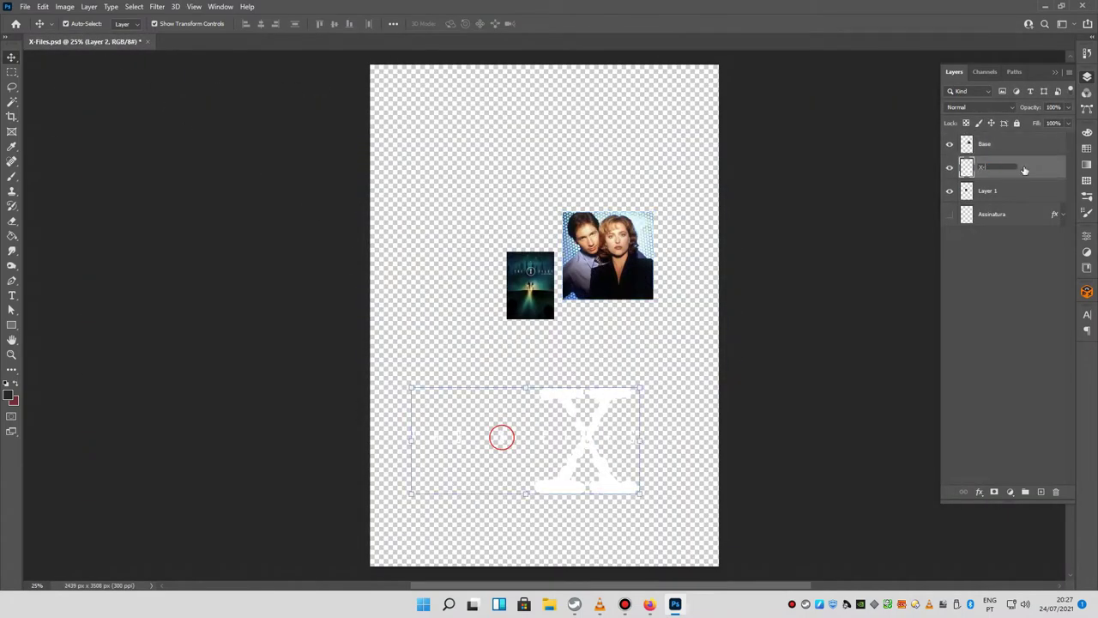
type("X-Files Logo")
key("Return")
double_click(987, 190)
type("Background")
key("Return")
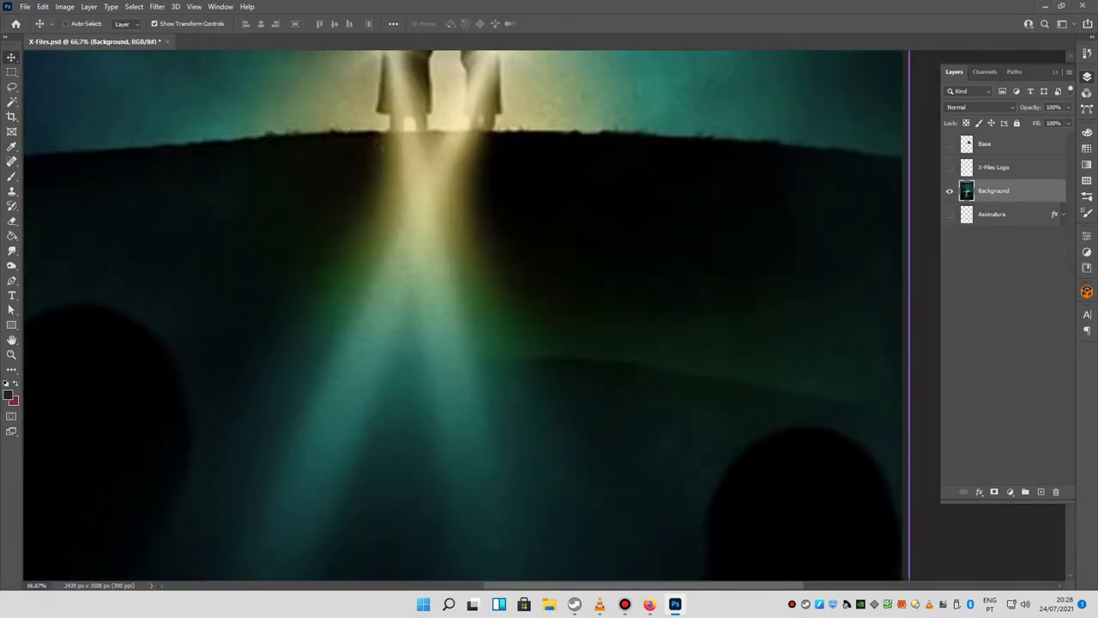
- Apply an 8,6 px Gaussian Blur to the Background layer
left_click(157, 6)
left_click(322, 200)
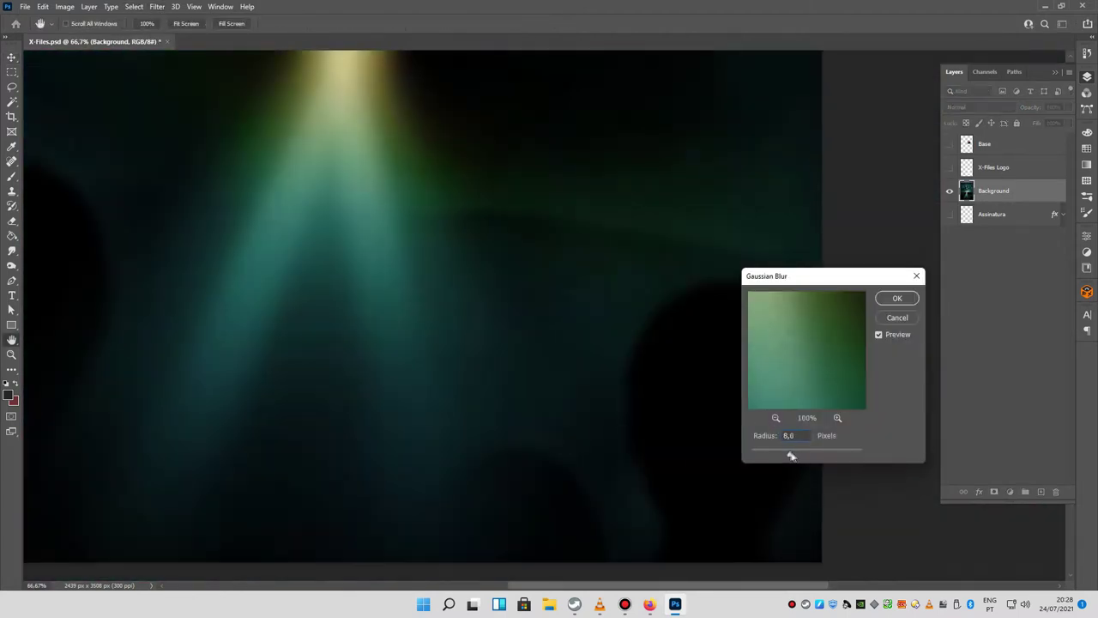
left_click_drag(798, 453, 790, 453)
left_click(645, 442)
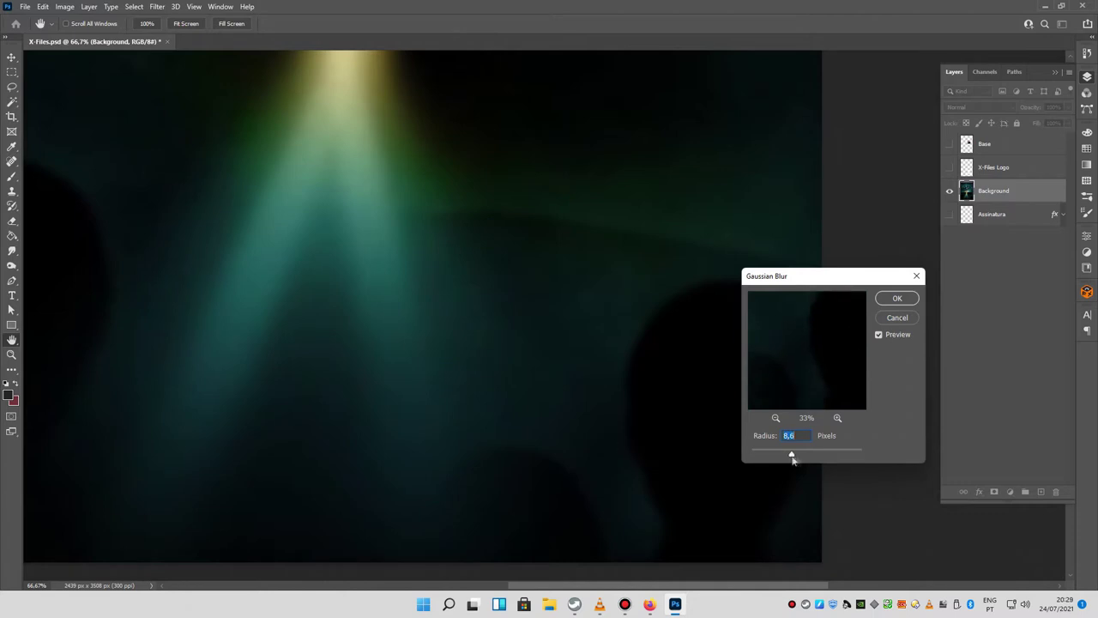
left_click(897, 298)
- Add about 2% Uniform noise to the Background layer
left_click(157, 6)
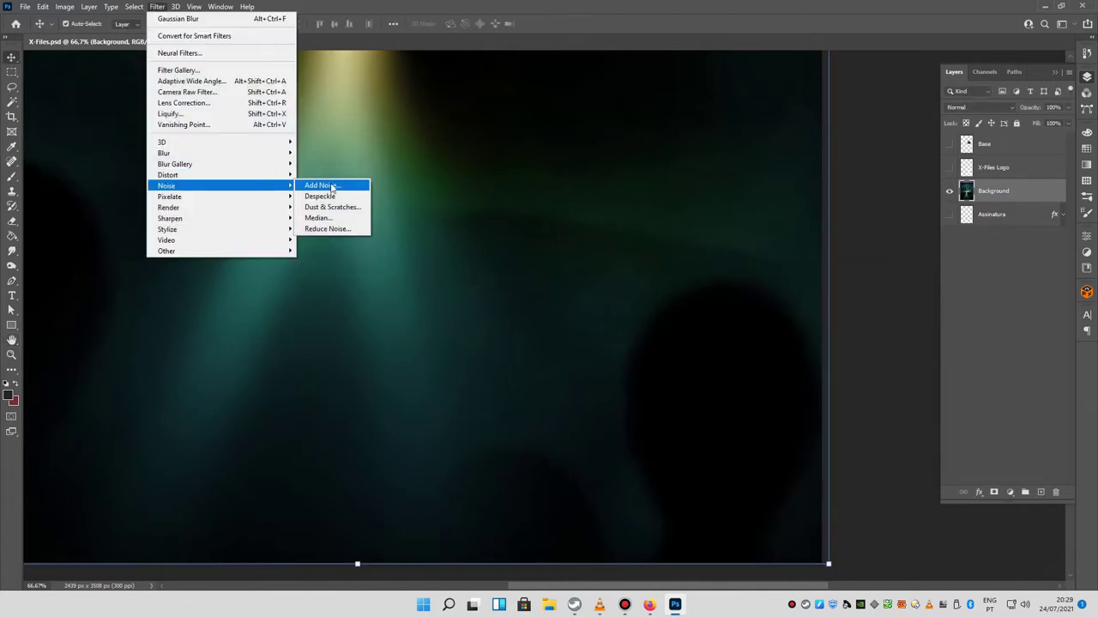
left_click(330, 210)
left_click(602, 132)
left_click(157, 6)
left_click(319, 184)
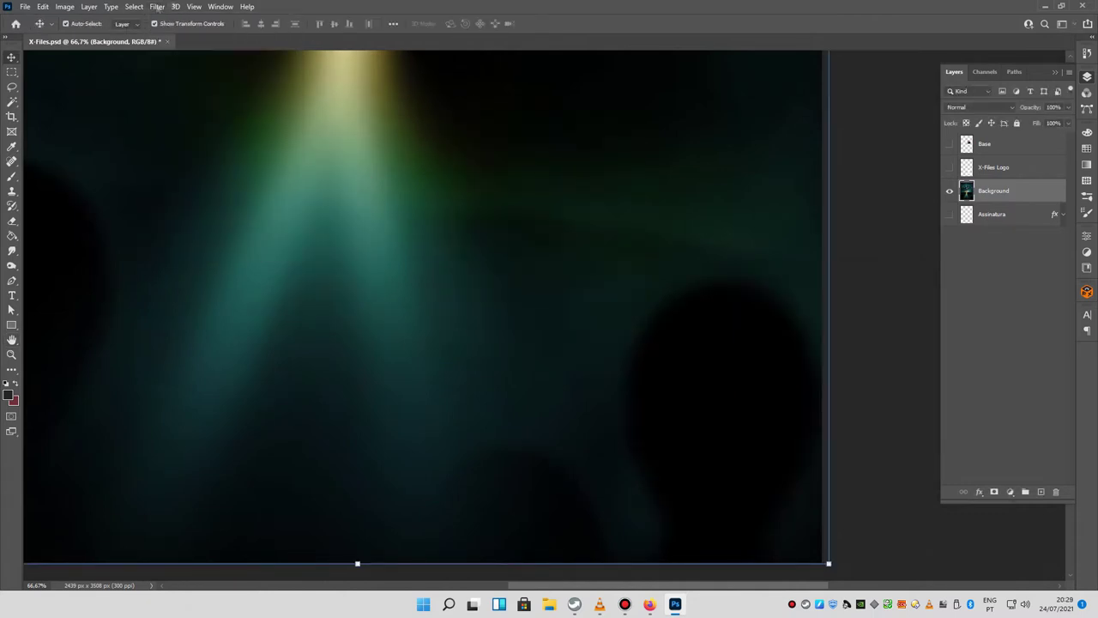
key("ctrl+plus")
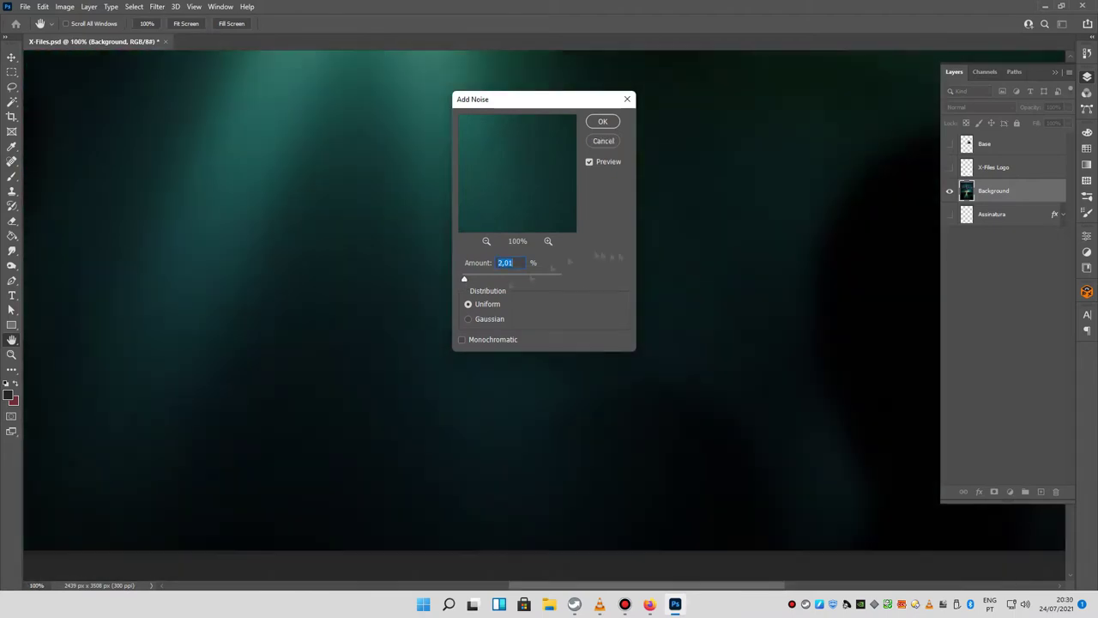
key("ctrl+minus")
key("ctrl+minus")
left_click_drag(515, 98, 801, 111)
left_click(755, 317)
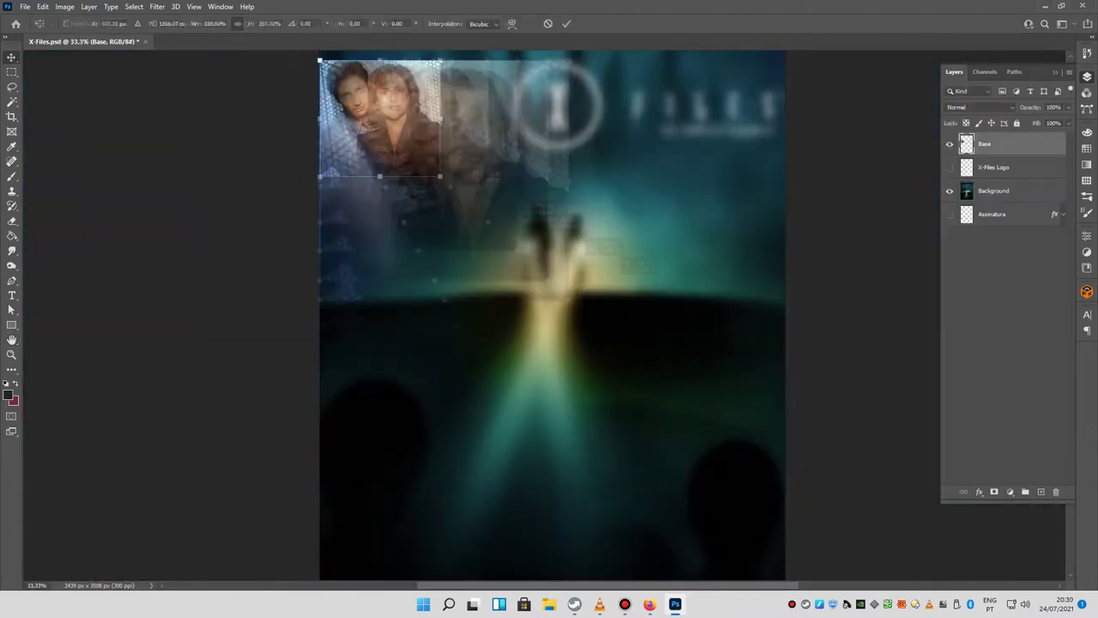
- Move the couple's photo up and enlarge it to fill the canvas width
left_click_drag(576, 276, 577, 201)
left_click_drag(723, 441, 758, 474)
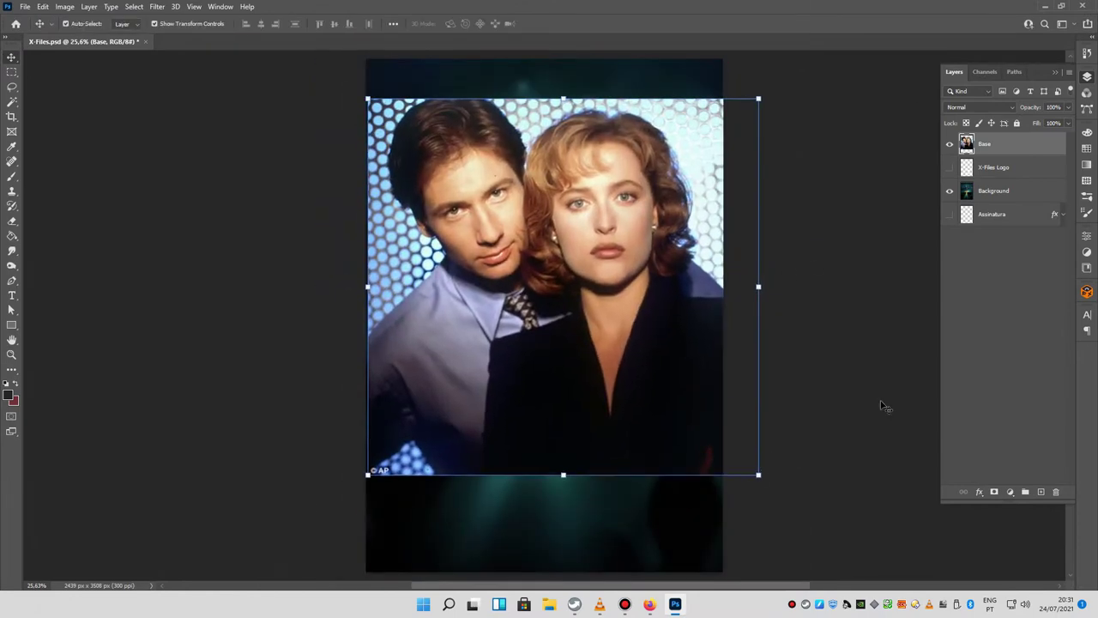
left_click(949, 167)
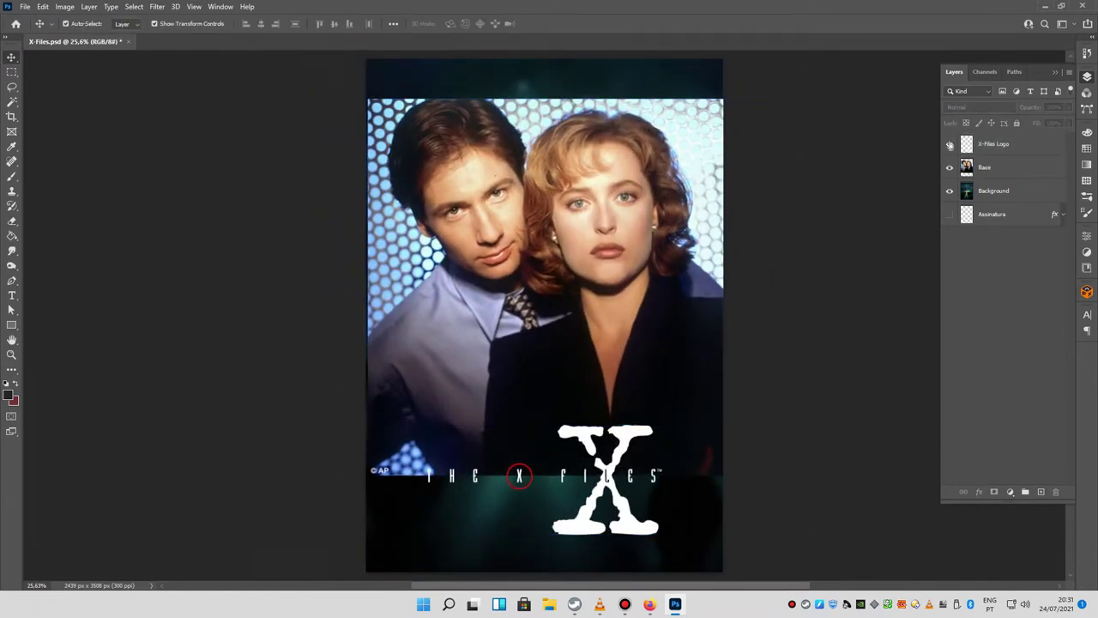
- Select the Pen tool and zoom in on the couple's hair
key("p")
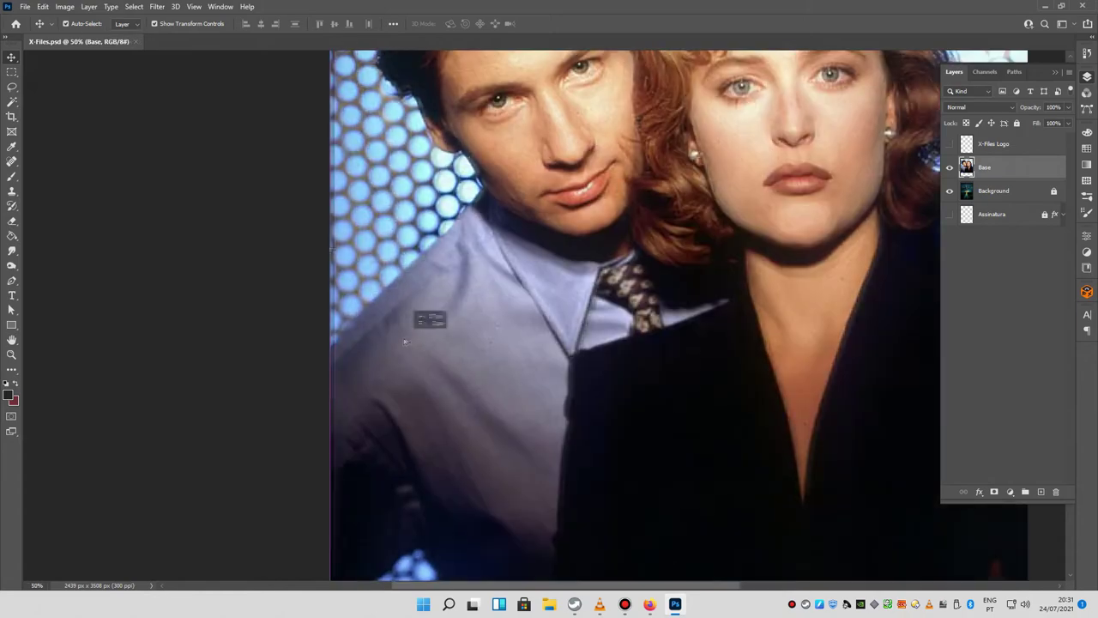
scroll(401, 311, "up", 3)
scroll(607, 117, "up", 5)
key("s")
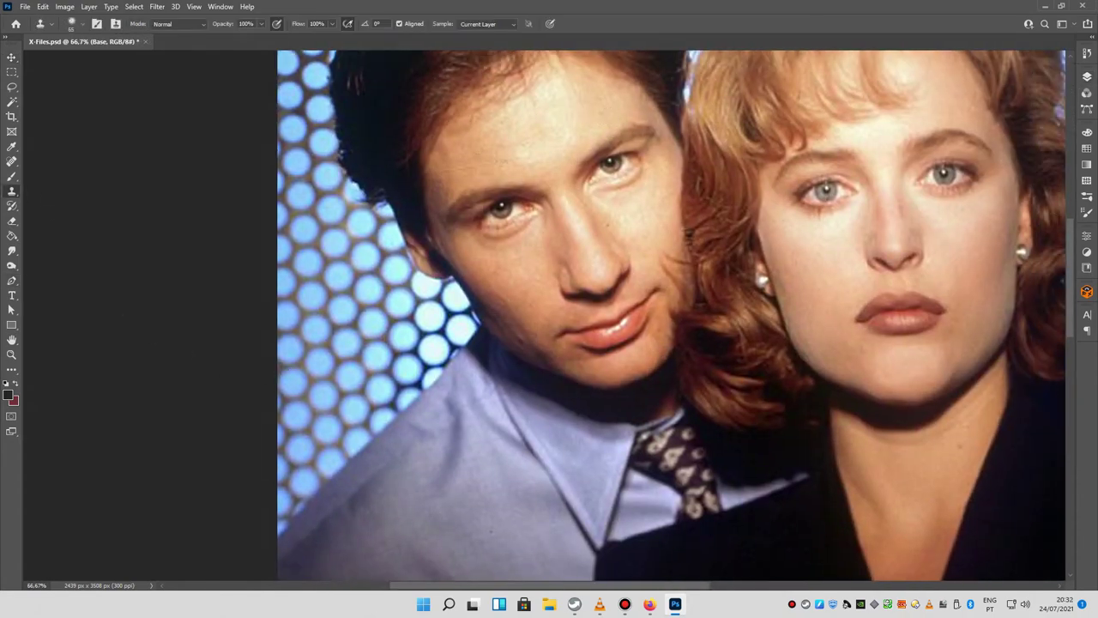
scroll(298, 352, "down", 3)
key("p")
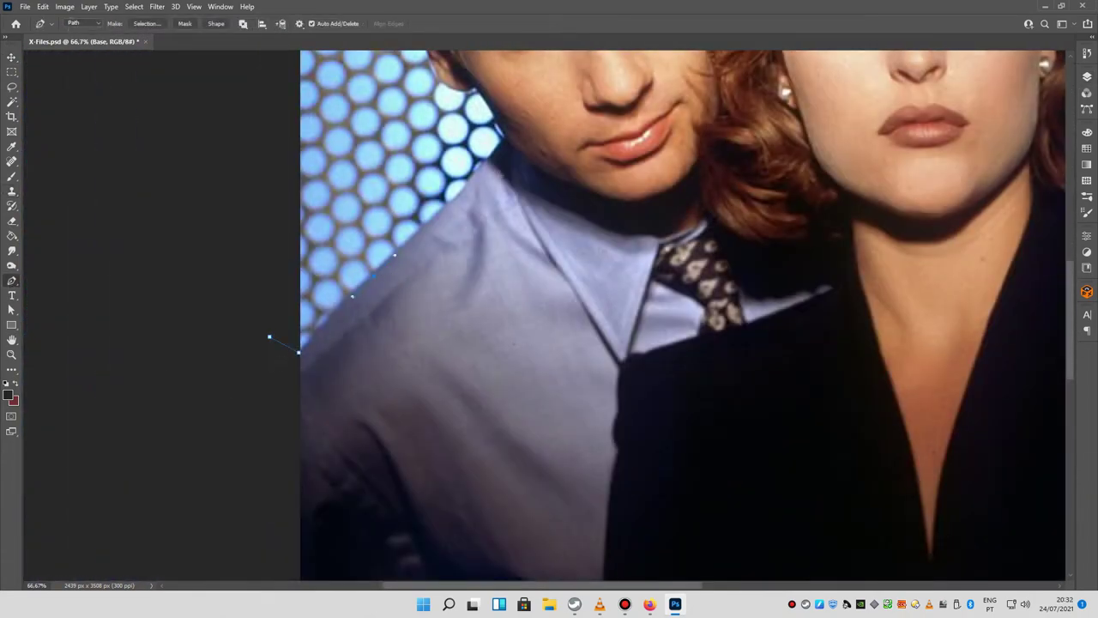
scroll(494, 474, "up", 2)
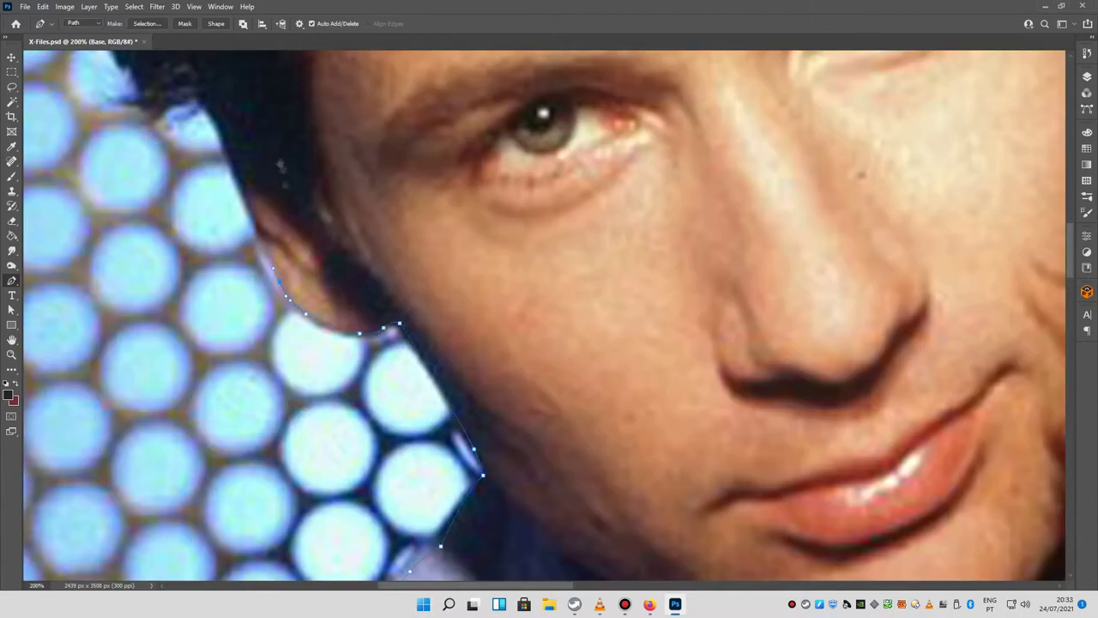
- Trace the path along the man's hair outline to where the two heads meet
left_click_drag(280, 163, 469, 386)
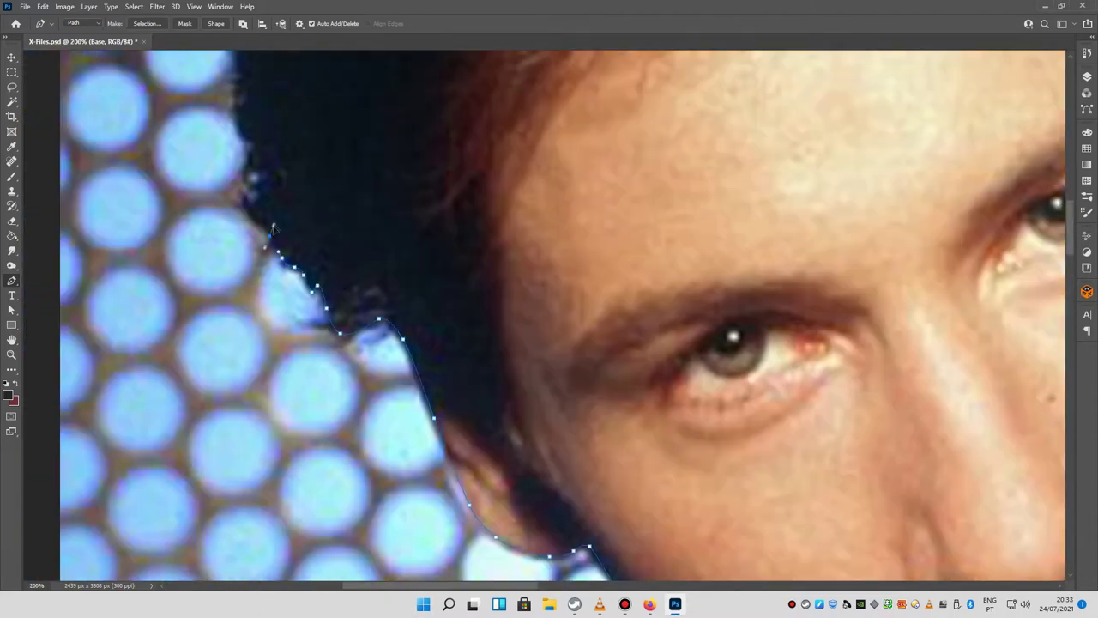
left_click_drag(273, 230, 496, 453)
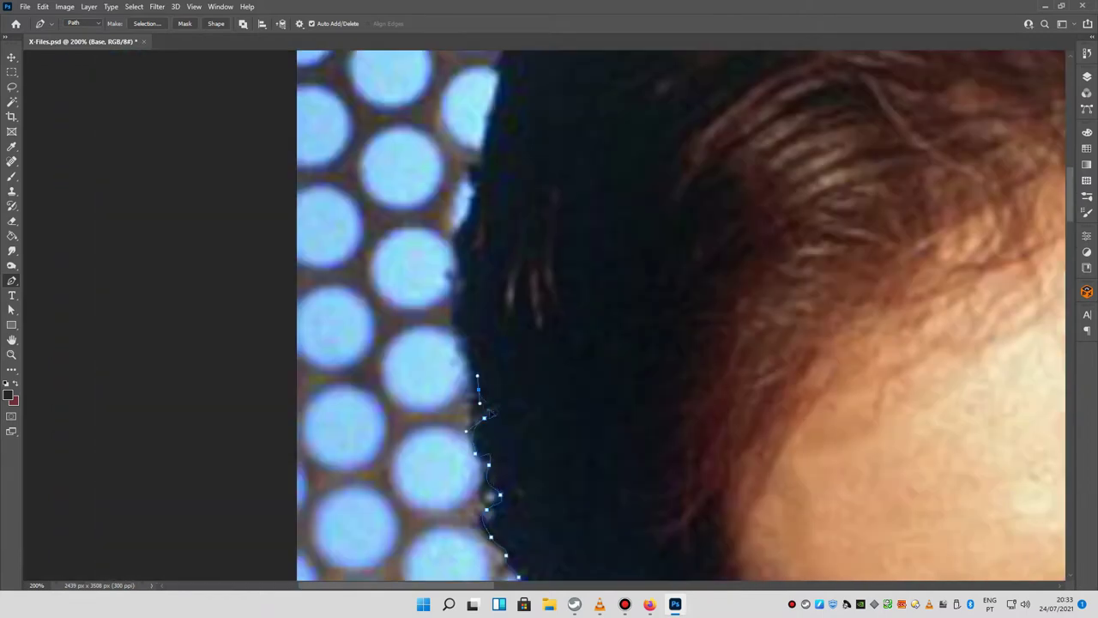
left_click_drag(476, 202, 521, 420)
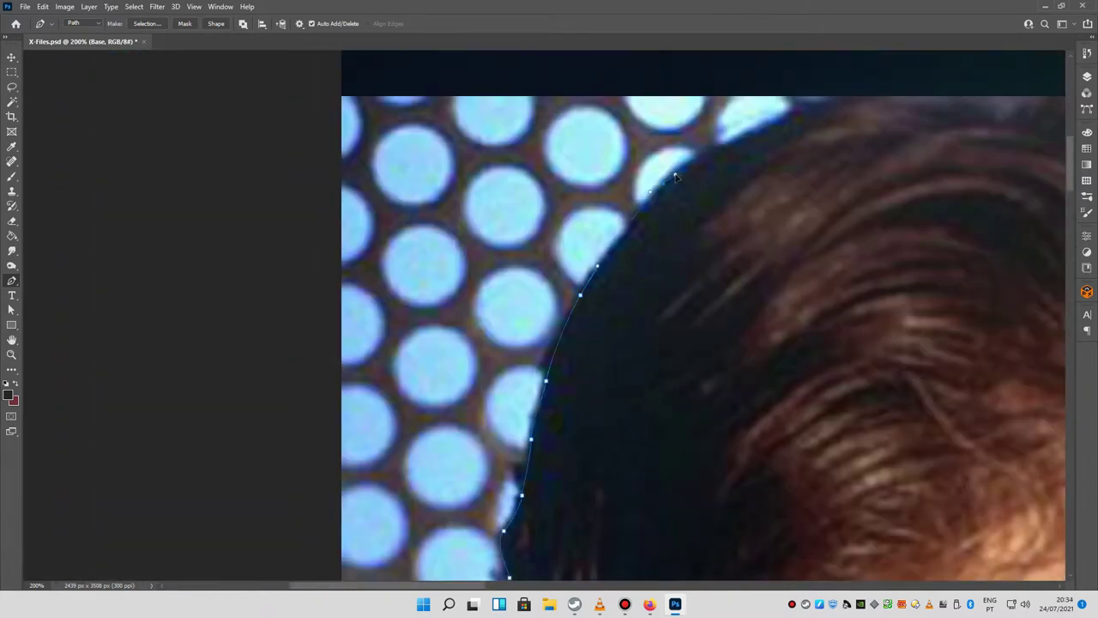
left_click_drag(675, 177, 478, 415)
left_click_drag(870, 317, 544, 162)
left_click_drag(699, 164, 737, 184)
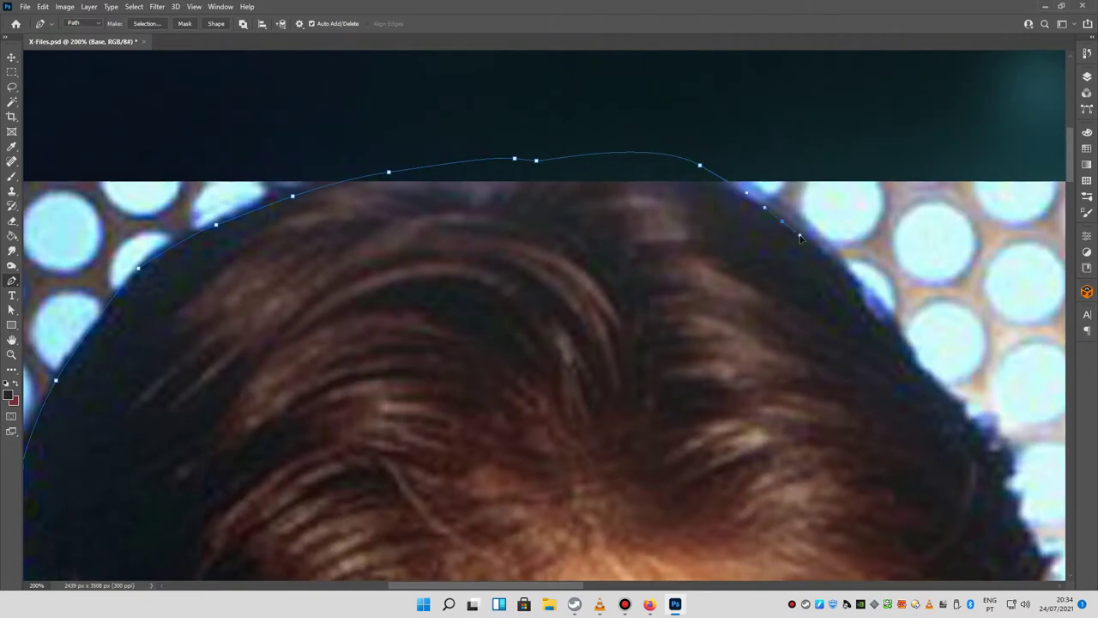
left_click_drag(851, 279, 863, 295)
left_click_drag(906, 352, 654, 260)
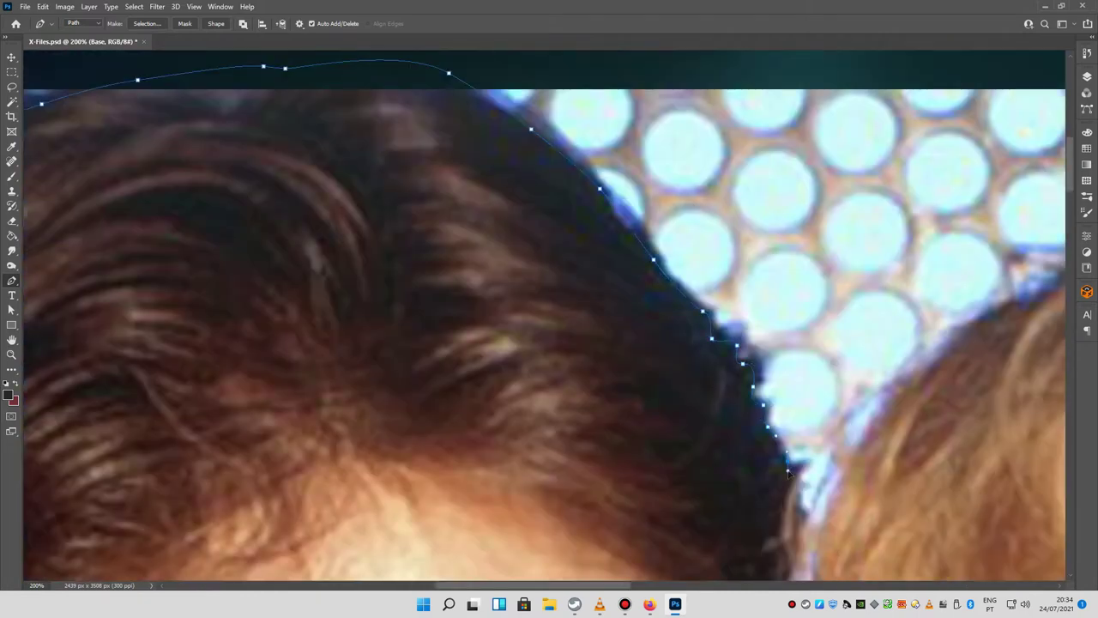
left_click_drag(787, 470, 648, 247)
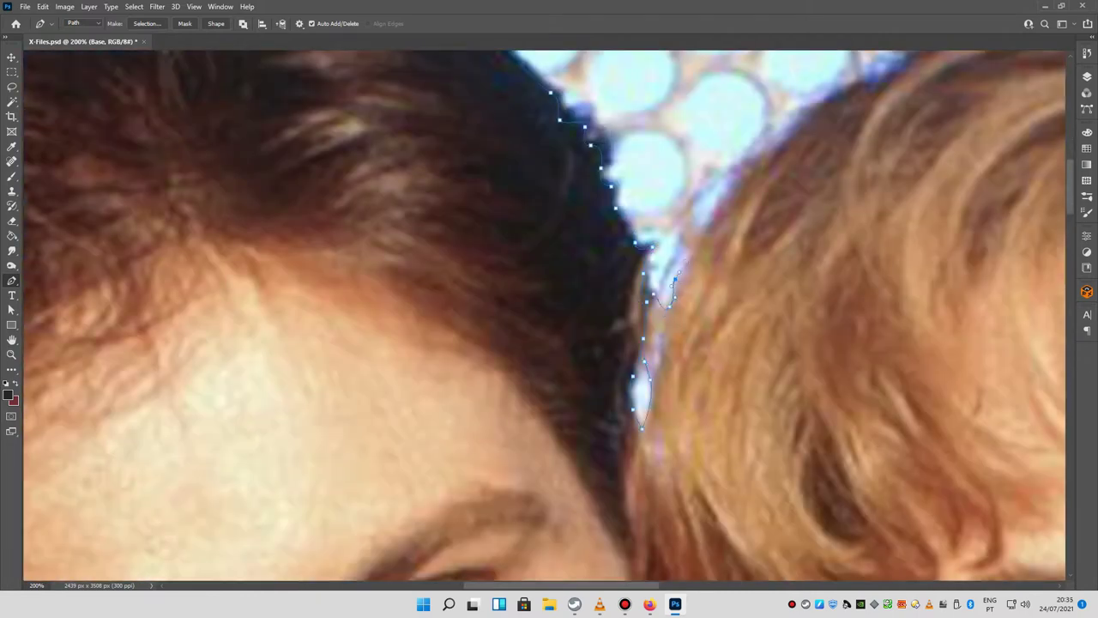
left_click(724, 199)
left_click(813, 110)
left_click_drag(859, 98, 504, 301)
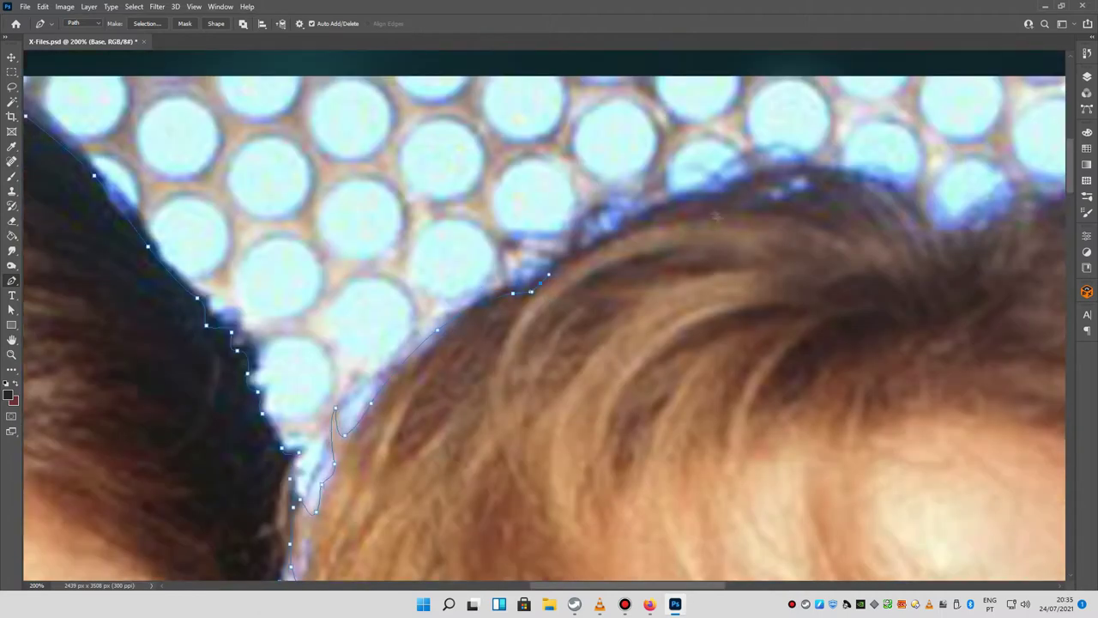
- Continue the path down the woman's hair and along the shoulder edge
left_click_drag(824, 174, 395, 226)
left_click(678, 391)
left_click(678, 433)
left_click(710, 442)
left_click_drag(710, 442, 594, 234)
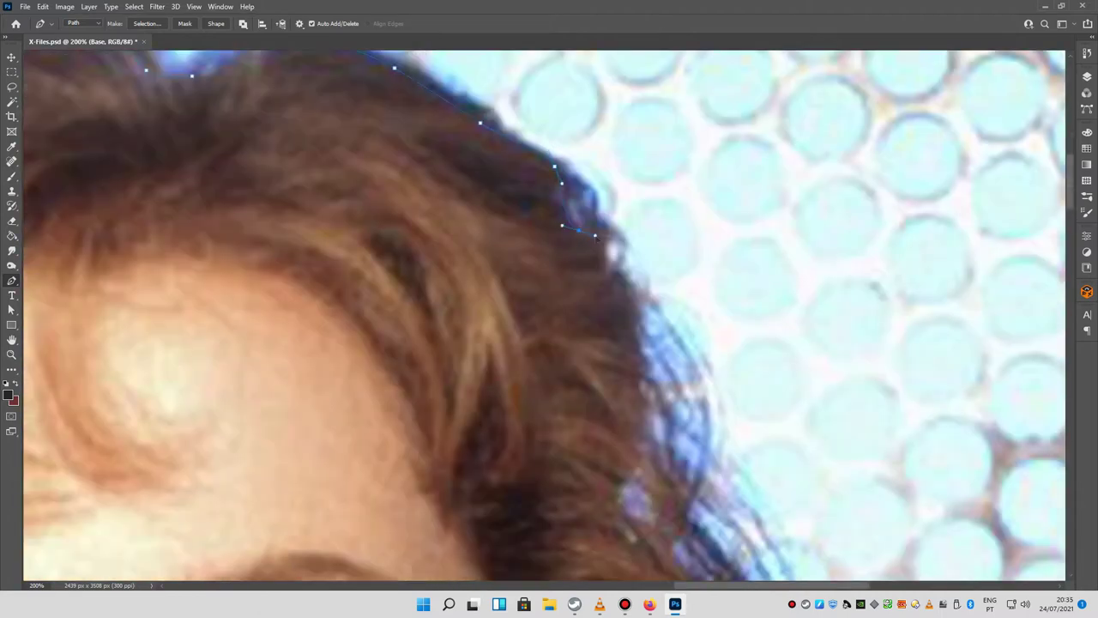
left_click_drag(649, 393, 551, 295)
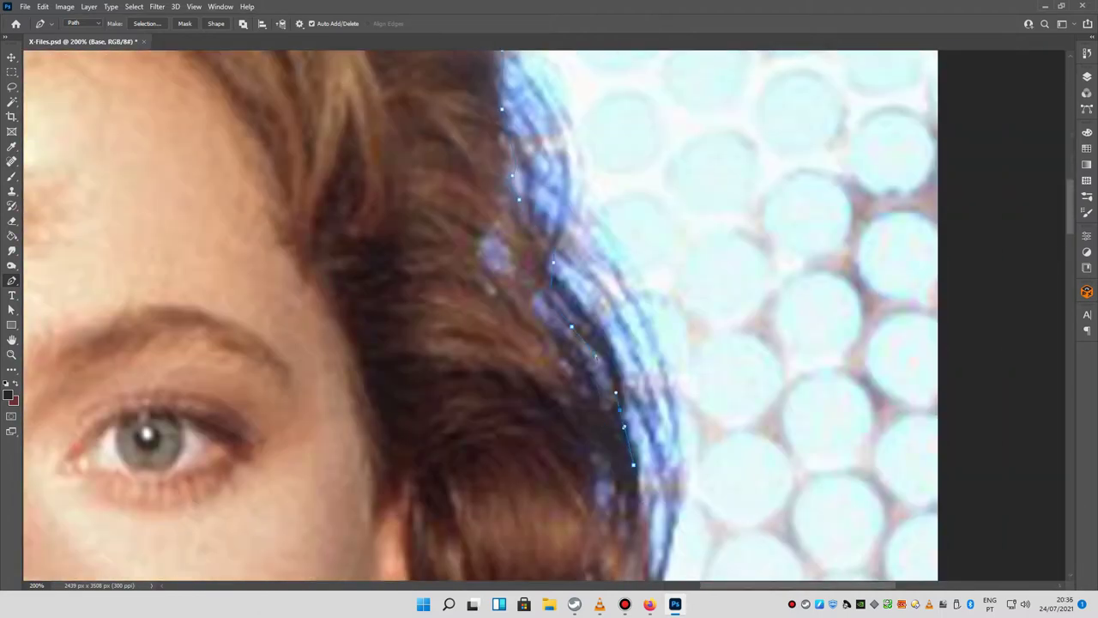
left_click_drag(600, 429, 542, 131)
left_click_drag(549, 412, 537, 220)
left_click(496, 216)
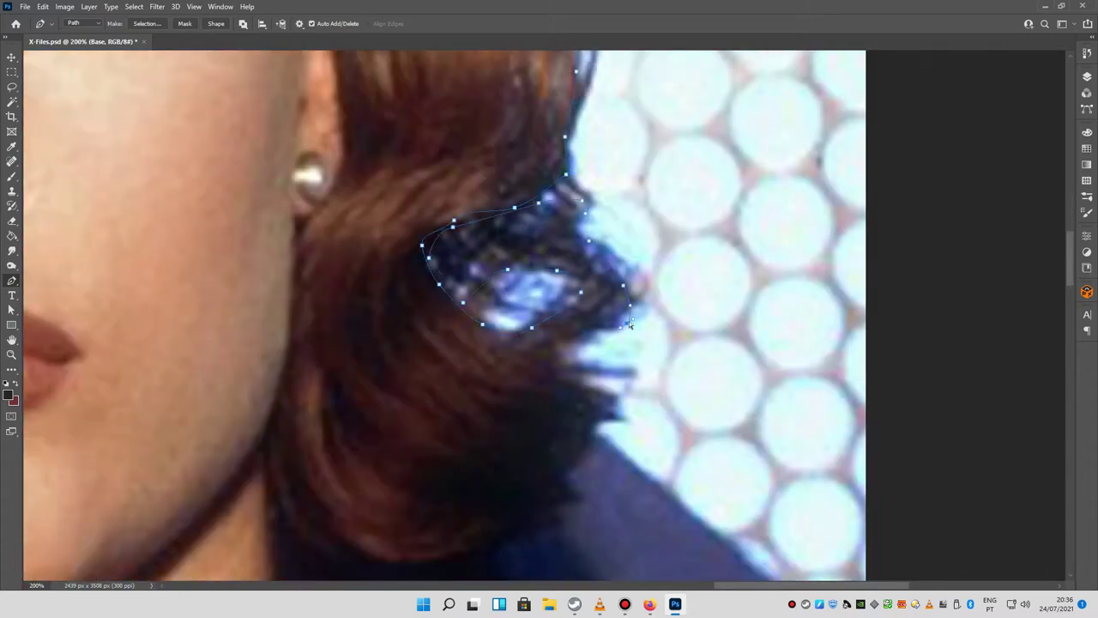
left_click(617, 416)
left_click_drag(650, 480, 482, 183)
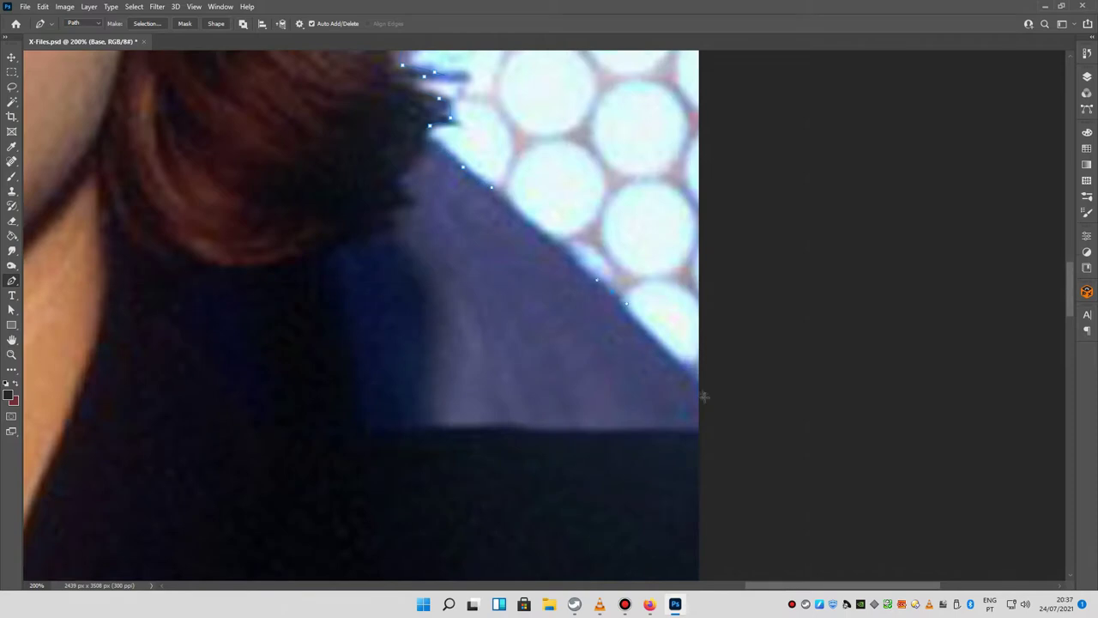
scroll(703, 397, "down", 5)
scroll(916, 367, "down", 3)
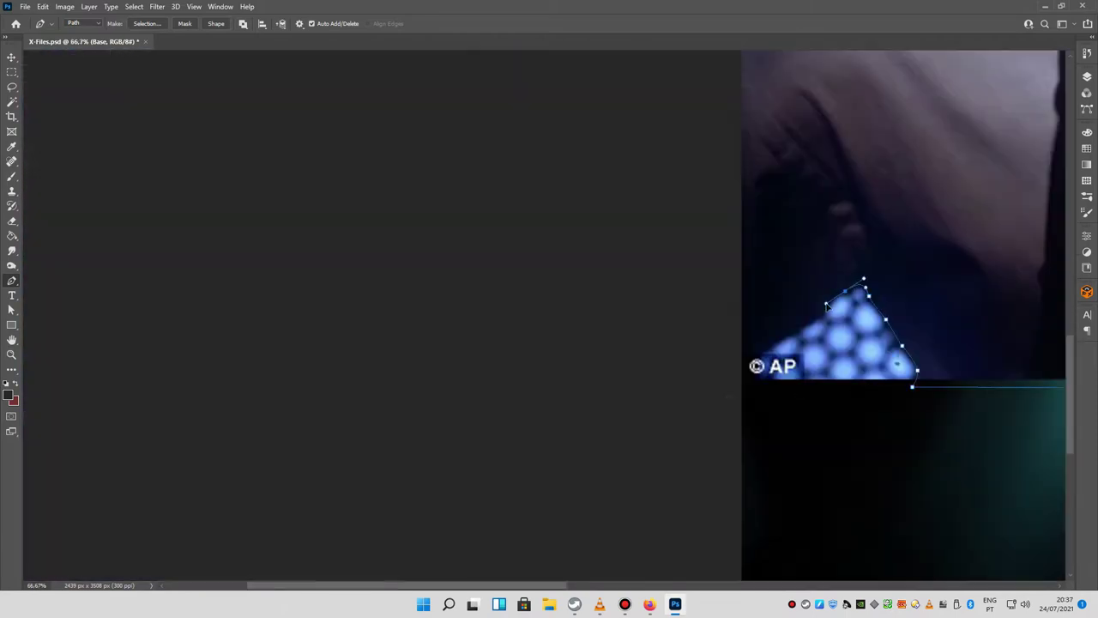
- Invert the selection and delete the dotted backdrop around the couple
key("ctrl+0")
left_click(134, 6)
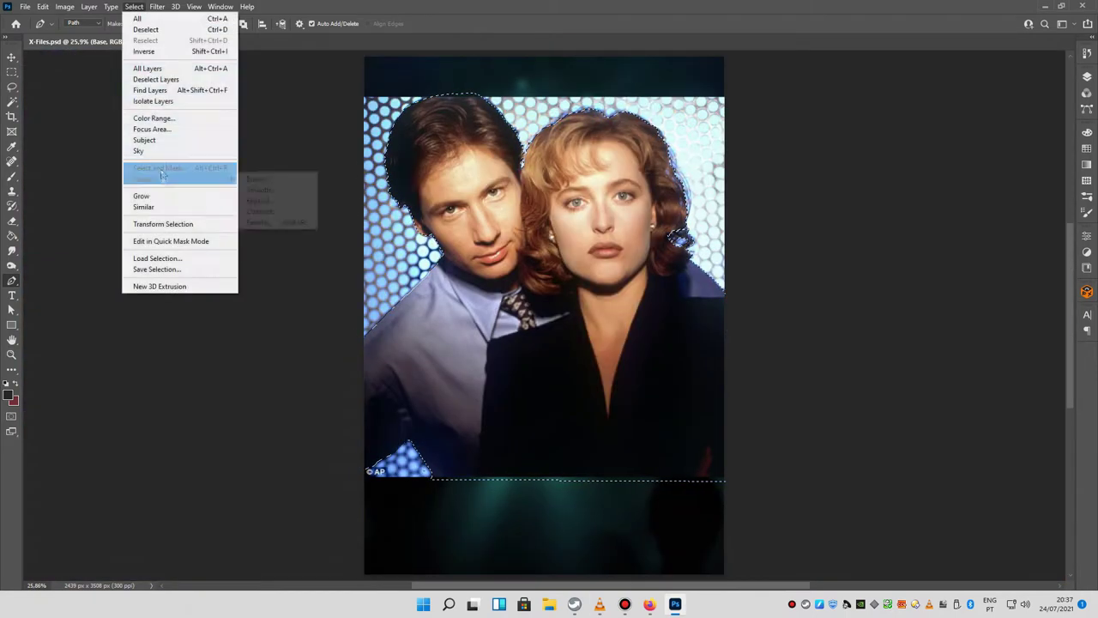
left_click(261, 210)
left_click(133, 6)
left_click(150, 56)
key("Delete")
key("ctrl+d")
- Toggle the X-Files Logo layer's visibility, then clone-stamp the top of the man's hair
left_click(1086, 76)
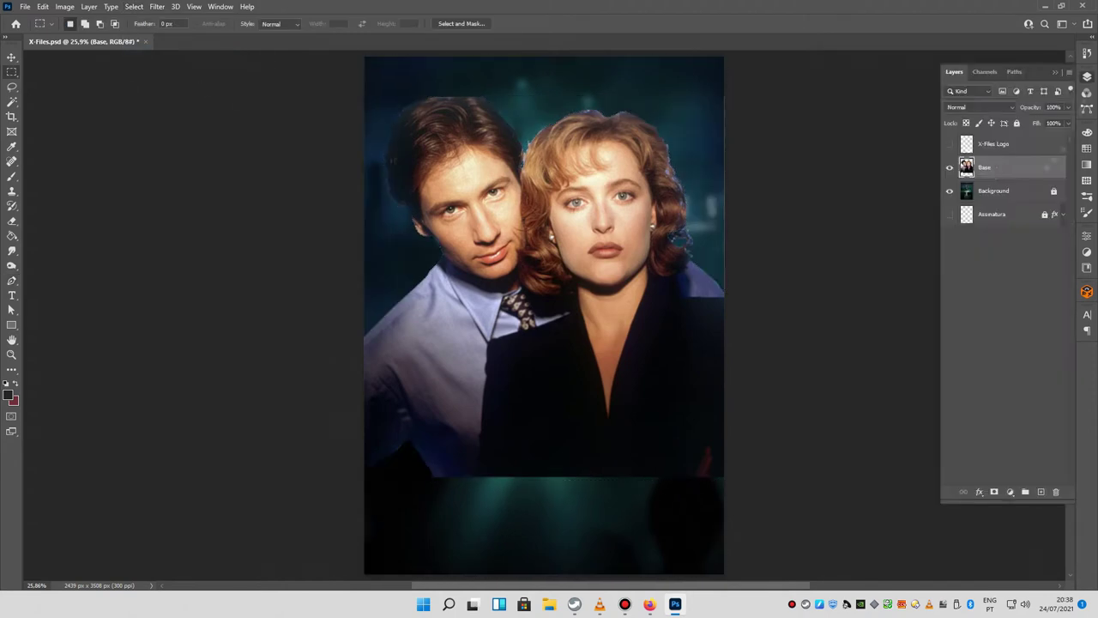
left_click(949, 143)
left_click(950, 144)
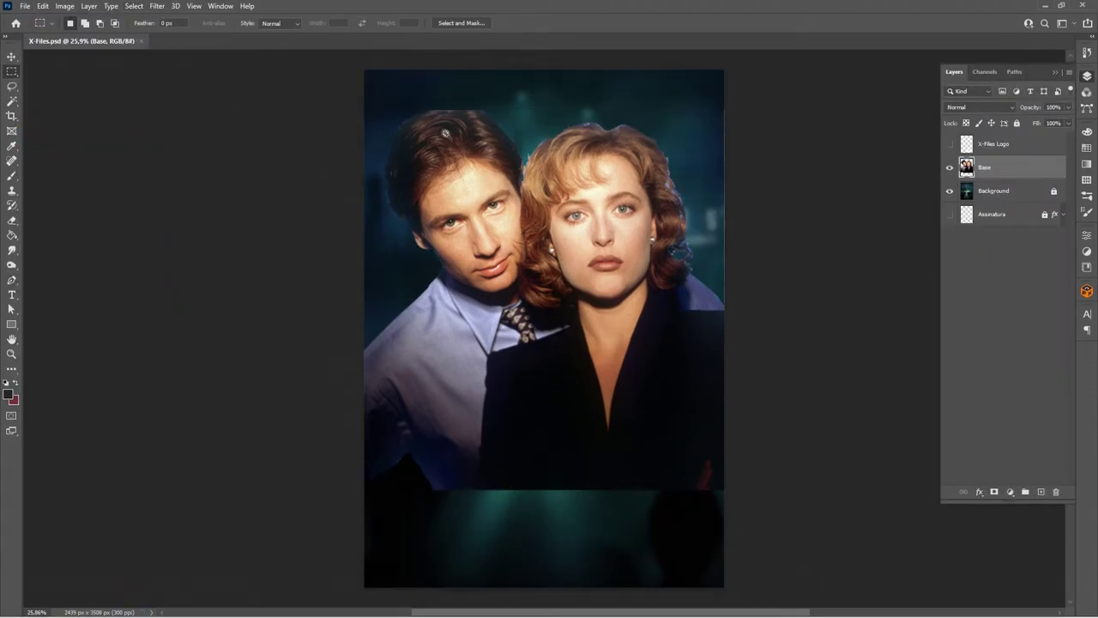
scroll(445, 133, "up", 5)
key("s")
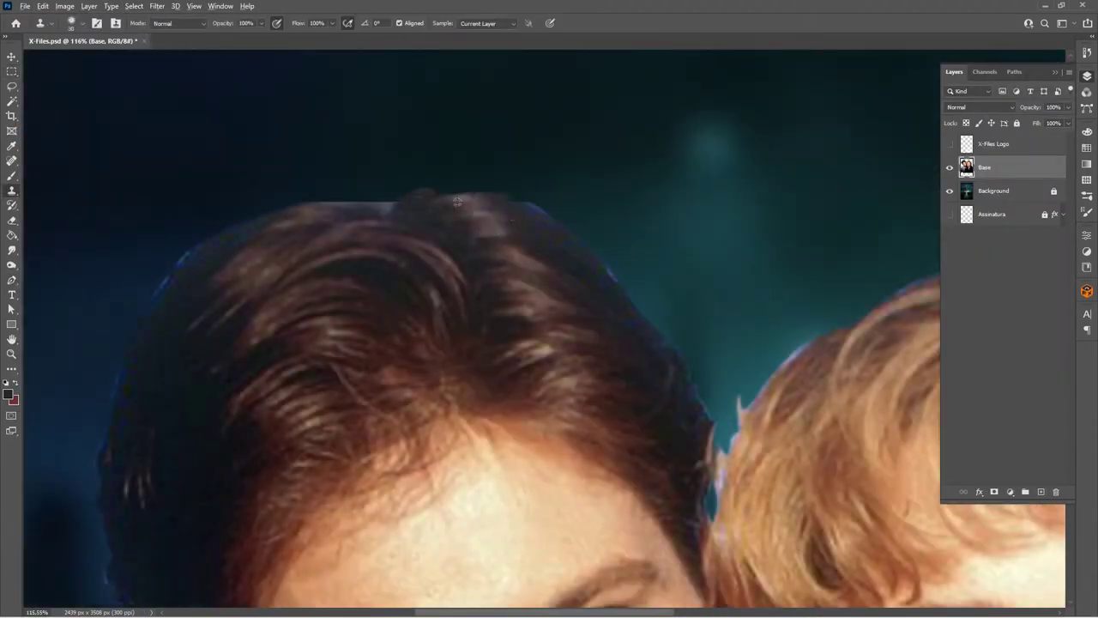
key("F5")
key("F5")
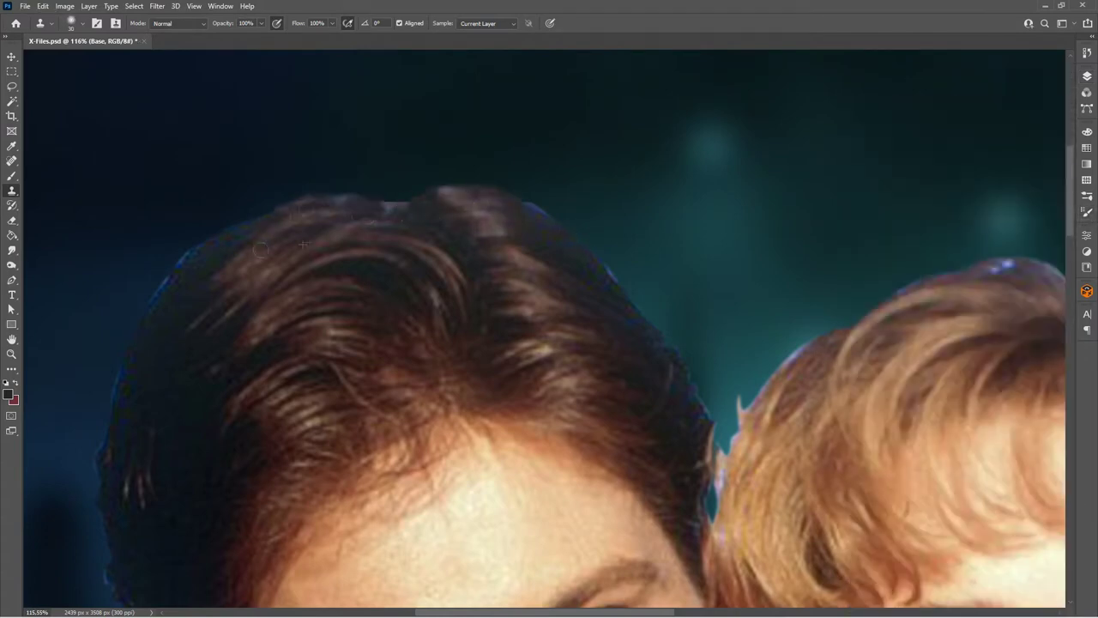
key("ctrl+minus")
key("ctrl+minus")
key("ctrl+minus")
scroll(421, 335, "up", 5)
- Erase the blue fringing along the woman's hair with the Eraser
key("e")
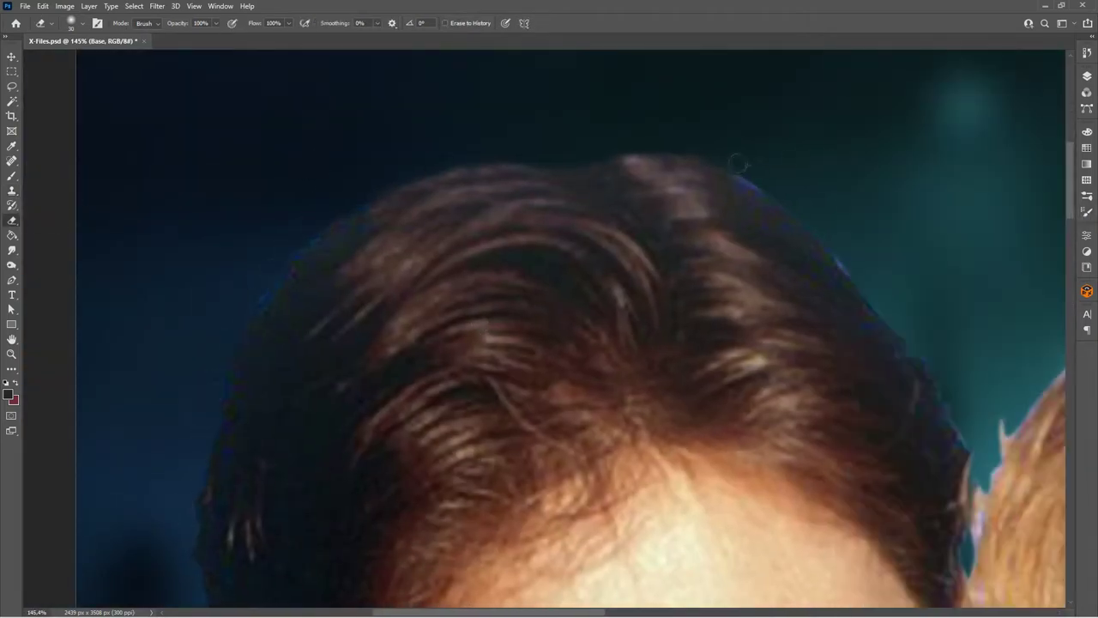
scroll(739, 163, "right", 10)
scroll(755, 334, "up", 2)
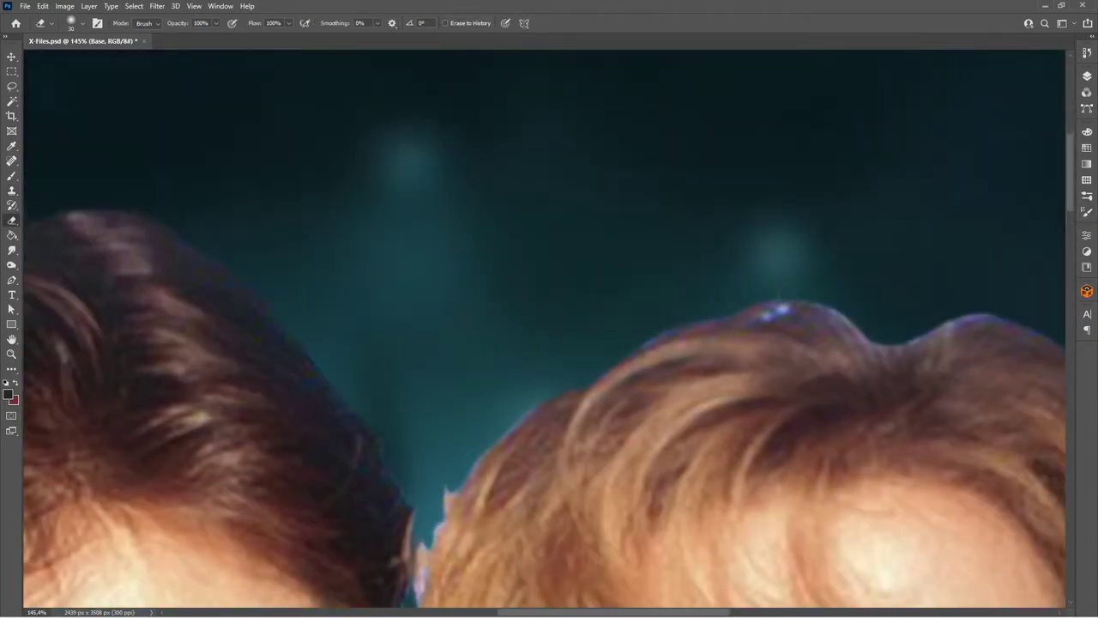
scroll(849, 326, "right", 5)
scroll(754, 339, "down", 2)
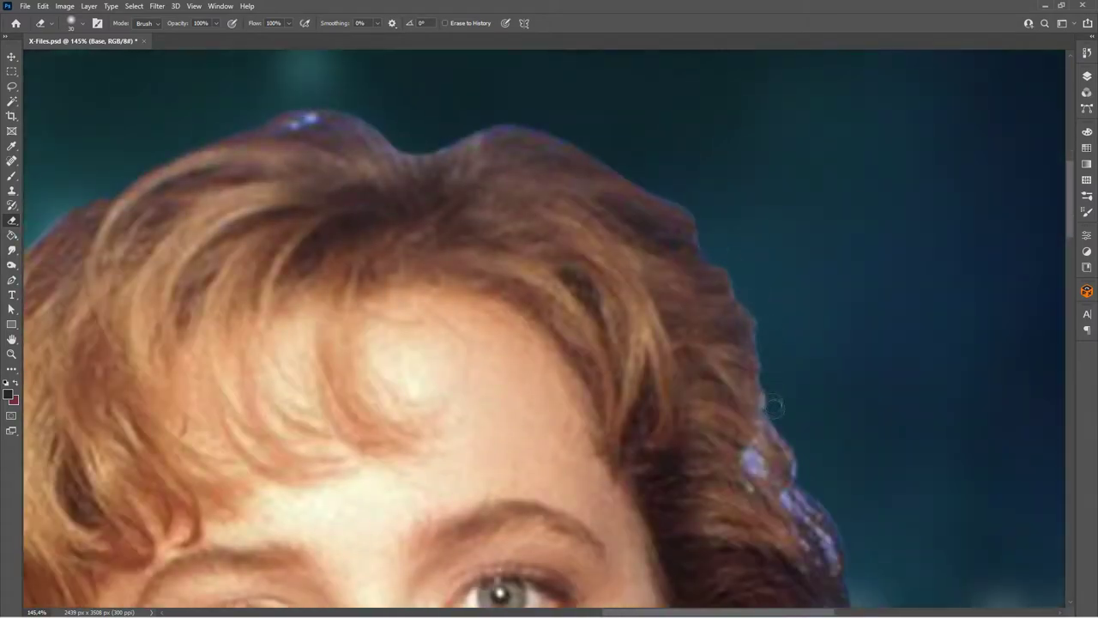
scroll(772, 407, "down", 8)
scroll(772, 407, "right", 4)
mouse_move(673, 446)
left_mouse_down()
mouse_move(532, 317)
mouse_move(549, 369)
left_mouse_up()
left_click_drag(617, 335, 685, 249)
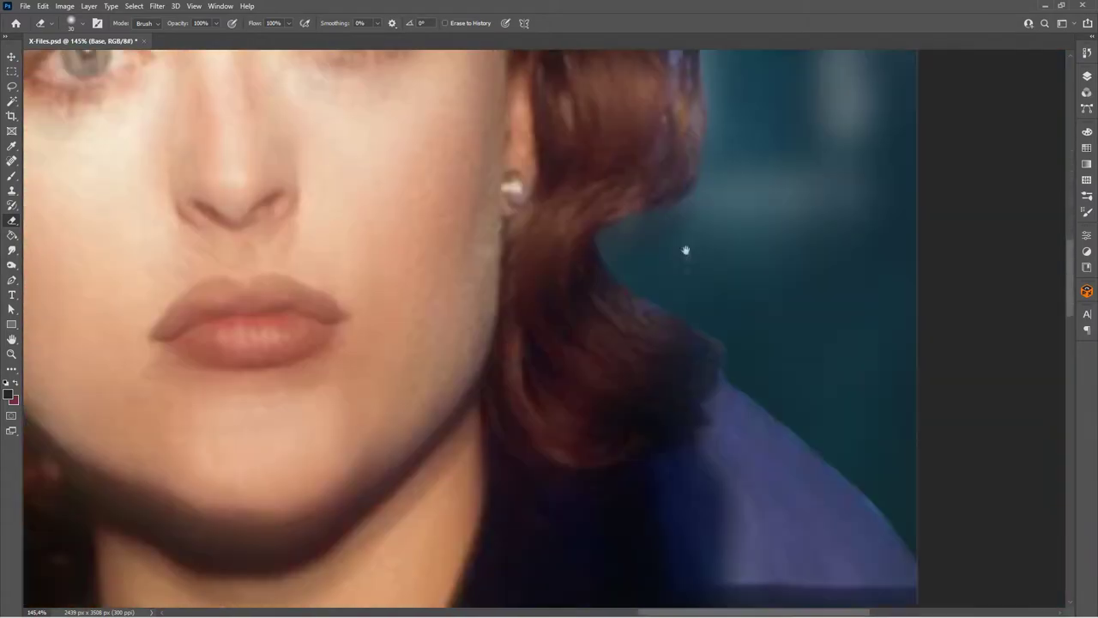
scroll(685, 249, "left", 5)
scroll(685, 249, "up", 3)
scroll(685, 249, "up", 3)
scroll(685, 249, "down", 3)
scroll(685, 249, "right", 3)
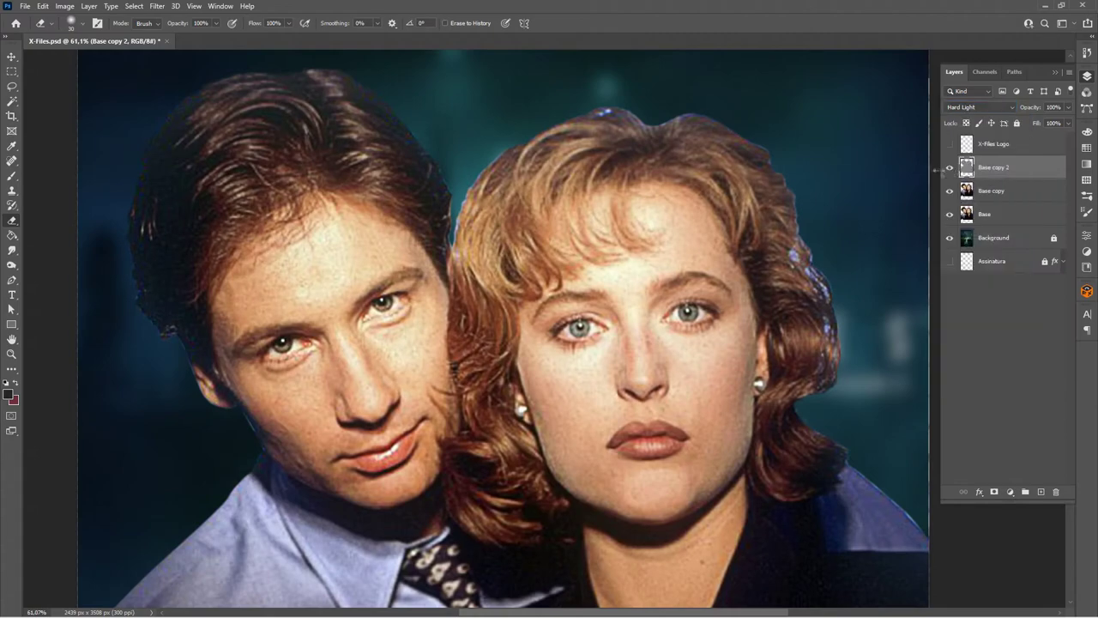
- Preview the full poster with the X-Files Logo shown, then hide the logo again
left_click(949, 167)
key("ctrl+0")
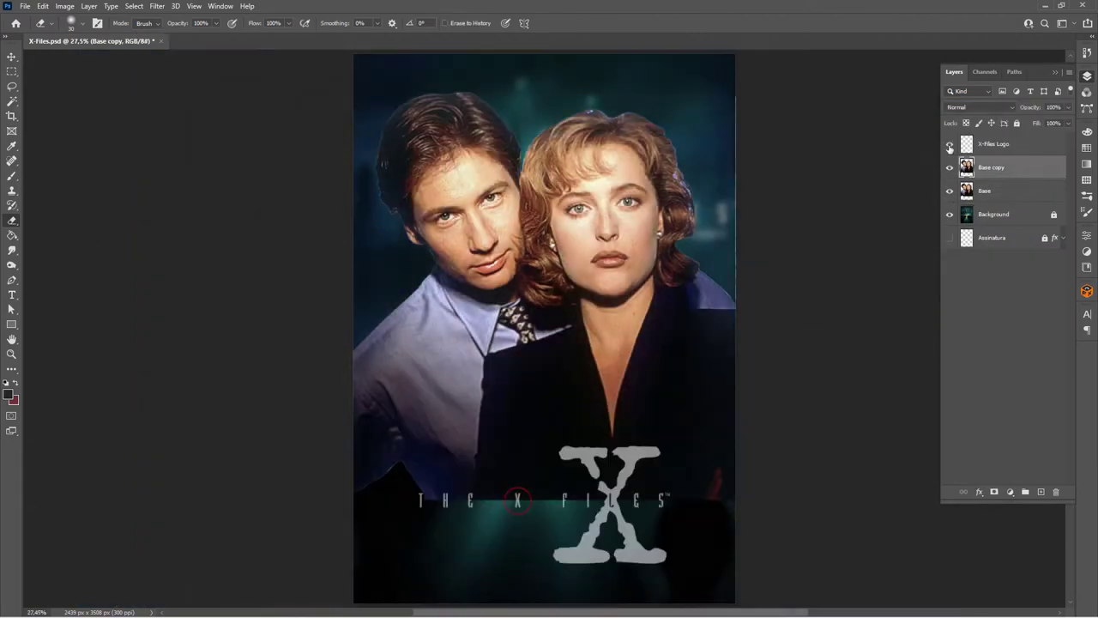
left_click(24, 6)
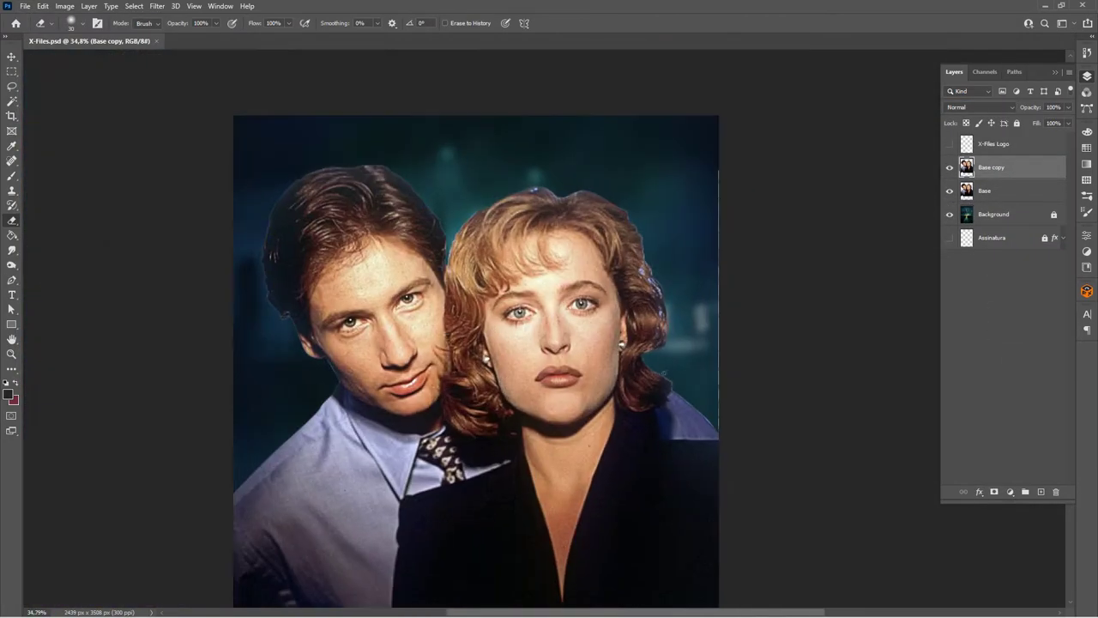
key("F7")
scroll(1024, 101, "up", 3)
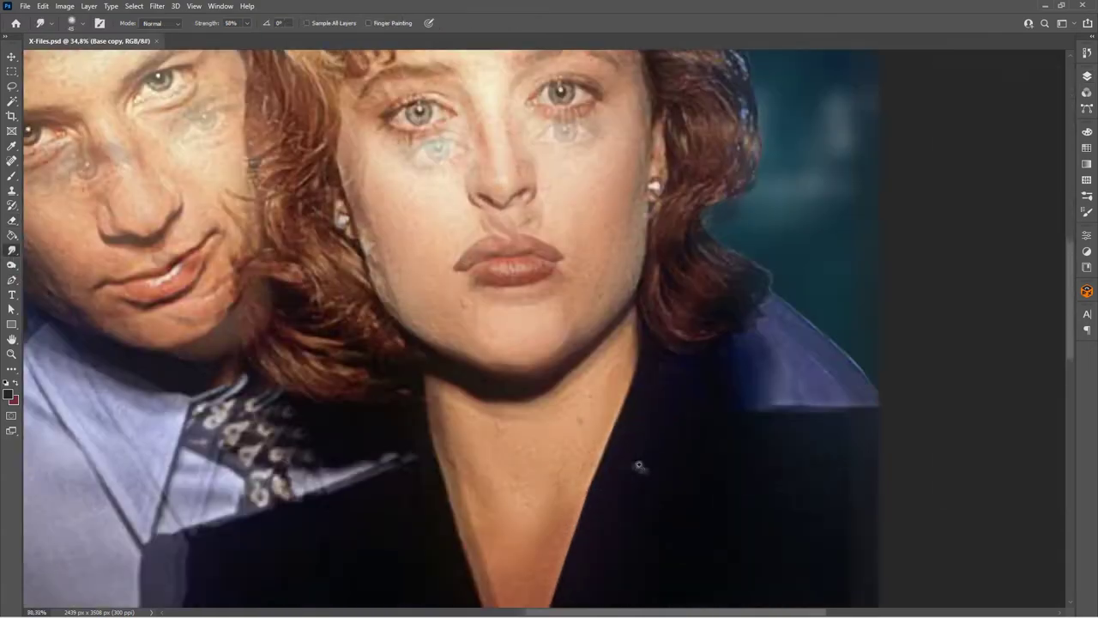
scroll(691, 379, "down", 5)
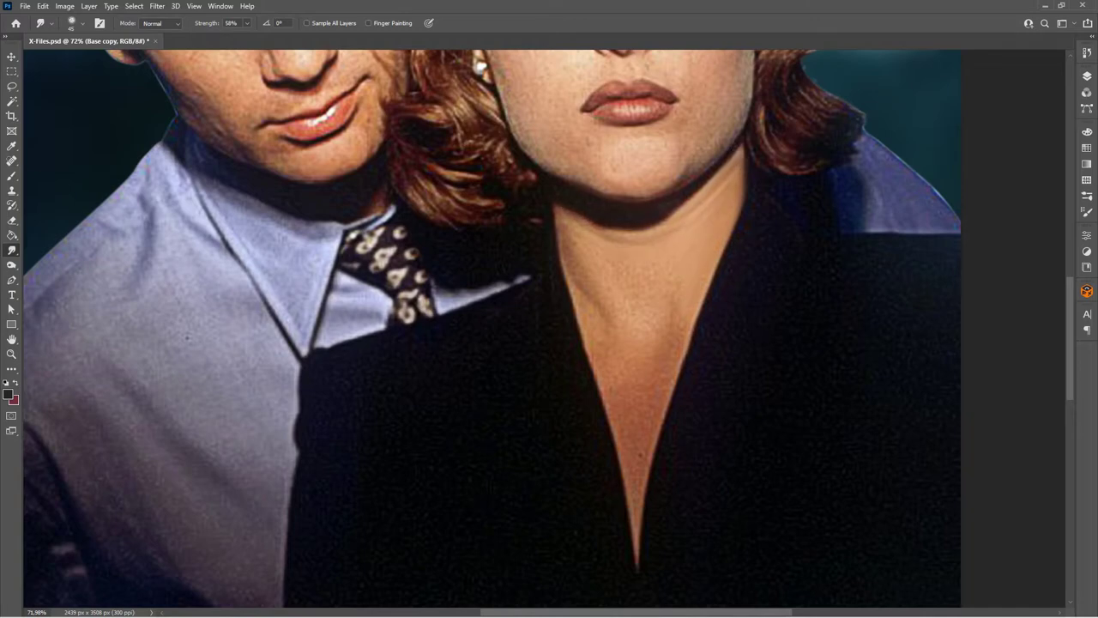
- Smudge both neckline edges and the dark lapel beside the woman's neck
left_click_drag(572, 274, 610, 476)
left_click_drag(676, 339, 644, 553)
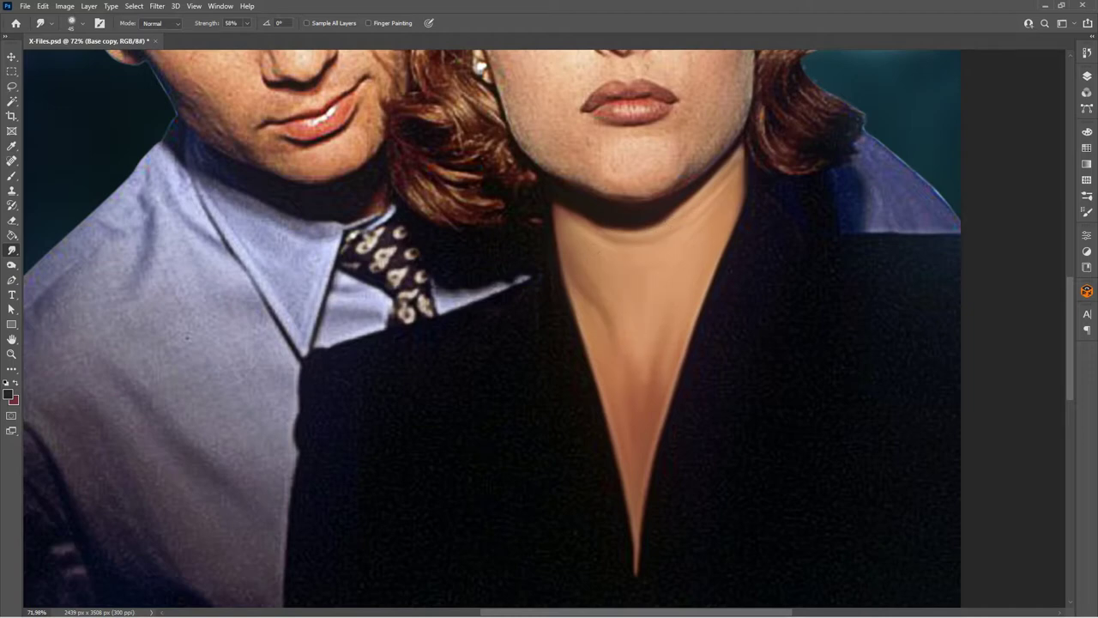
key("ctrl+1")
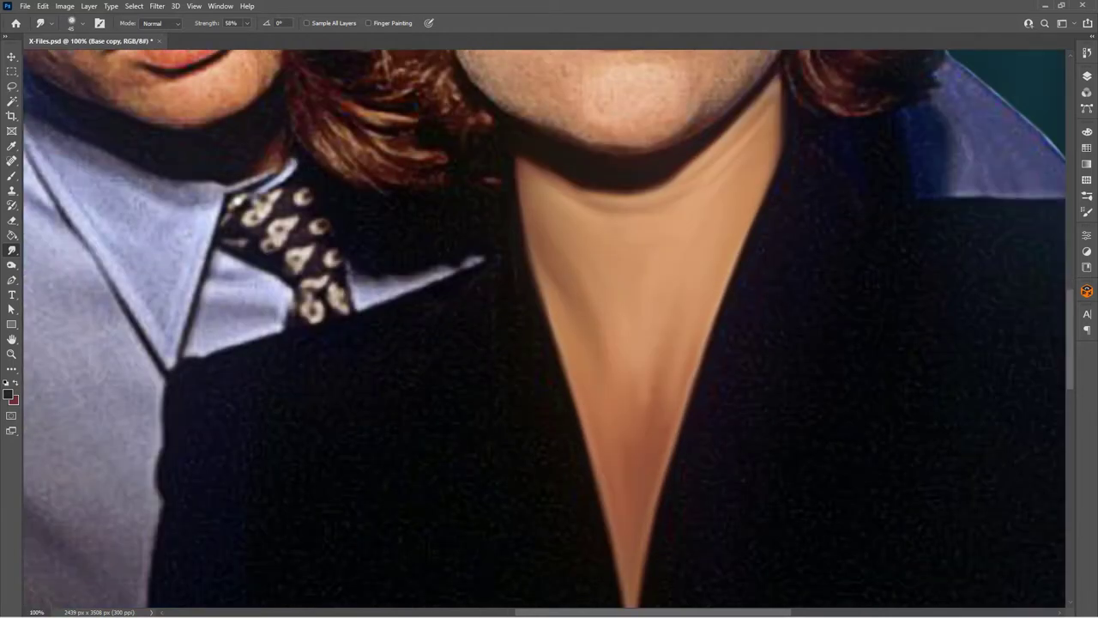
key("F7")
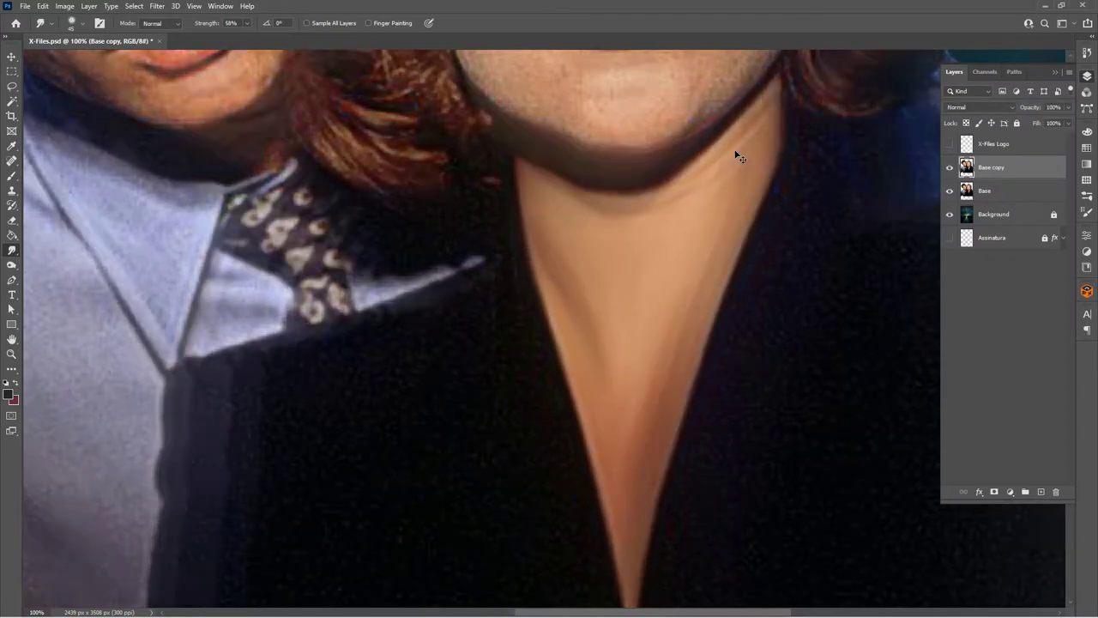
left_click_drag(735, 152, 563, 282)
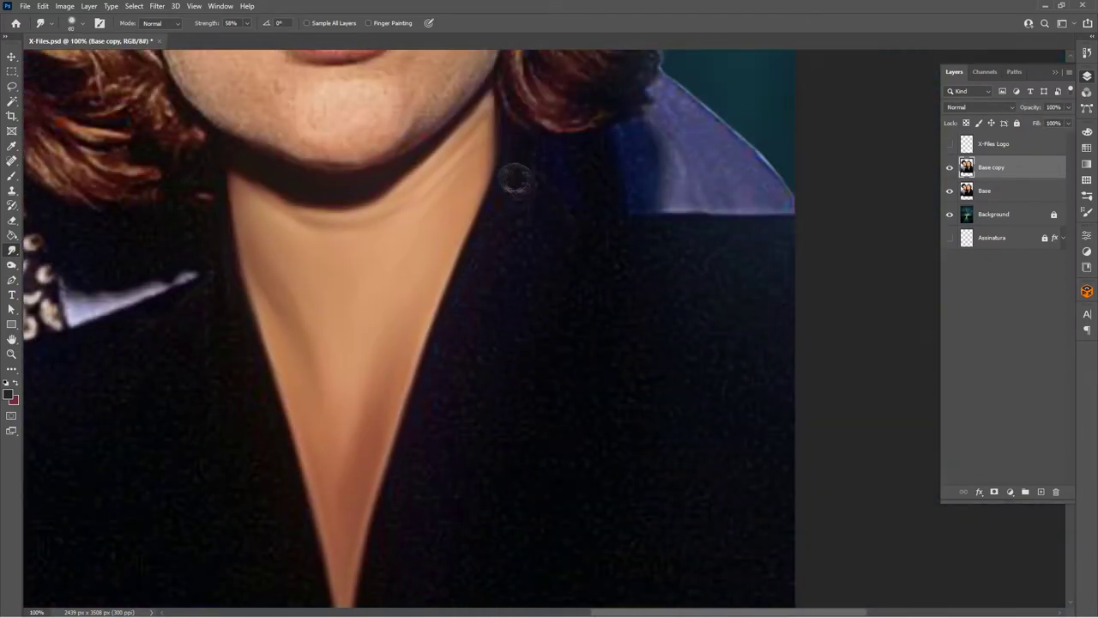
left_click_drag(515, 176, 549, 173)
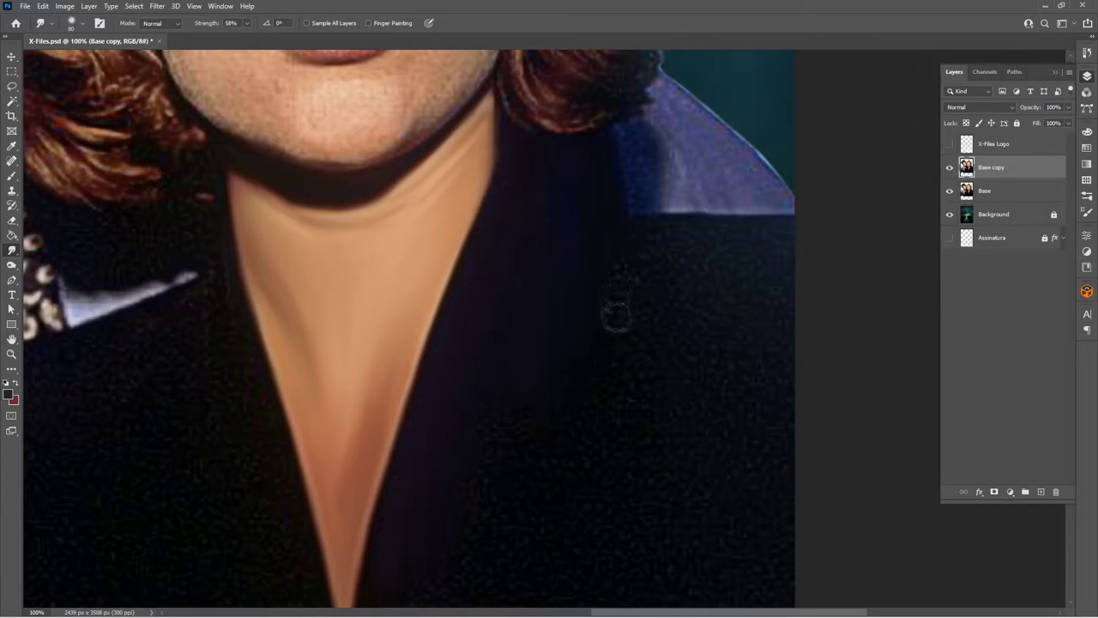
left_click_drag(615, 316, 462, 300)
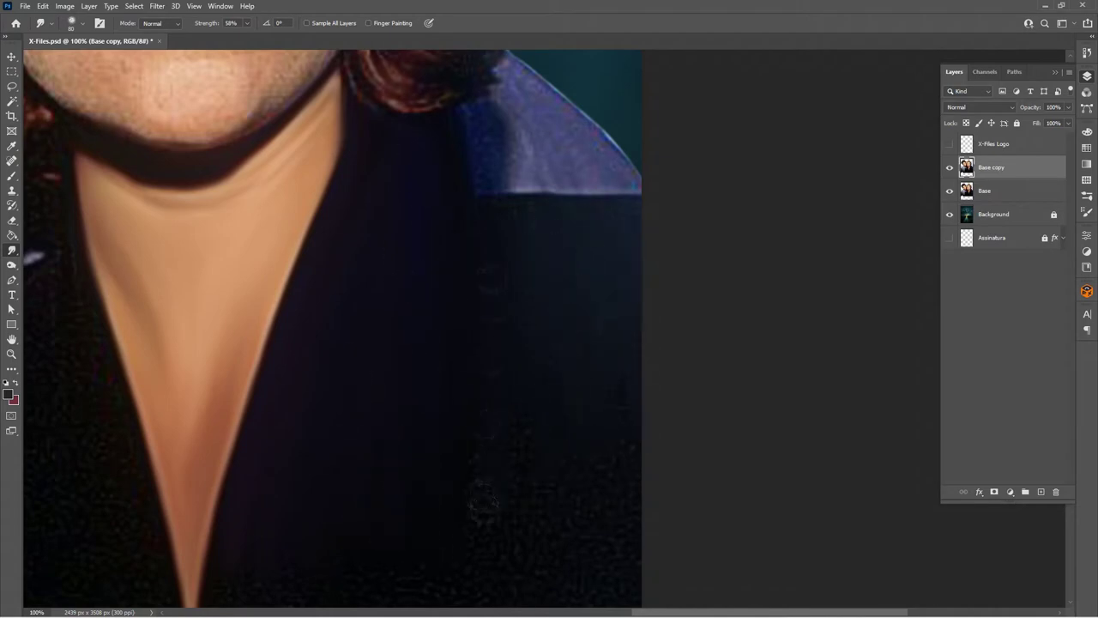
- Pan to the woman's face and raise the smudge strength to 100%
key("h")
left_click_drag(524, 302, 599, 439)
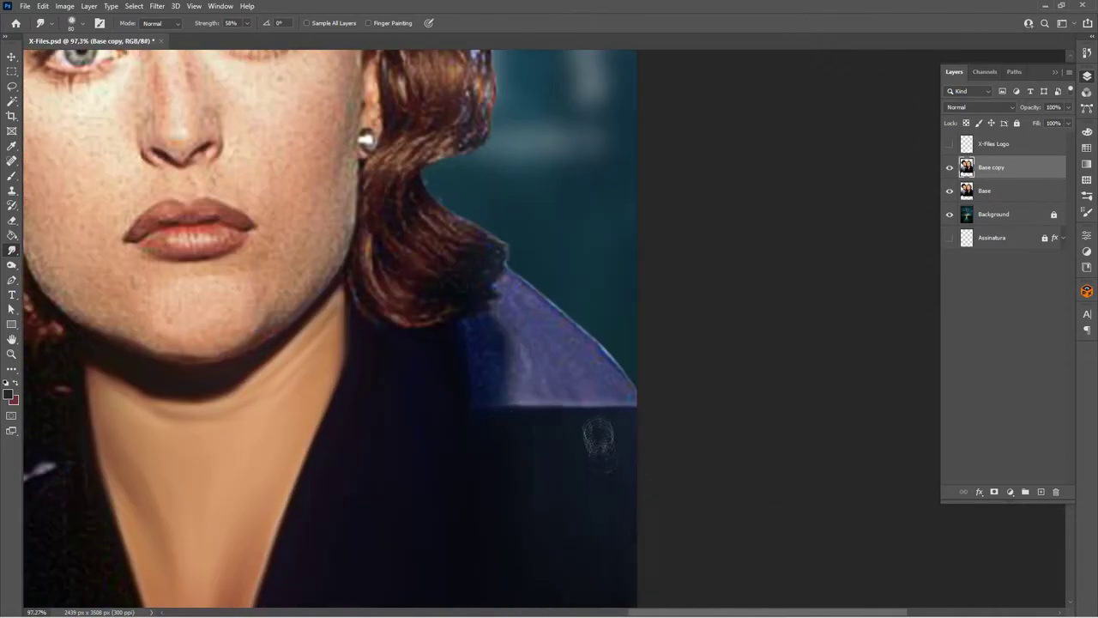
scroll(583, 386, "down", 3)
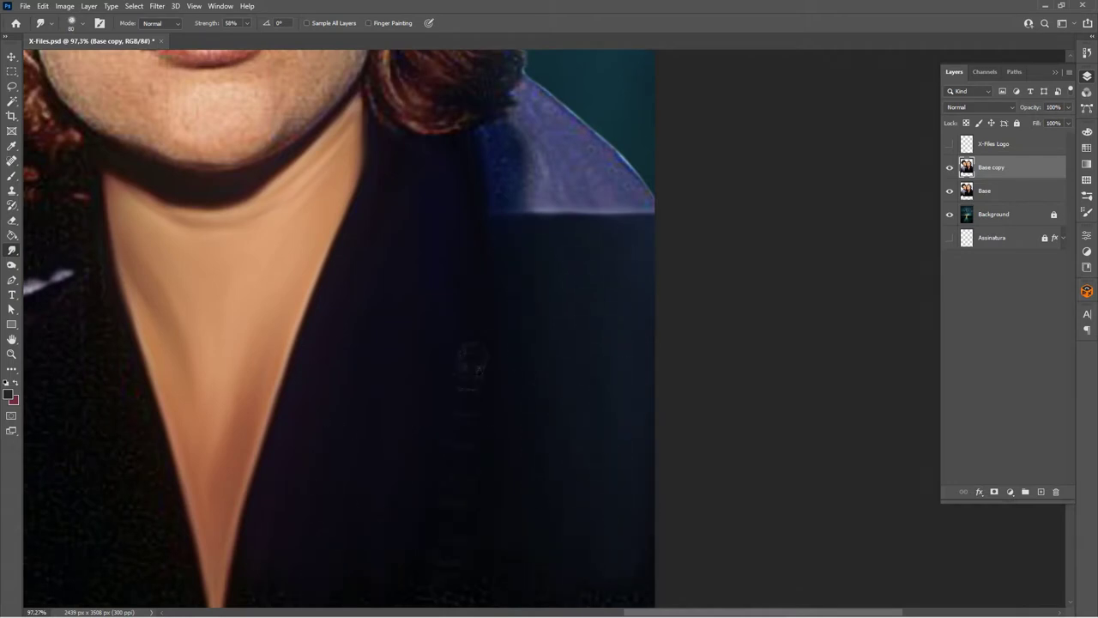
scroll(549, 403, "down", 5)
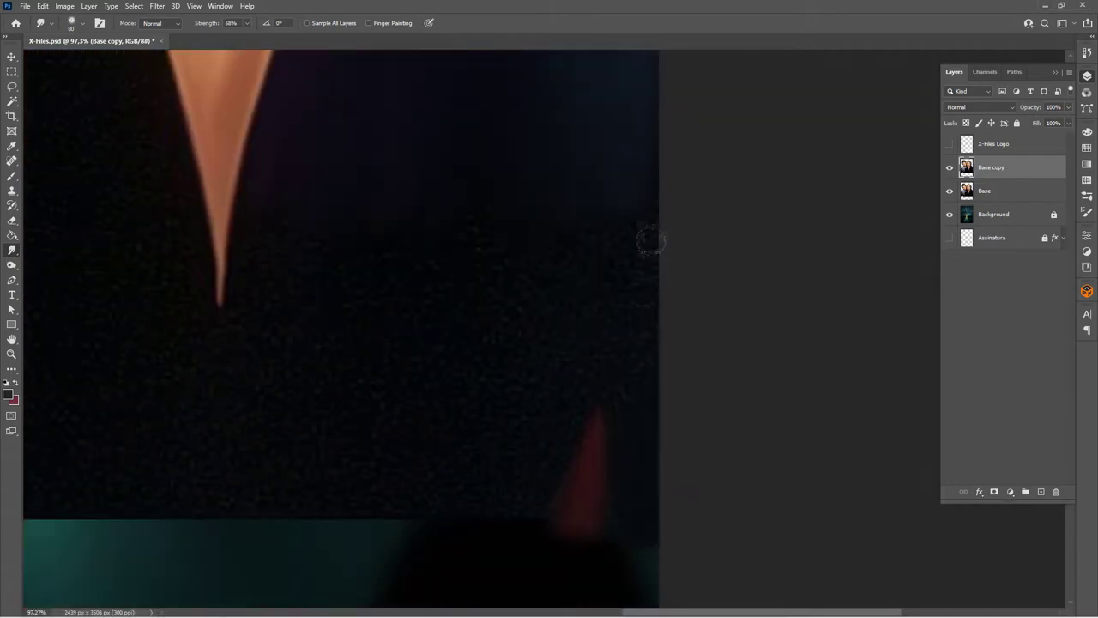
key("0")
key("ctrl+0")
- Reposition the view over the woman's jacket and neckline
scroll(362, 233, "up", 5)
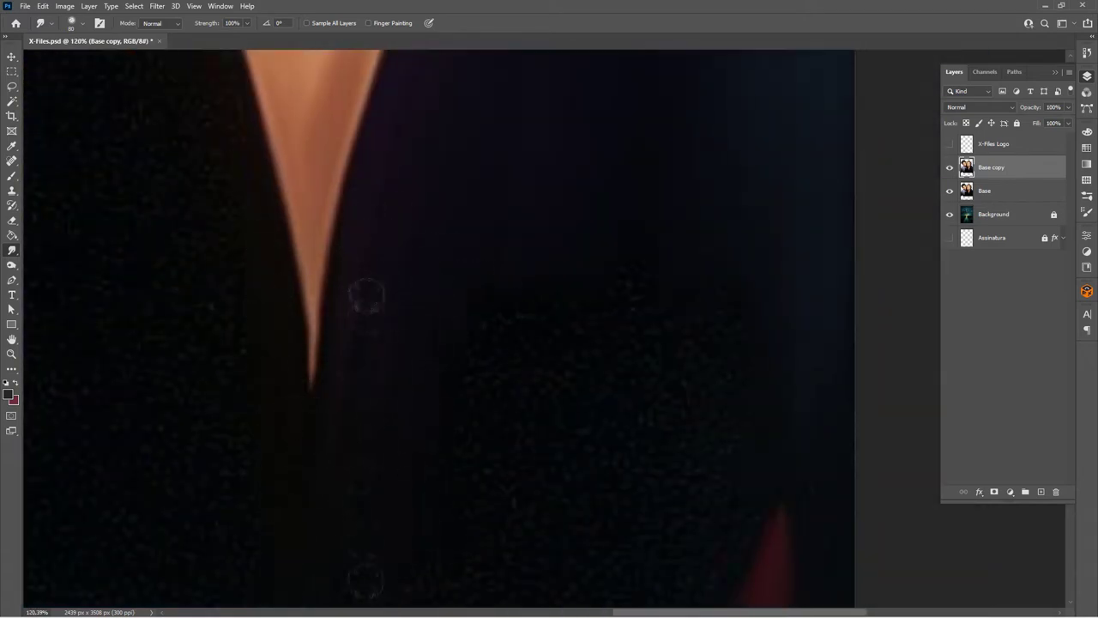
scroll(444, 347, "right", 2)
scroll(444, 347, "down", 1)
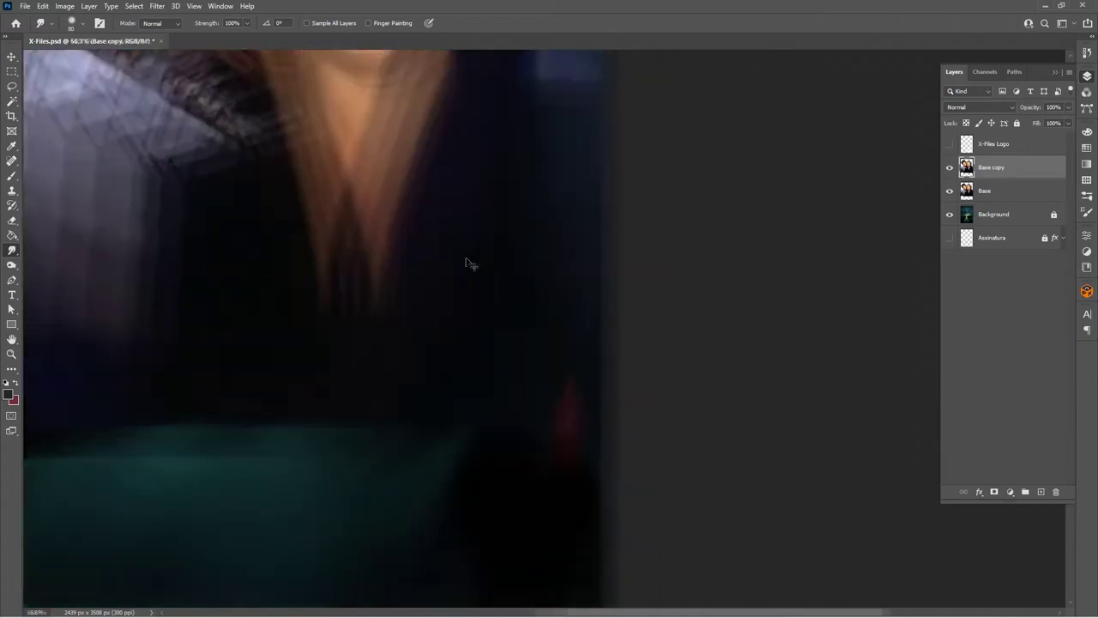
key("ctrl+minus")
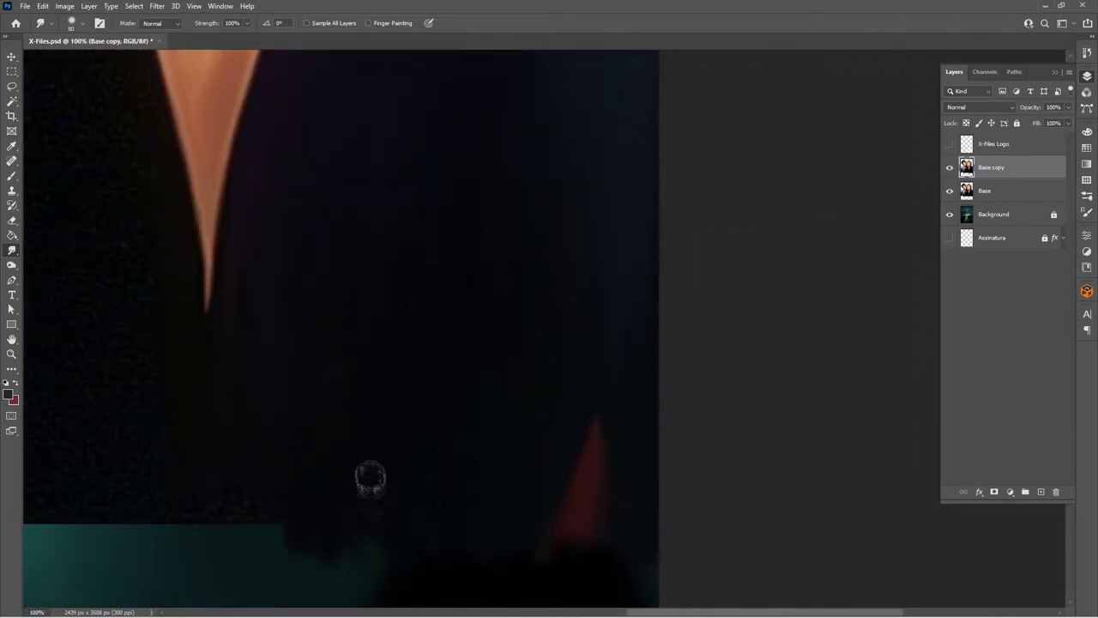
scroll(720, 439, "left", 5)
scroll(796, 441, "left", 3)
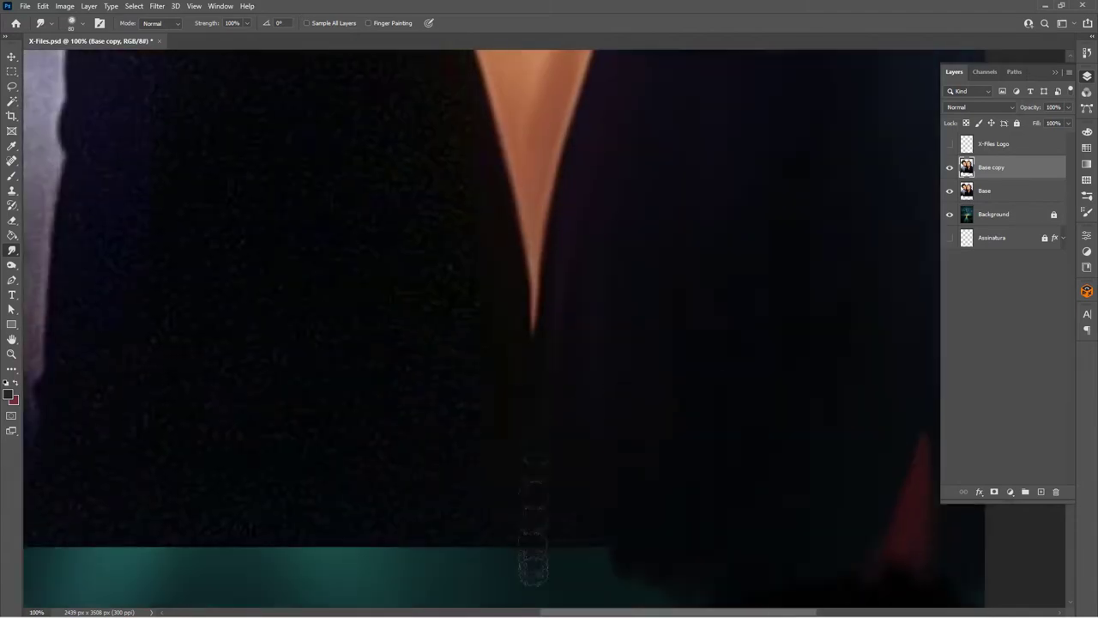
key("ctrl+0")
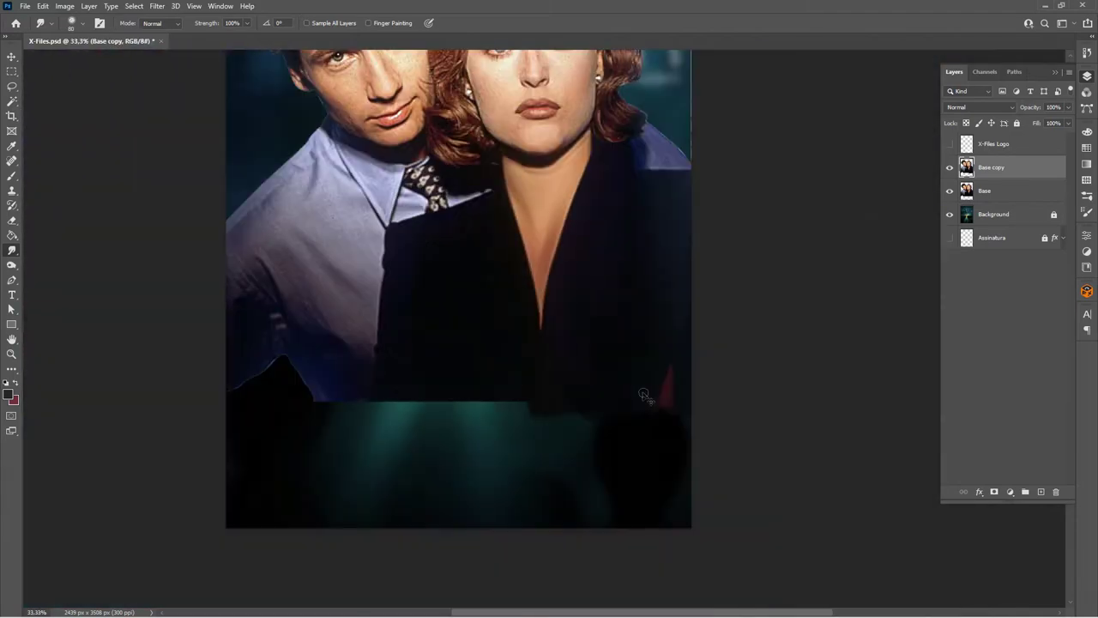
scroll(530, 275, "up", 3)
scroll(530, 275, "down", 3)
scroll(516, 394, "up", 3)
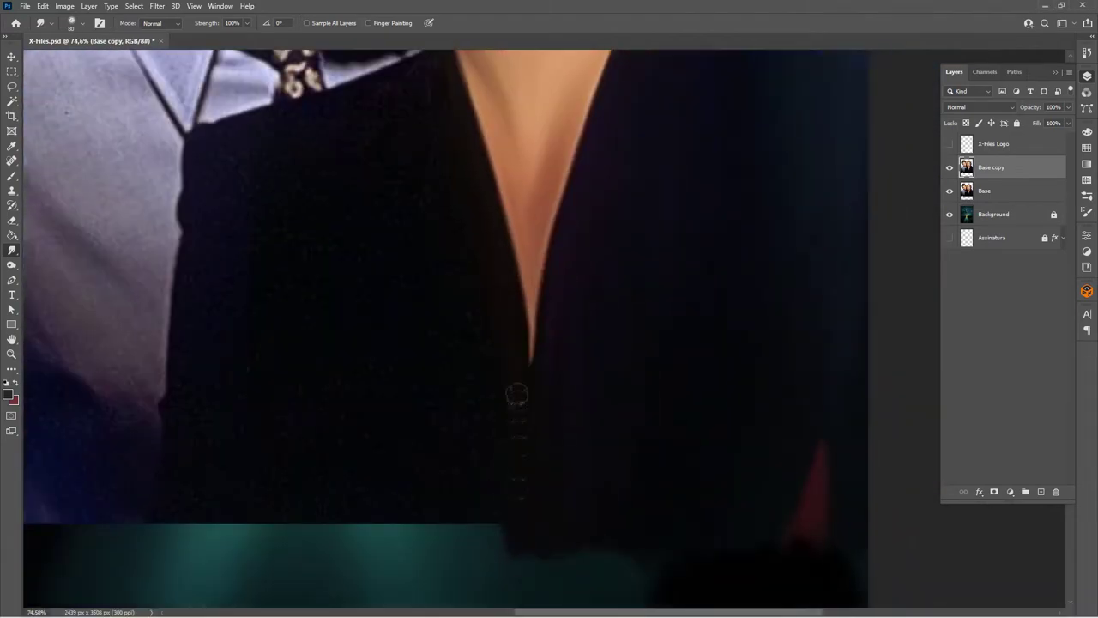
scroll(548, 403, "down", 1)
scroll(515, 386, "up", 3)
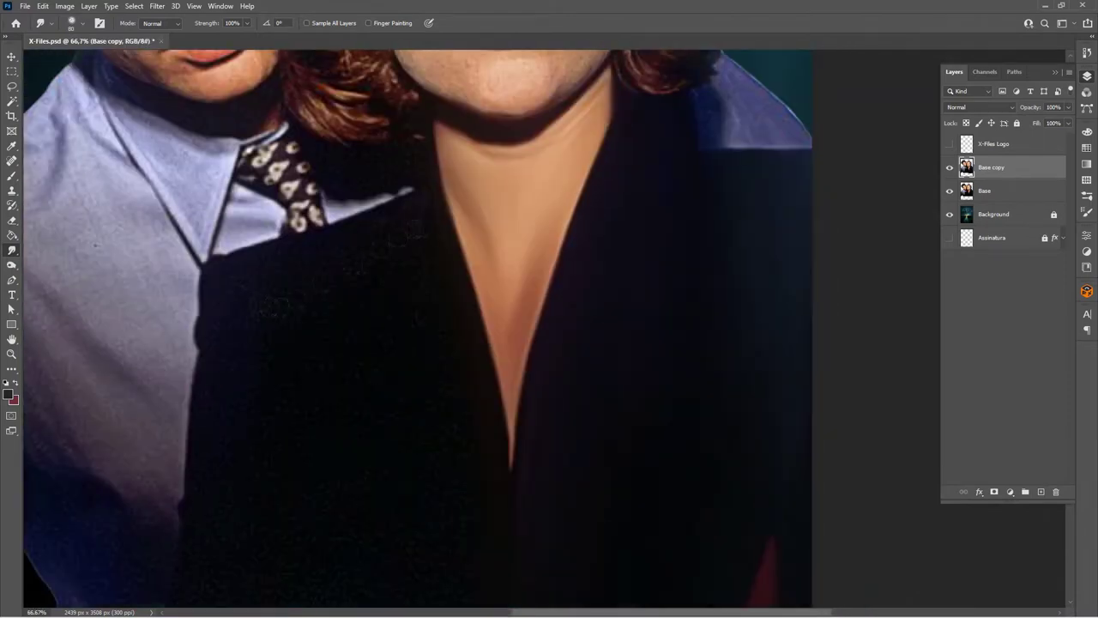
- Smooth away the jacket's left edge and button, and lower smudge strength to 60%
left_click_drag(213, 289, 199, 386)
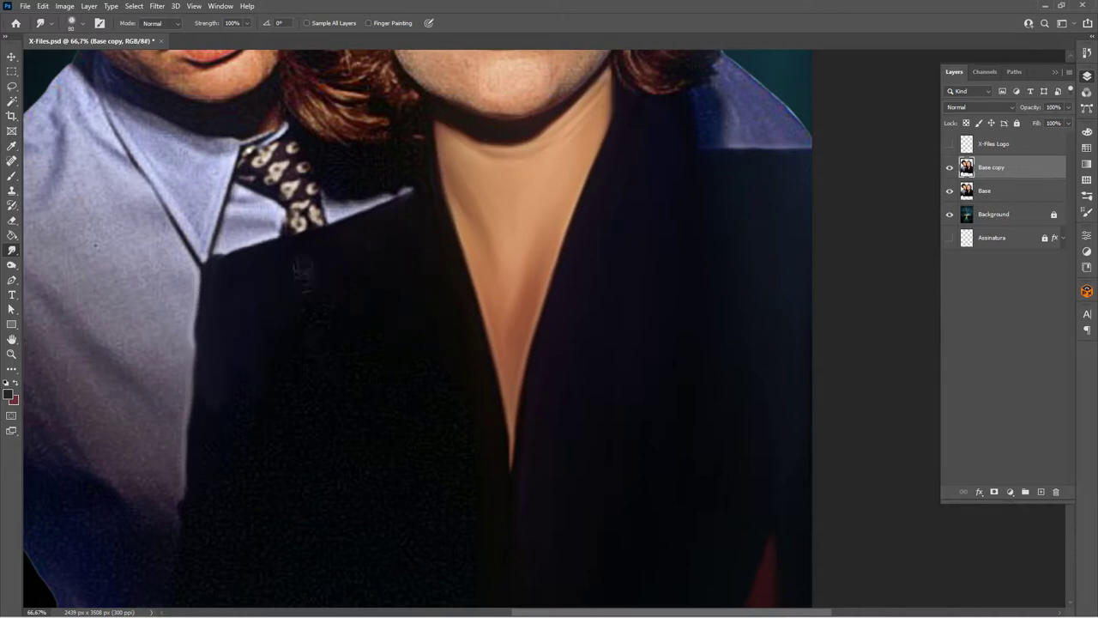
key("6")
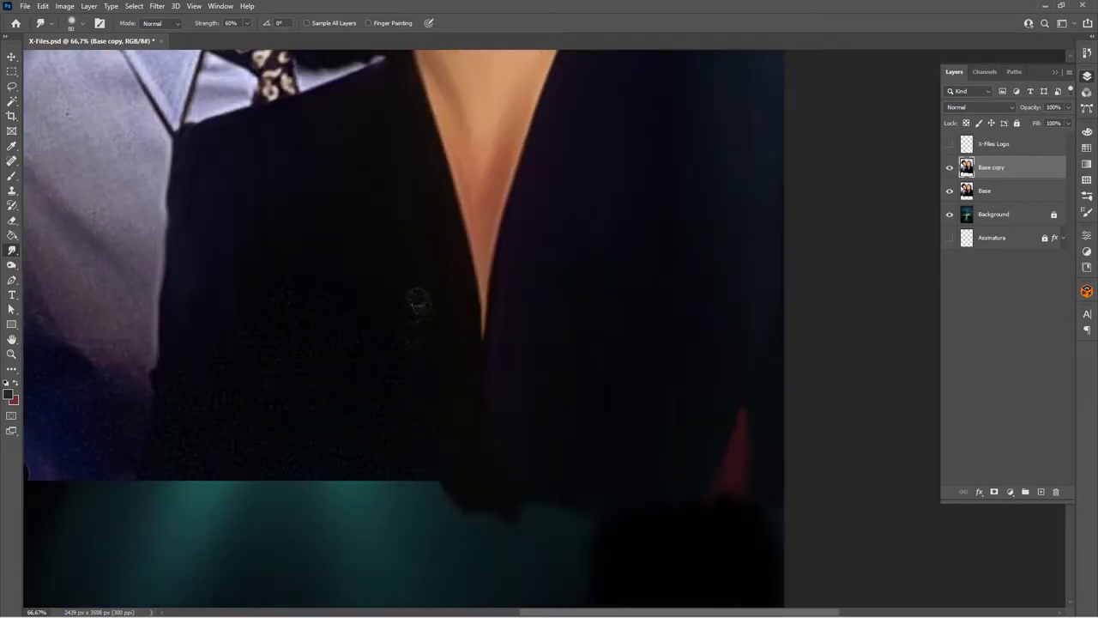
left_click_drag(454, 360, 427, 227)
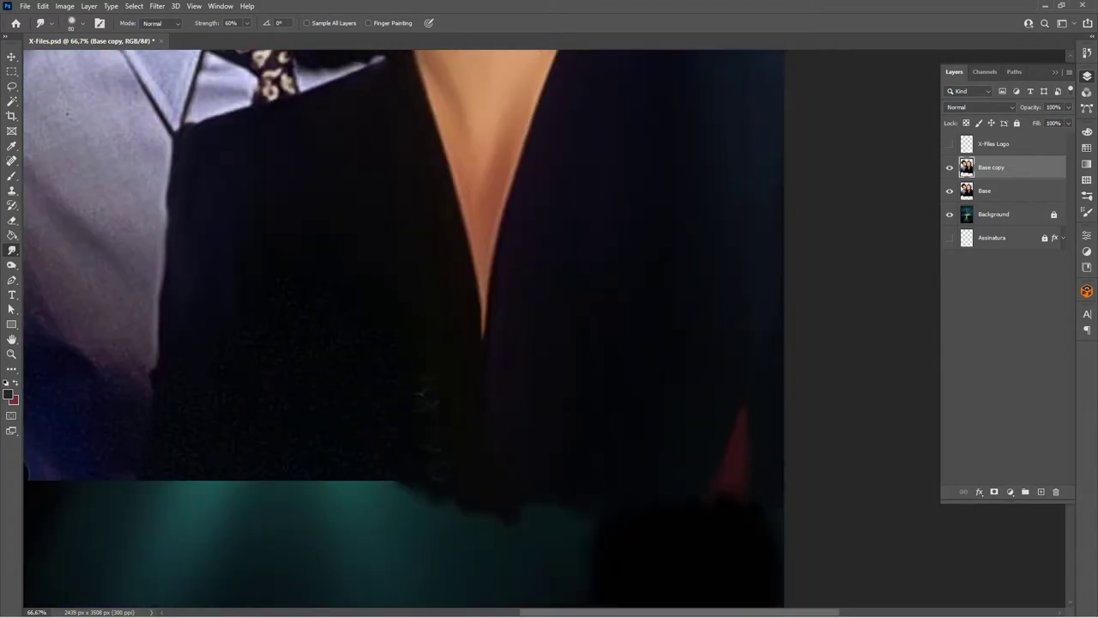
- Smudge the jacket's bottom edge down into the teal, then hide the Layers panel
left_click_drag(211, 292, 168, 502)
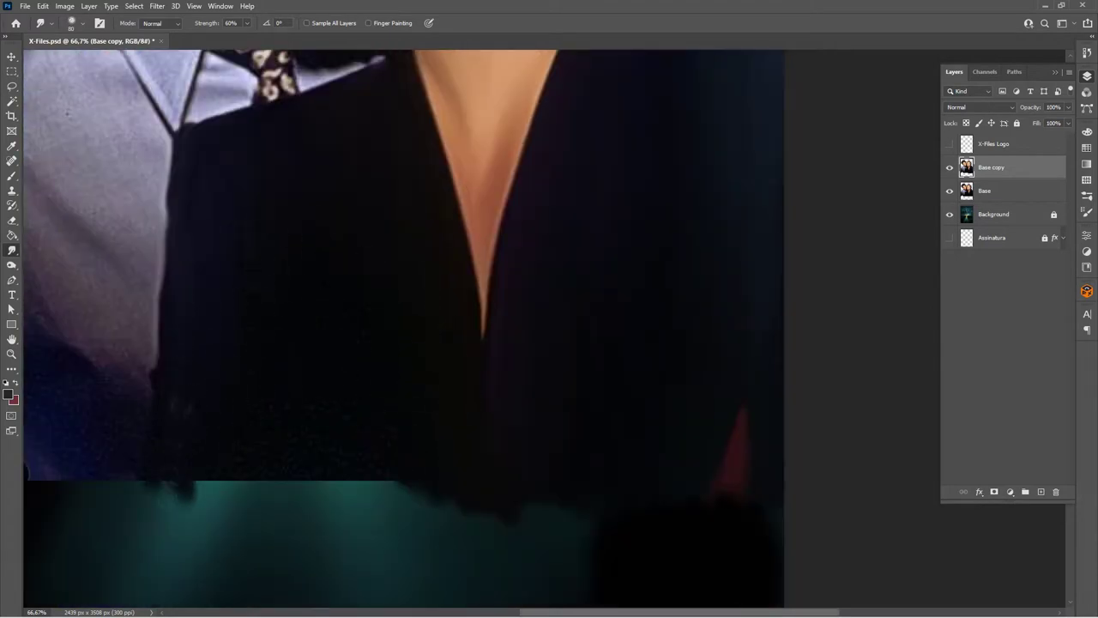
mouse_move(172, 369)
left_mouse_down()
mouse_move(159, 506)
mouse_move(184, 510)
left_mouse_up()
left_click_drag(184, 347, 227, 506)
left_click_drag(249, 351, 262, 506)
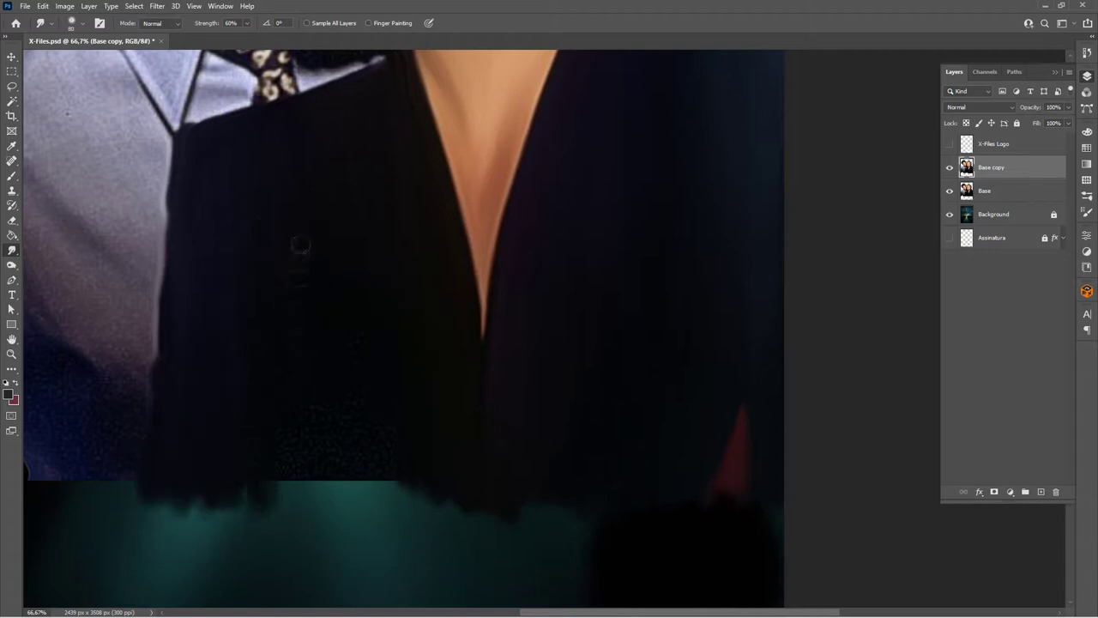
left_click_drag(327, 415, 403, 506)
left_click_drag(369, 403, 361, 508)
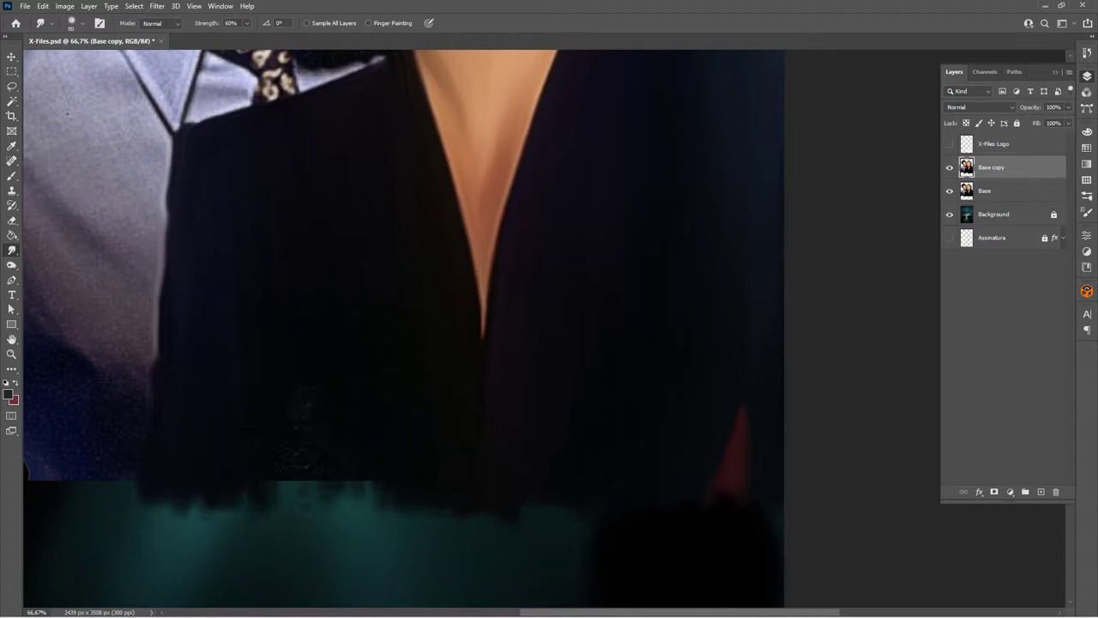
left_click_drag(274, 425, 296, 510)
mouse_move(351, 413)
left_mouse_down()
mouse_move(330, 508)
mouse_move(364, 508)
left_mouse_up()
left_click(1056, 73)
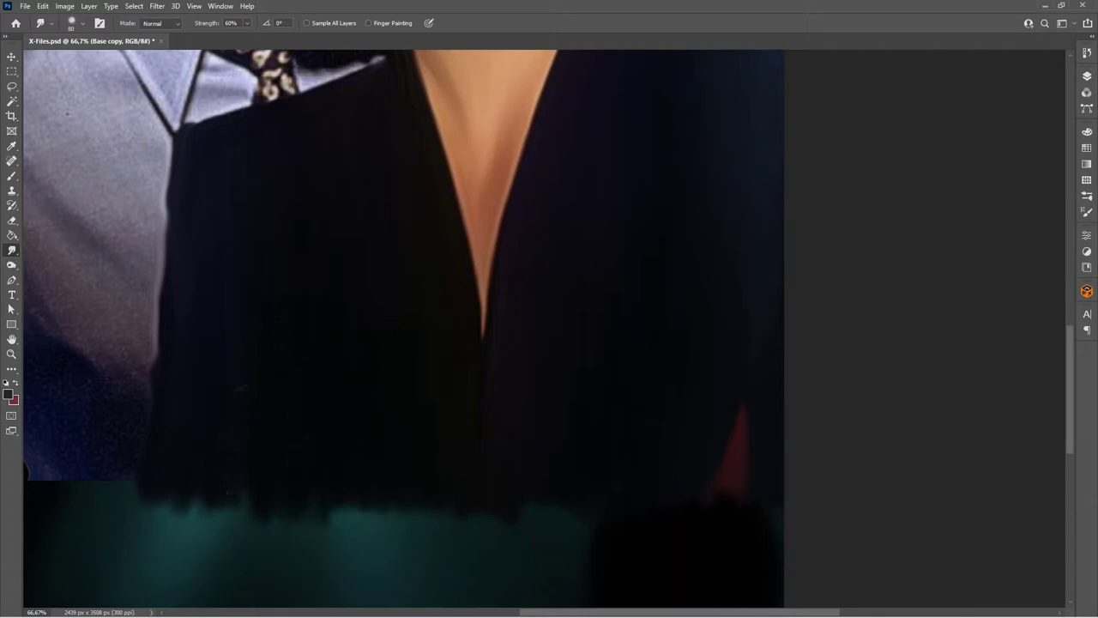
- Smudge the speckled jacket shoulder, the lapel edge and the shirt collar near the tie
scroll(401, 498, "down", 5)
scroll(642, 306, "up", 3)
scroll(534, 449, "up", 2)
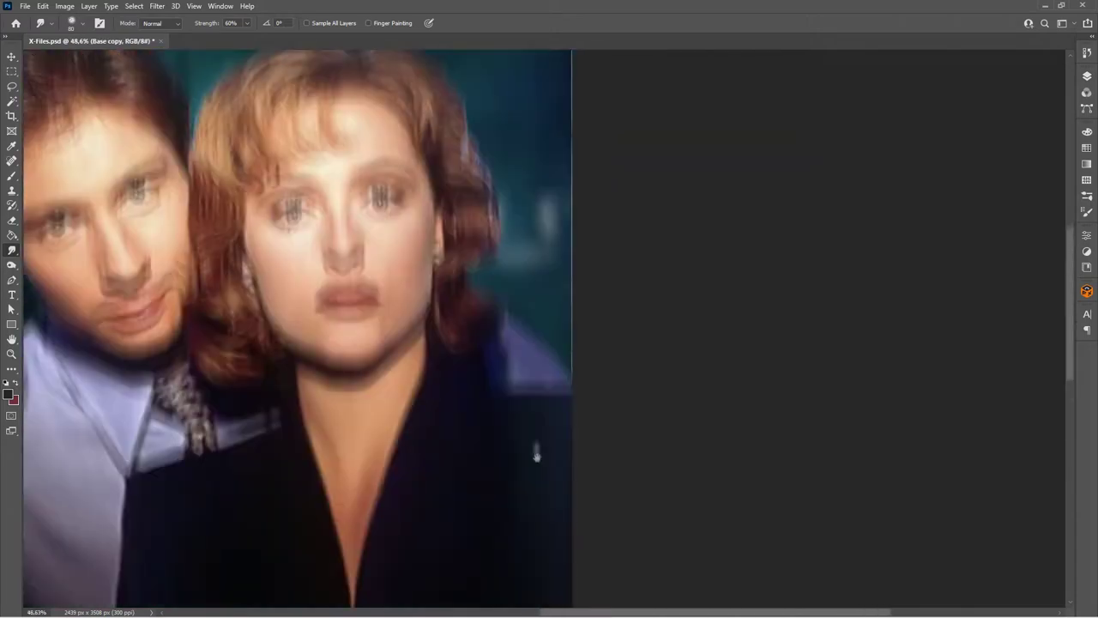
scroll(531, 360, "up", 1)
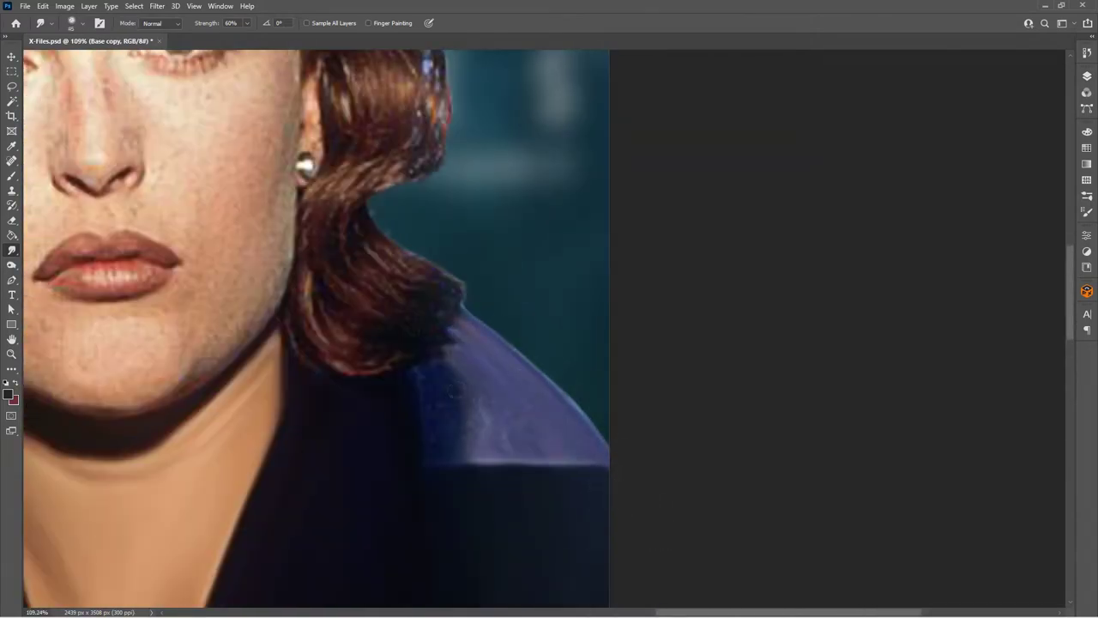
left_click_drag(467, 403, 515, 455)
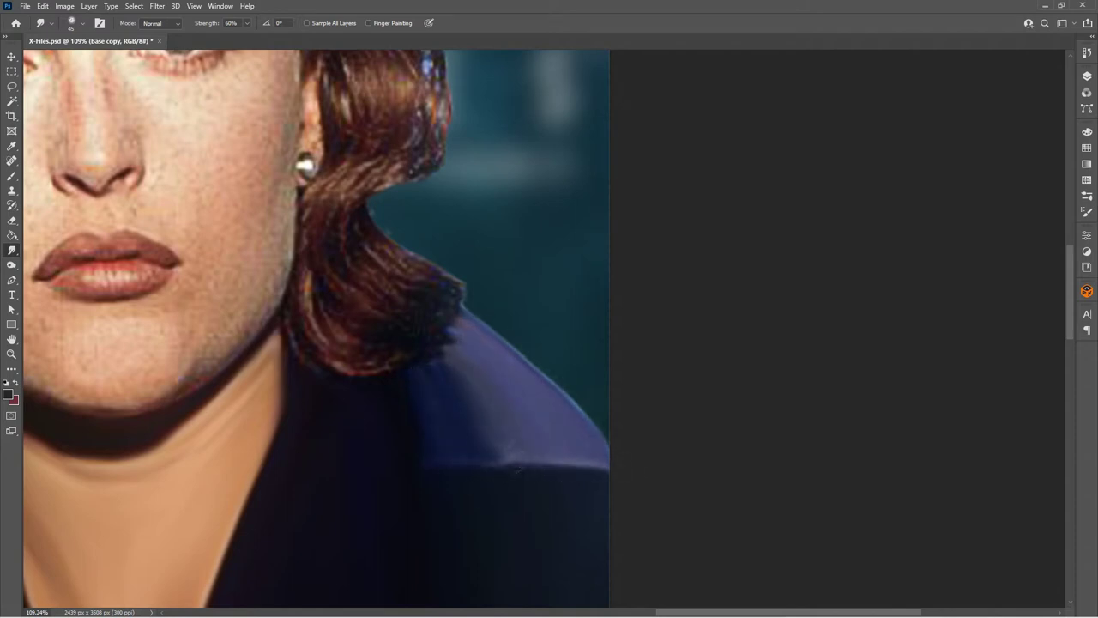
left_click_drag(455, 462, 593, 467)
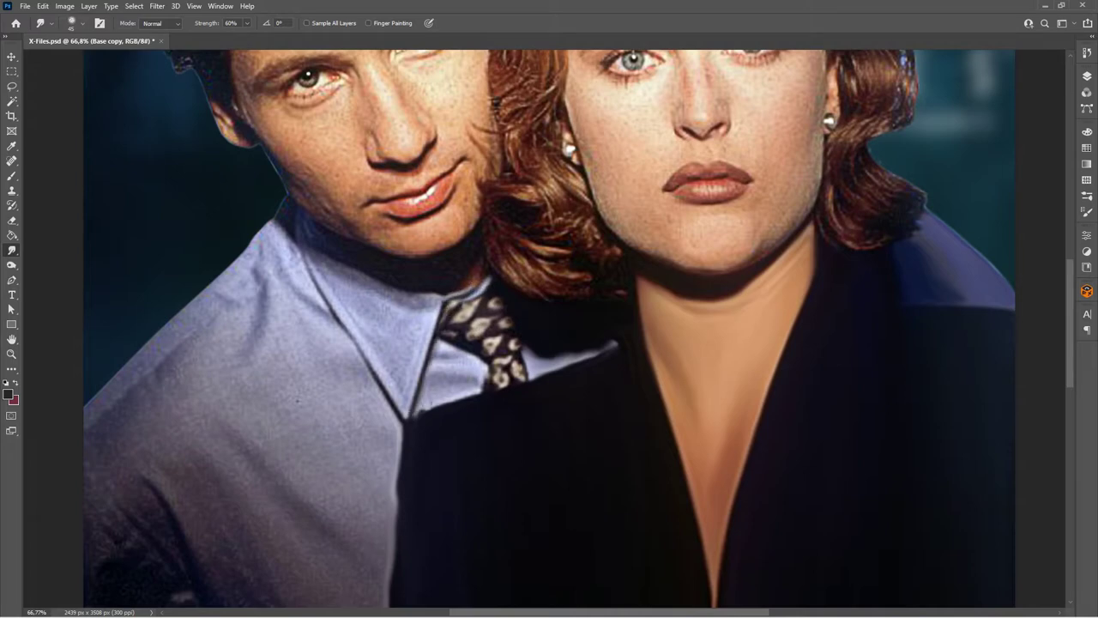
left_click_drag(413, 417, 476, 388)
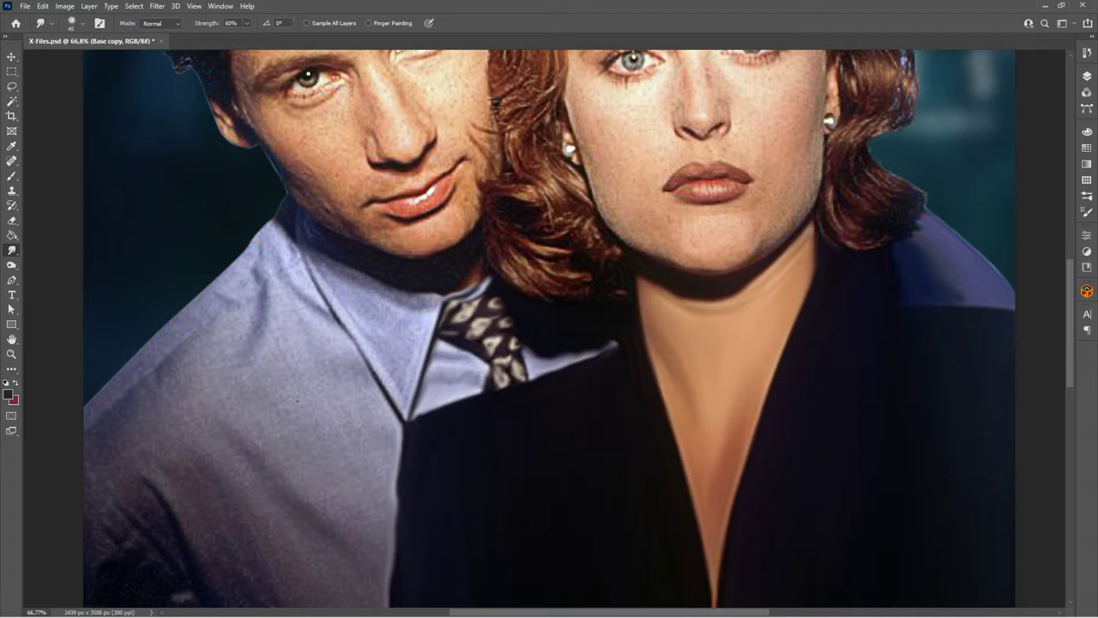
left_click_drag(410, 419, 370, 360)
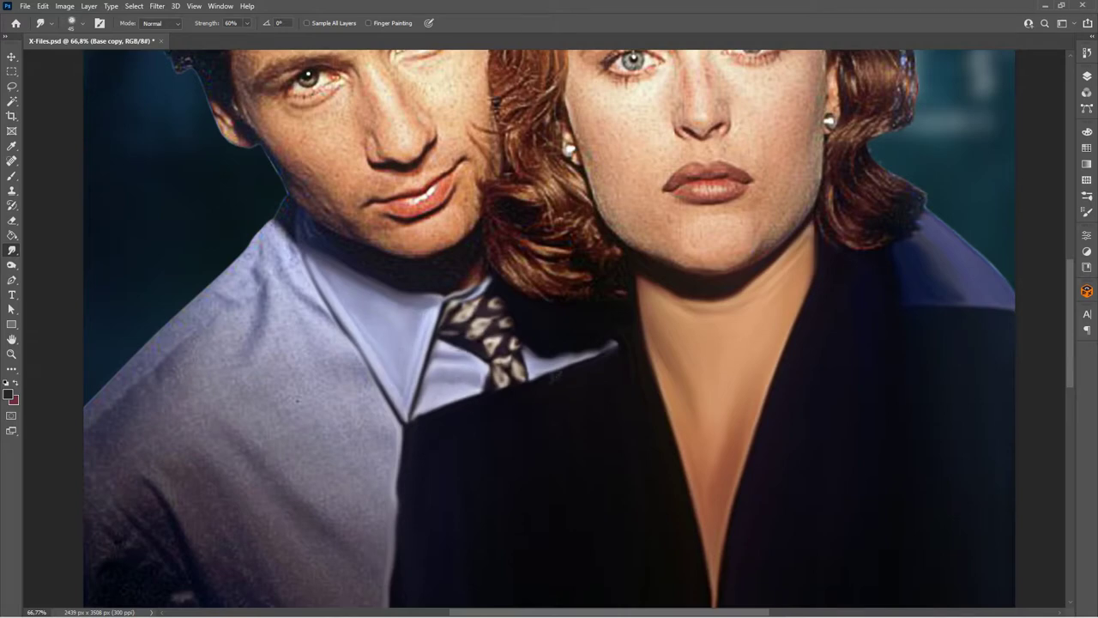
- Smudge the shirt's lower edge, shoulder edge and the edge along the jacket smooth
scroll(298, 399, "down", 3)
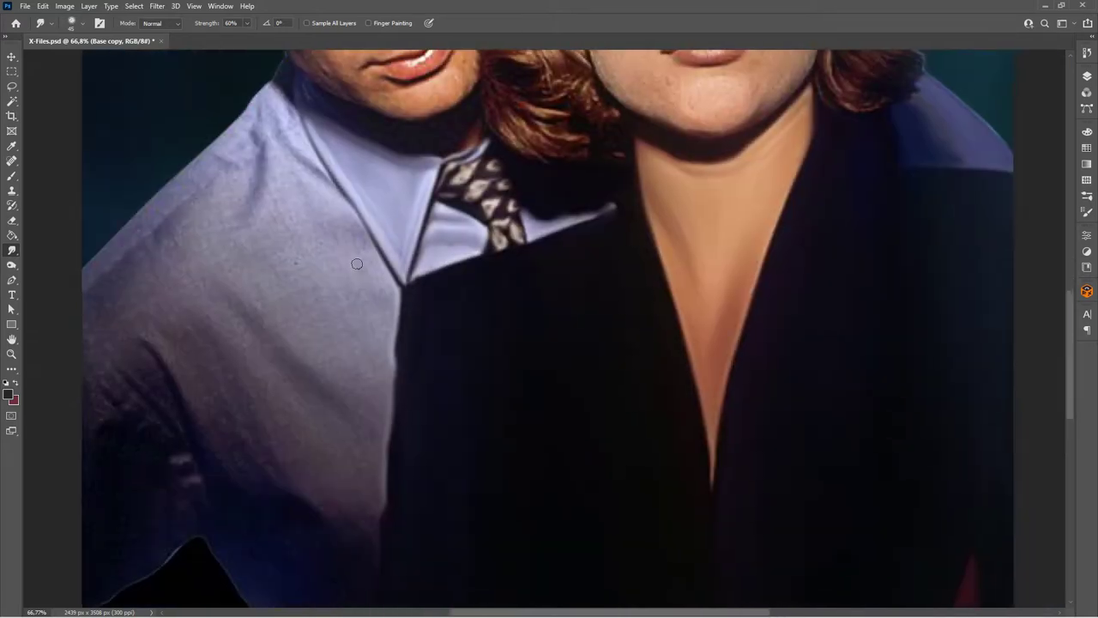
scroll(298, 400, "down", 3)
scroll(501, 445, "up", 4)
left_click_drag(277, 380, 219, 448)
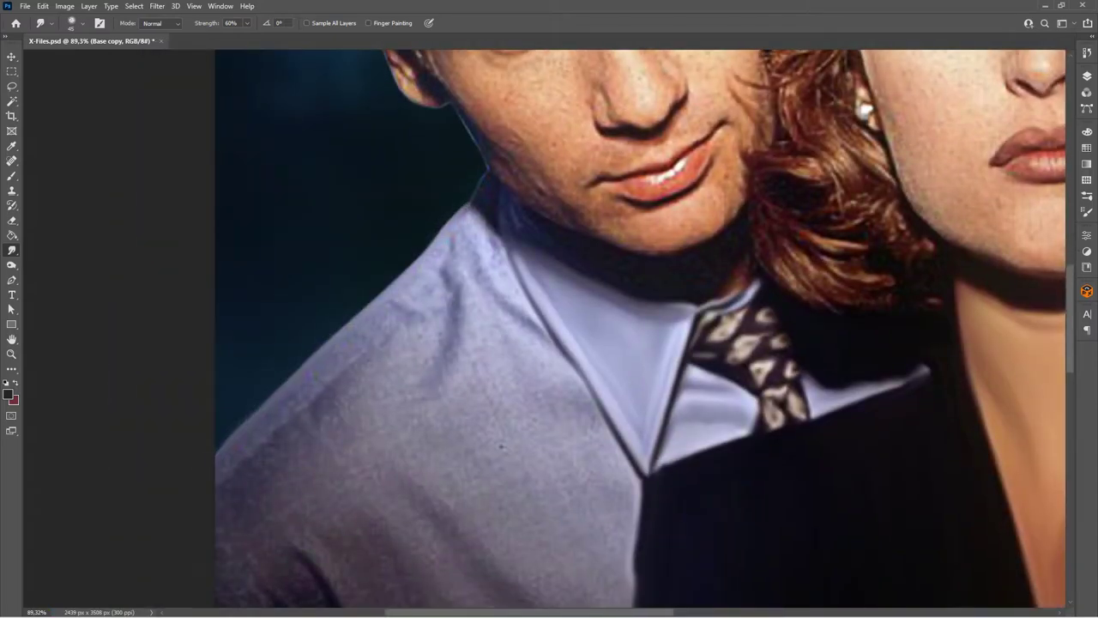
mouse_move(391, 319)
left_mouse_down()
mouse_move(486, 251)
mouse_move(510, 288)
mouse_move(465, 228)
left_mouse_up()
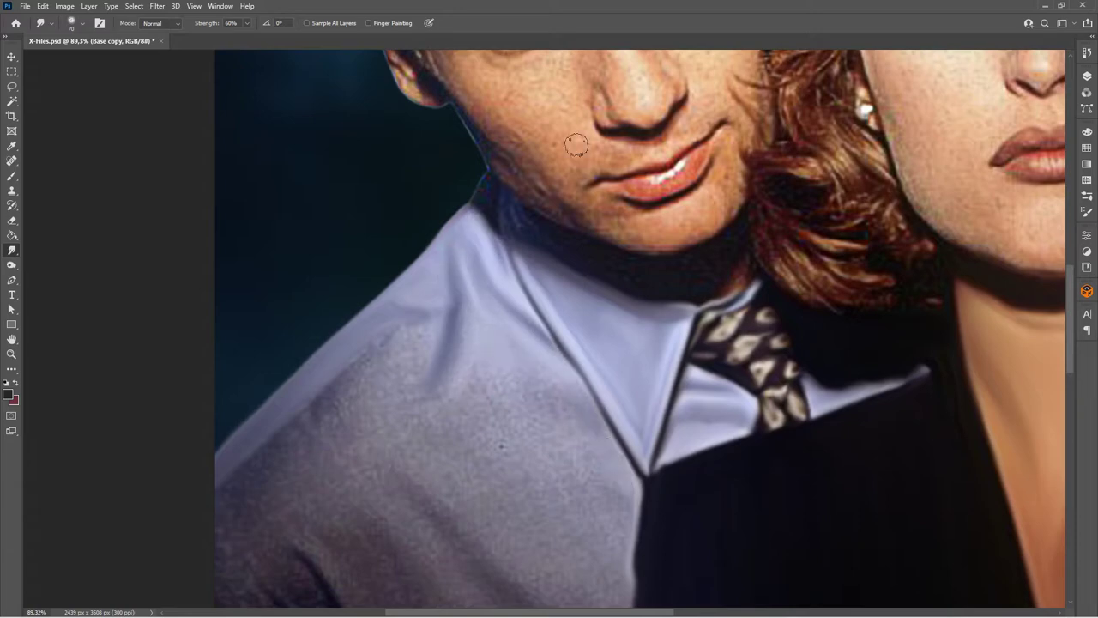
left_click_drag(527, 504, 497, 281)
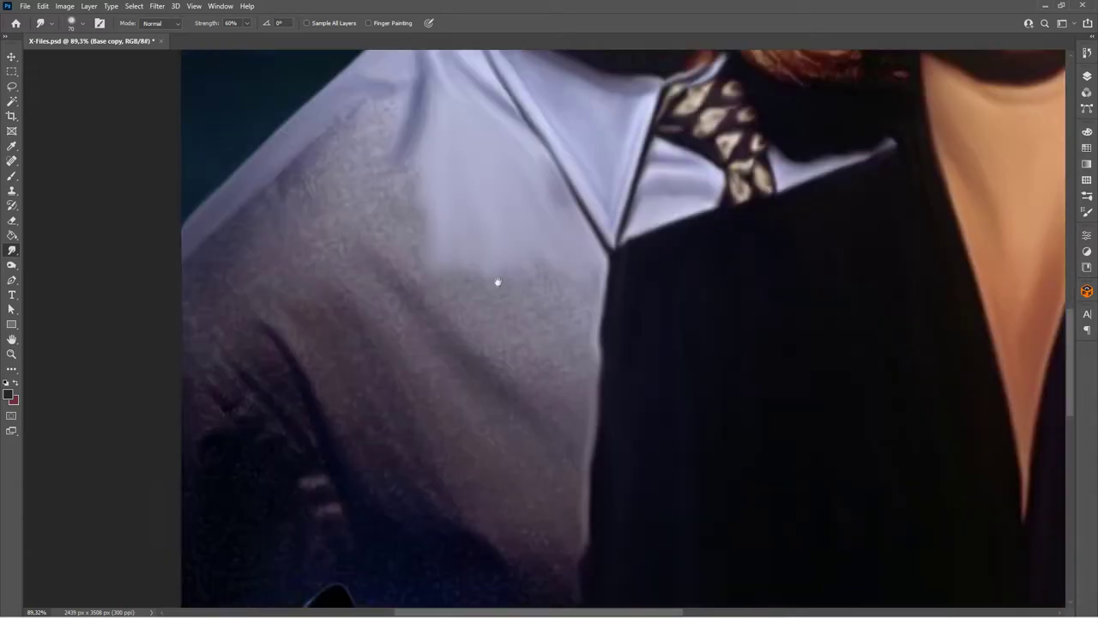
left_click_drag(584, 276, 570, 455)
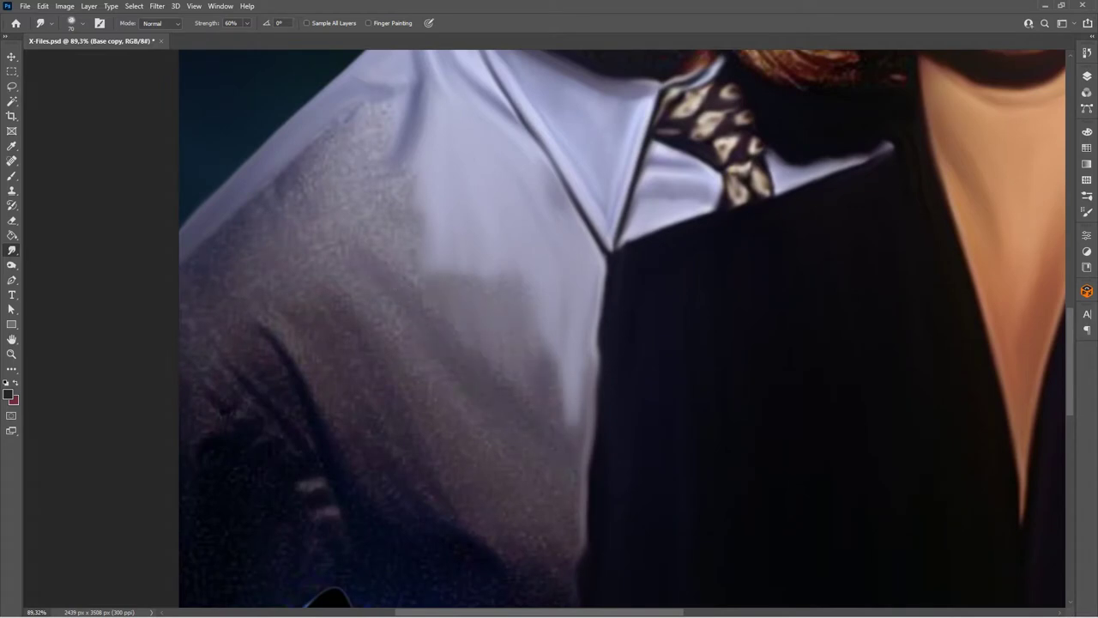
left_click_drag(563, 352, 562, 410)
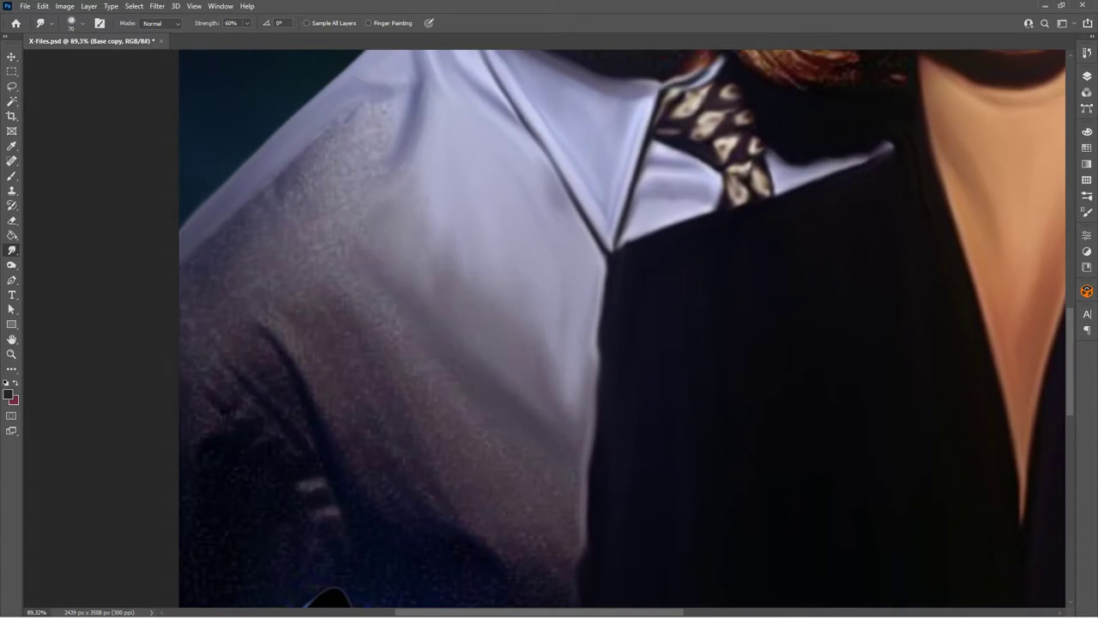
- Smooth the grainy texture across the man's upper shoulder, chest and lower shirt
left_click_drag(373, 119, 315, 156)
left_click_drag(386, 95, 323, 201)
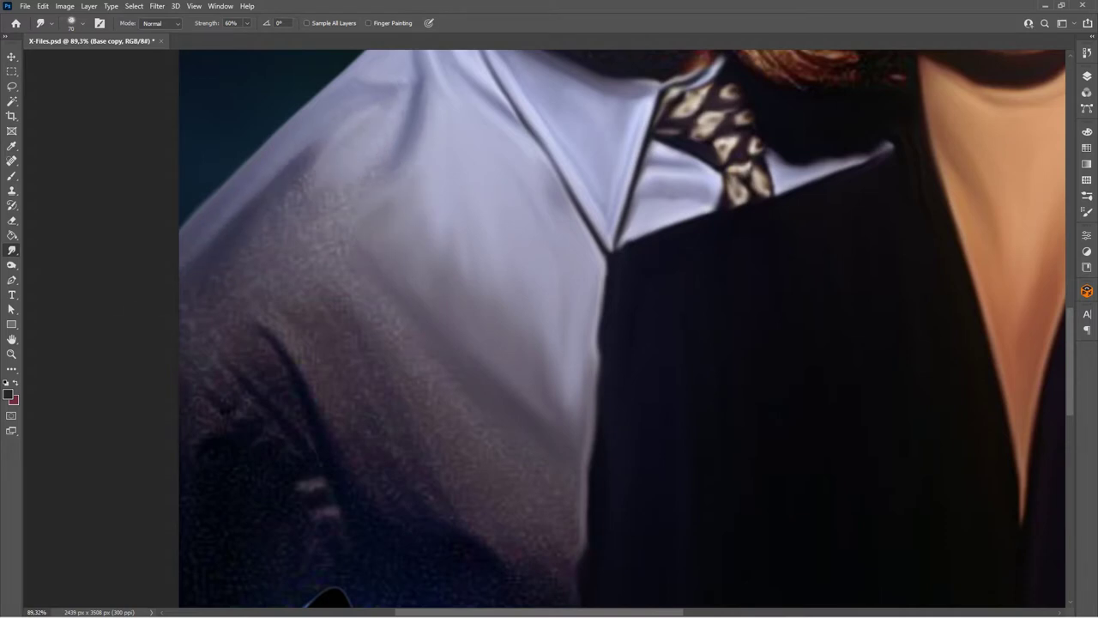
left_click_drag(326, 309, 395, 463)
left_click_drag(296, 353, 367, 470)
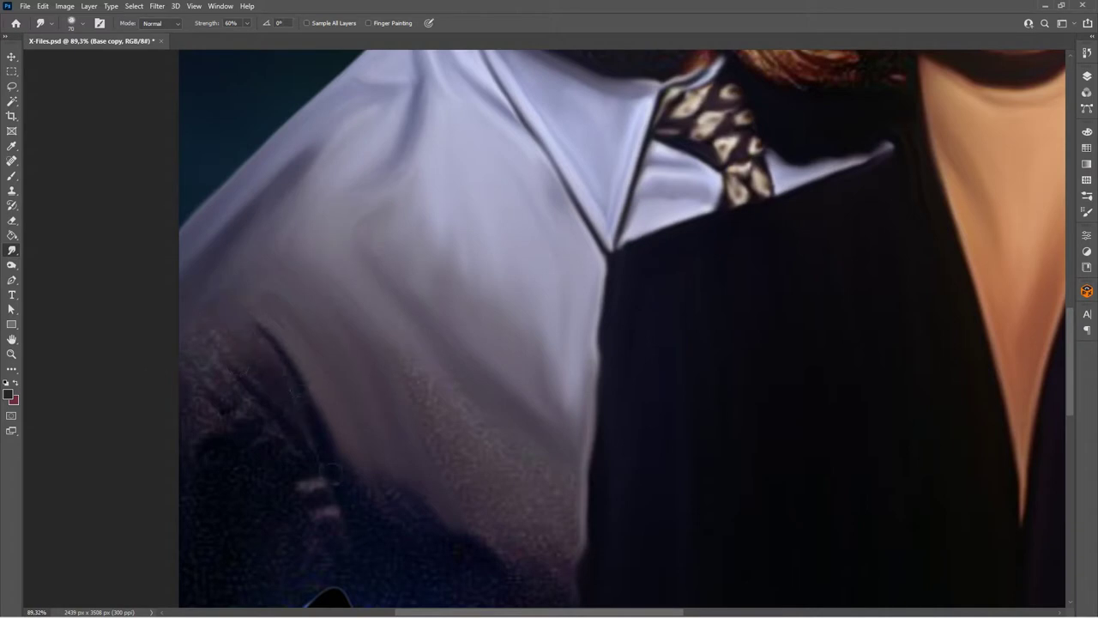
left_click_drag(308, 400, 185, 391)
left_click_drag(395, 350, 455, 459)
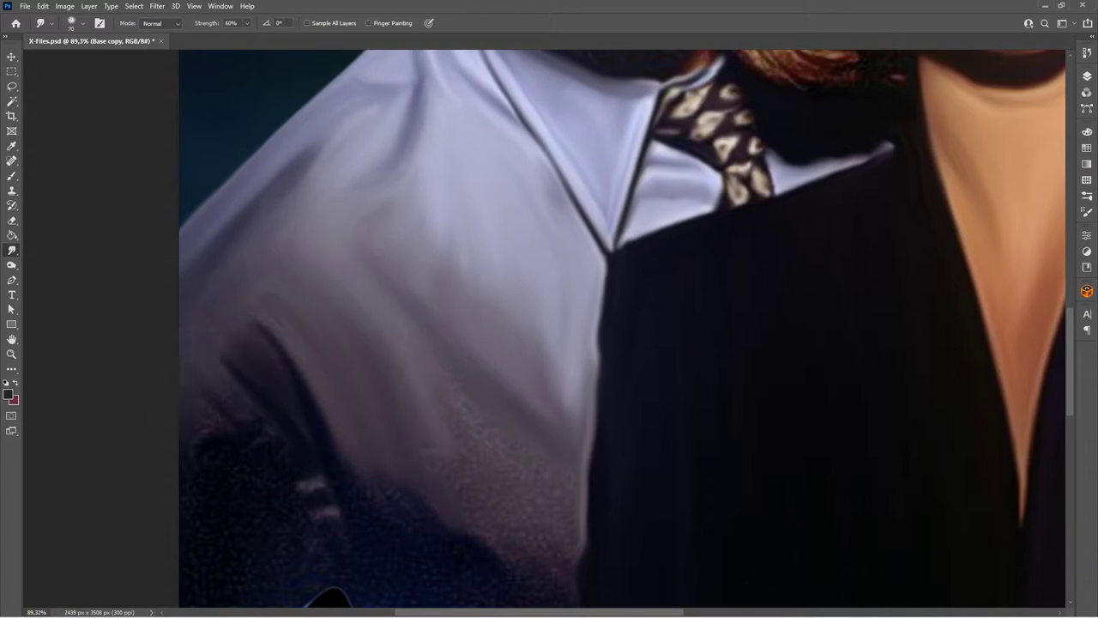
left_click_drag(442, 403, 498, 508)
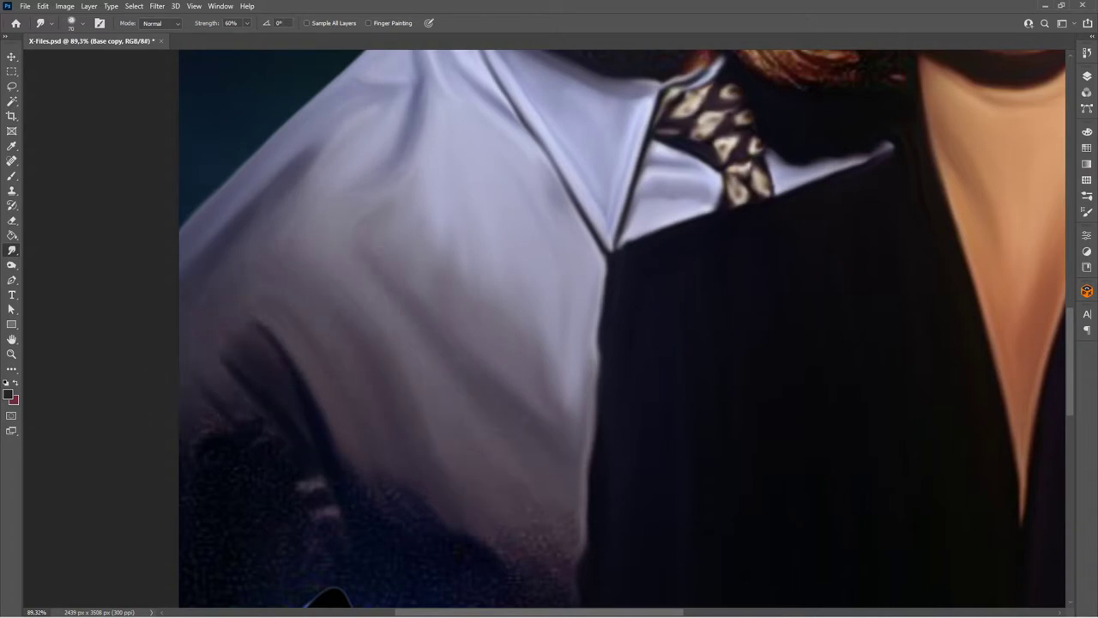
- Smudge away speckles on the lower shirt, sleeve and jacket edge, darkening the black shape's blue rim
scroll(452, 411, "down", 3)
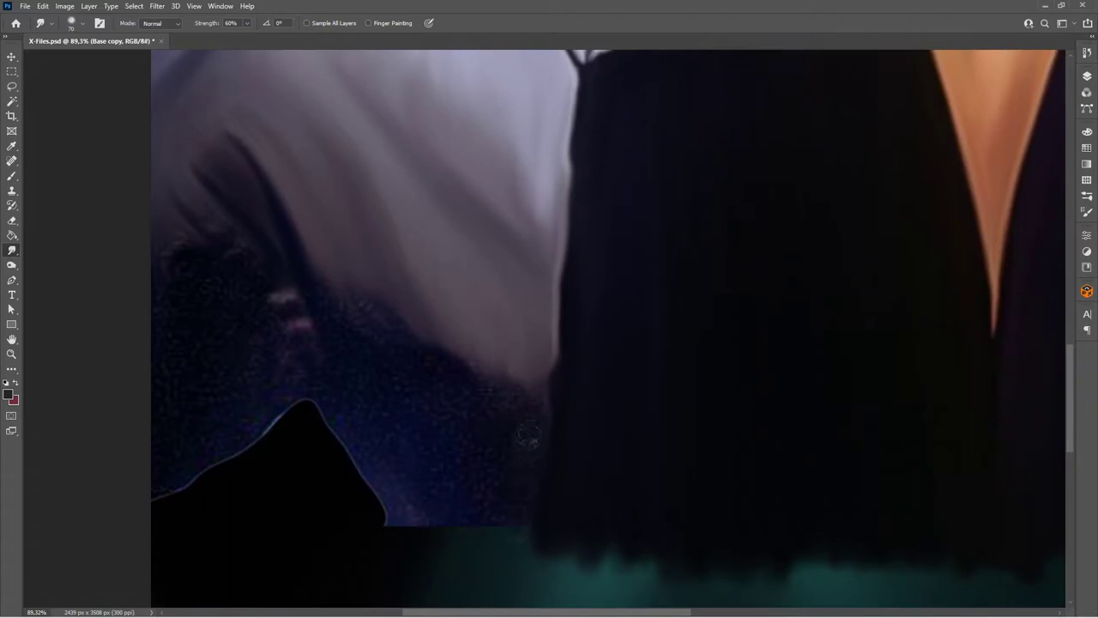
left_click_drag(452, 412, 395, 536)
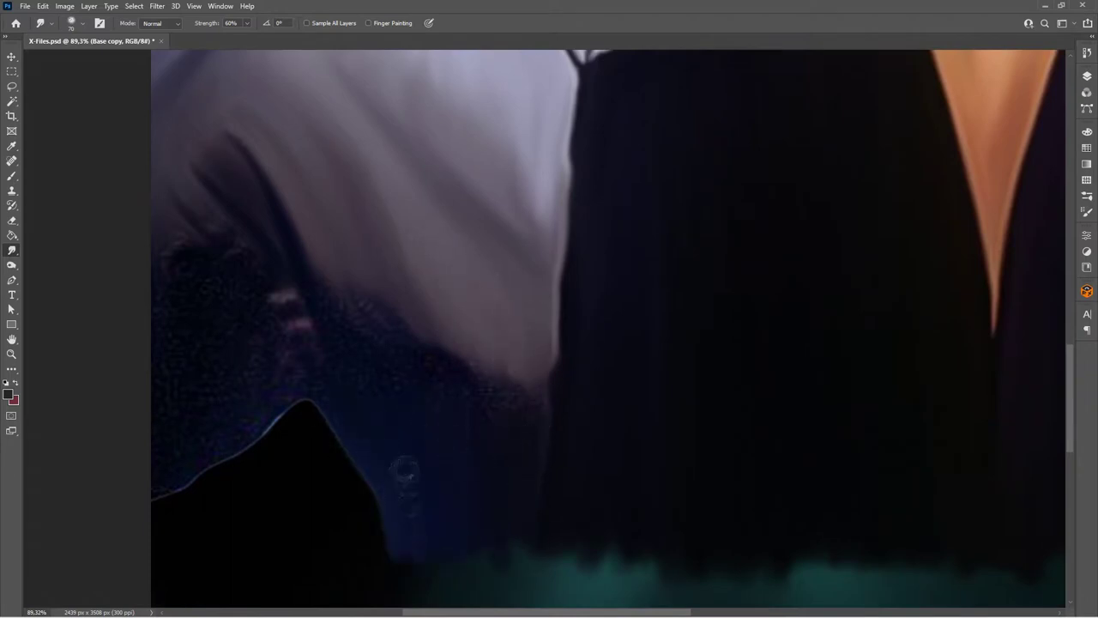
left_click_drag(309, 402, 212, 463)
left_click_drag(296, 309, 440, 392)
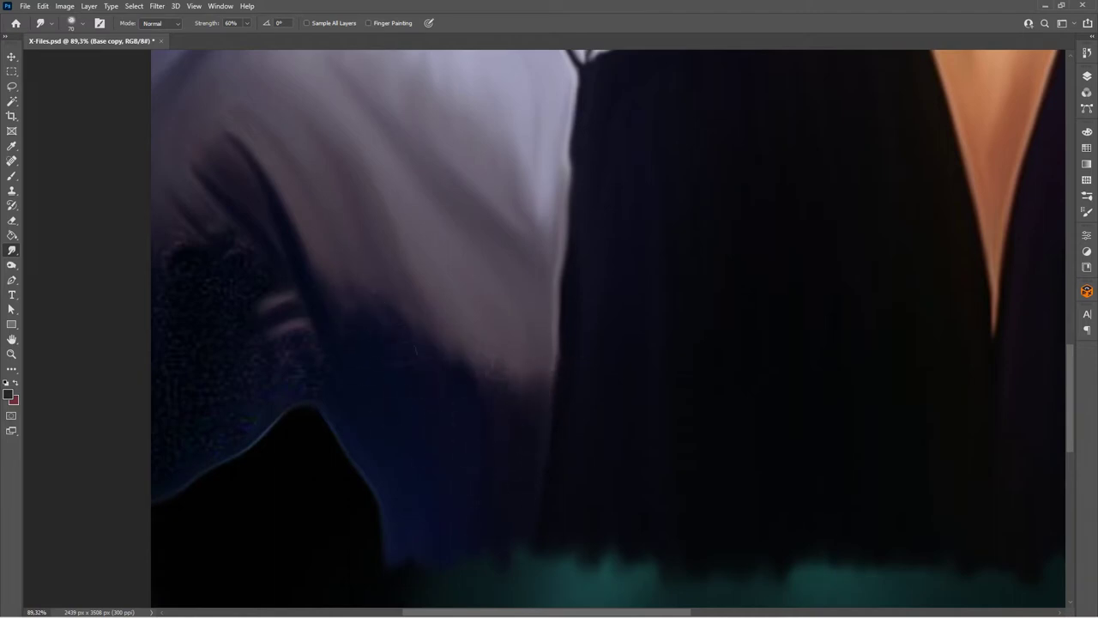
mouse_move(178, 314)
left_mouse_down()
mouse_move(248, 262)
mouse_move(241, 249)
mouse_move(273, 348)
mouse_move(222, 395)
left_mouse_up()
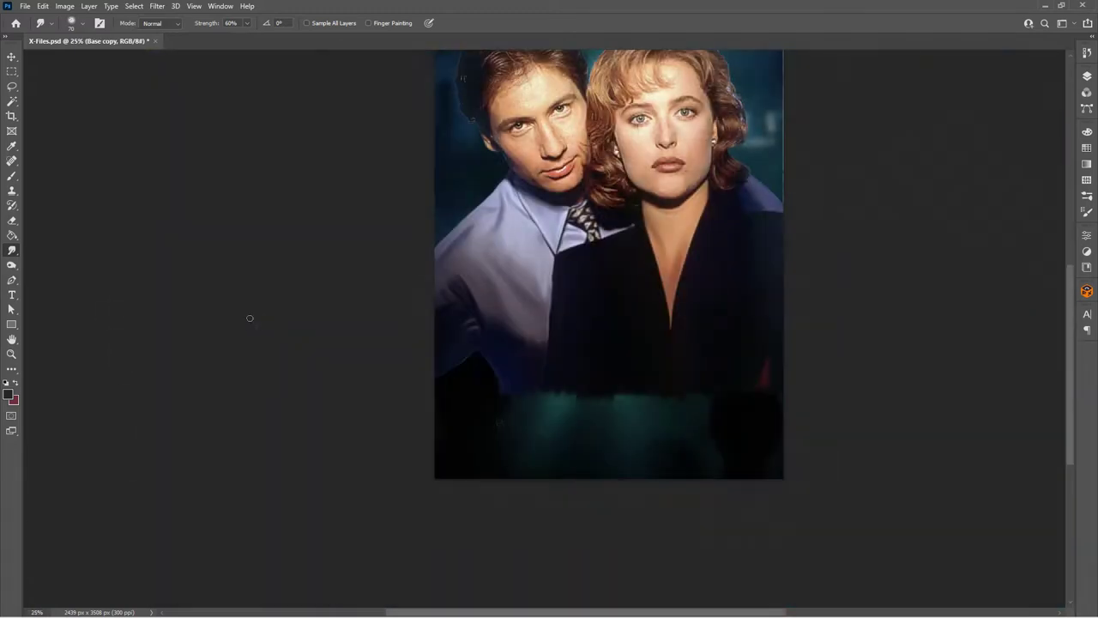
key("ctrl+0")
scroll(465, 331, "up", 5)
mouse_move(442, 406)
left_mouse_down()
mouse_move(392, 455)
mouse_move(478, 367)
mouse_move(566, 360)
mouse_move(515, 369)
mouse_move(583, 506)
left_mouse_up()
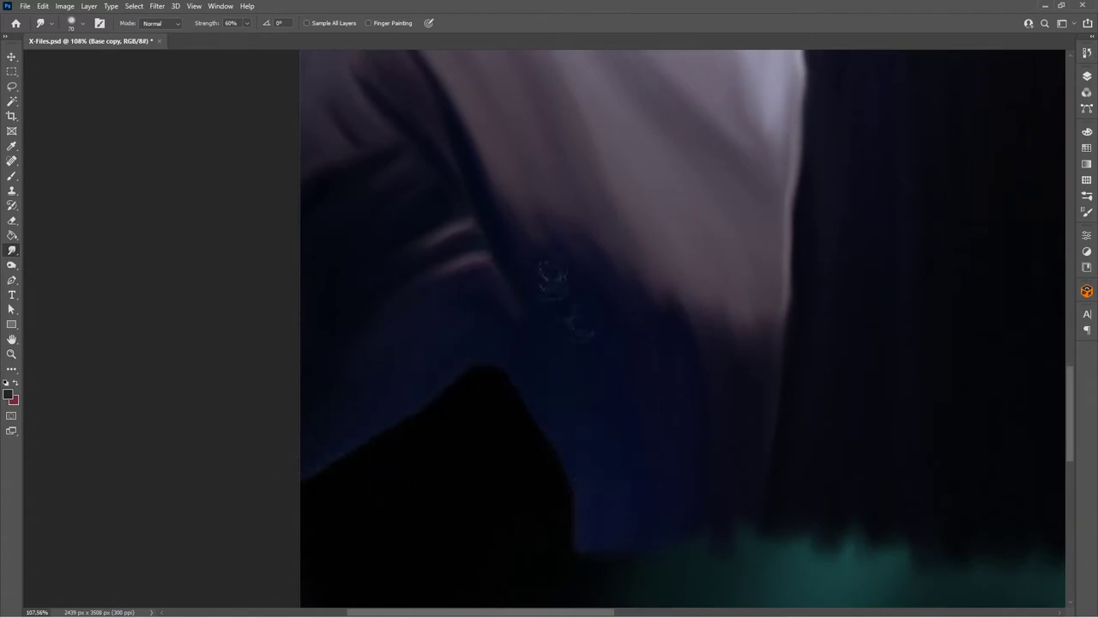
- Fit the image, zoom out to 25% and bring the Layers panel back
key("ctrl+0")
key("ctrl+minus")
key("F7")
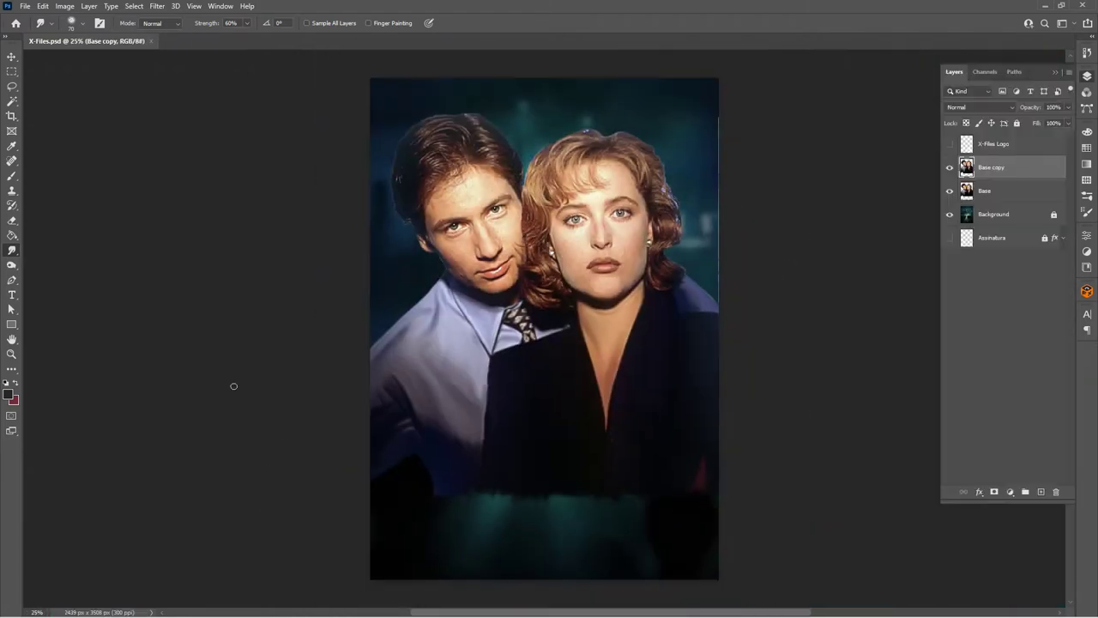
scroll(576, 188, "up", 5)
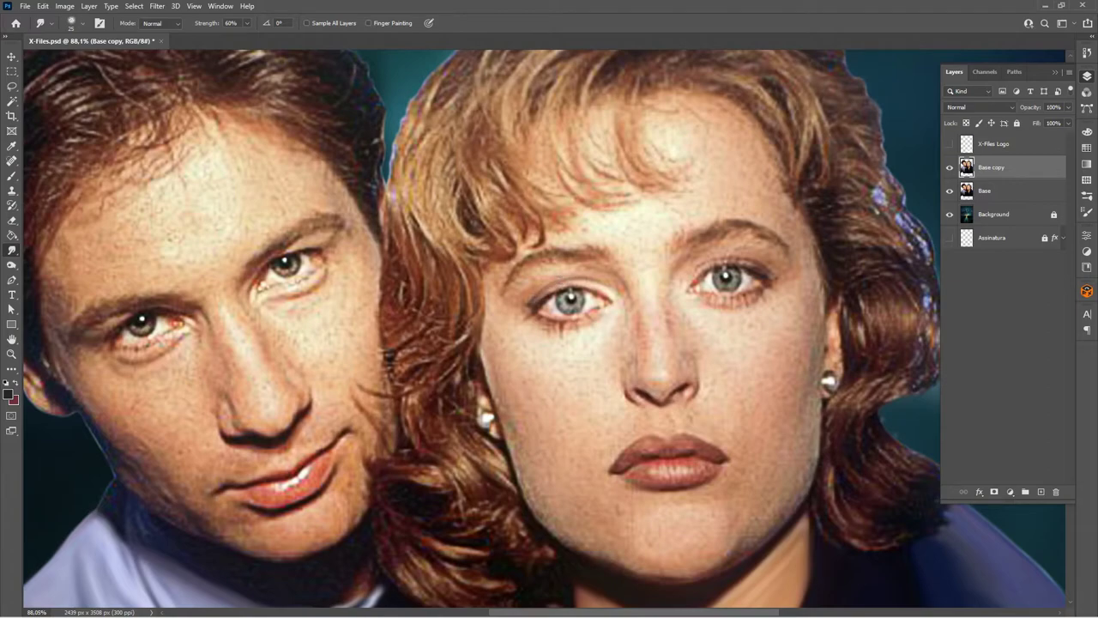
scroll(625, 308, "up", 2)
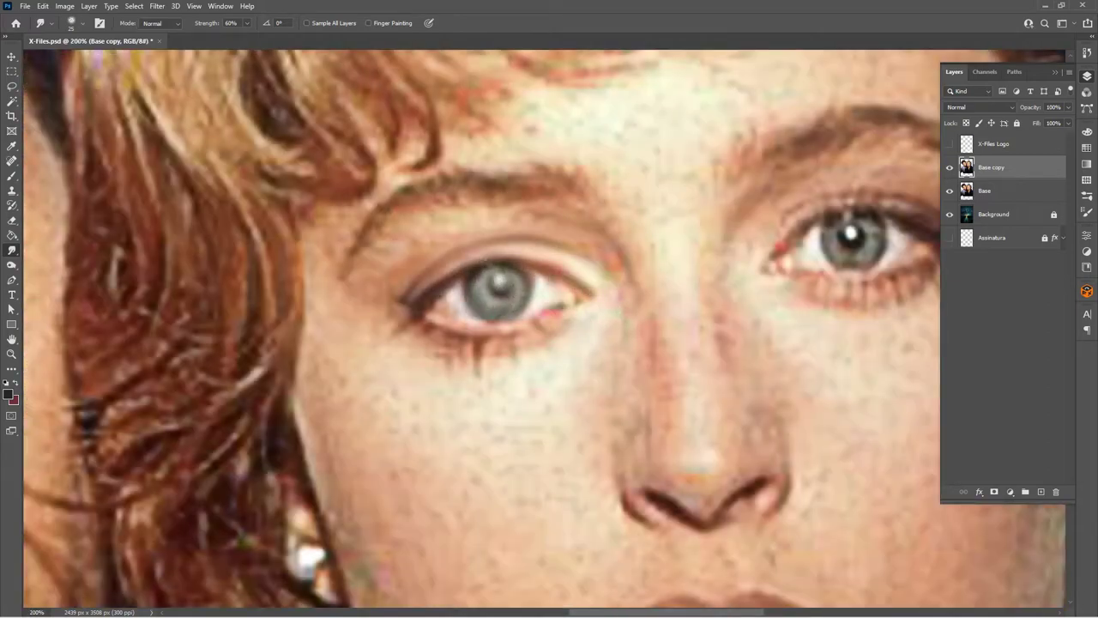
- Smooth the woman's left lower eyelid, eyebrow arch and nose bridge
mouse_move(433, 316)
left_mouse_down()
mouse_move(549, 311)
mouse_move(566, 264)
left_mouse_up()
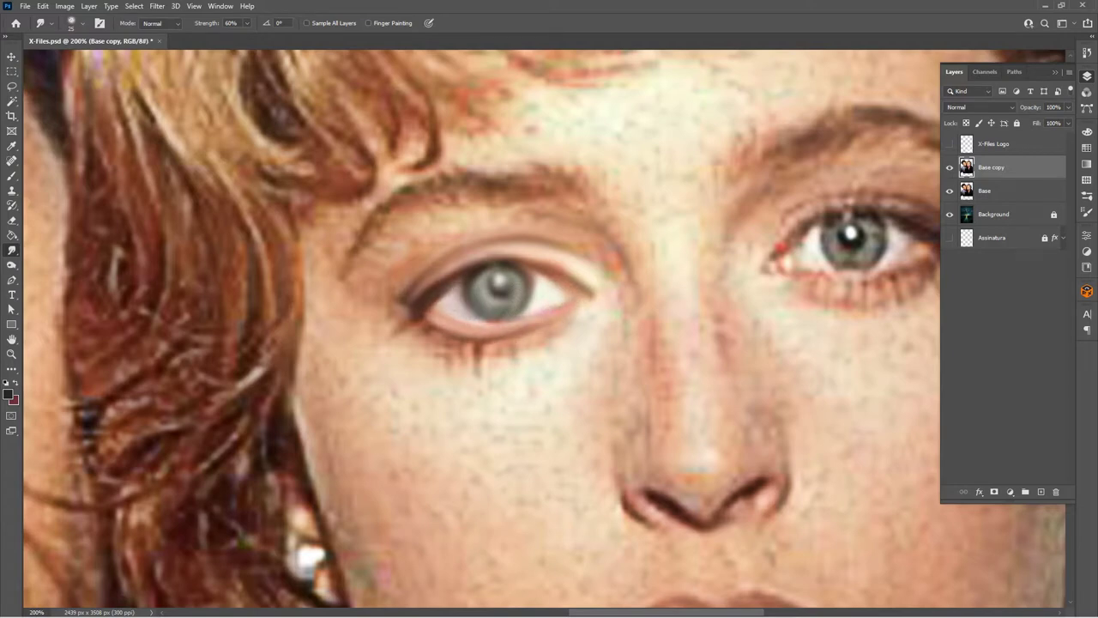
left_click_drag(532, 343, 412, 338)
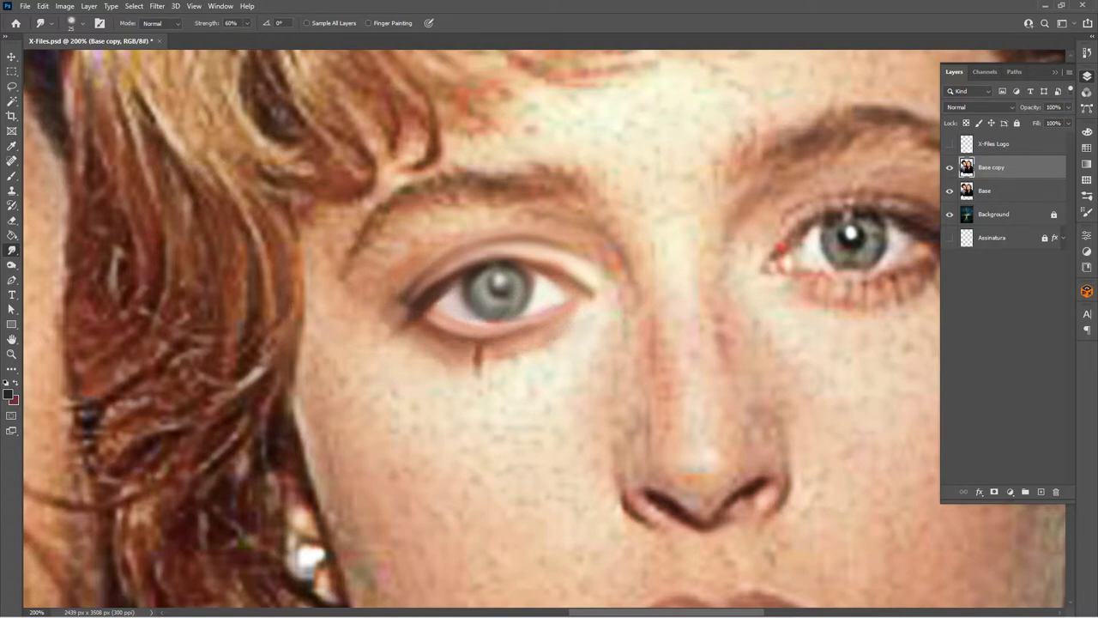
left_click_drag(601, 261, 638, 339)
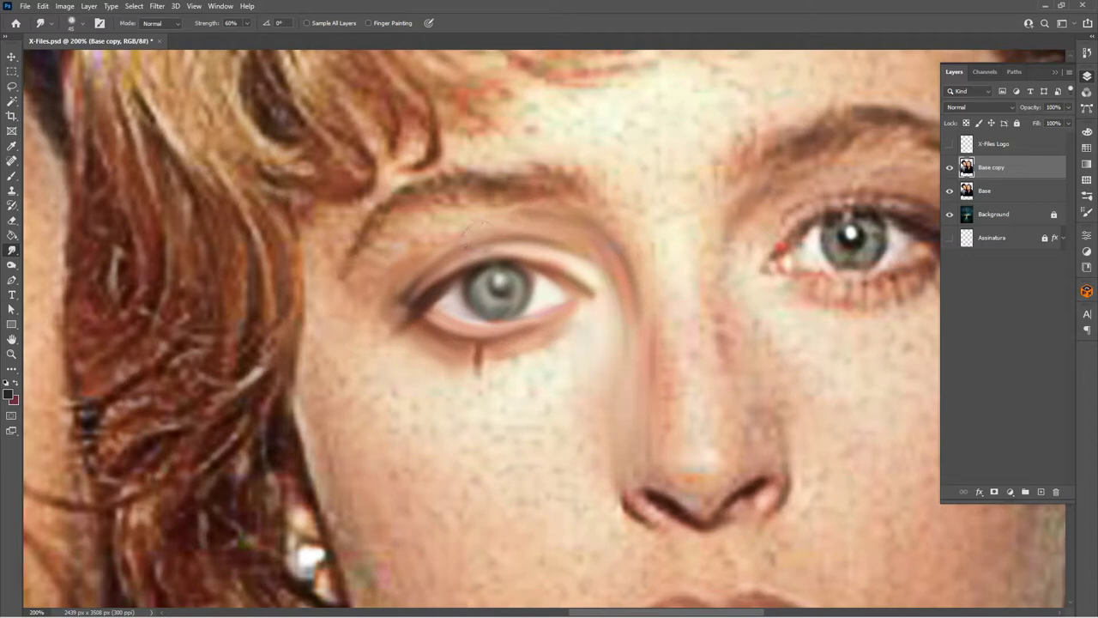
left_click_drag(477, 225, 352, 261)
mouse_move(403, 197)
left_mouse_down()
mouse_move(574, 181)
mouse_move(480, 206)
left_mouse_up()
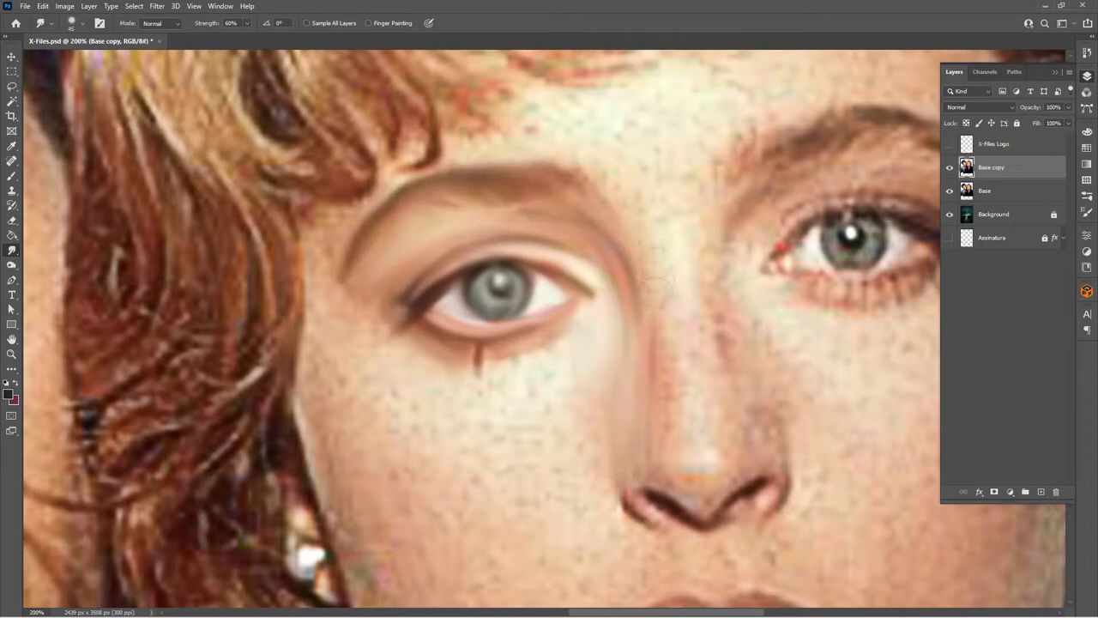
left_click_drag(656, 288, 673, 171)
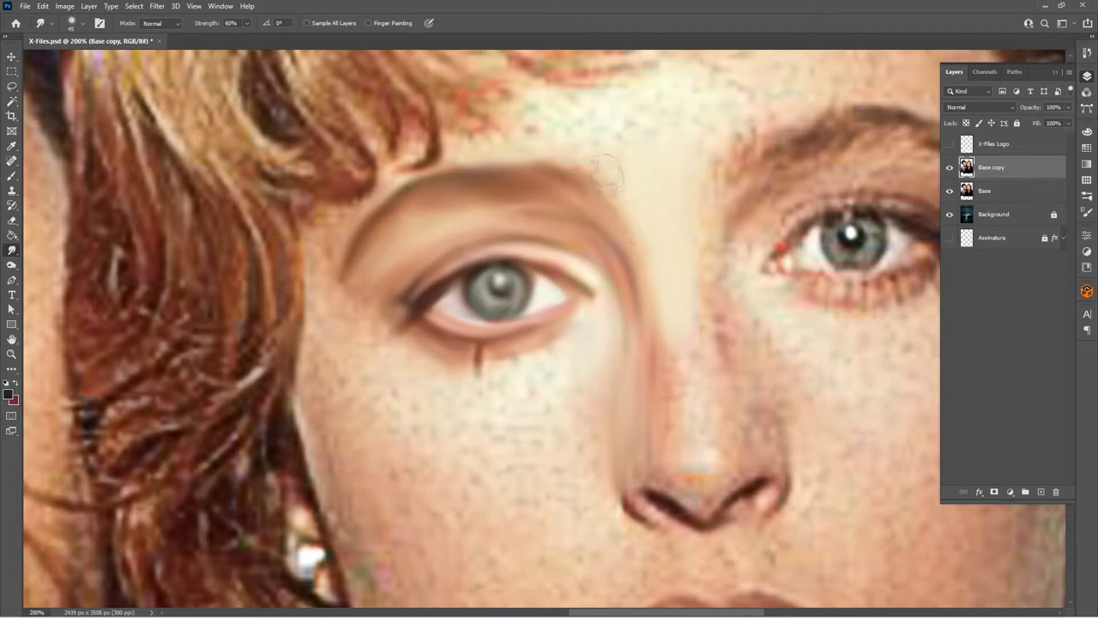
- Blend the freckled skin under her left eye and the left cheek beside the nose
left_click_drag(549, 351, 532, 480)
mouse_move(335, 566)
left_mouse_down()
mouse_move(343, 348)
mouse_move(483, 380)
mouse_move(503, 363)
left_mouse_up()
mouse_move(382, 515)
left_mouse_down()
mouse_move(434, 404)
mouse_move(480, 540)
left_mouse_up()
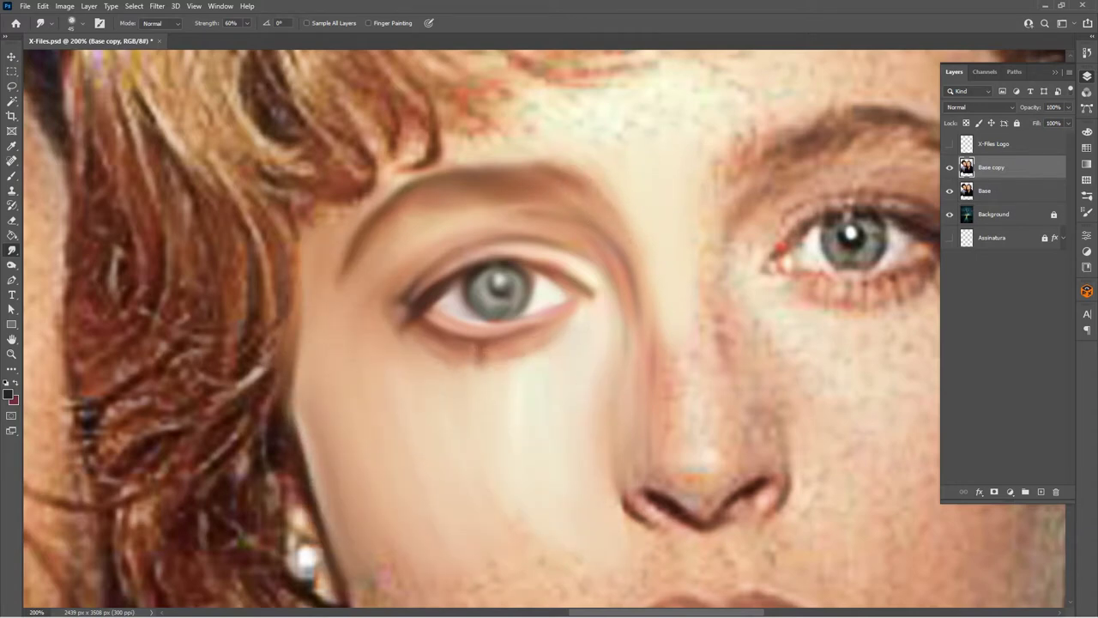
left_click_drag(514, 481, 378, 232)
left_click_drag(257, 361, 249, 515)
left_click_drag(236, 343, 292, 540)
left_click_drag(343, 386, 369, 481)
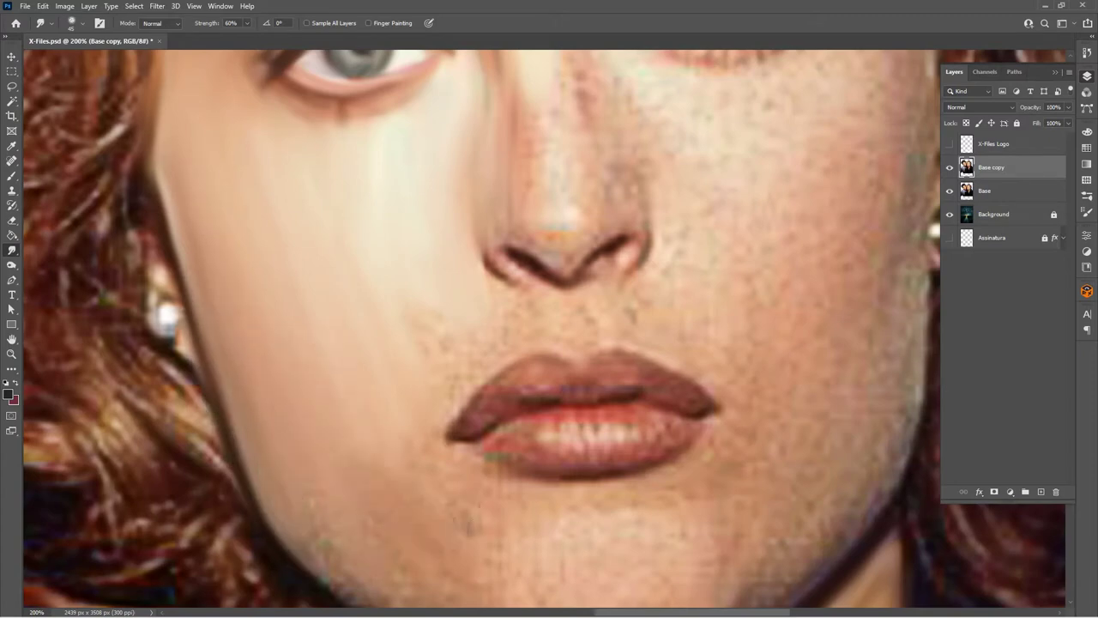
mouse_move(501, 296)
left_mouse_down()
mouse_move(482, 255)
mouse_move(608, 257)
mouse_move(519, 103)
left_mouse_up()
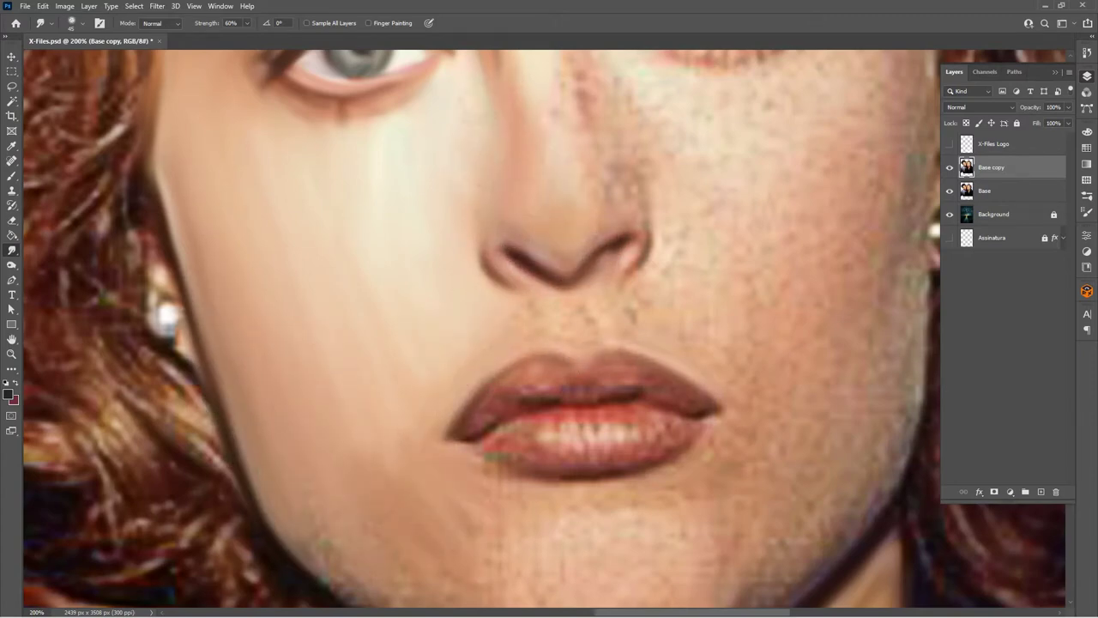
scroll(403, 514, "down", 2)
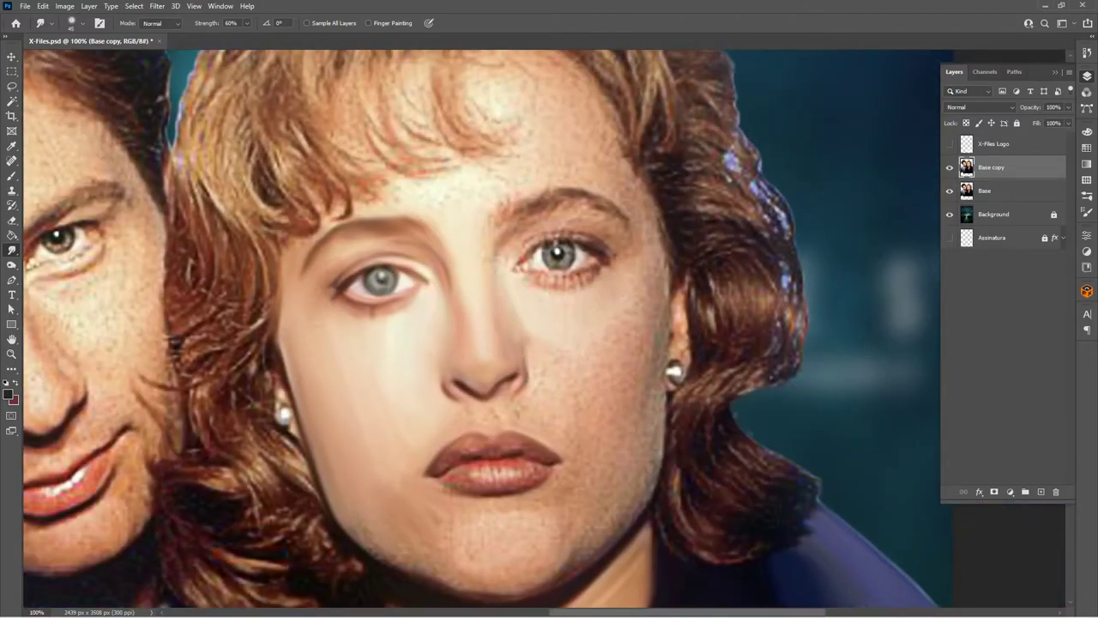
- Smooth the woman's right cheek, jaw, the patch under her nose and skin near the earring
key("ctrl+plus")
scroll(485, 160, "down", 3)
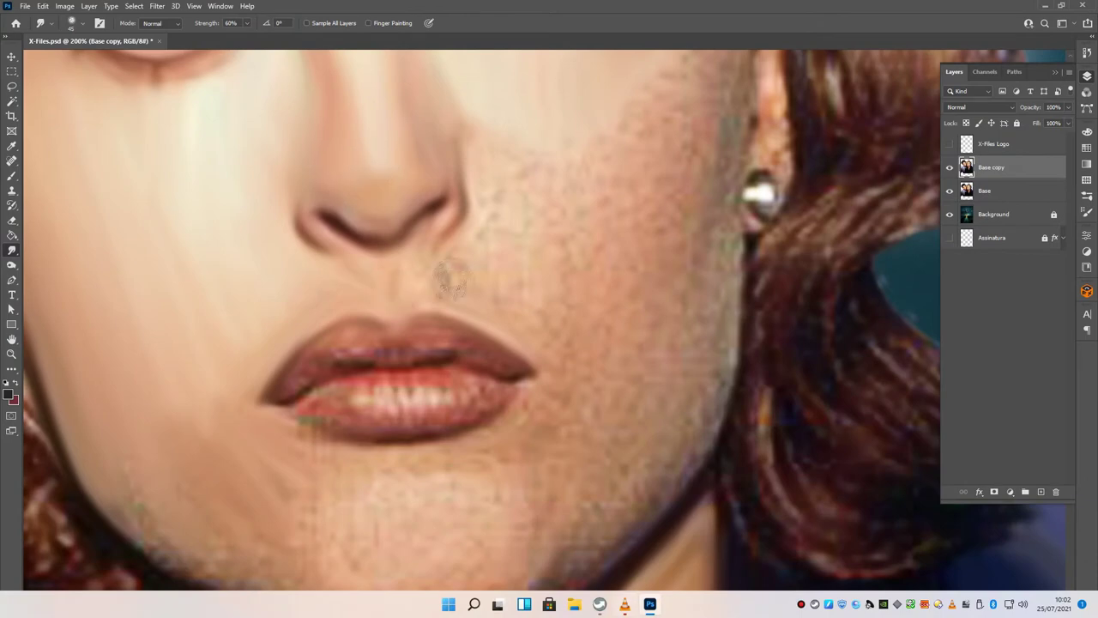
mouse_move(450, 278)
left_mouse_down()
mouse_move(481, 155)
mouse_move(527, 287)
mouse_move(502, 275)
left_mouse_up()
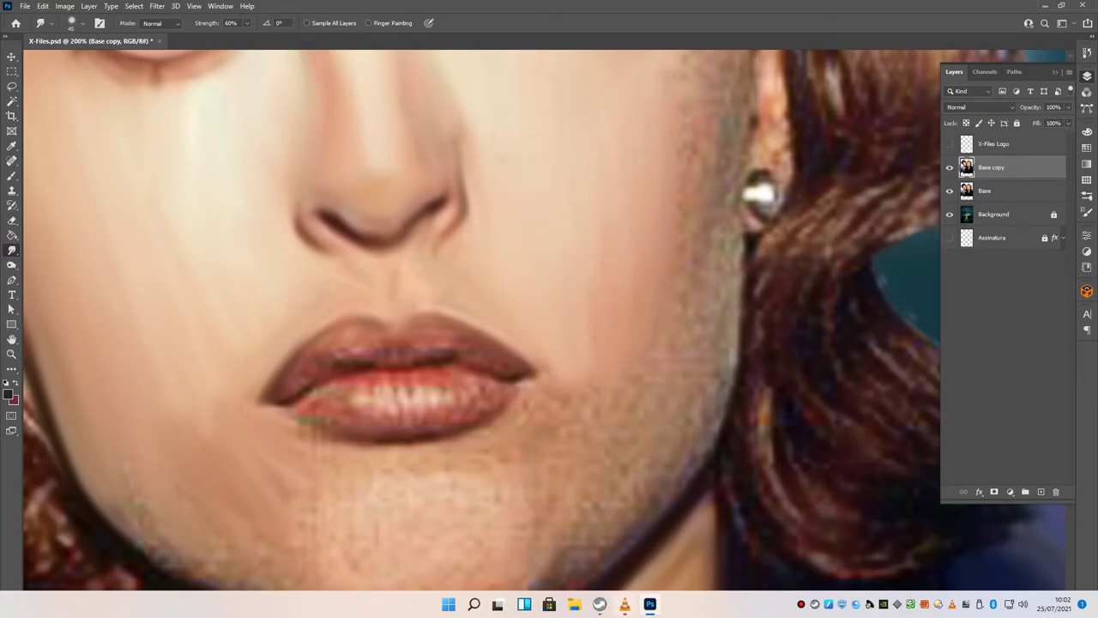
left_click_drag(625, 440, 707, 294)
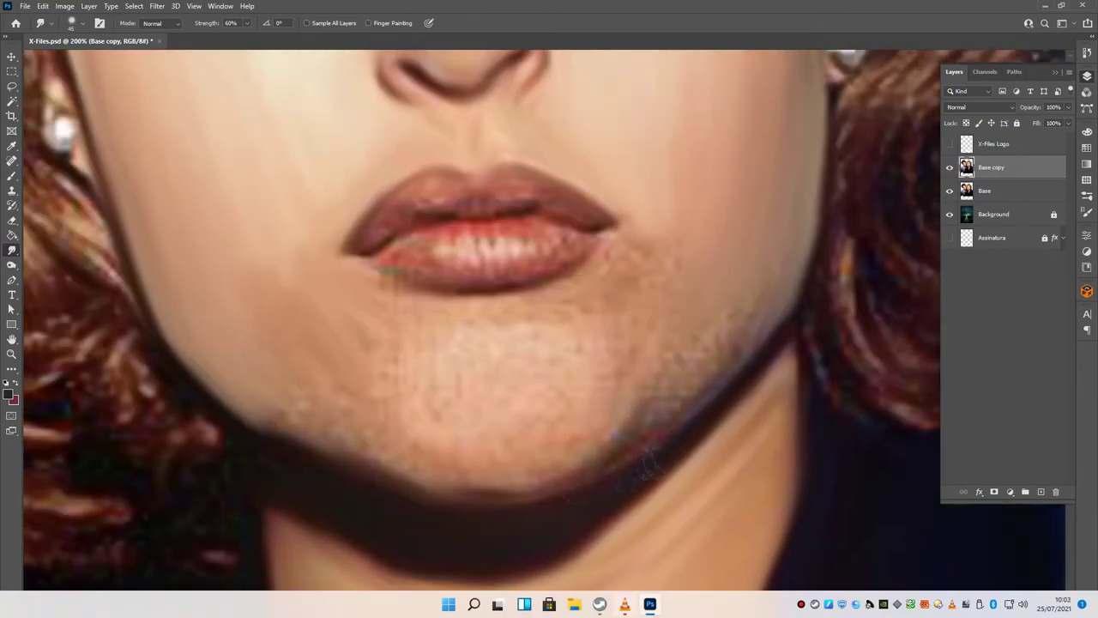
mouse_move(647, 463)
left_mouse_down()
mouse_move(619, 238)
mouse_move(627, 278)
mouse_move(682, 173)
mouse_move(479, 305)
mouse_move(440, 410)
mouse_move(403, 377)
mouse_move(604, 380)
mouse_move(266, 429)
left_mouse_up()
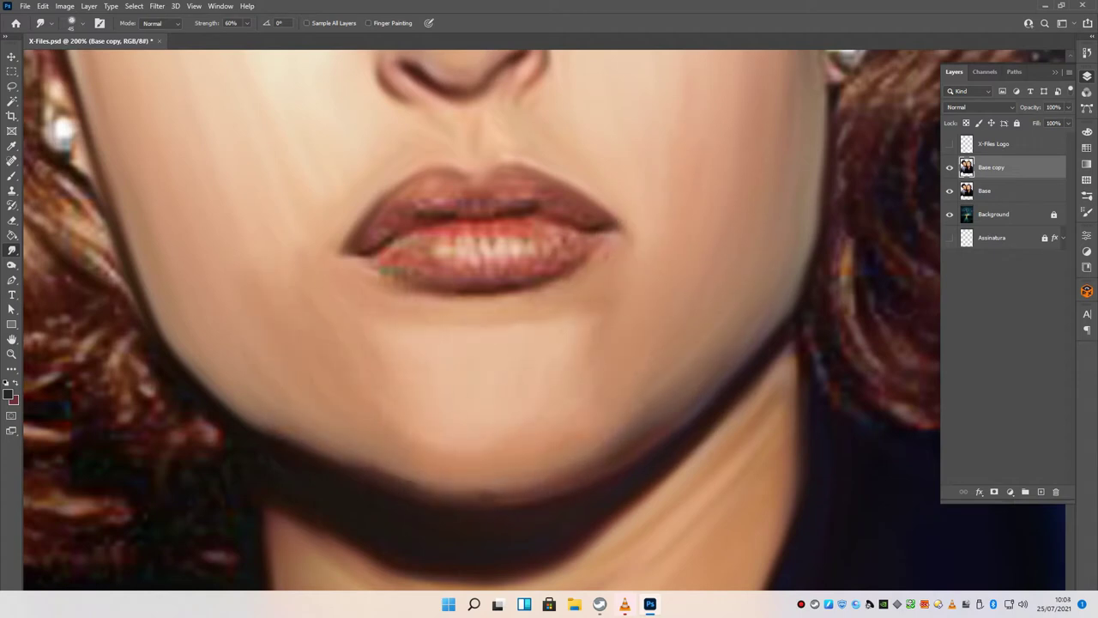
scroll(457, 426, "up", 5)
left_click_drag(457, 427, 566, 437)
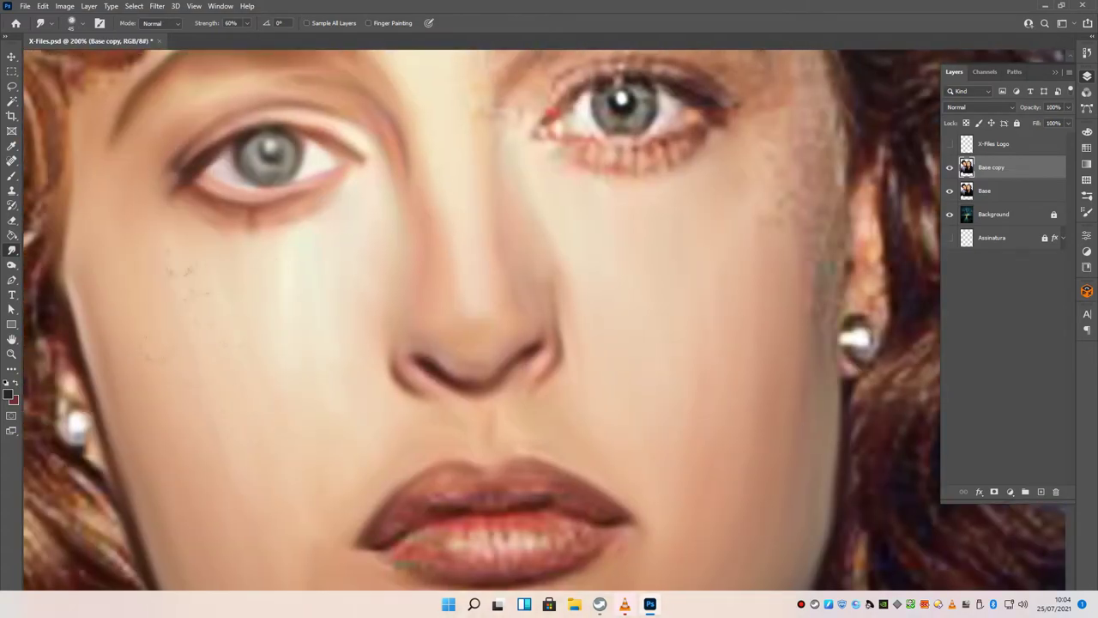
left_click_drag(704, 403, 763, 480)
- Soften her upper-lip line and teeth, and remove the greenish smear on the lower lip
key("ctrl+plus")
scroll(698, 209, "down", 5)
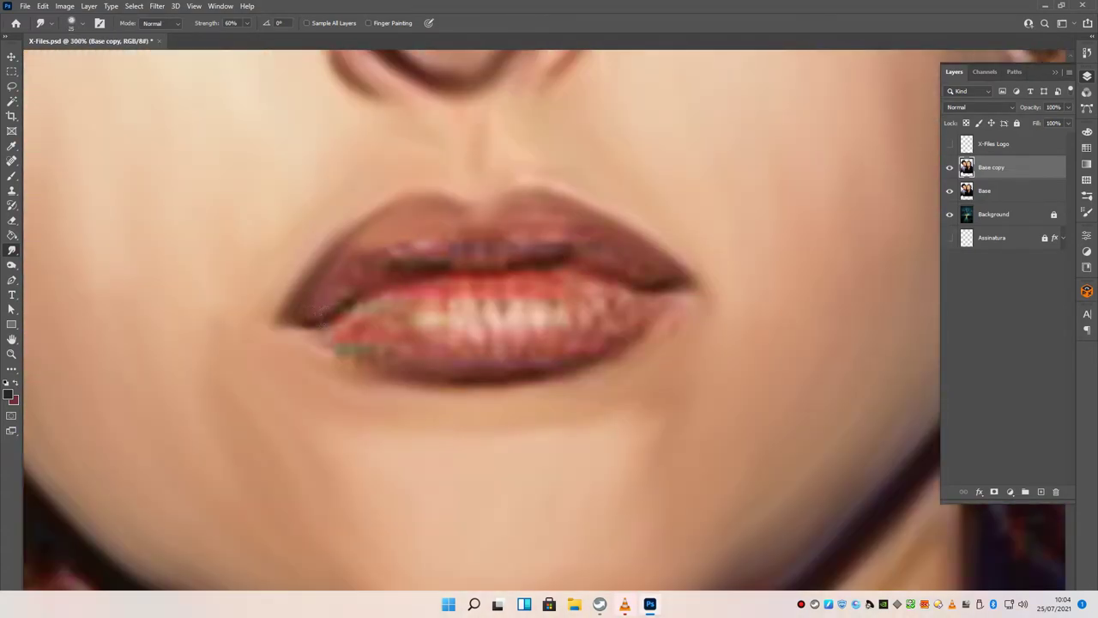
left_click_drag(531, 244, 371, 267)
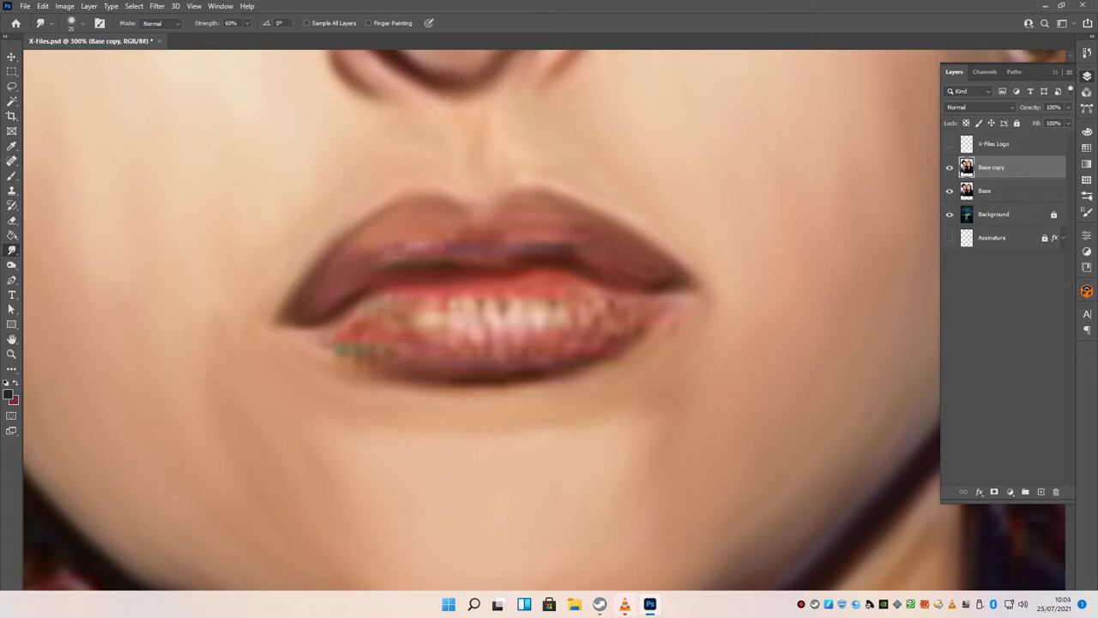
mouse_move(403, 324)
left_mouse_down()
mouse_move(561, 315)
mouse_move(641, 328)
left_mouse_up()
left_click_drag(397, 360, 325, 345)
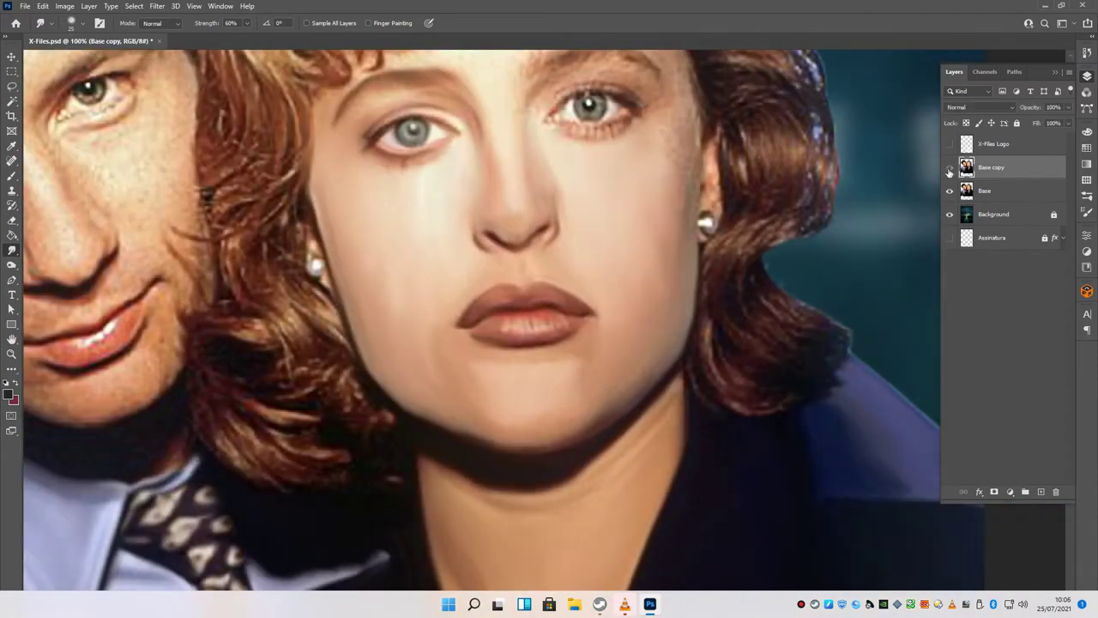
- Nudge the woman's nose tip with Liquify's Forward Warp and confirm the reshape
scroll(422, 162, "up", 5)
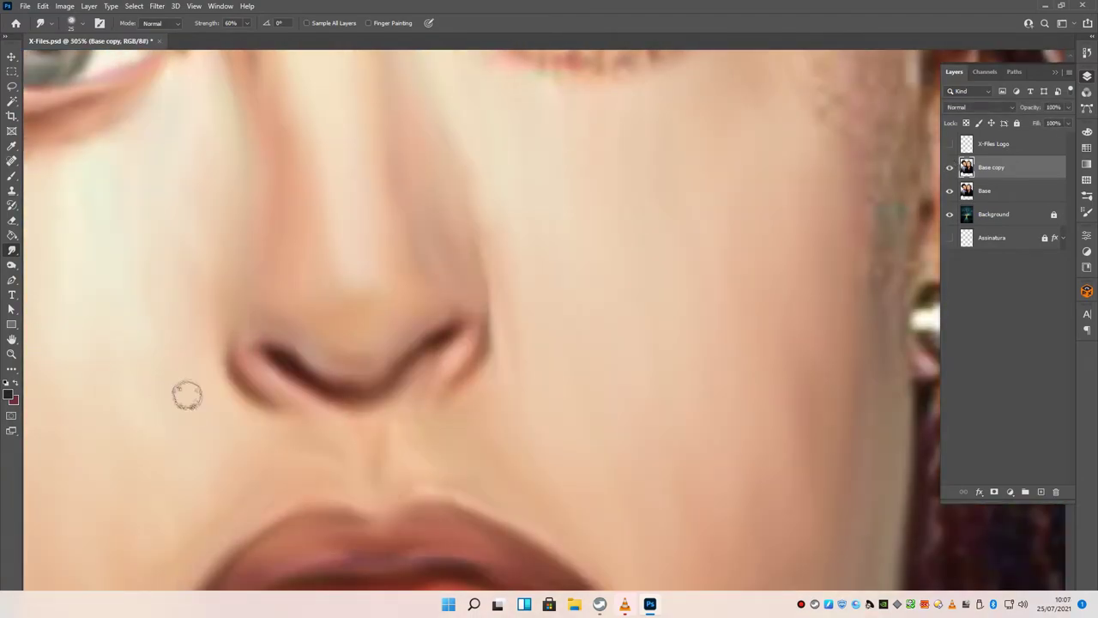
left_click(157, 6)
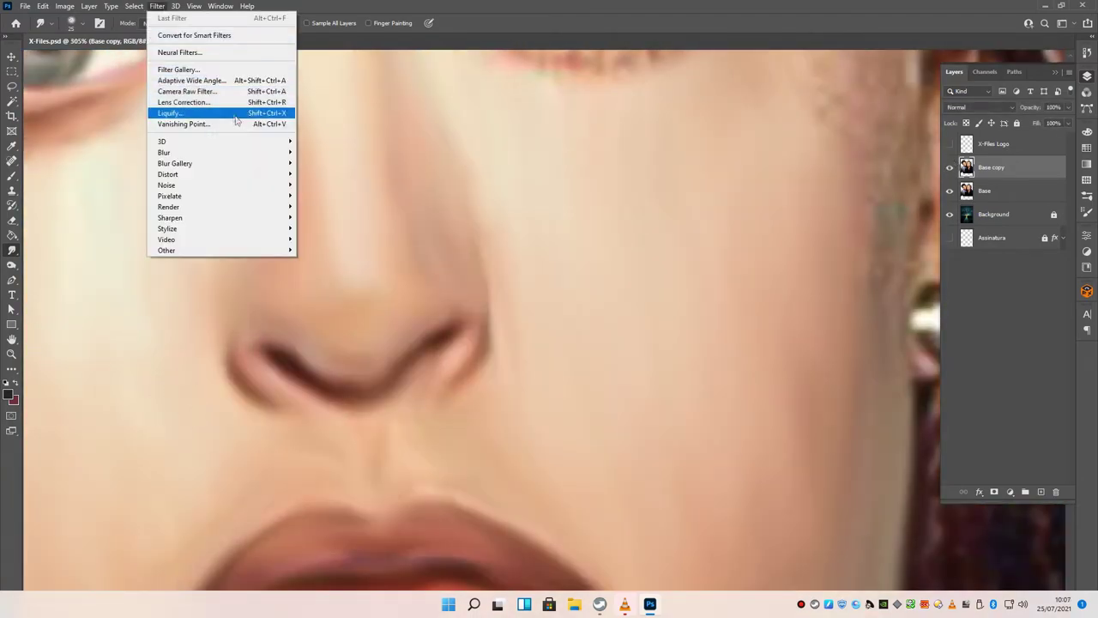
left_click(171, 110)
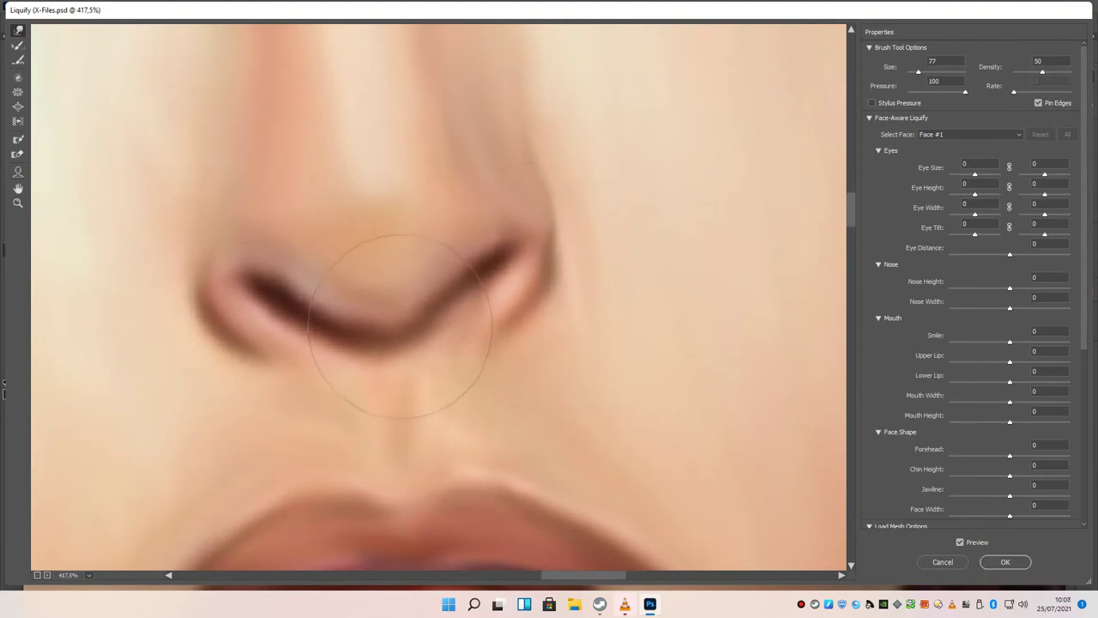
key("Return")
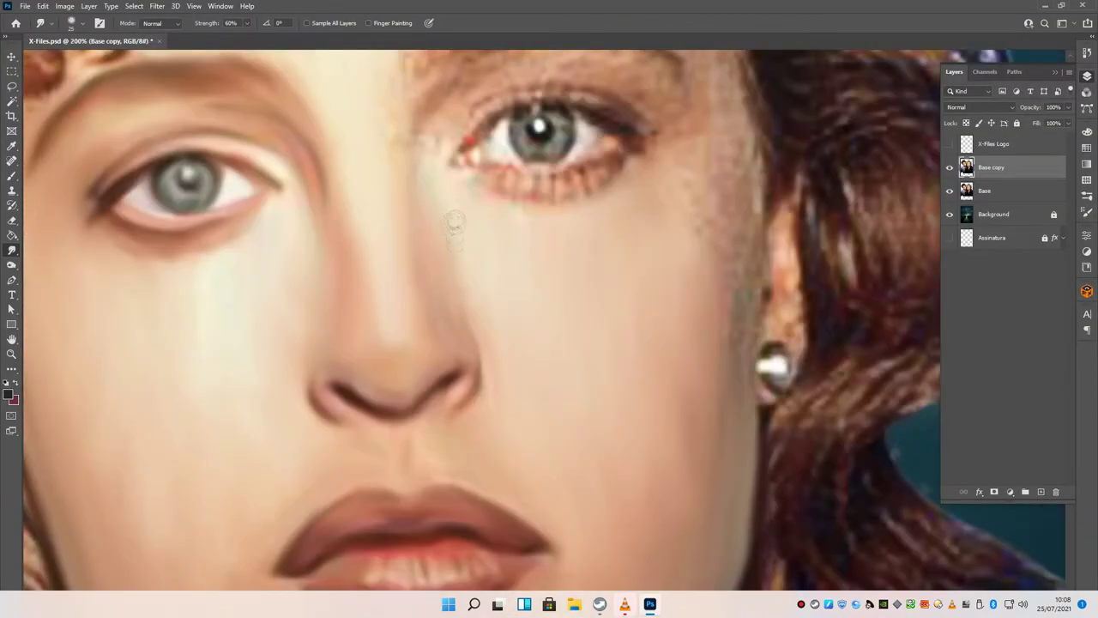
key("ctrl+0")
scroll(480, 360, "up", 3)
left_click(157, 6)
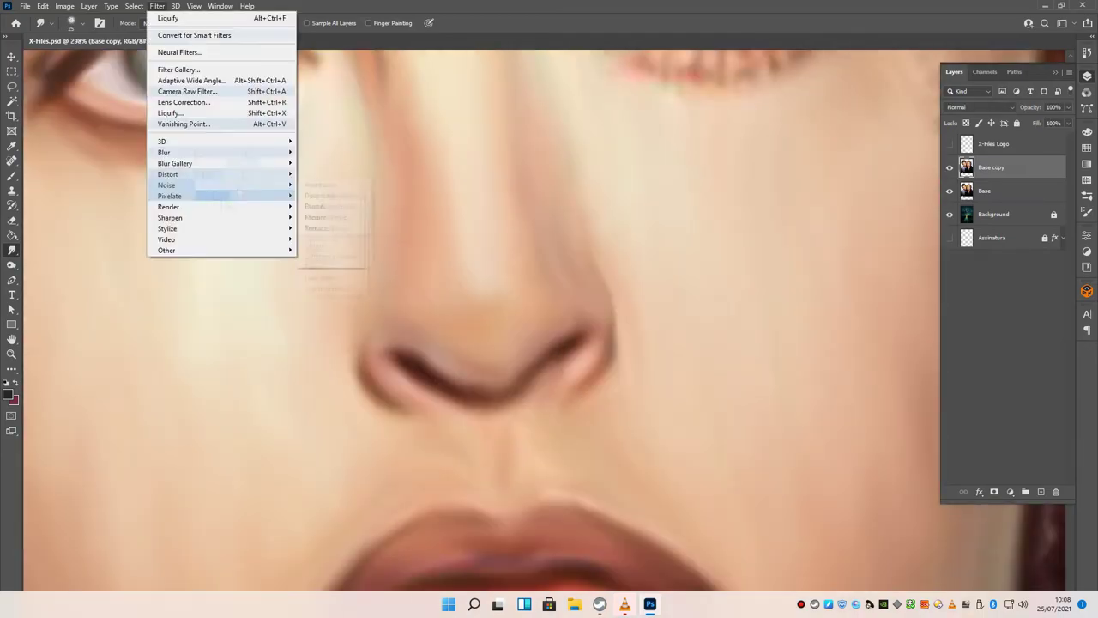
left_click(170, 112)
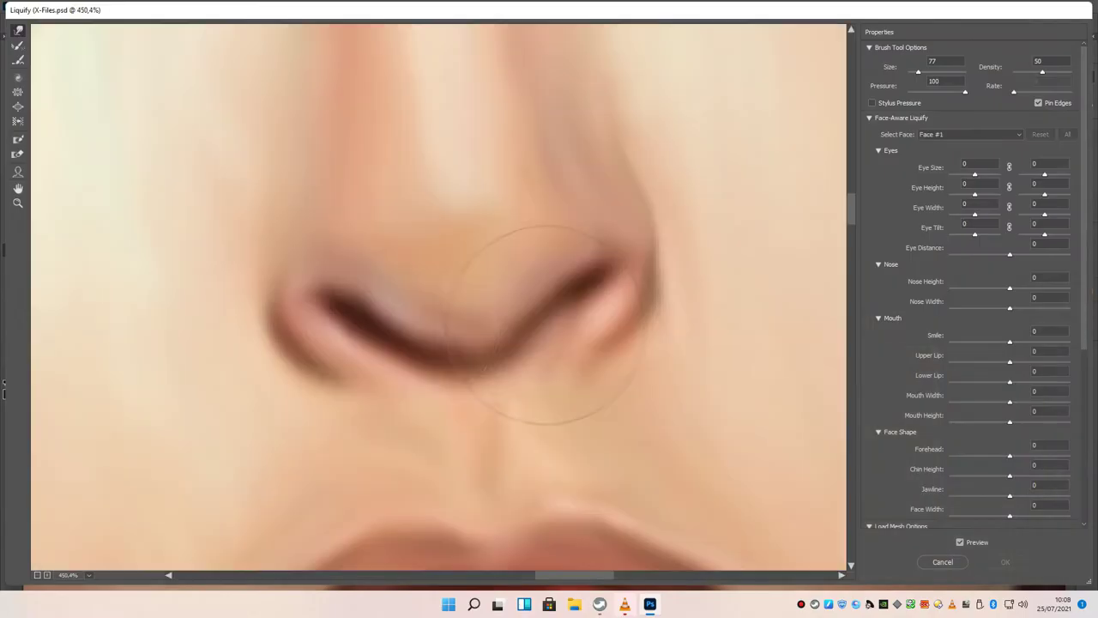
left_click_drag(549, 326, 509, 294)
key("Return")
- Soften the right eye's lashes, blend the iris to even grey, and lighten the outer corner
key("ctrl+0")
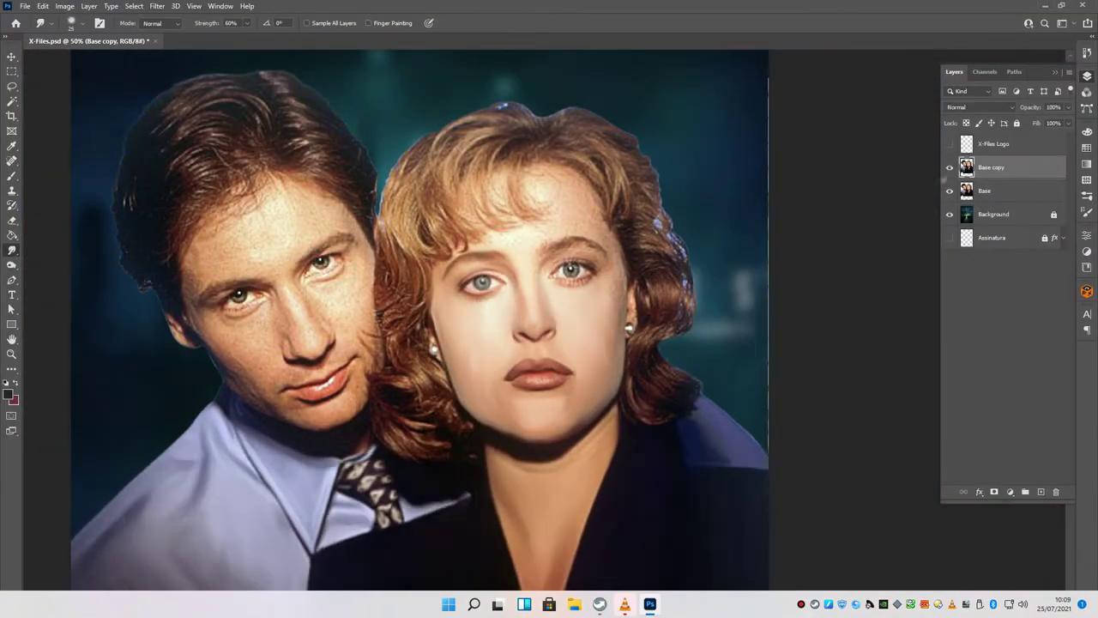
scroll(521, 298, "up", 3)
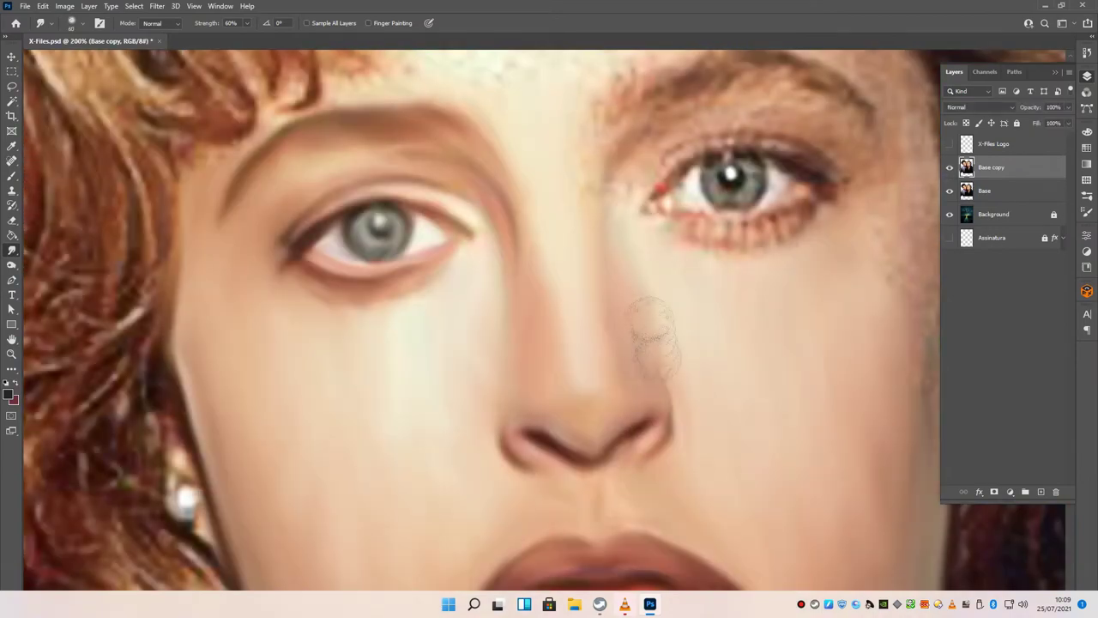
key("ctrl+0")
scroll(583, 309, "up", 3)
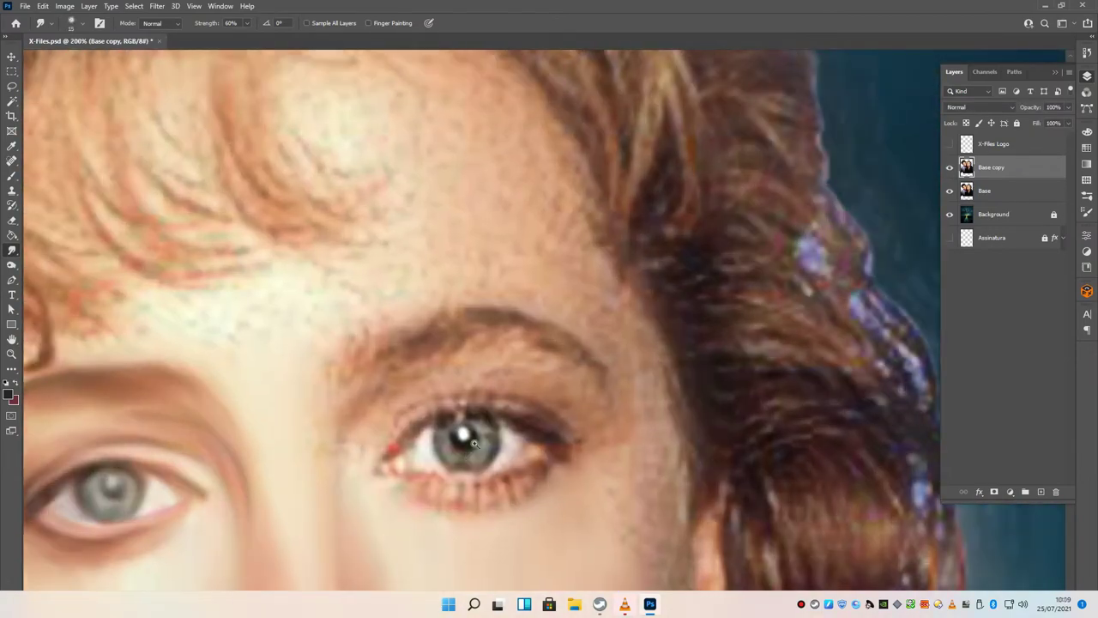
scroll(472, 442, "up", 1)
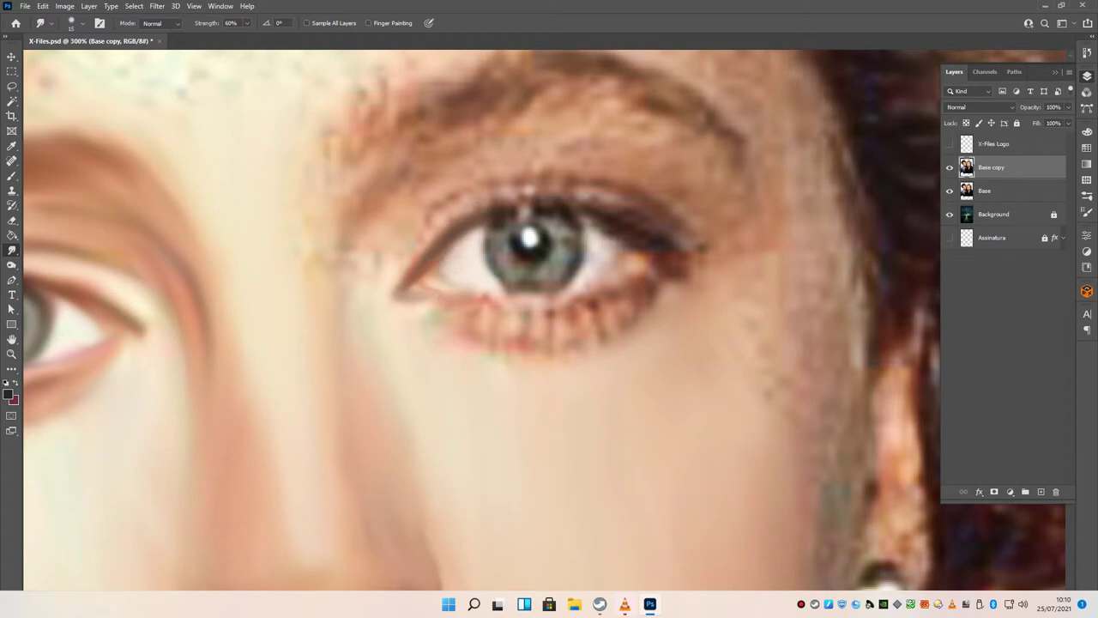
left_click_drag(429, 307, 617, 307)
mouse_move(494, 238)
left_mouse_down()
mouse_move(562, 283)
mouse_move(506, 253)
mouse_move(532, 210)
mouse_move(622, 219)
left_mouse_up()
key("]")
mouse_move(532, 196)
left_mouse_down()
mouse_move(635, 206)
mouse_move(631, 197)
left_mouse_up()
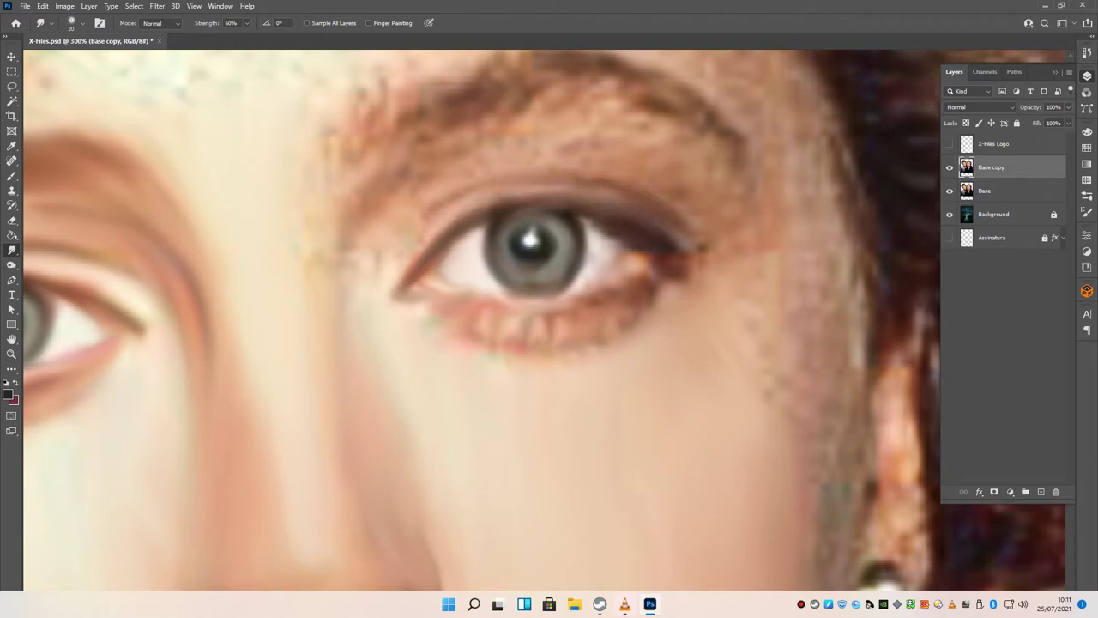
mouse_move(596, 245)
left_mouse_down()
mouse_move(674, 269)
mouse_move(600, 317)
mouse_move(729, 257)
left_mouse_up()
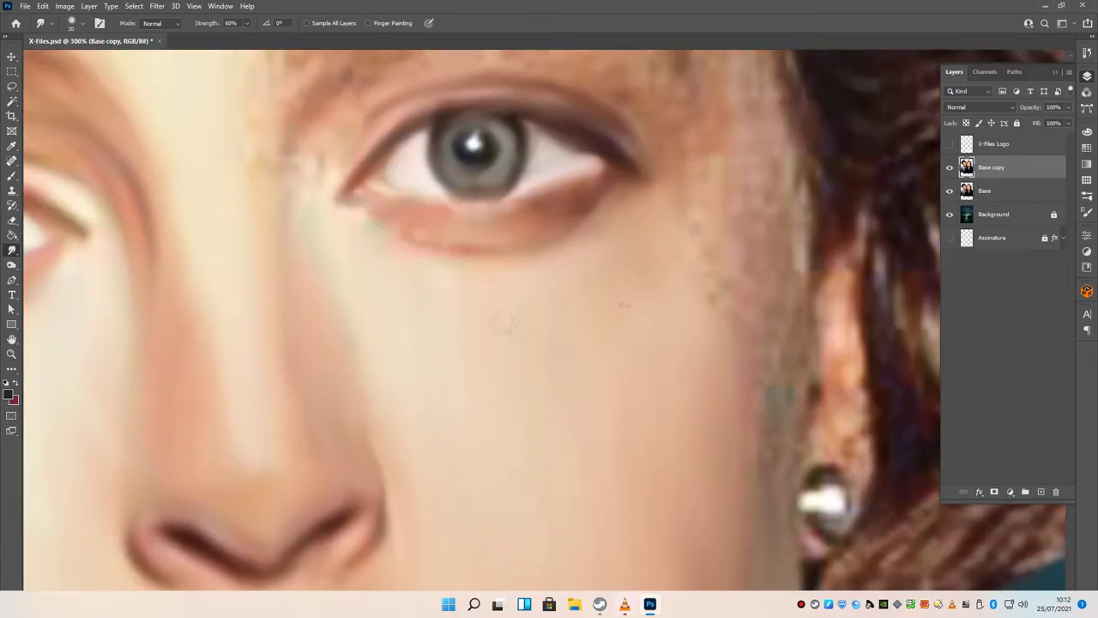
- Pan and zoom around the eyes, ear and earring, then fit the whole image in the window
left_click_drag(549, 343, 543, 309)
left_click_drag(547, 185, 611, 195)
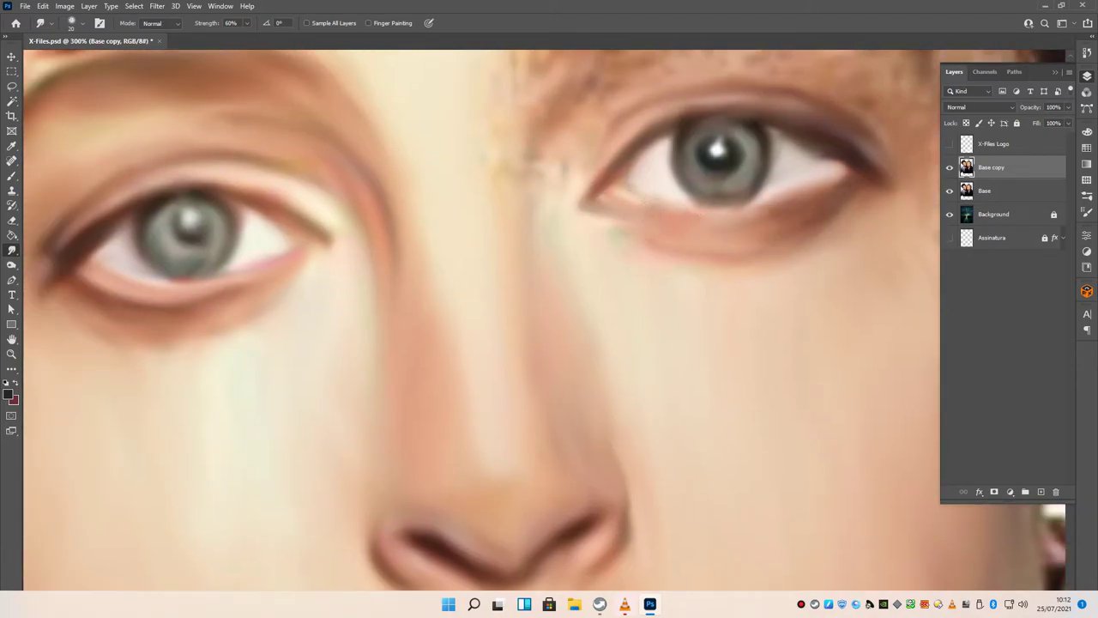
key("ctrl+minus")
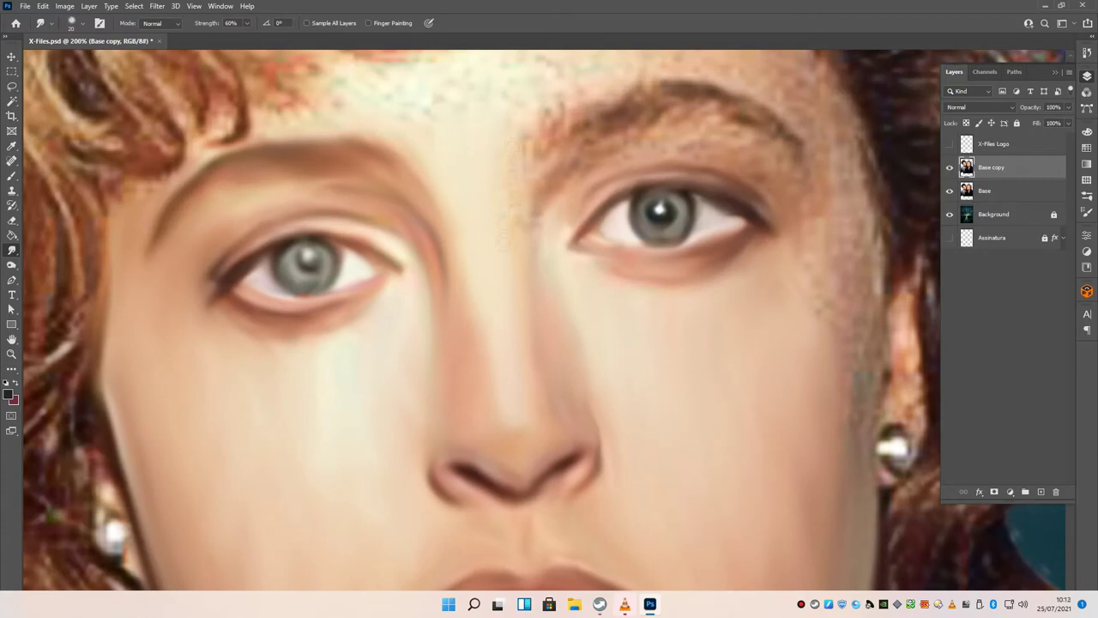
key("ctrl+plus")
left_click_drag(740, 321, 549, 193)
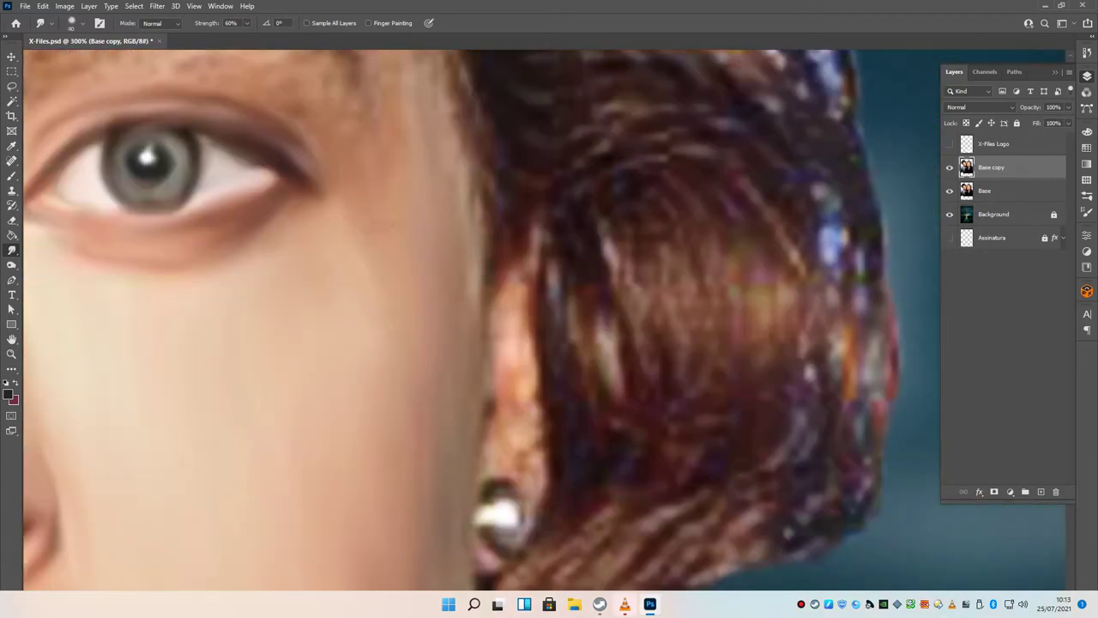
key("ctrl+minus")
key("ctrl+minus")
scroll(576, 257, "down", 10)
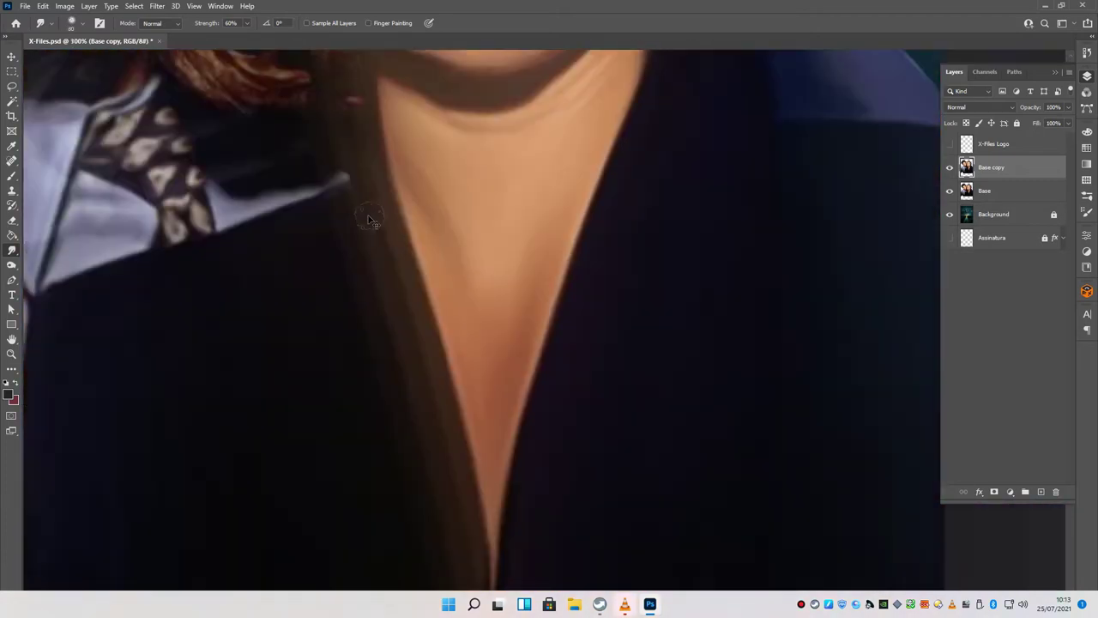
key("ctrl+0")
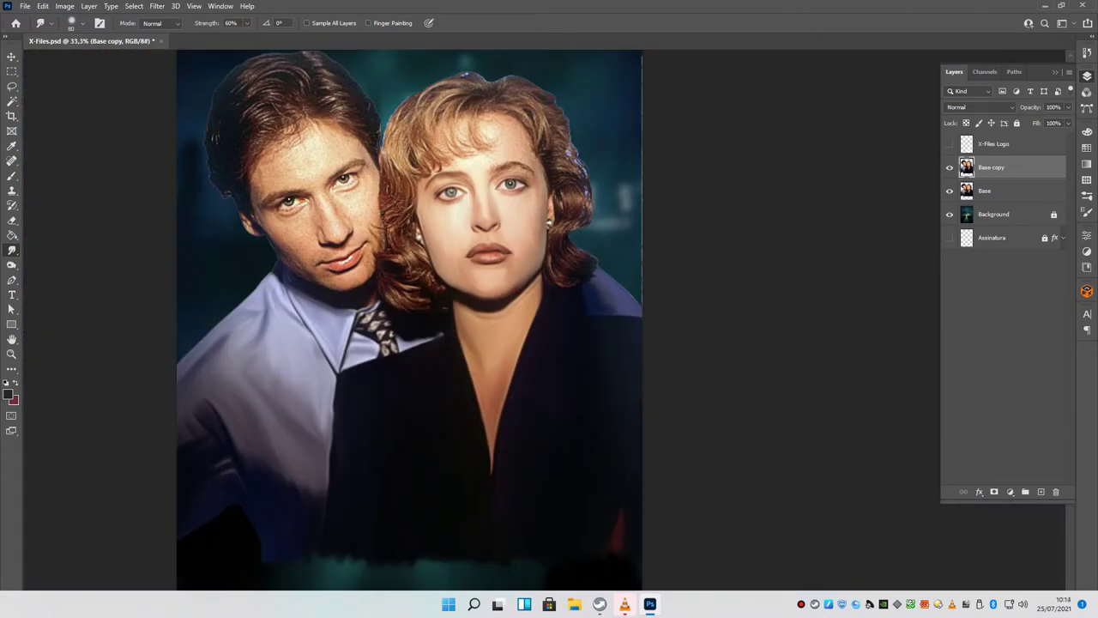
- Zoom in on the woman's face and smudge the speckled forehead skin smooth at 60% strength
key("ctrl+plus")
scroll(515, 171, "up", 5)
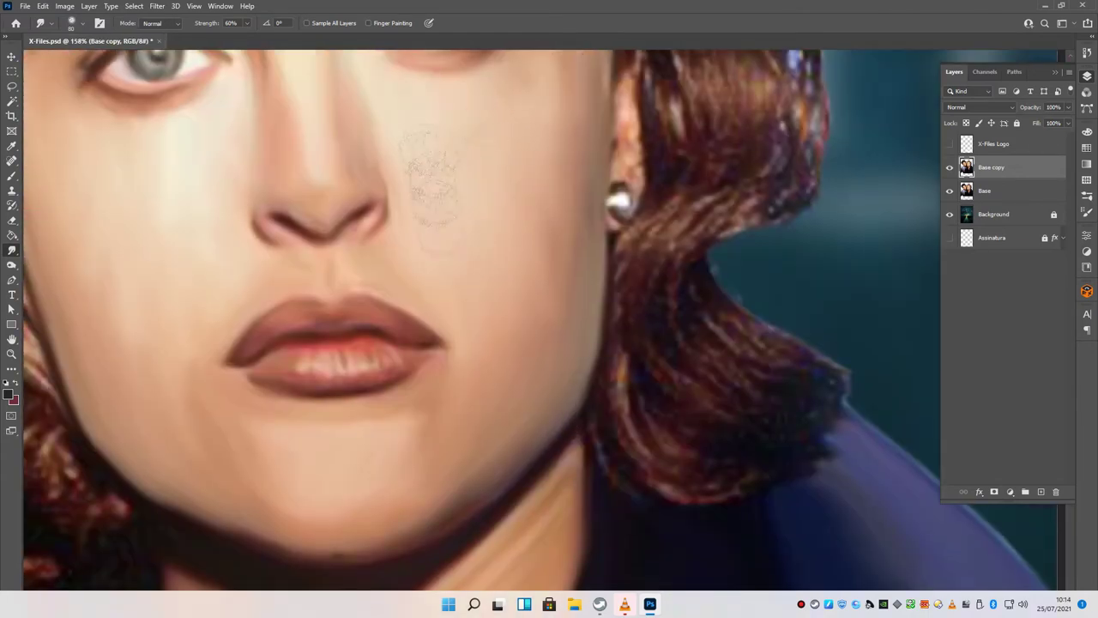
scroll(403, 296, "down", 1)
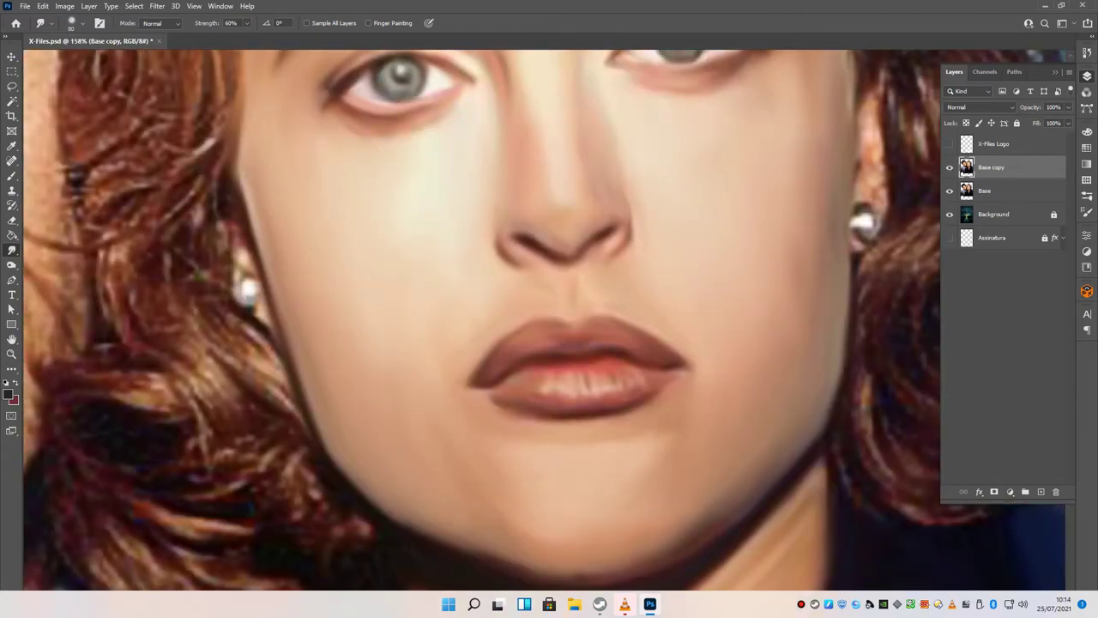
left_click_drag(566, 394, 266, 583)
left_click_drag(257, 326, 528, 334)
scroll(531, 334, "down", 3)
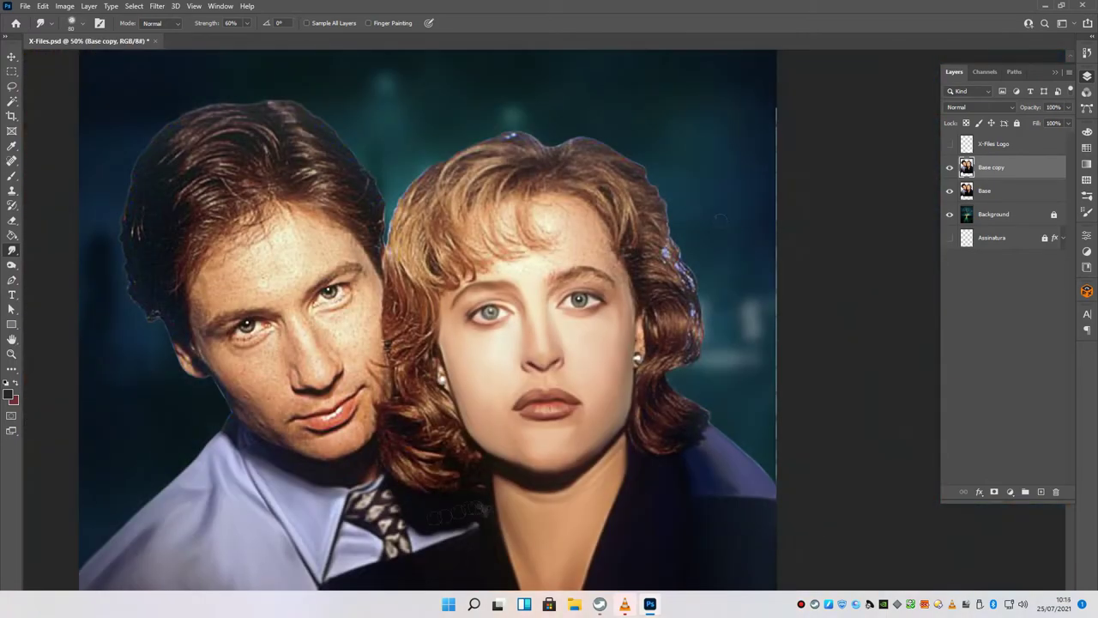
scroll(556, 429, "up", 5)
scroll(343, 245, "down", 4)
scroll(458, 294, "up", 4)
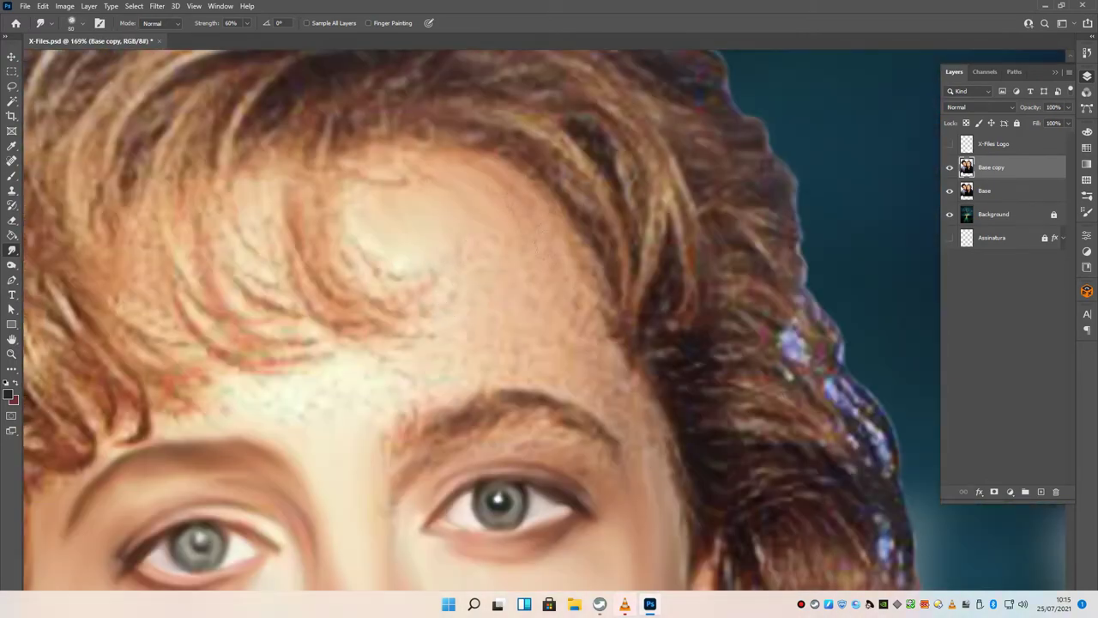
left_click_drag(408, 407, 296, 416)
left_click_drag(489, 211, 444, 236)
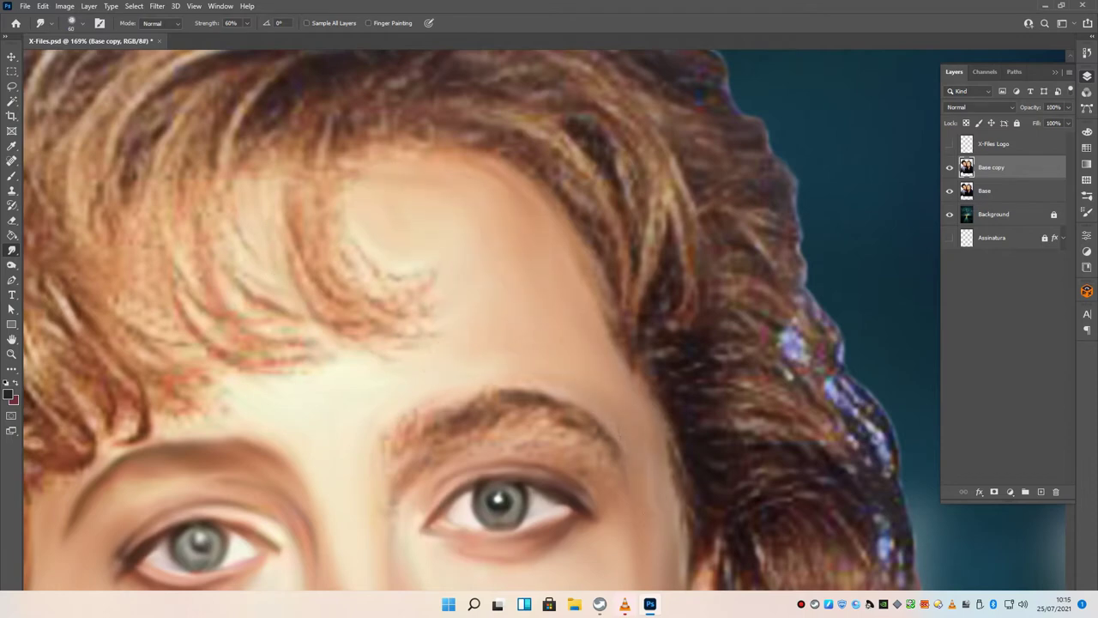
left_click_drag(189, 425, 390, 275)
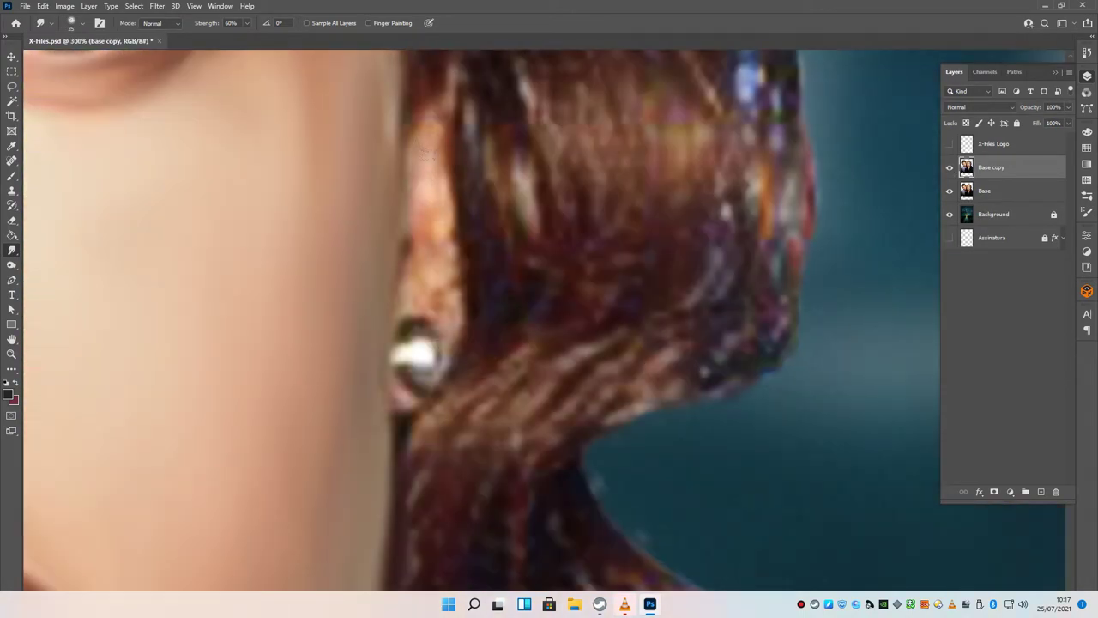
- Smudge the hair strands beside the woman's ear together and soften her shoulder's blue shading
left_click_drag(429, 153, 416, 352)
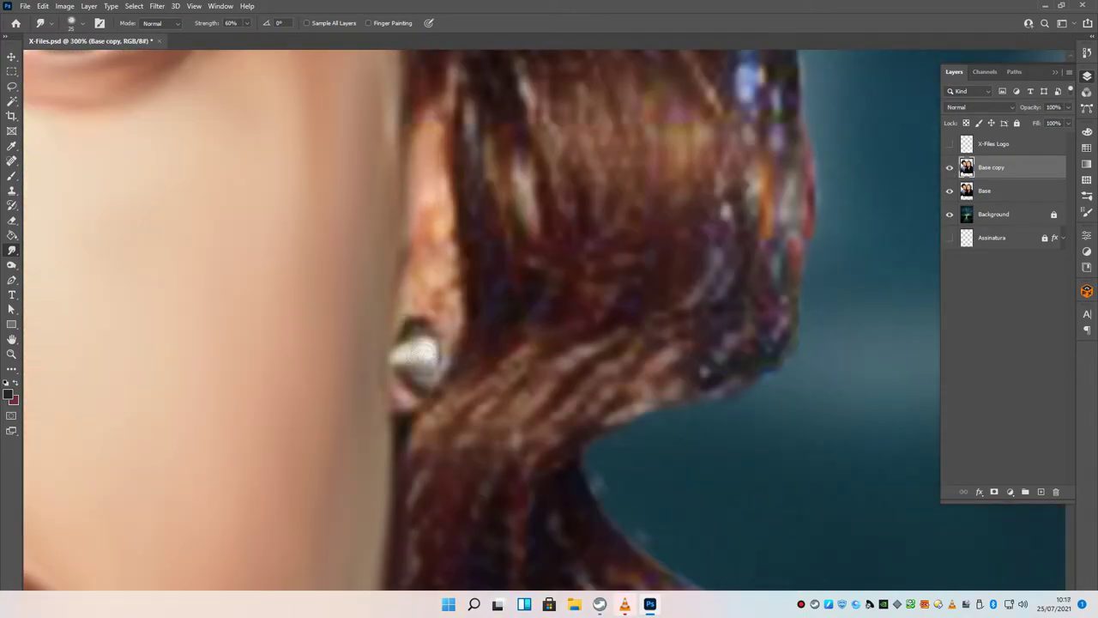
left_click_drag(438, 206, 467, 343)
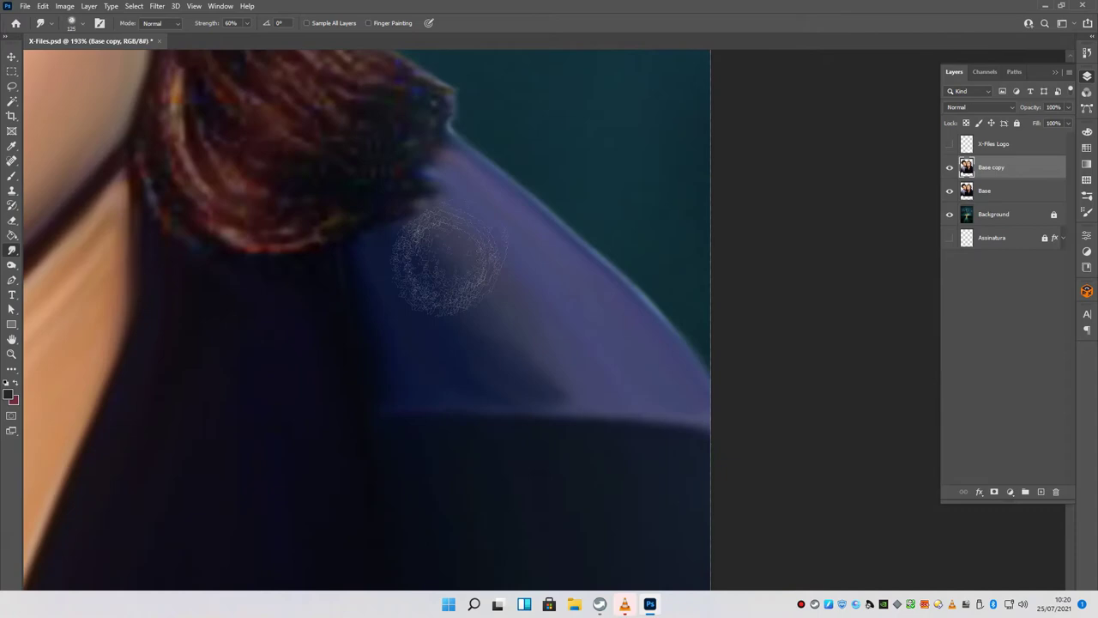
left_click_drag(447, 262, 540, 422)
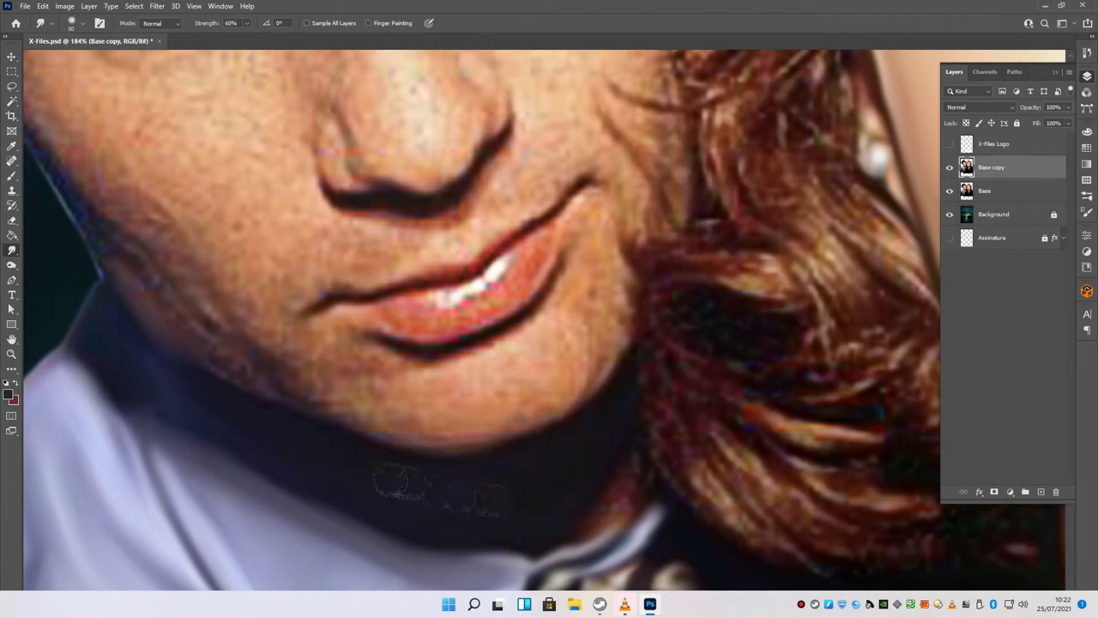
- Smudge the man's lips, teeth, lower cheek and chin into smooth skin
scroll(163, 378, "up", 5)
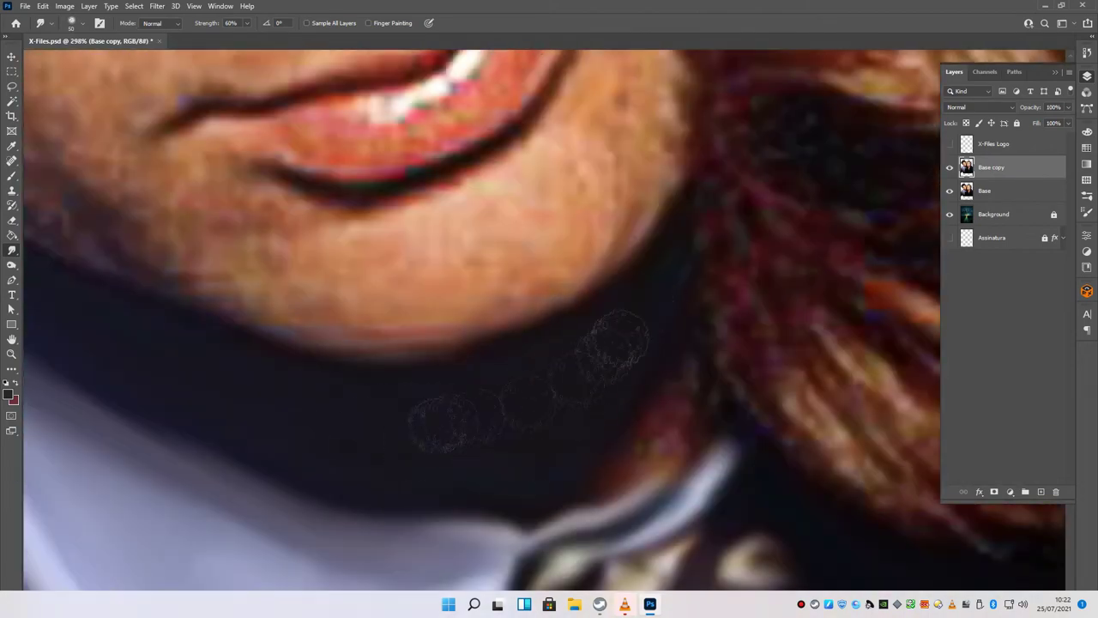
scroll(227, 313, "down", 3)
scroll(377, 335, "up", 3)
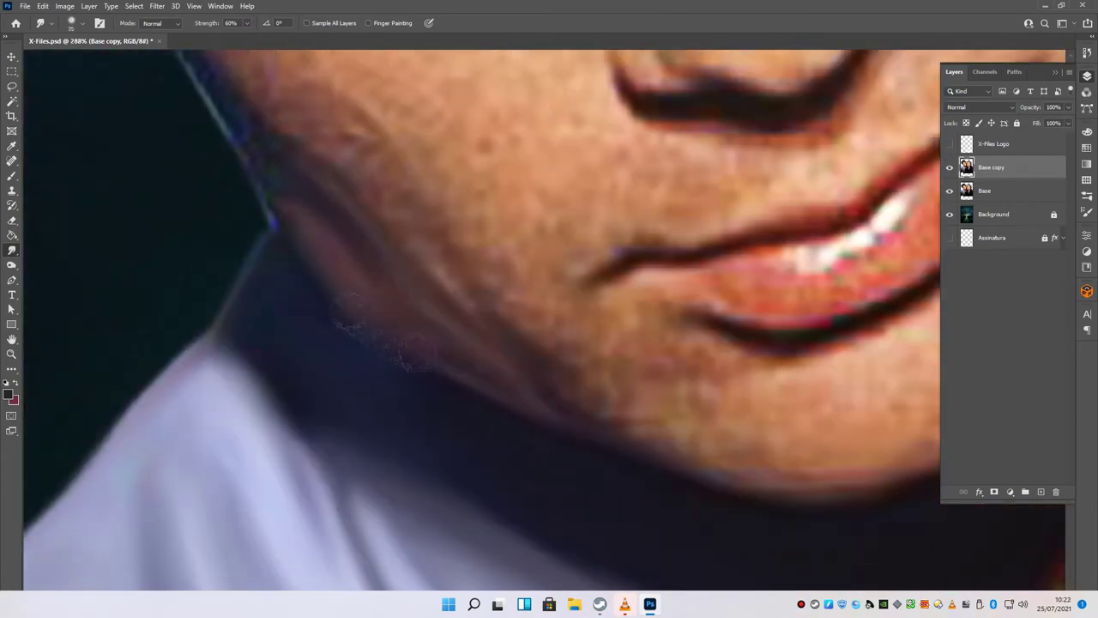
scroll(514, 360, "right", 5)
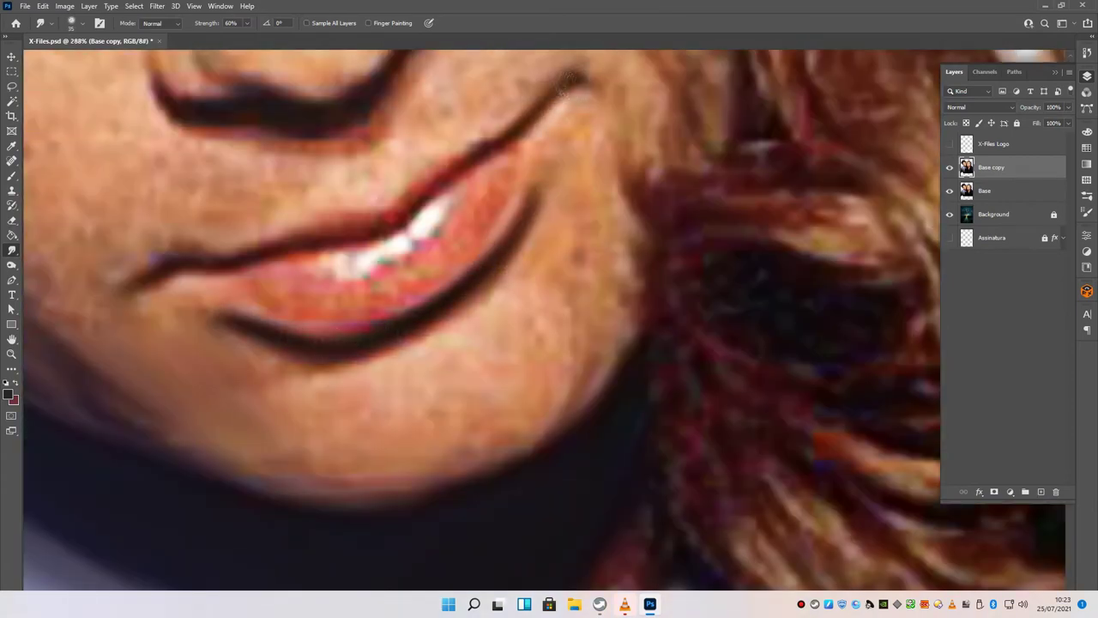
left_click_drag(406, 214, 154, 279)
left_click_drag(360, 241, 446, 205)
mouse_move(335, 257)
left_mouse_down()
mouse_move(214, 292)
mouse_move(480, 210)
mouse_move(403, 300)
left_mouse_up()
left_click_drag(463, 275, 575, 94)
mouse_move(600, 172)
left_mouse_down()
mouse_move(497, 335)
mouse_move(275, 386)
left_mouse_up()
left_click_drag(403, 438, 536, 425)
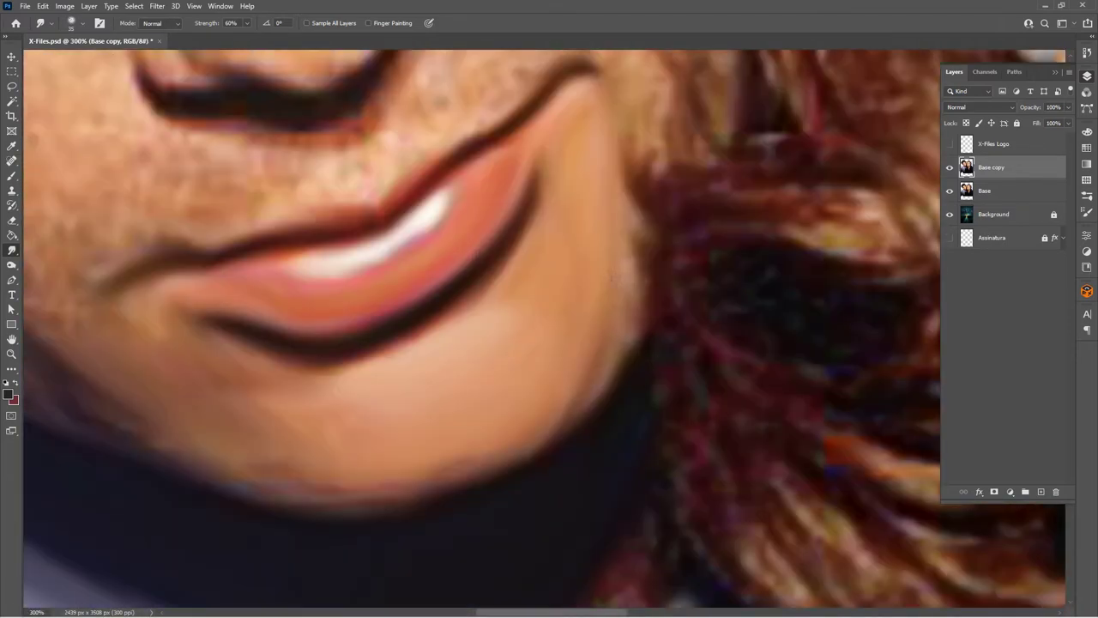
- Smooth the speckled noise along the man's jaw and his cheek beside the nose
scroll(480, 326, "left", 3)
scroll(480, 326, "up", 3)
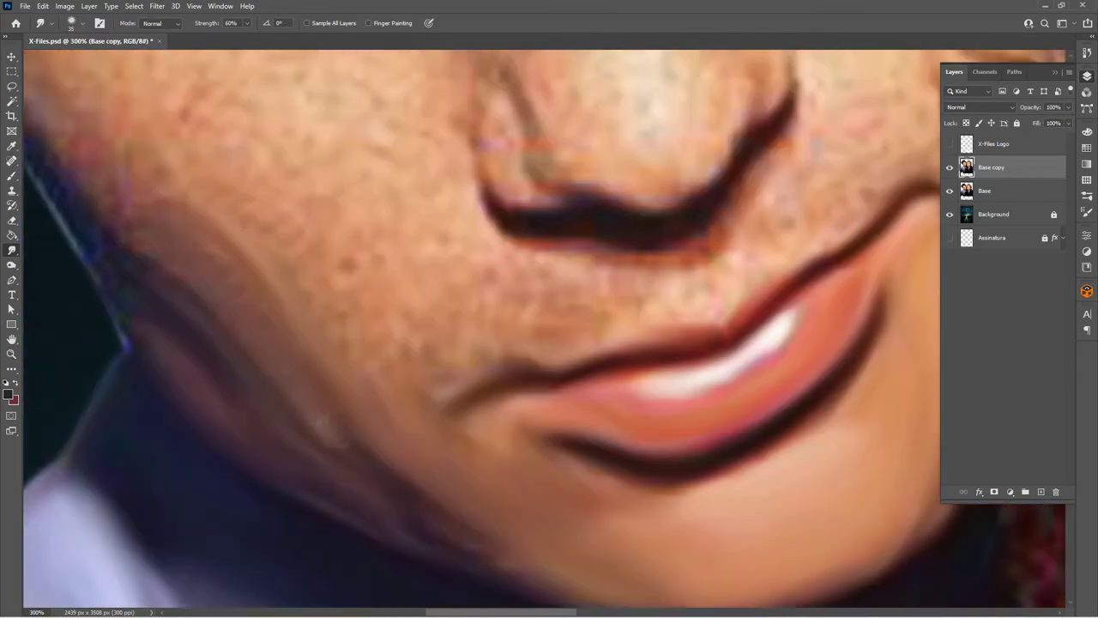
scroll(480, 326, "up", 3)
left_click_drag(310, 453, 271, 350)
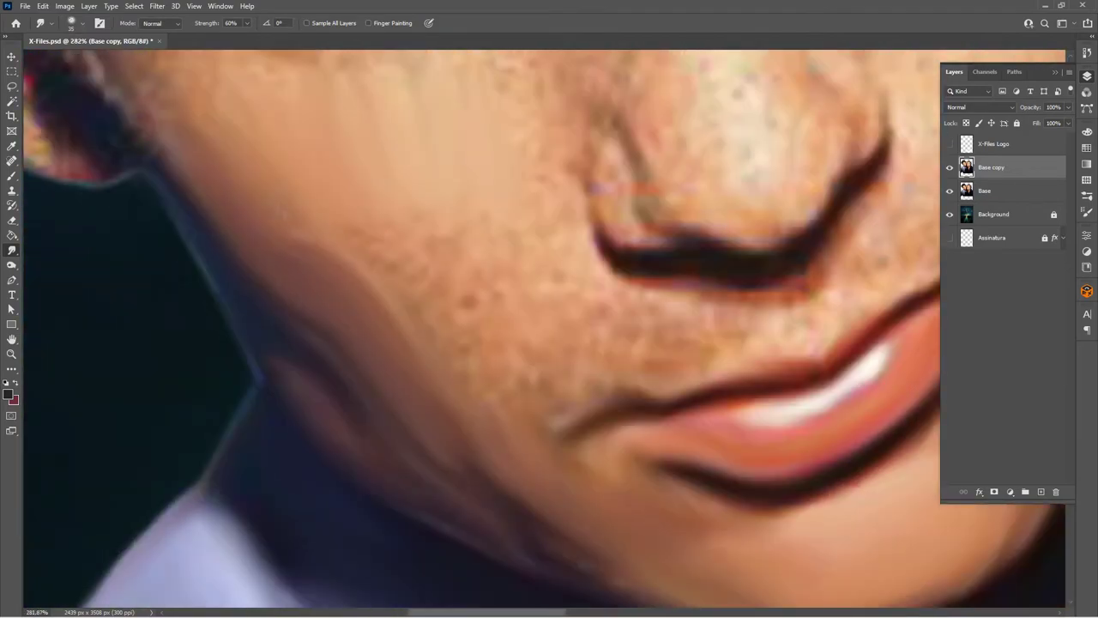
left_click_drag(418, 217, 497, 348)
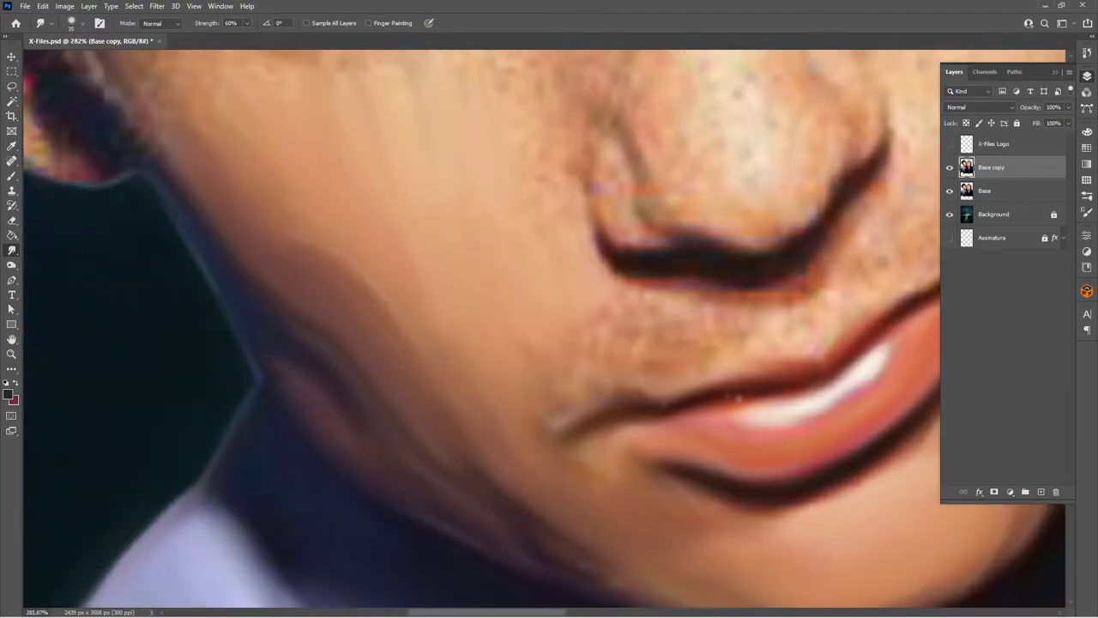
scroll(325, 463, "down", 2)
scroll(325, 464, "right", 3)
- Smooth the man's lower chin edge and upper lip, blending his jaw edge into the hair
left_click_drag(405, 520, 634, 464)
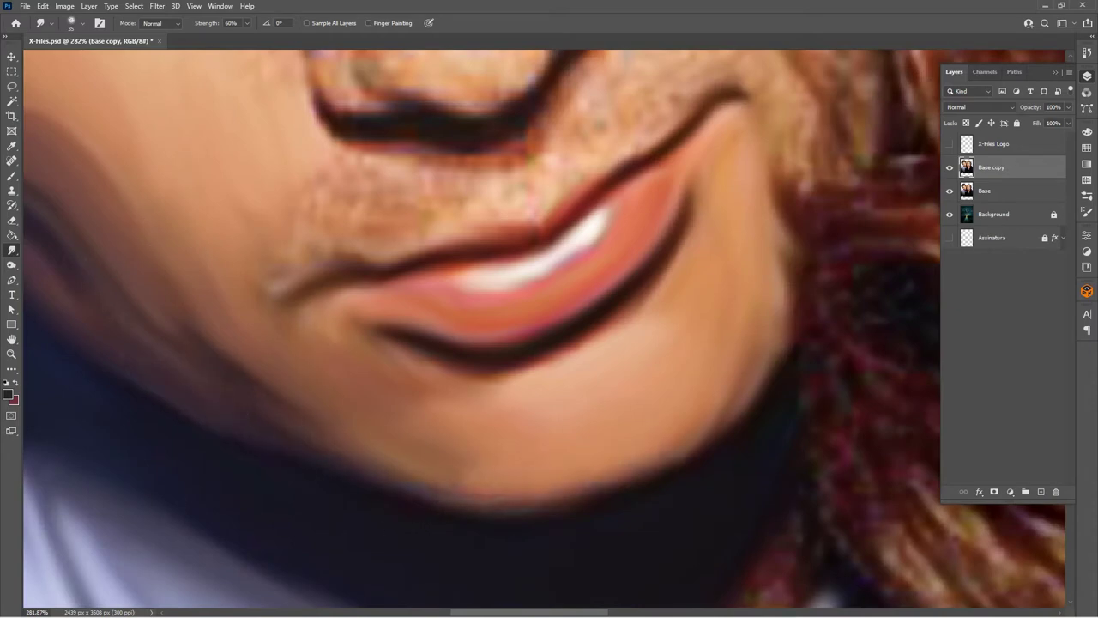
scroll(549, 326, "down", 2)
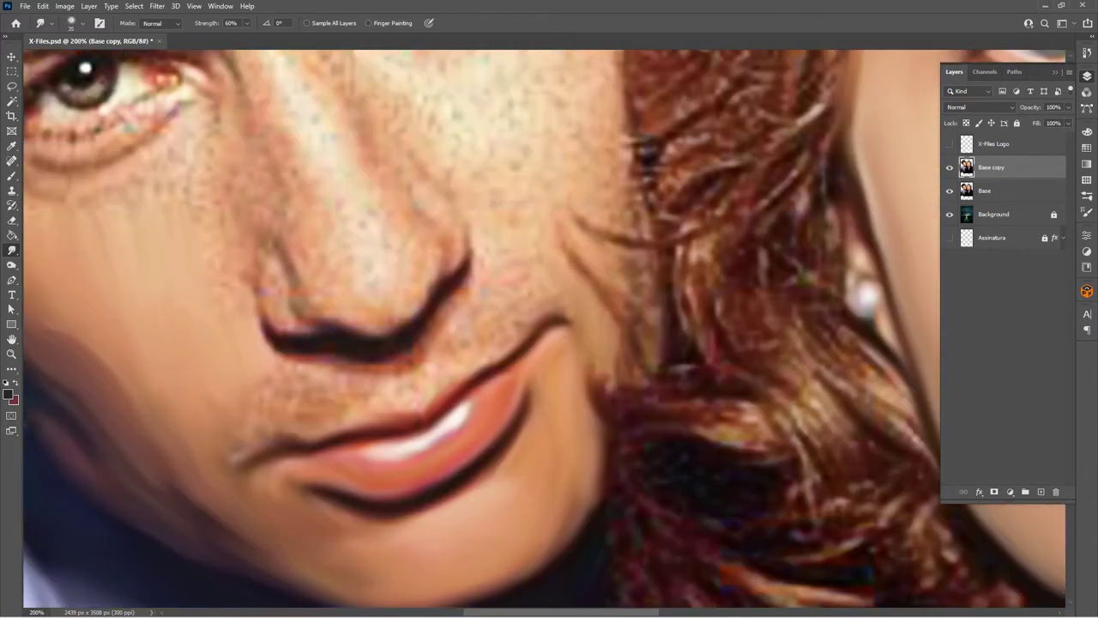
left_click_drag(592, 424, 605, 356)
left_click_drag(368, 343, 669, 206)
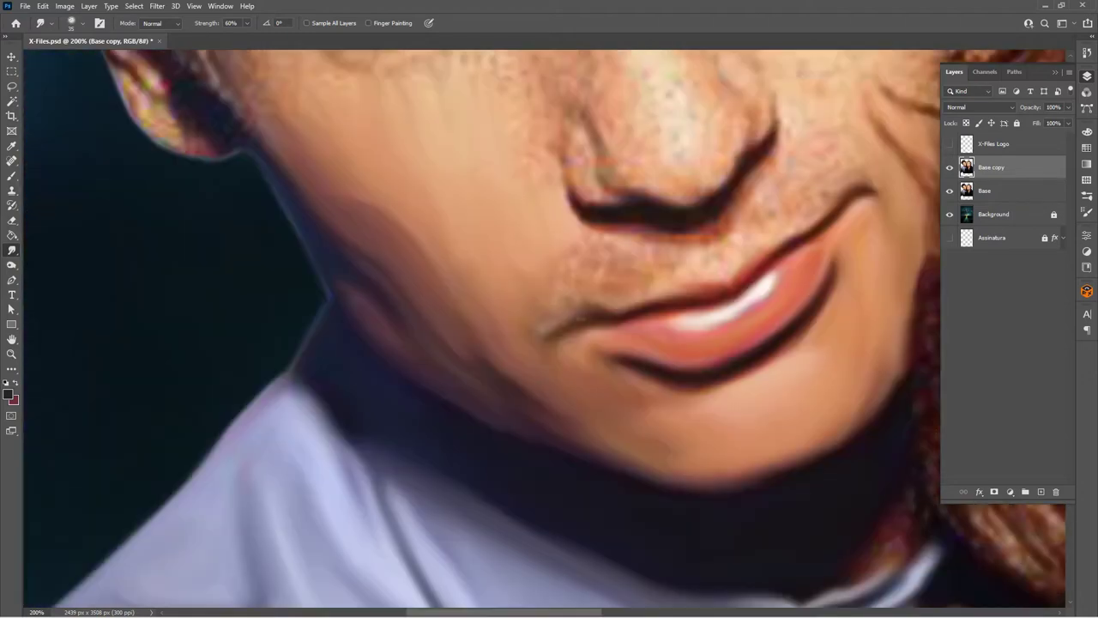
left_click_drag(596, 258, 858, 159)
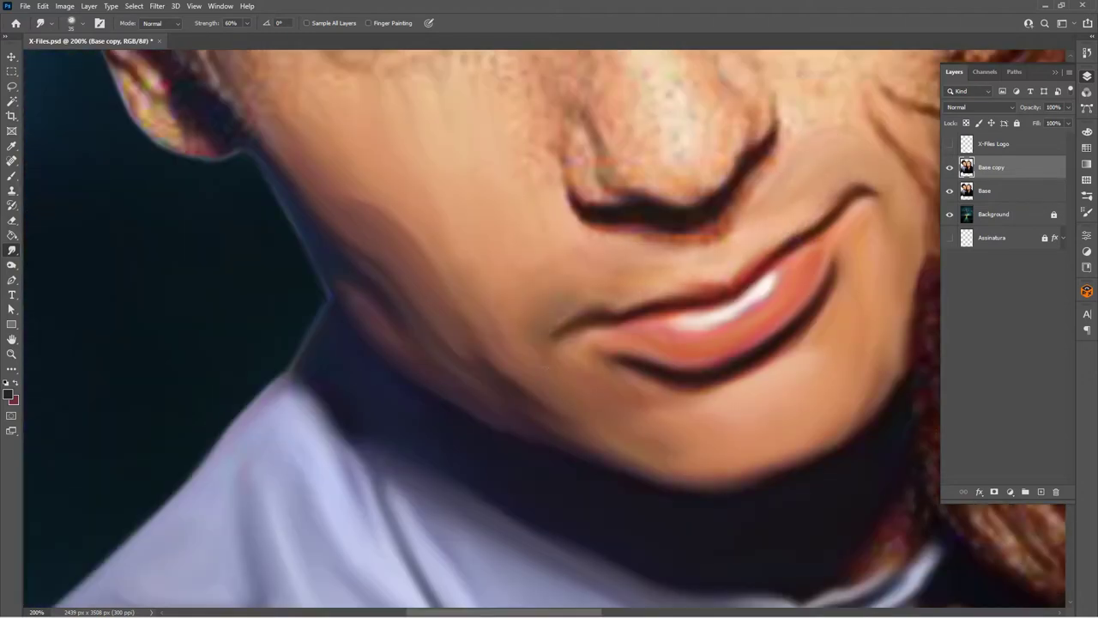
left_click_drag(515, 378, 464, 275)
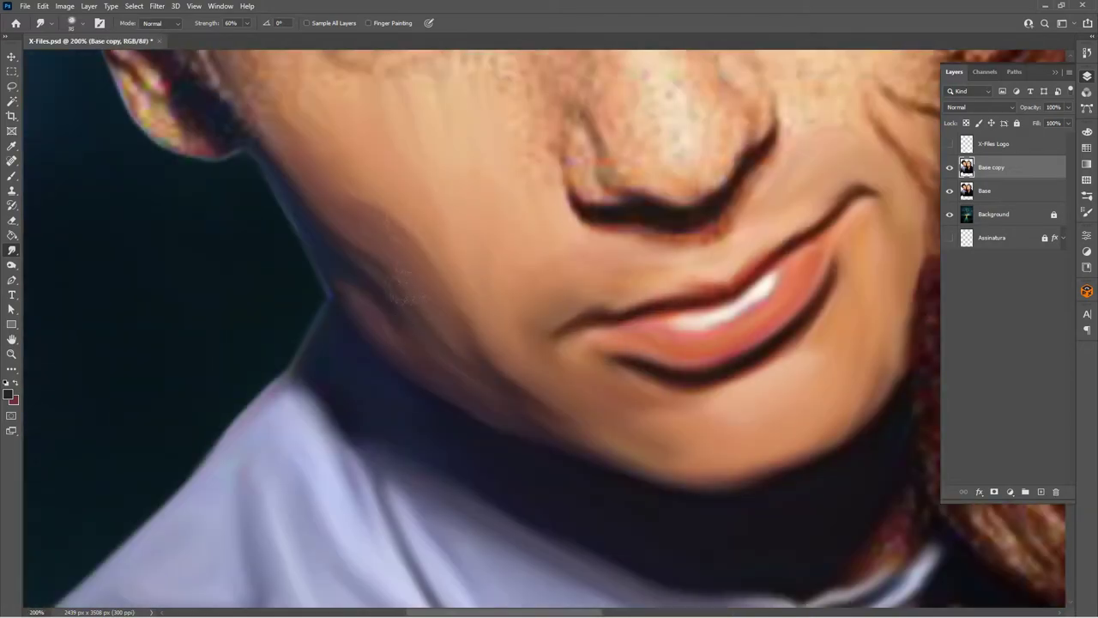
left_click_drag(532, 403, 412, 249)
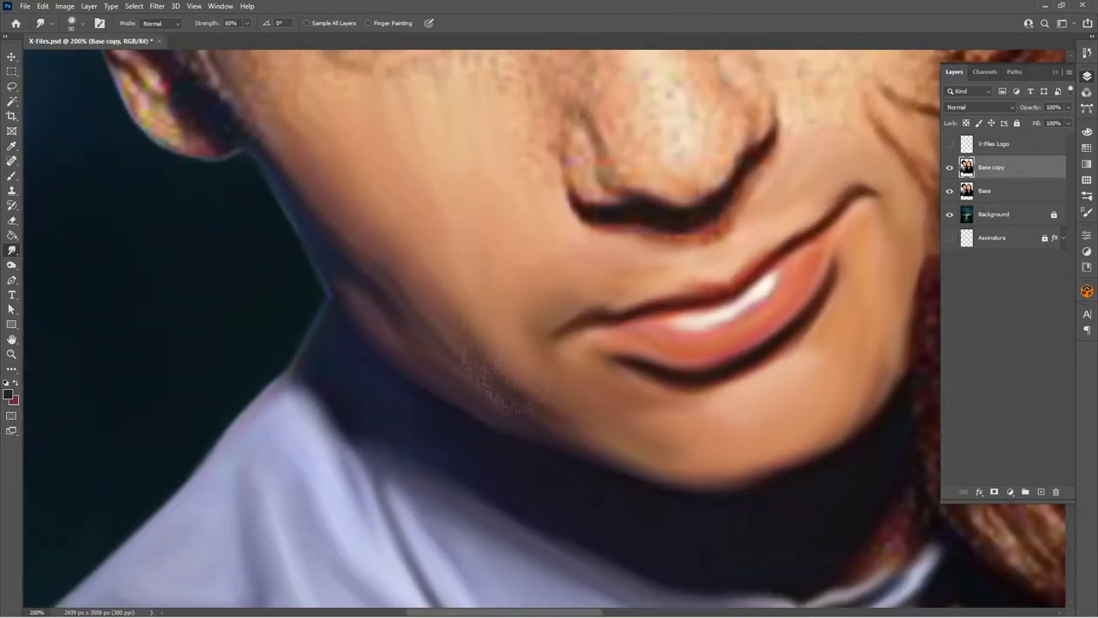
scroll(332, 237, "down", 5)
- Soften the man's dark nostril edge and the boundary between his face and hair
scroll(324, 420, "up", 5)
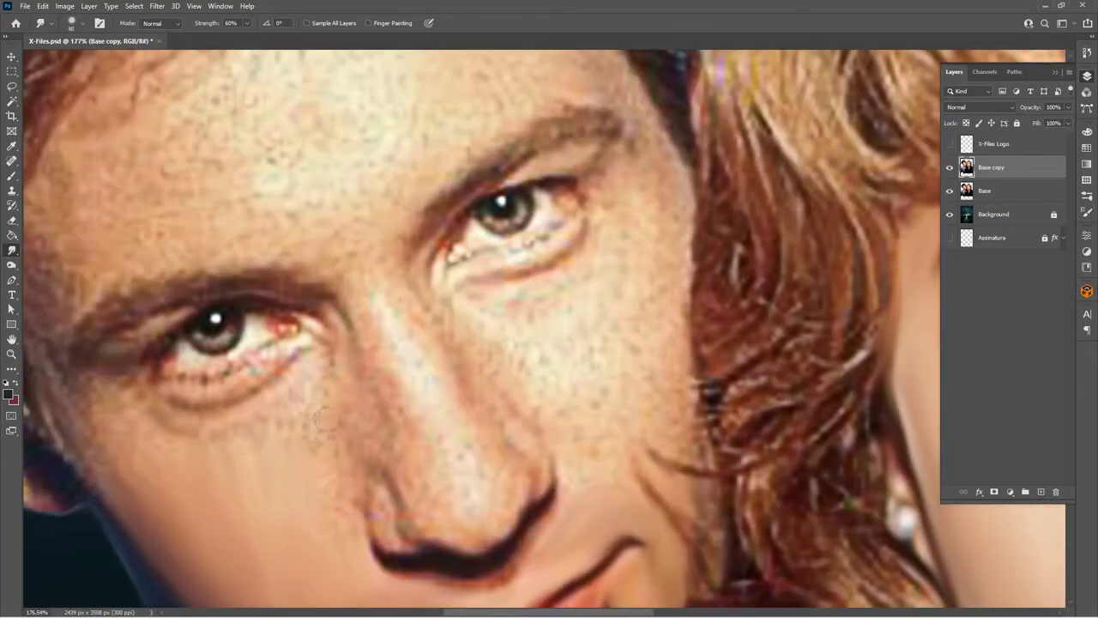
left_click_drag(338, 464, 261, 275)
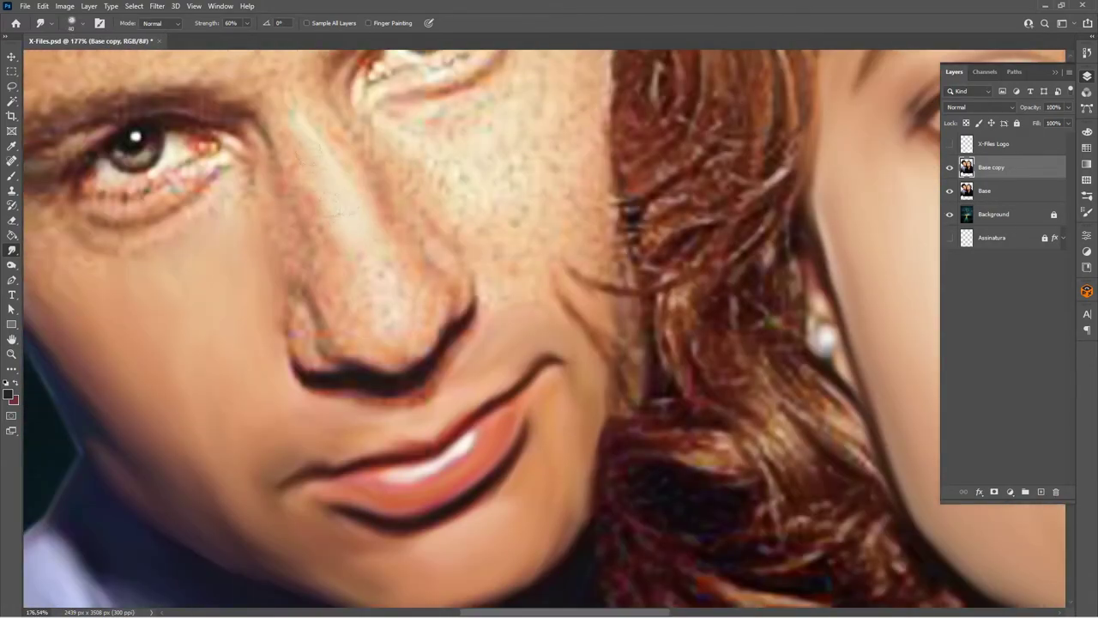
left_click_drag(429, 356, 365, 378)
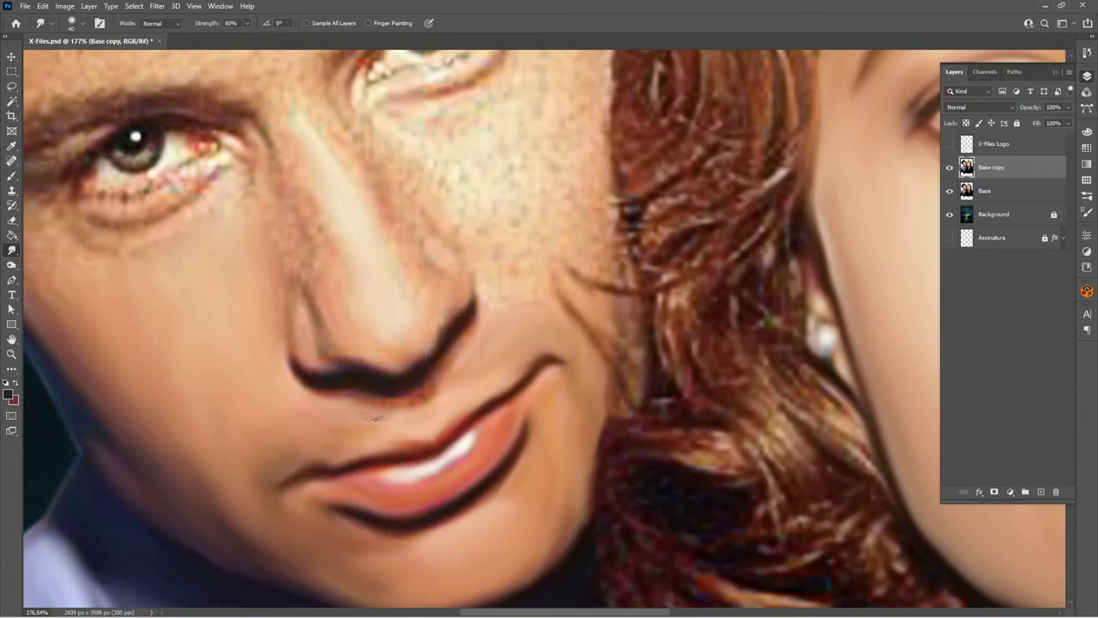
scroll(296, 408, "down", 5)
scroll(350, 258, "up", 5)
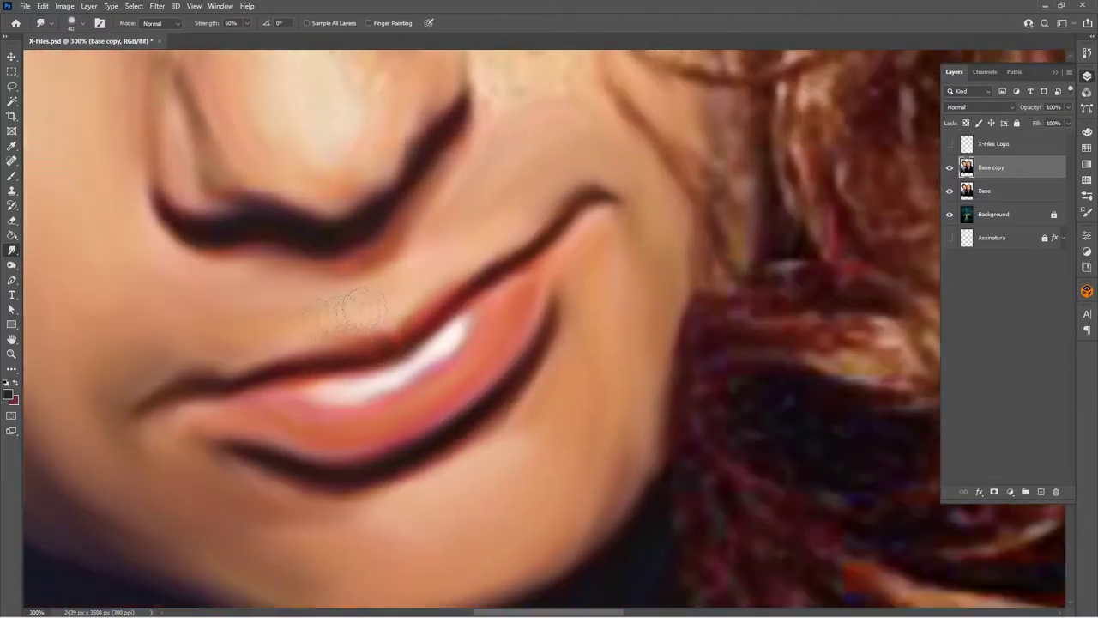
scroll(343, 309, "up", 2)
scroll(322, 228, "up", 2)
left_click_drag(295, 259, 223, 343)
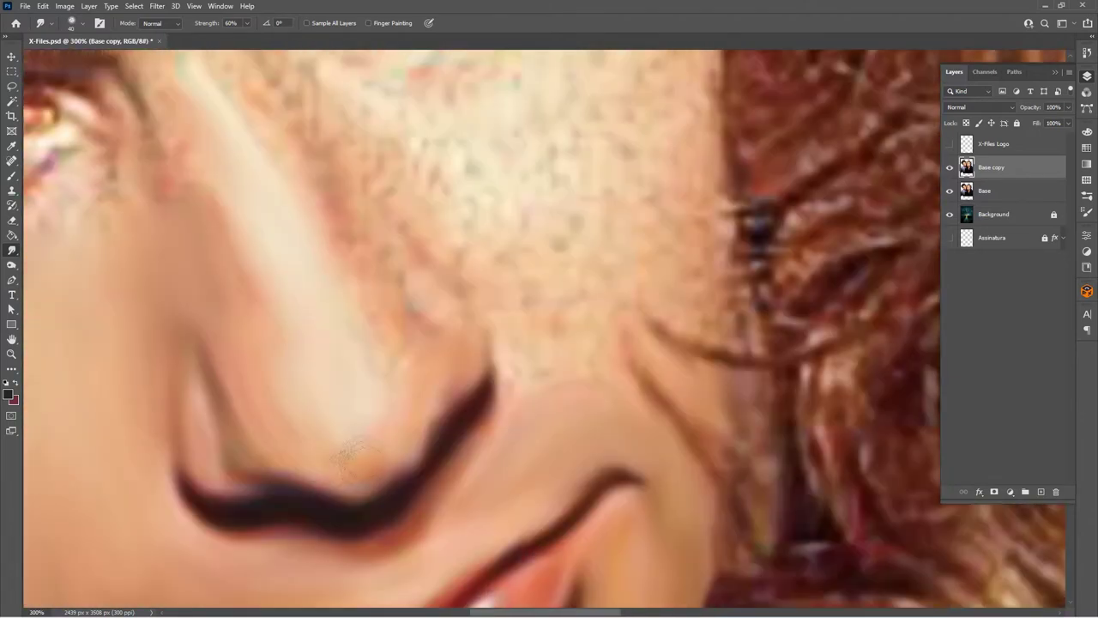
left_click_drag(343, 258, 347, 429)
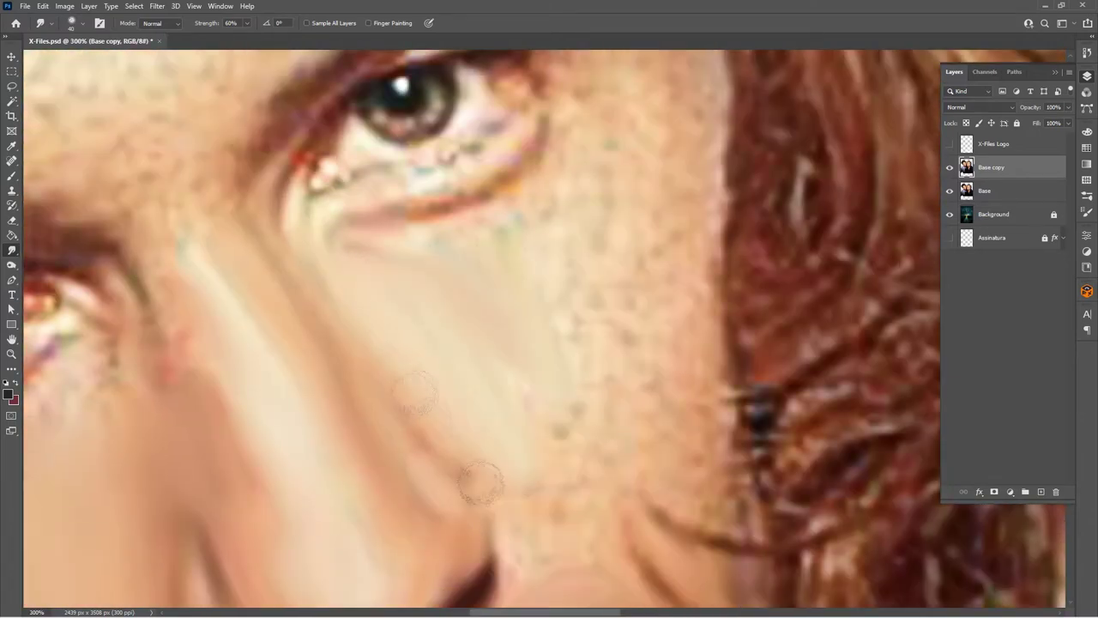
left_click_drag(466, 478, 483, 191)
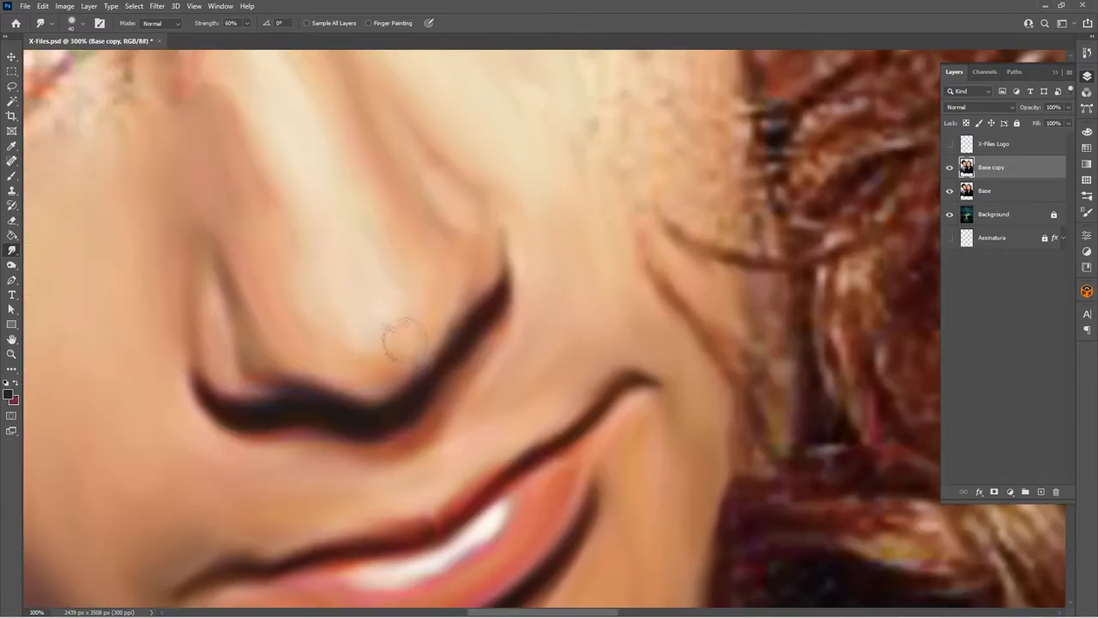
scroll(392, 338, "down", 5)
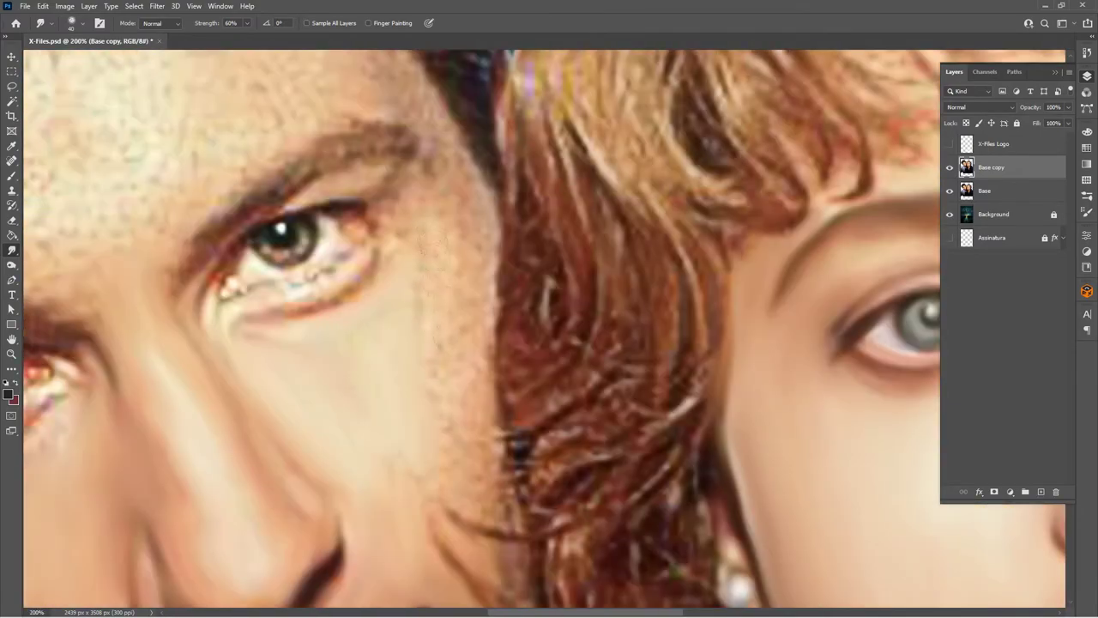
left_click_drag(501, 199, 508, 438)
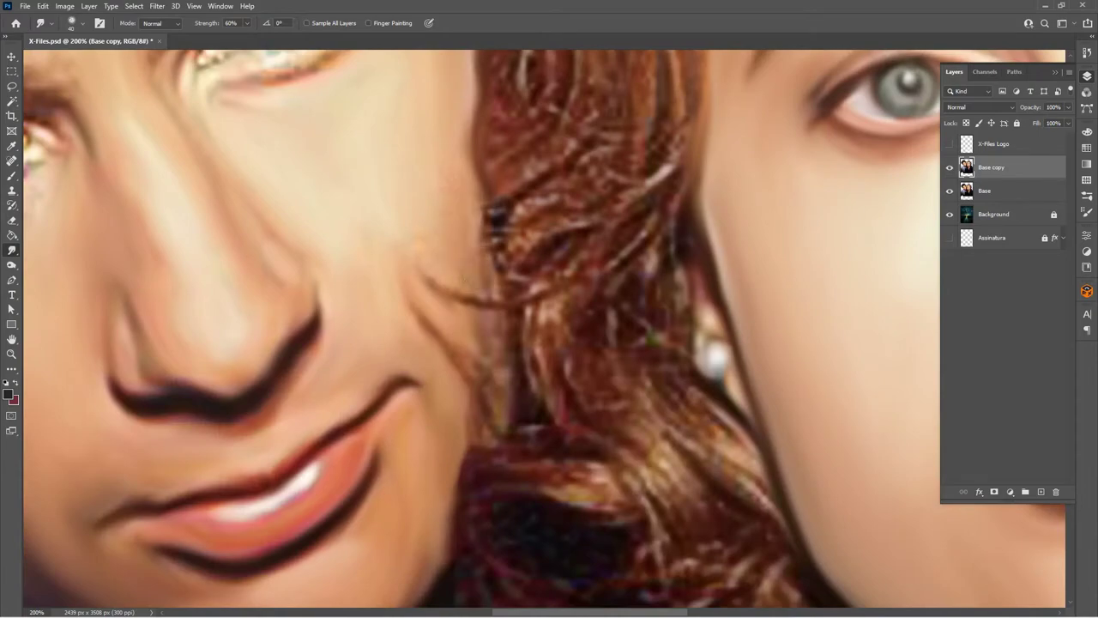
- Smudge smooth the lower eyelid, eyebrow and inner crease of the man's right-hand eye
key("ctrl+minus")
key("ctrl+minus")
key("ctrl+minus")
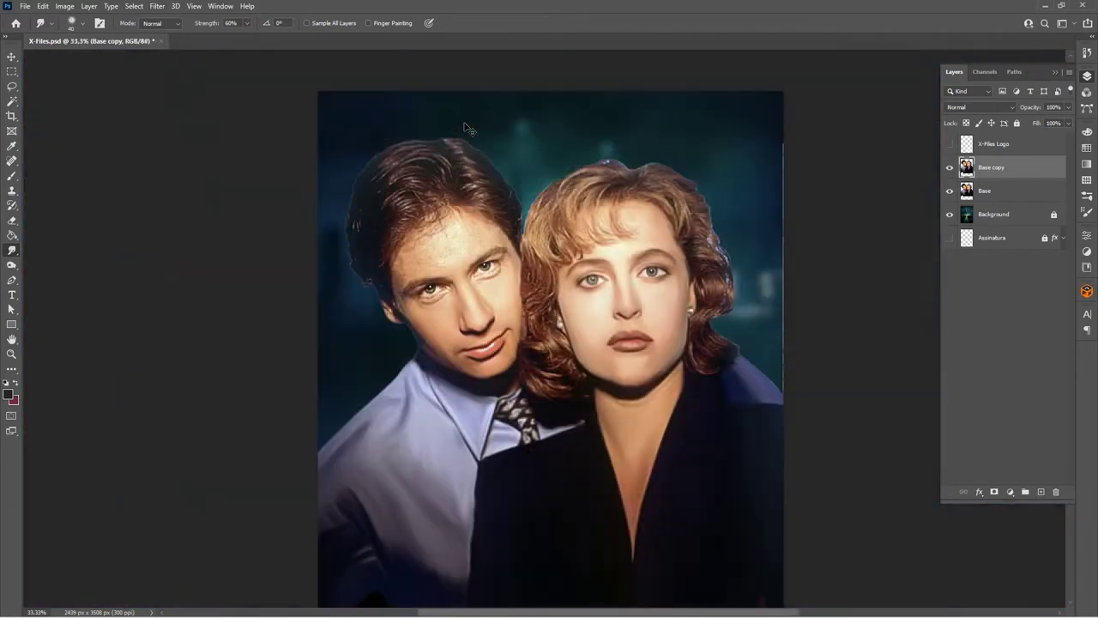
scroll(525, 238, "up", 5)
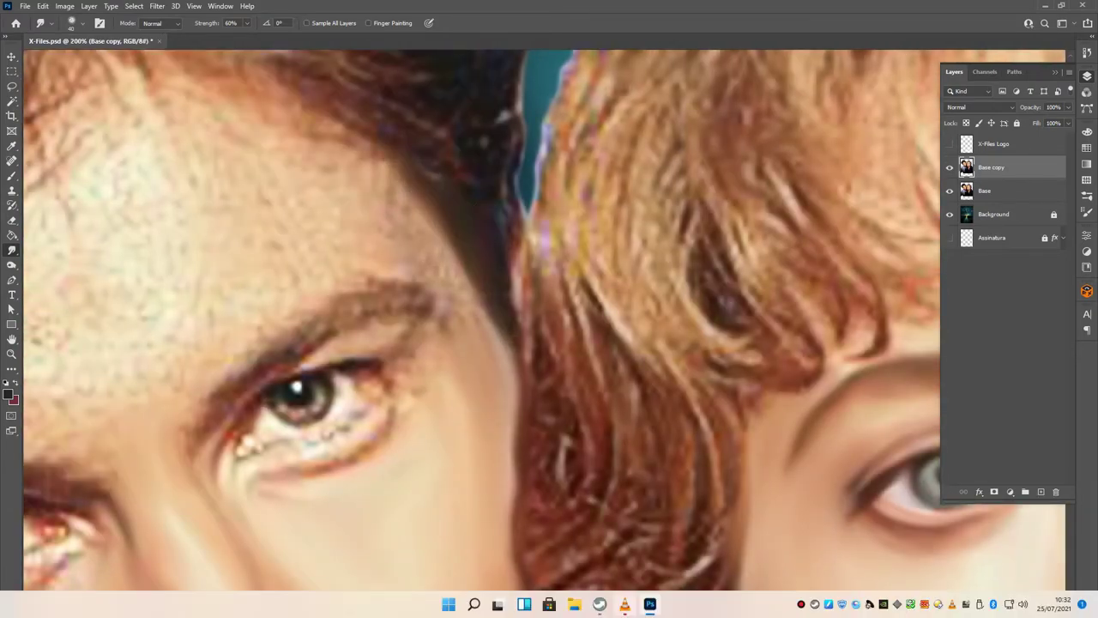
left_click_drag(460, 362, 553, 290)
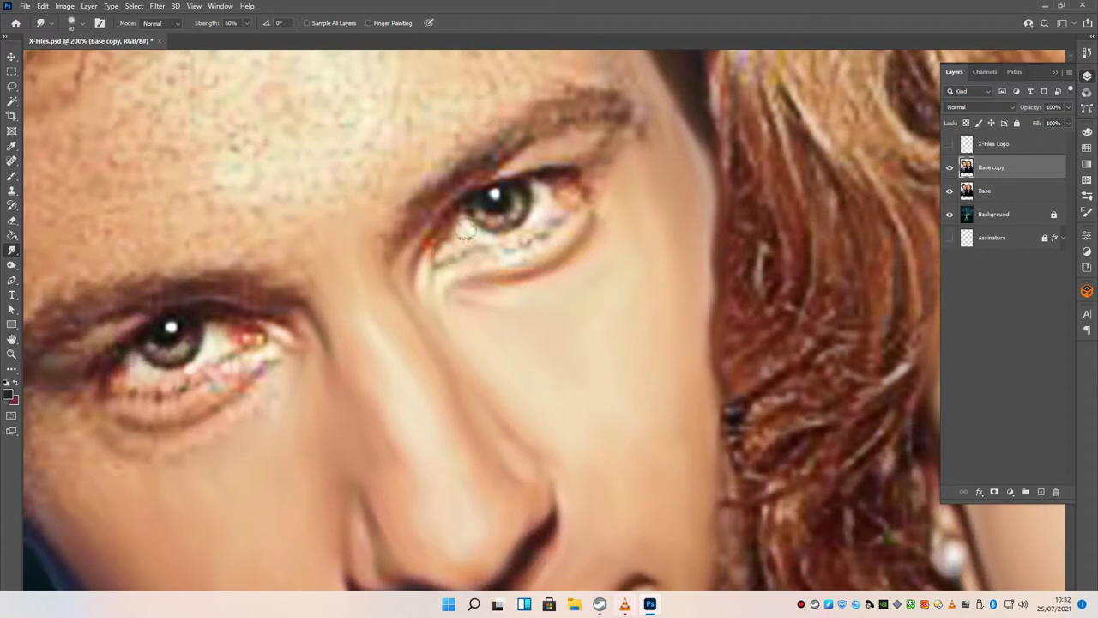
left_click_drag(555, 225, 487, 248)
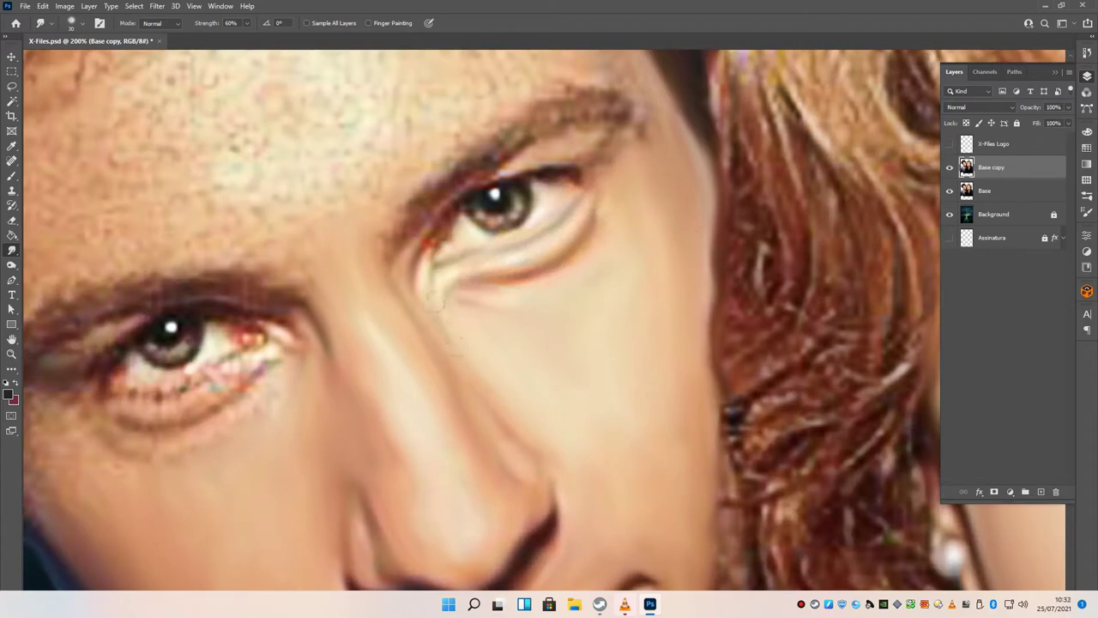
mouse_move(492, 154)
left_mouse_down()
mouse_move(542, 116)
mouse_move(635, 124)
mouse_move(515, 168)
left_mouse_up()
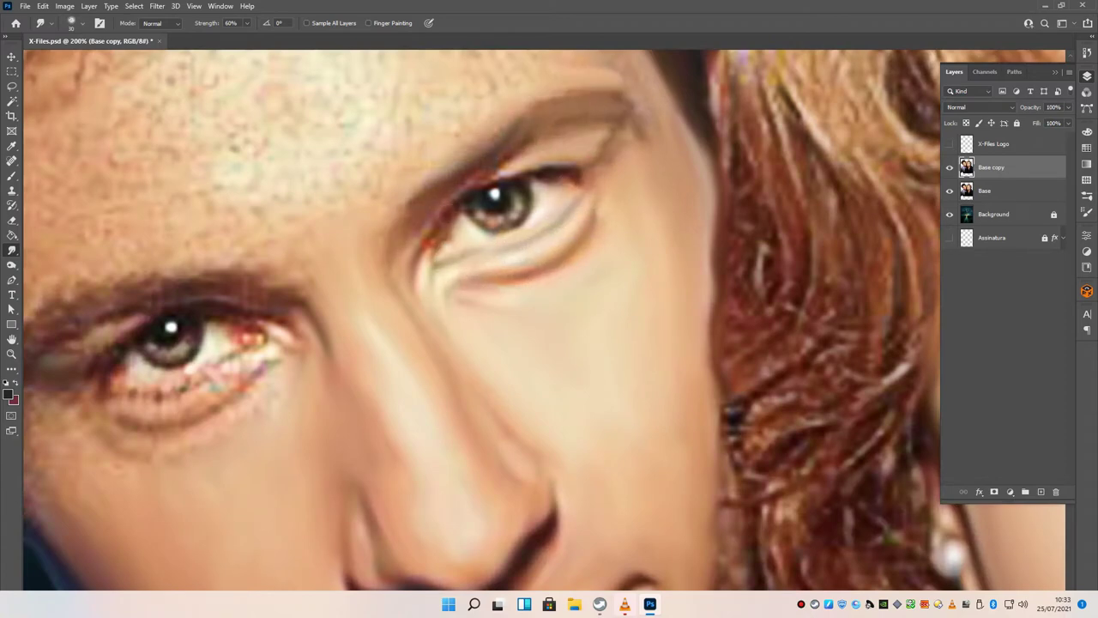
left_click_drag(407, 247, 459, 233)
scroll(531, 232, "up", 2)
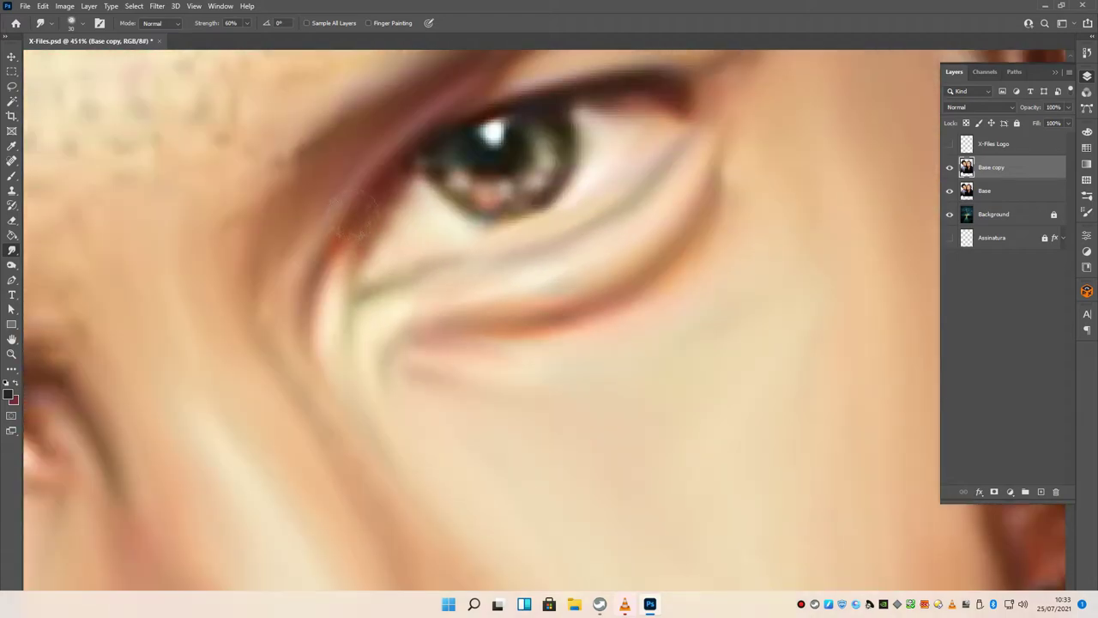
scroll(531, 232, "up", 2)
scroll(541, 321, "down", 2)
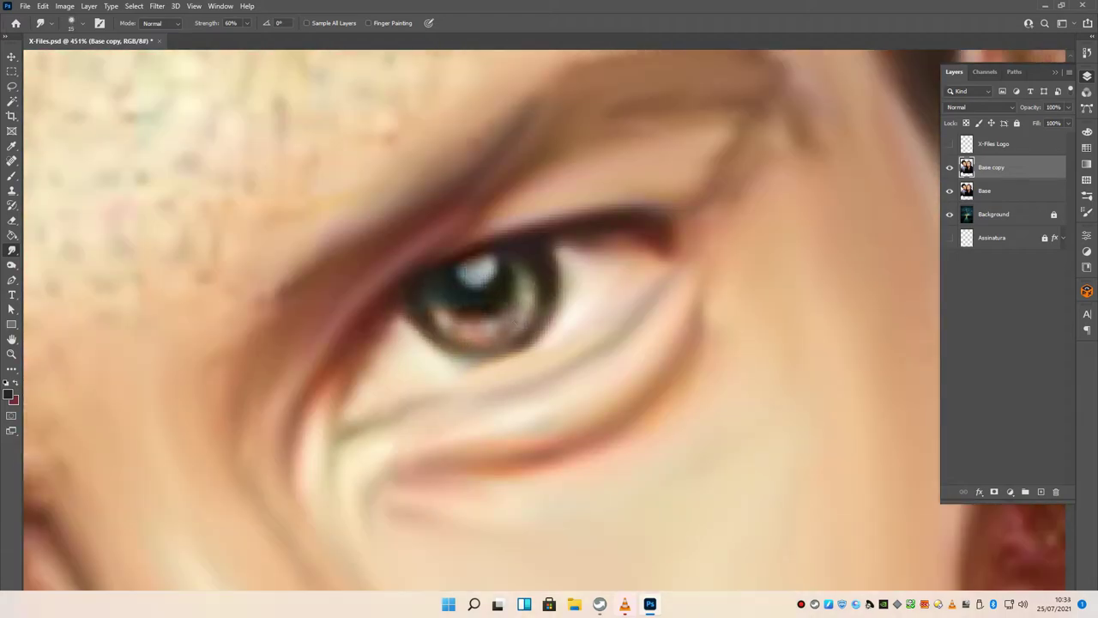
scroll(540, 321, "down", 3)
scroll(540, 322, "up", 3)
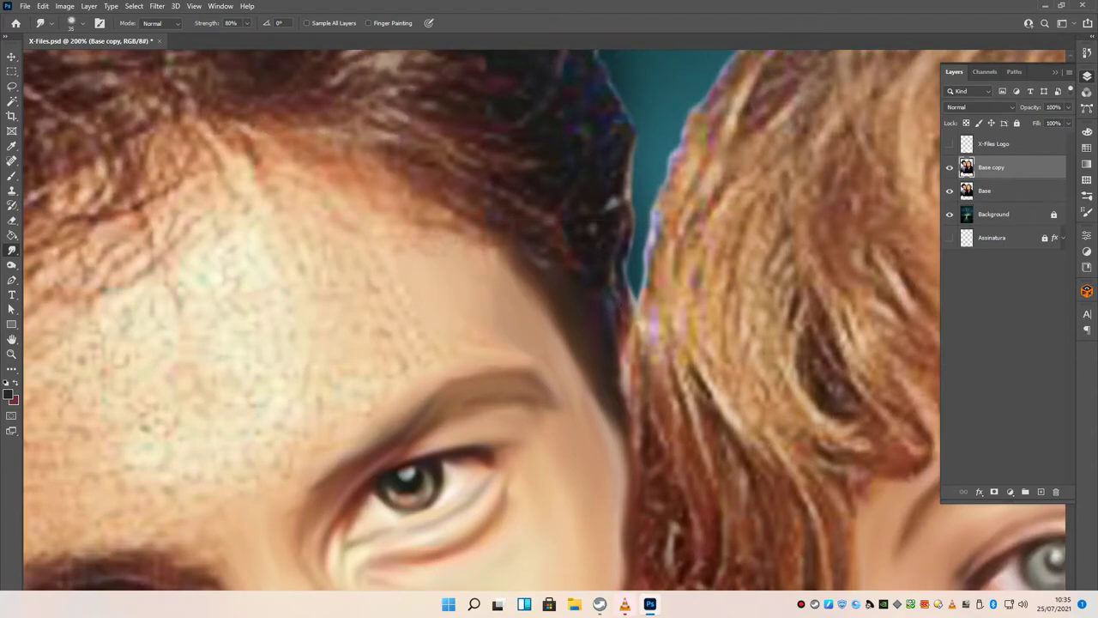
- Smudge the man's speckled forehead skin and left hairline edge into smooth painted skin
left_click_drag(326, 180, 257, 275)
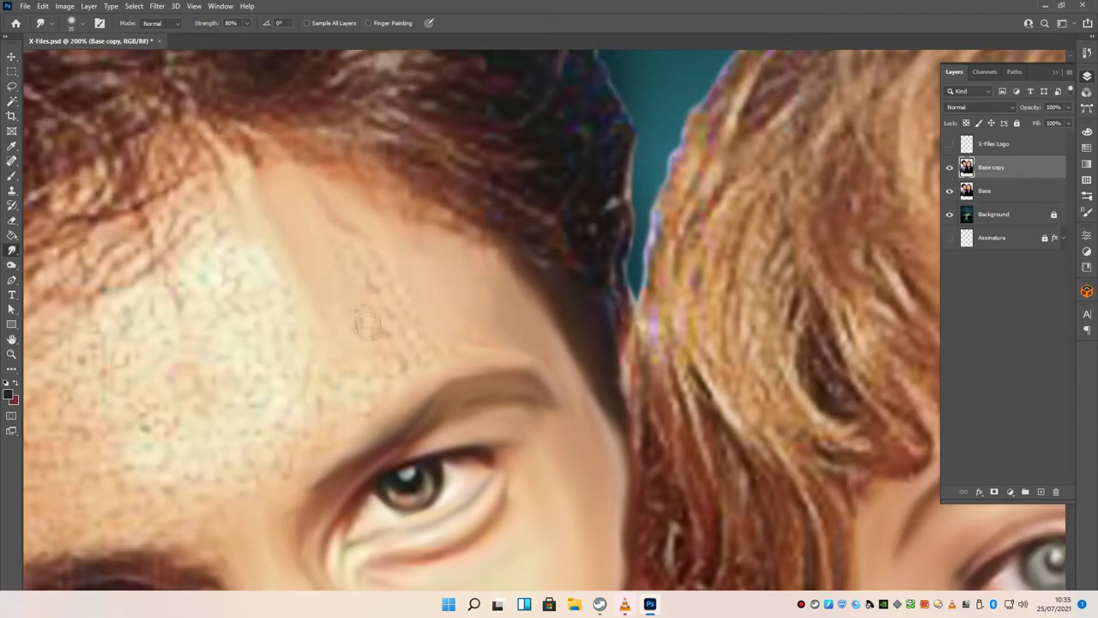
left_click_drag(360, 231, 343, 335)
left_click_drag(257, 197, 120, 360)
left_click_drag(326, 275, 415, 358)
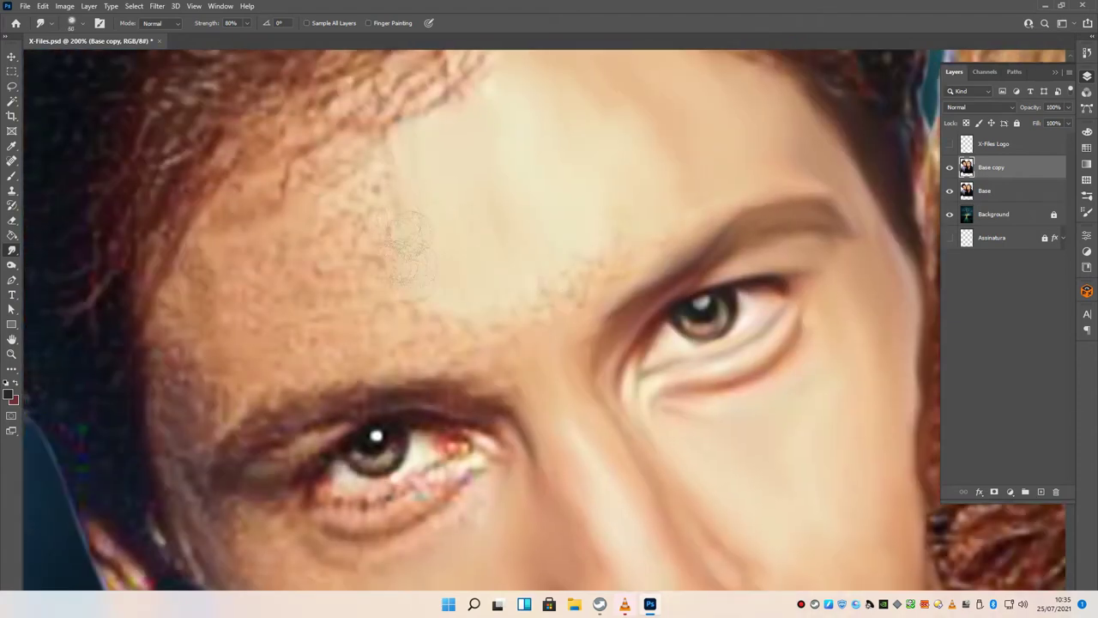
left_click_drag(291, 172, 206, 266)
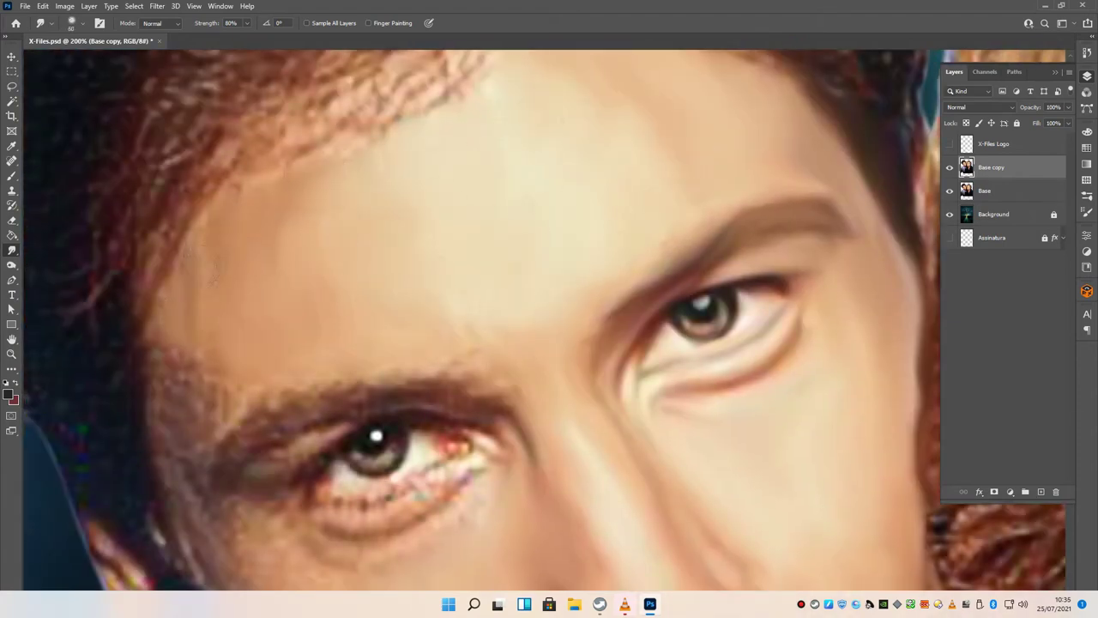
left_click_drag(197, 206, 146, 283)
left_click_drag(300, 206, 189, 317)
left_click_drag(369, 129, 435, 193)
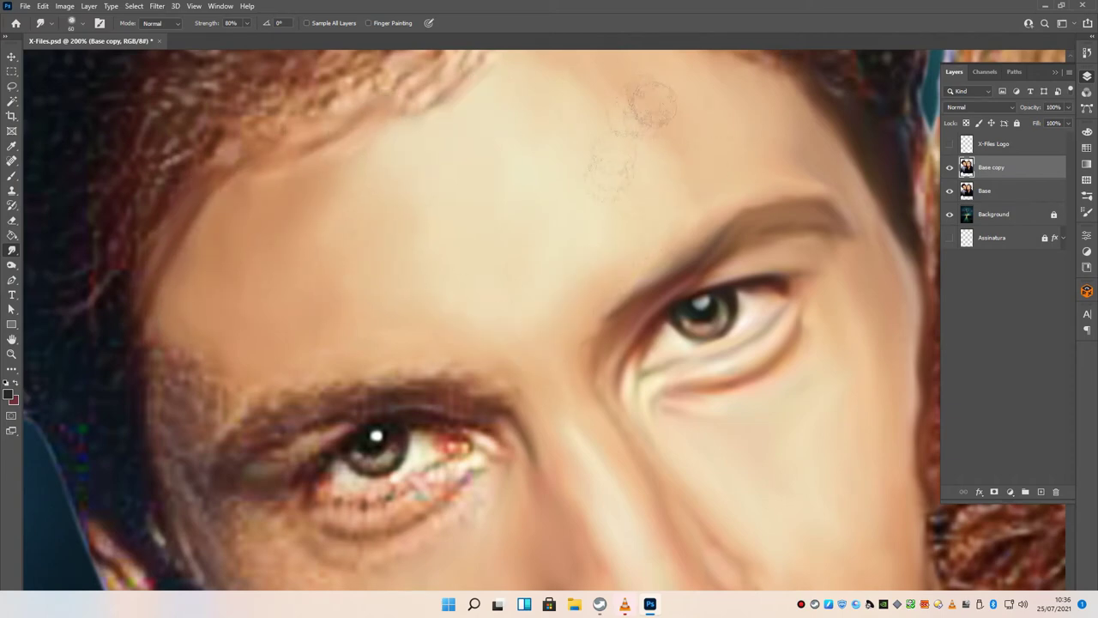
- Resize the Smudge brush and smooth the speckled patch beside the man's left eyebrow
scroll(564, 434, "down", 2)
key("bracketright")
key("bracketright")
key("bracketright")
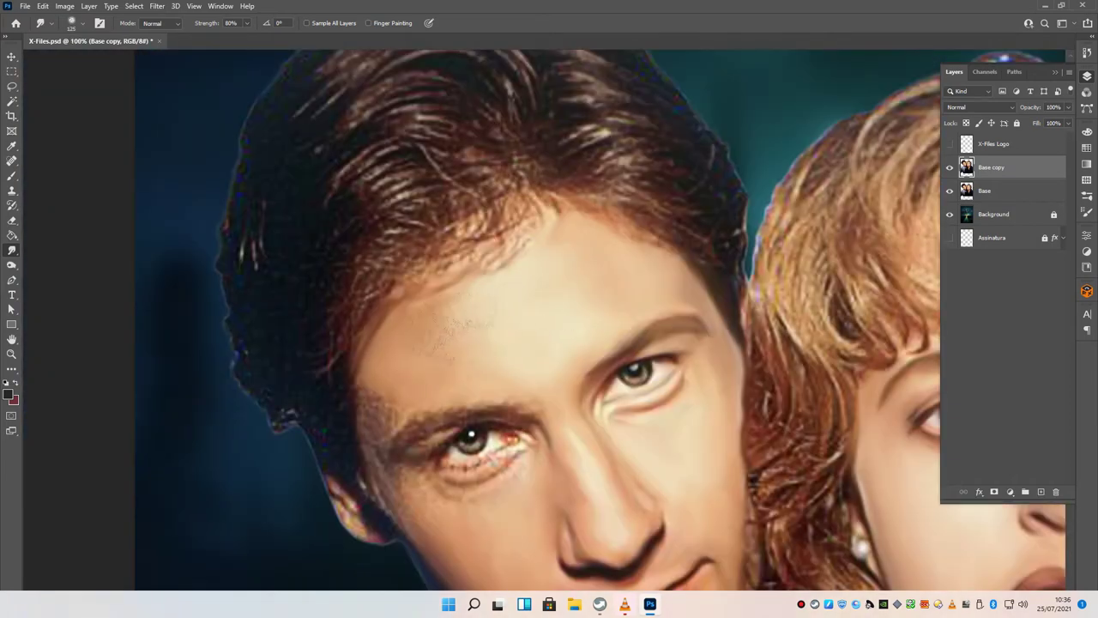
scroll(645, 272, "down", 2)
scroll(562, 388, "up", 5)
key("bracketleft")
key("bracketleft")
key("bracketleft")
left_click_drag(219, 257, 154, 155)
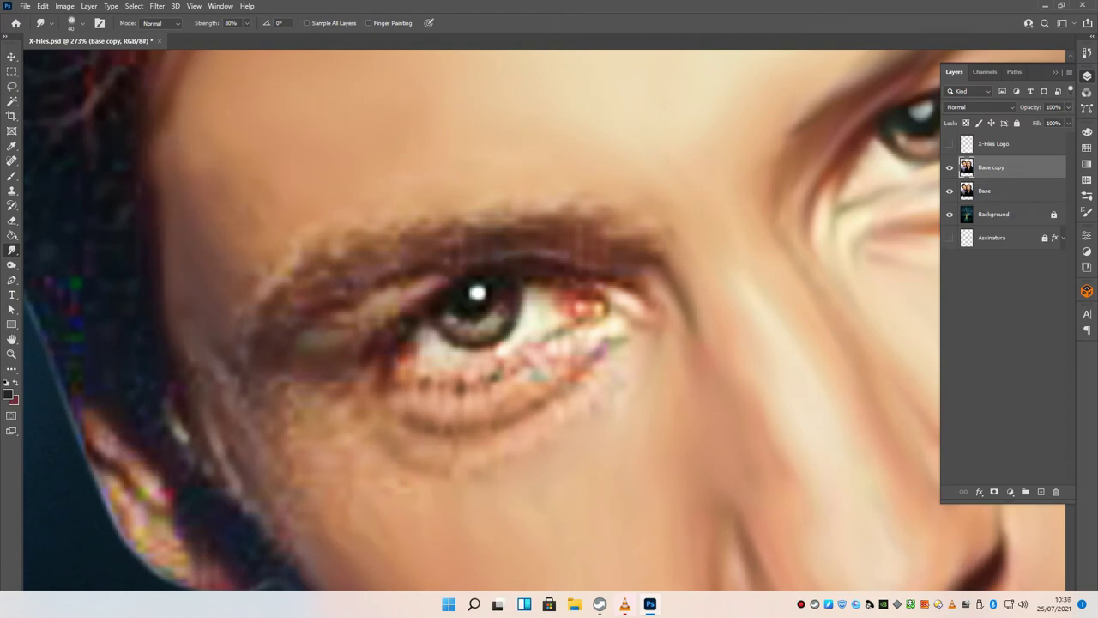
scroll(557, 197, "down", 2)
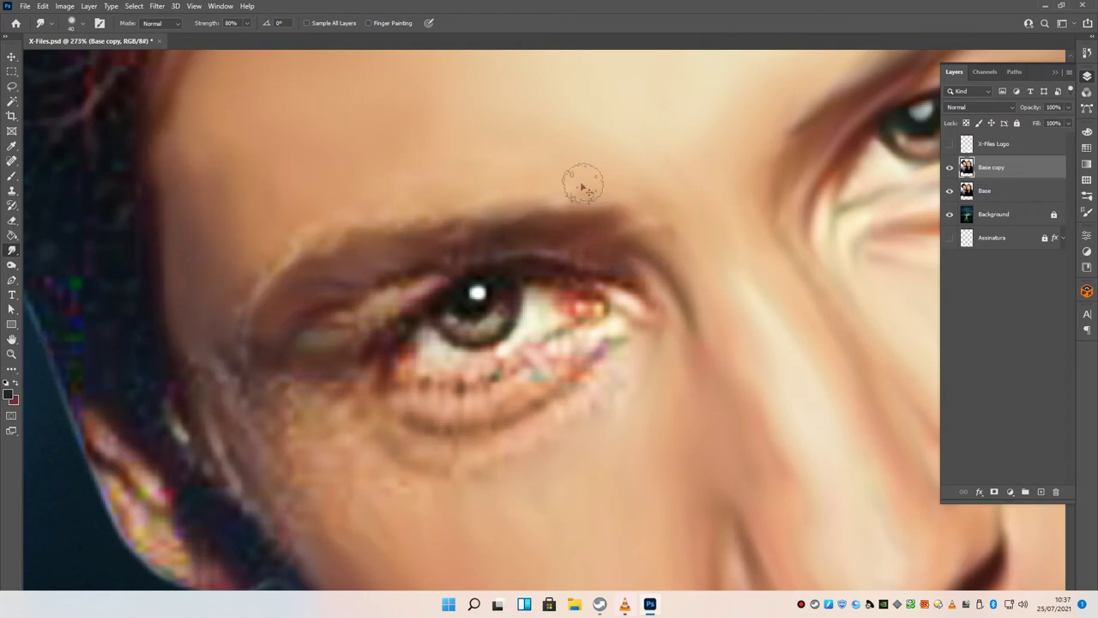
scroll(581, 183, "down", 2)
scroll(653, 276, "up", 3)
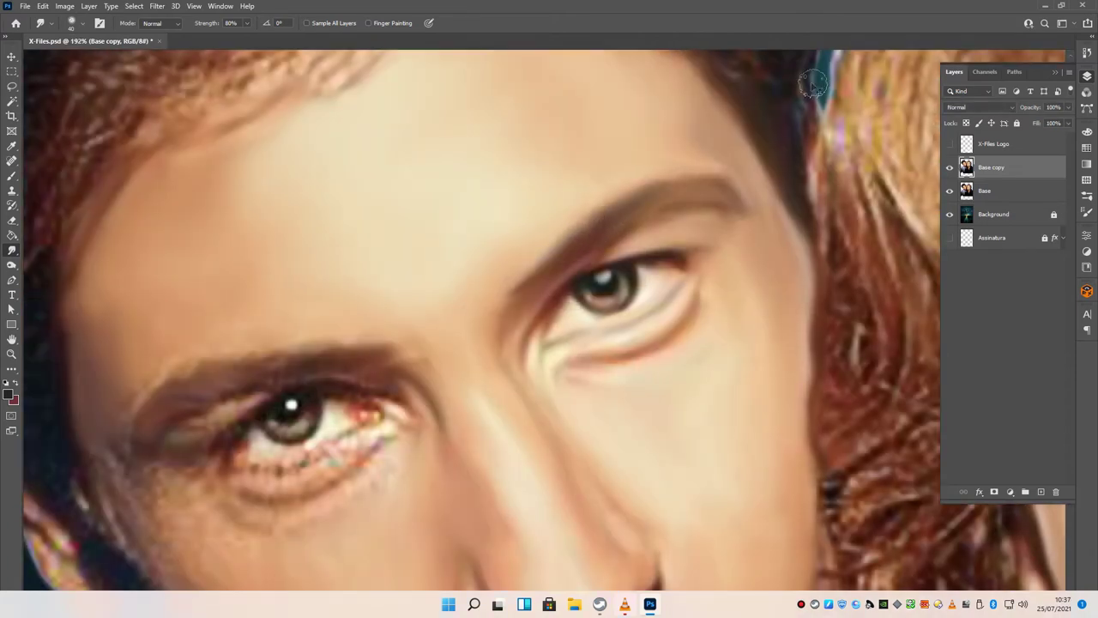
scroll(813, 83, "down", 4)
scroll(489, 245, "up", 3)
- Soften the man's left eyebrow tail and smooth the skin beneath that eye
scroll(442, 350, "down", 2)
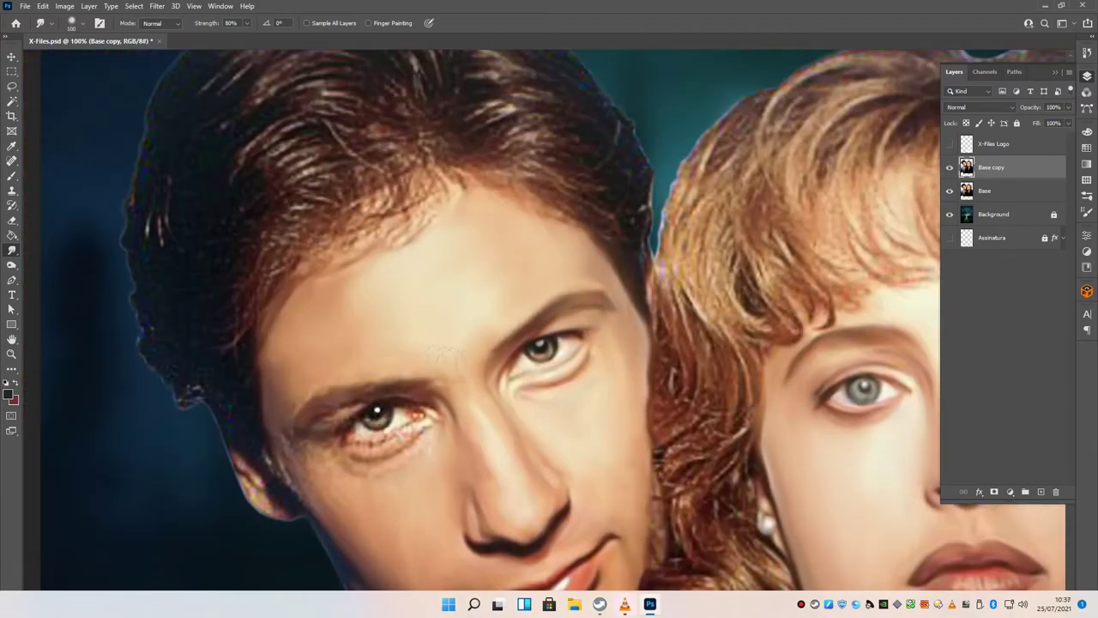
left_click_drag(441, 350, 477, 243)
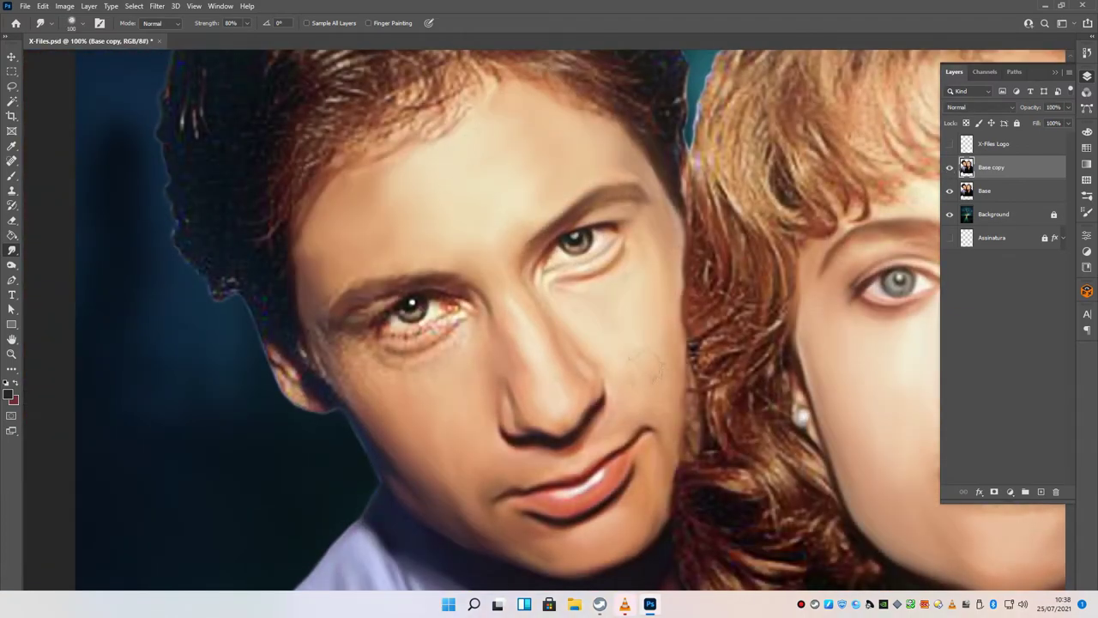
scroll(435, 407, "down", 2)
scroll(553, 307, "up", 3)
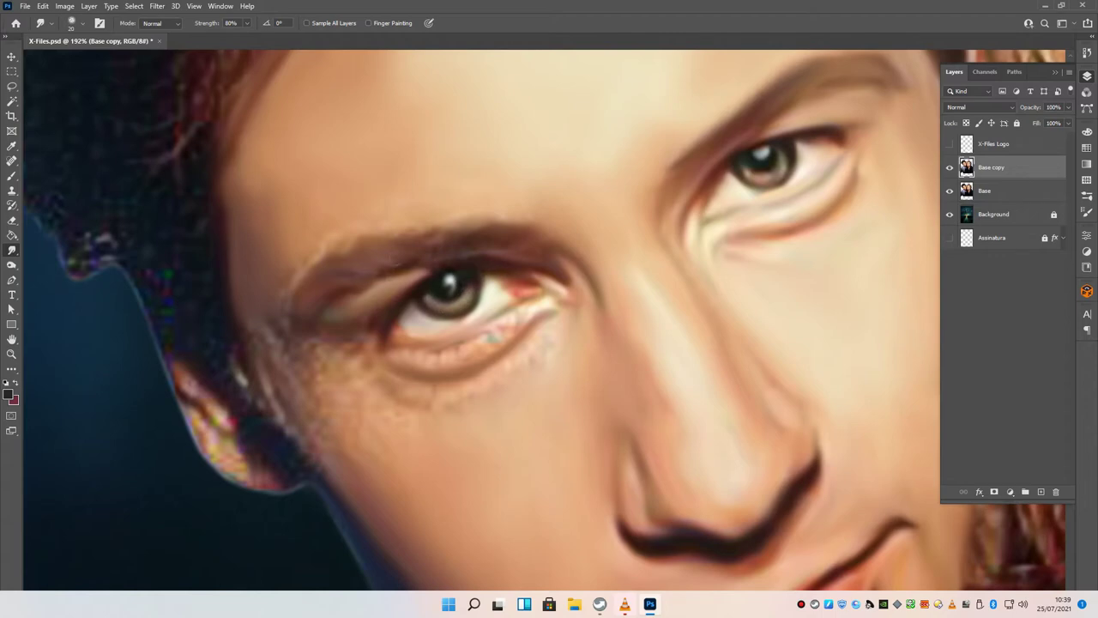
left_click_drag(314, 246, 276, 307)
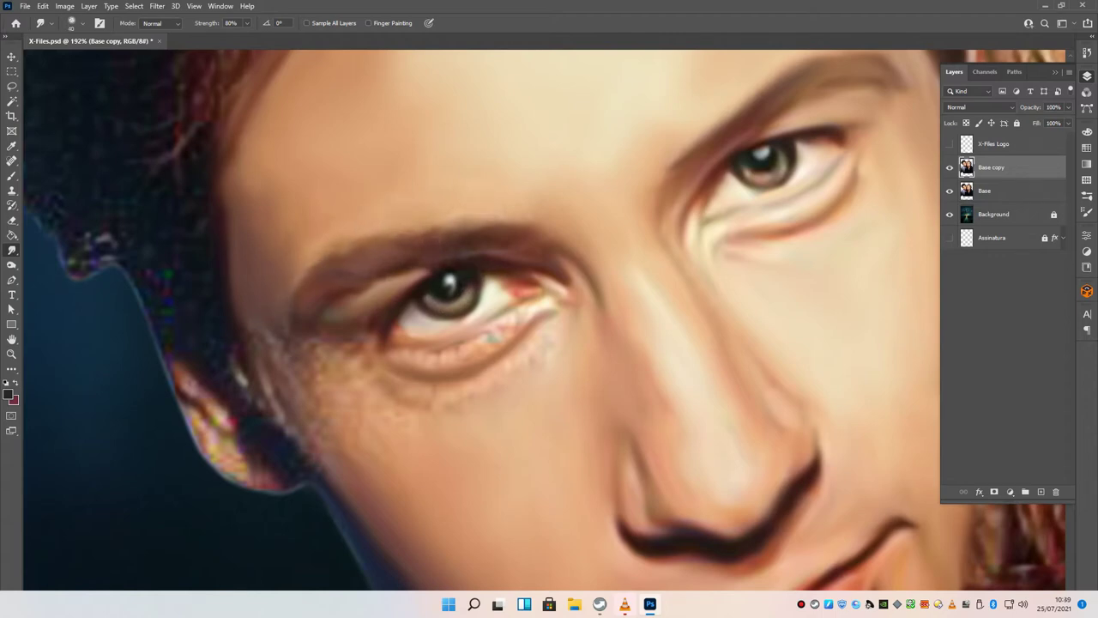
mouse_move(257, 377)
left_mouse_down()
mouse_move(326, 428)
mouse_move(369, 369)
mouse_move(326, 343)
mouse_move(335, 403)
left_mouse_up()
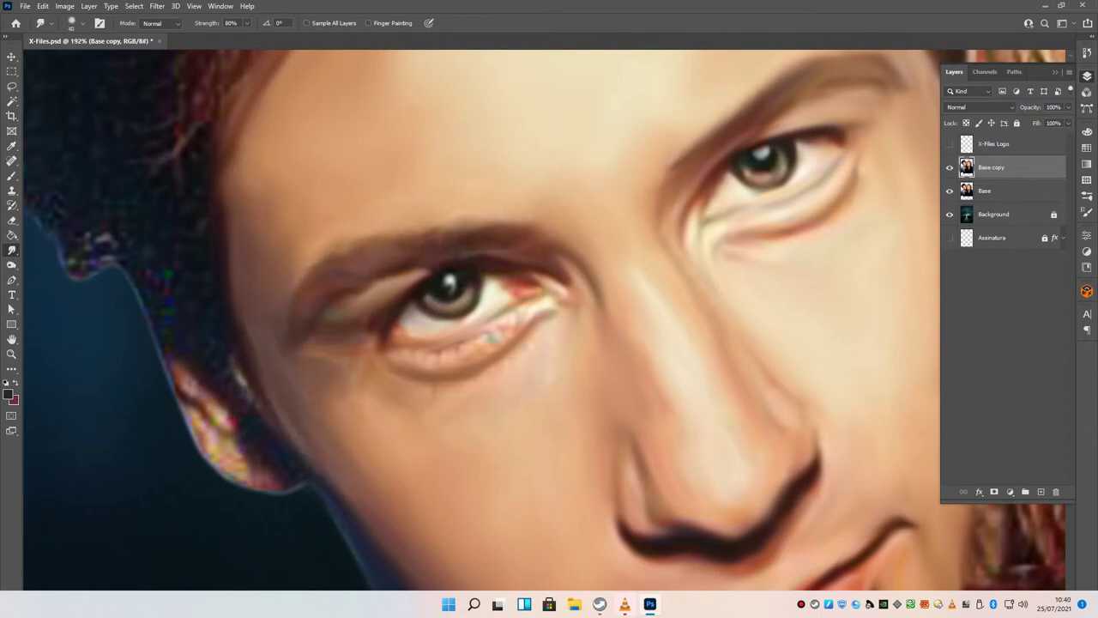
- Make the Base copy layer visible and zoom out to review both faces
scroll(472, 313, "up", 2)
key("ctrl+1")
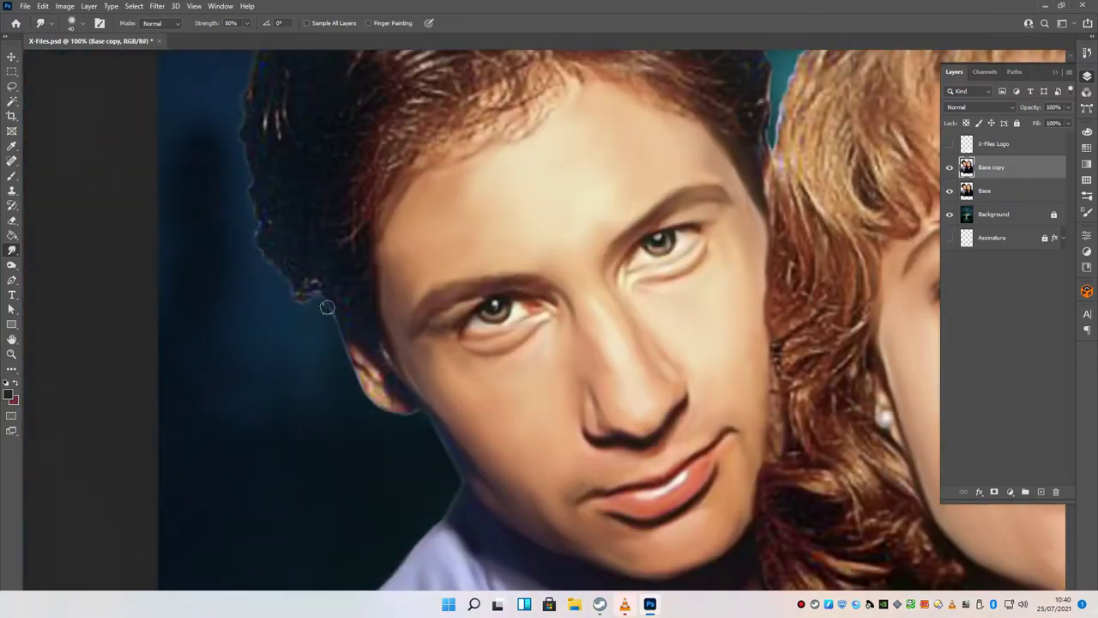
left_click(949, 169)
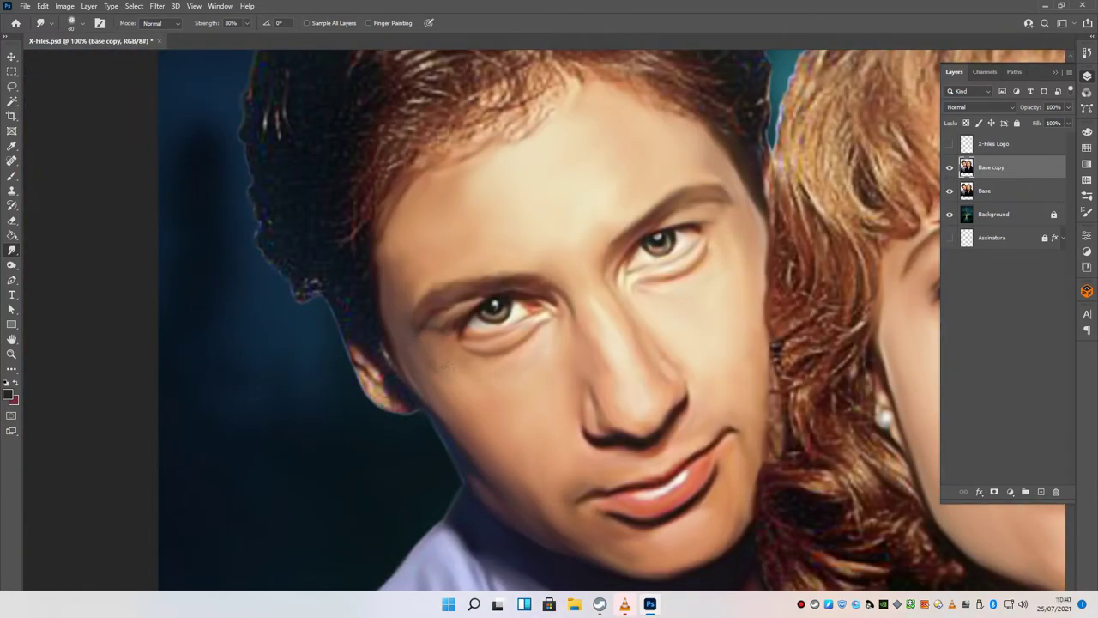
key("ctrl+0")
key("ctrl+1")
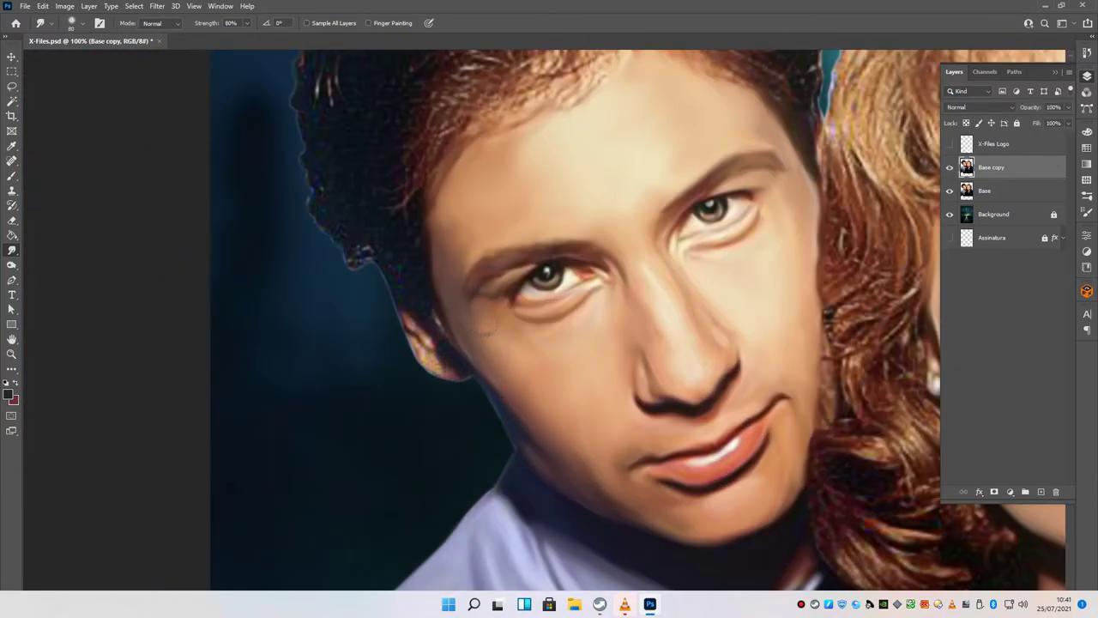
scroll(656, 327, "up", 2)
scroll(600, 343, "down", 5)
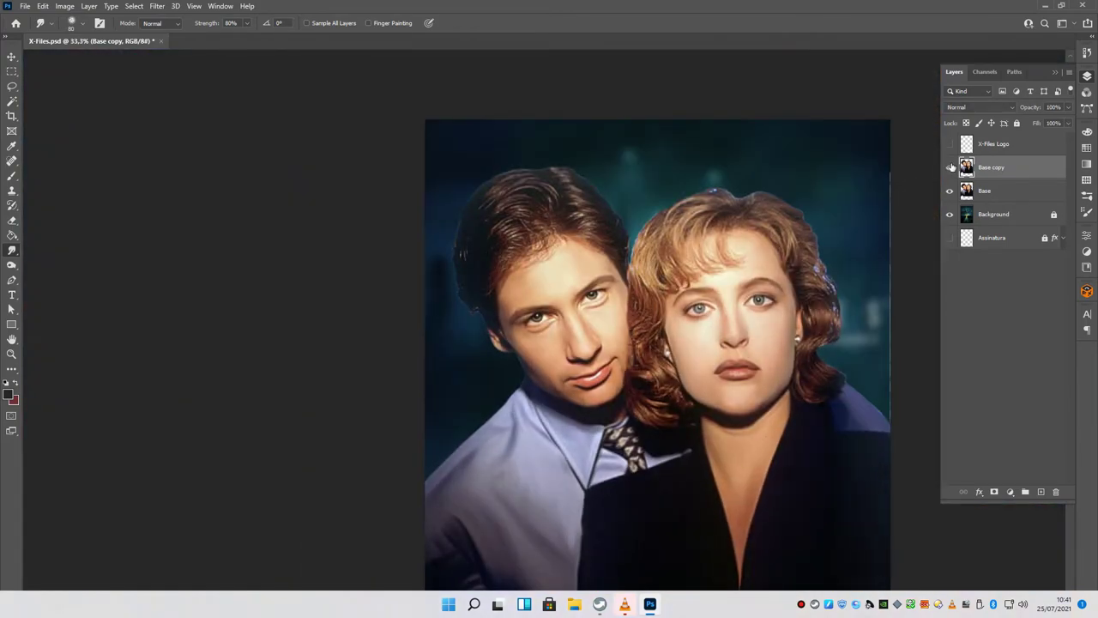
scroll(755, 276, "up", 2)
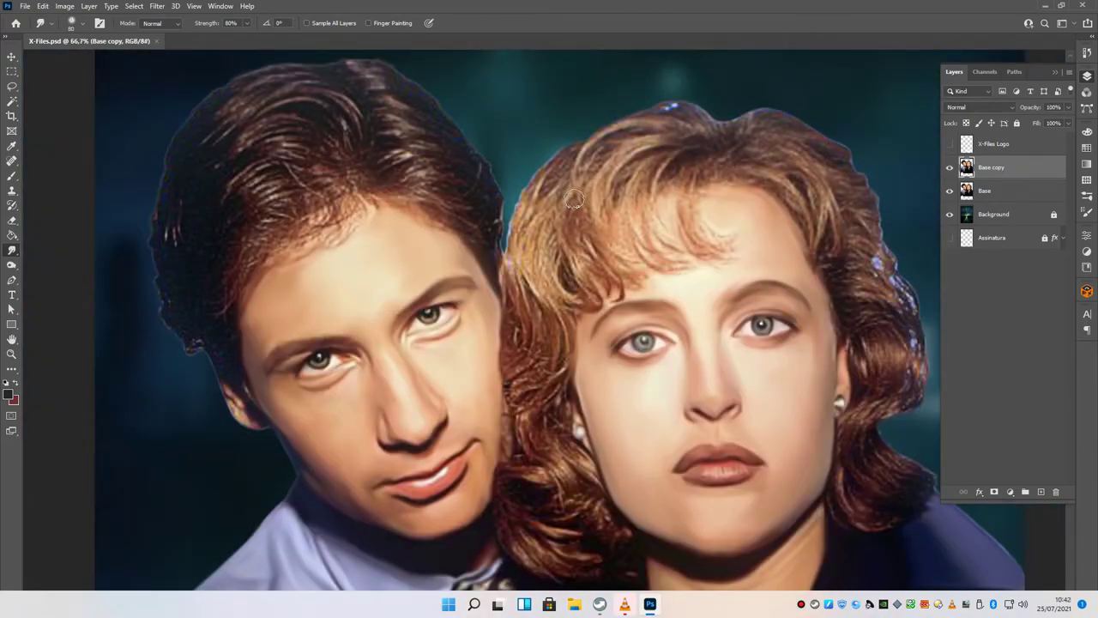
scroll(700, 277, "up", 5)
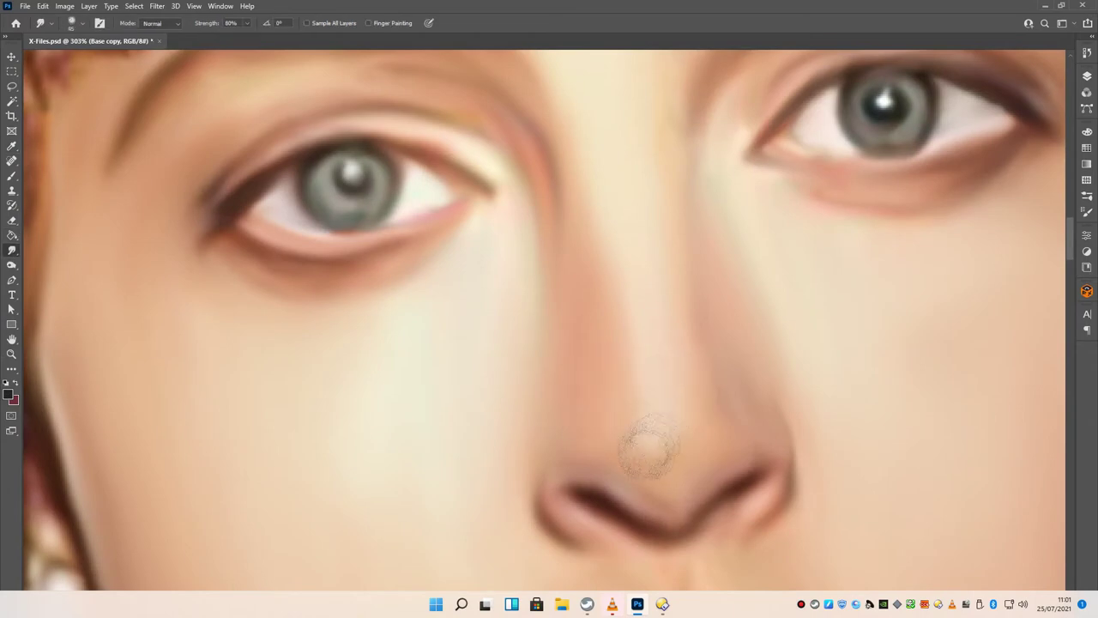
scroll(650, 446, "down", 5)
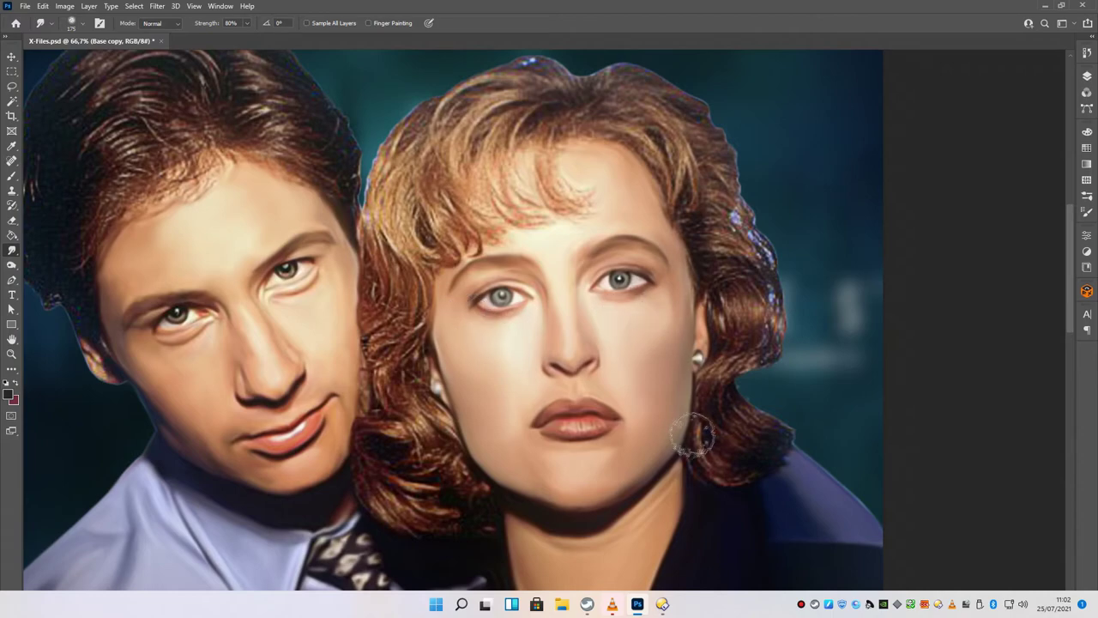
- Smudge the man's hair strands and left hair edge darker, removing colourful fringes
left_click_drag(698, 436, 899, 555)
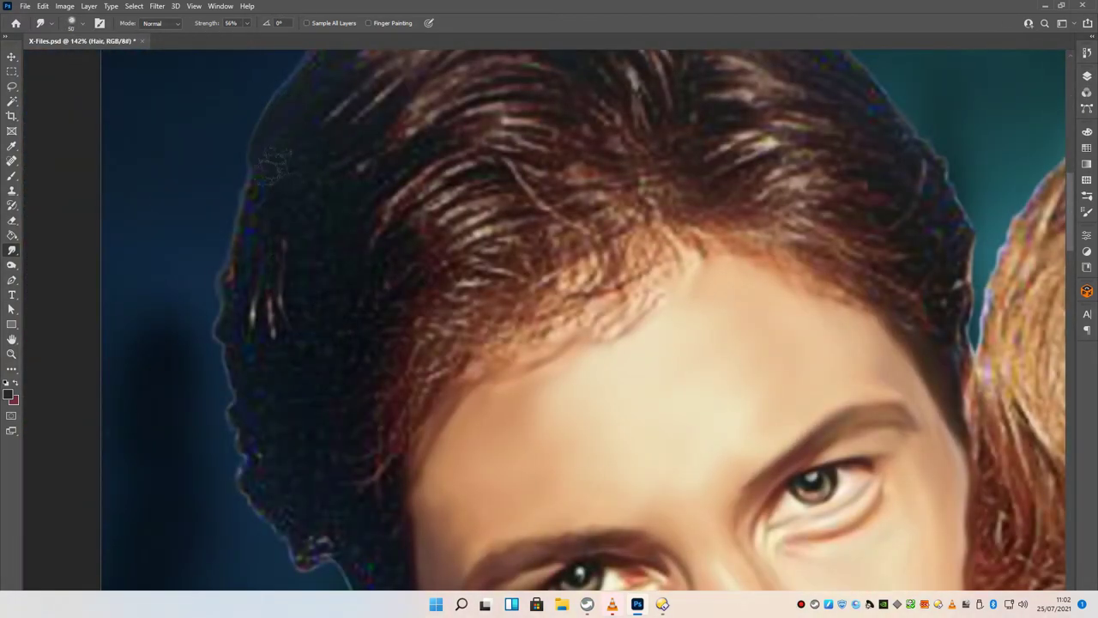
mouse_move(463, 151)
left_mouse_down()
mouse_move(403, 242)
mouse_move(549, 274)
left_mouse_up()
left_click_drag(480, 283, 426, 336)
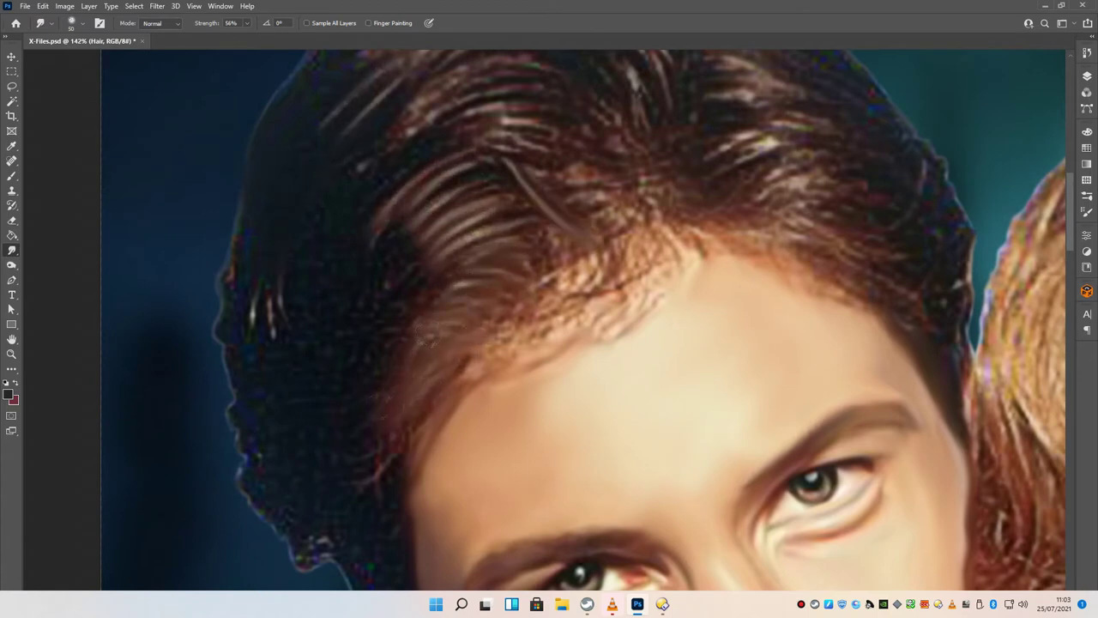
left_click_drag(276, 274, 273, 348)
left_click_drag(253, 163, 239, 309)
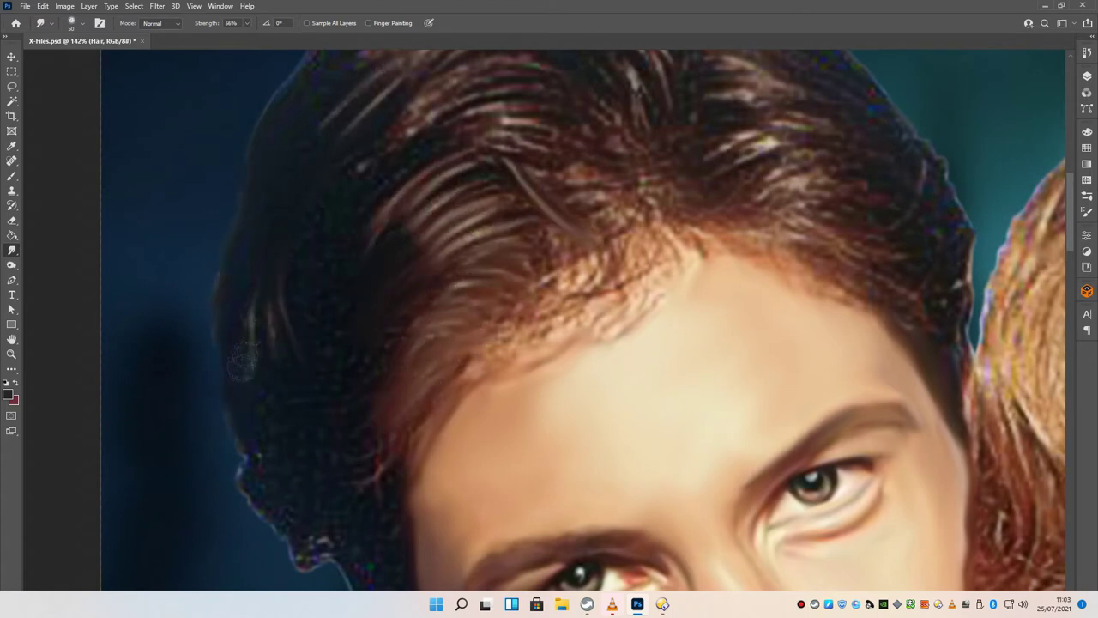
left_click_drag(242, 363, 262, 523)
- Check the brush tip settings and presets, then fit the poster and show the Layers panel
left_click(1088, 54)
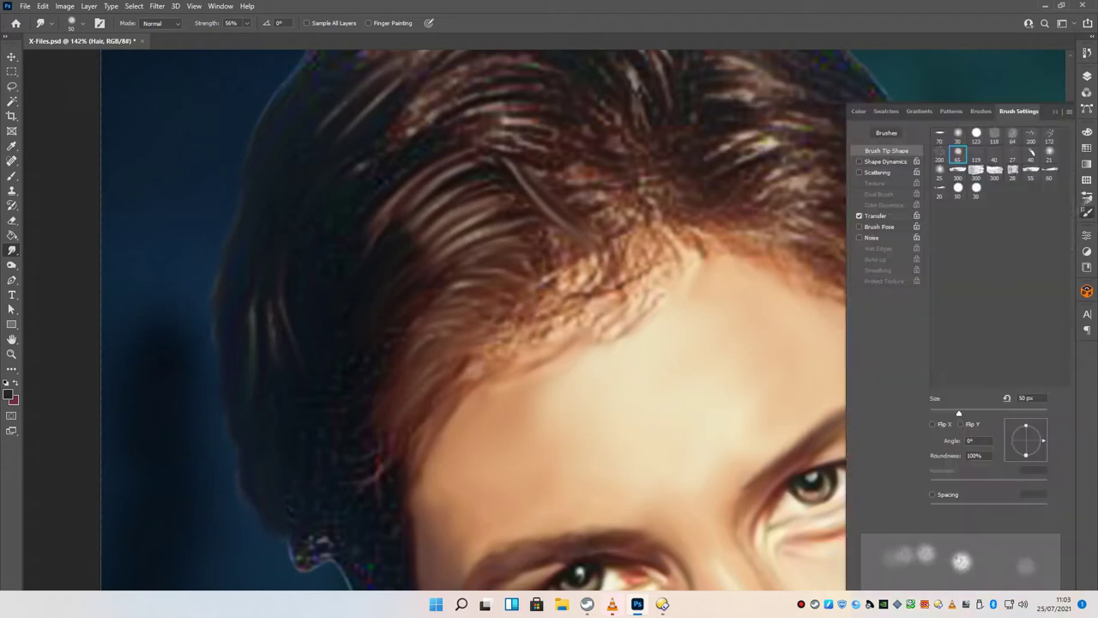
left_click(1088, 54)
scroll(375, 263, "up", 3)
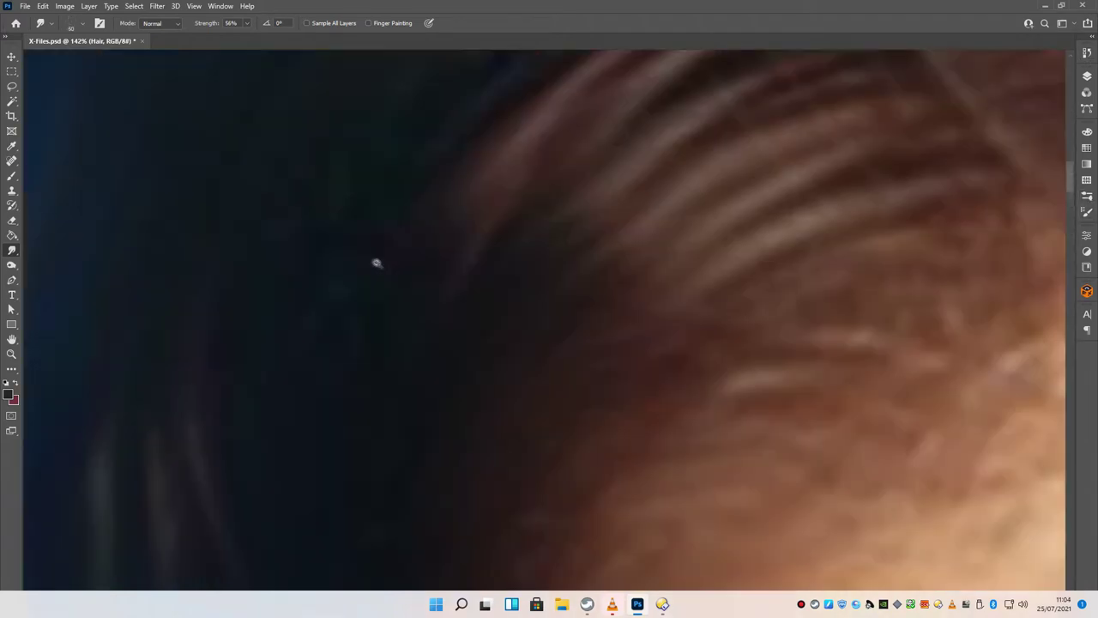
scroll(375, 262, "down", 5)
left_click(1088, 54)
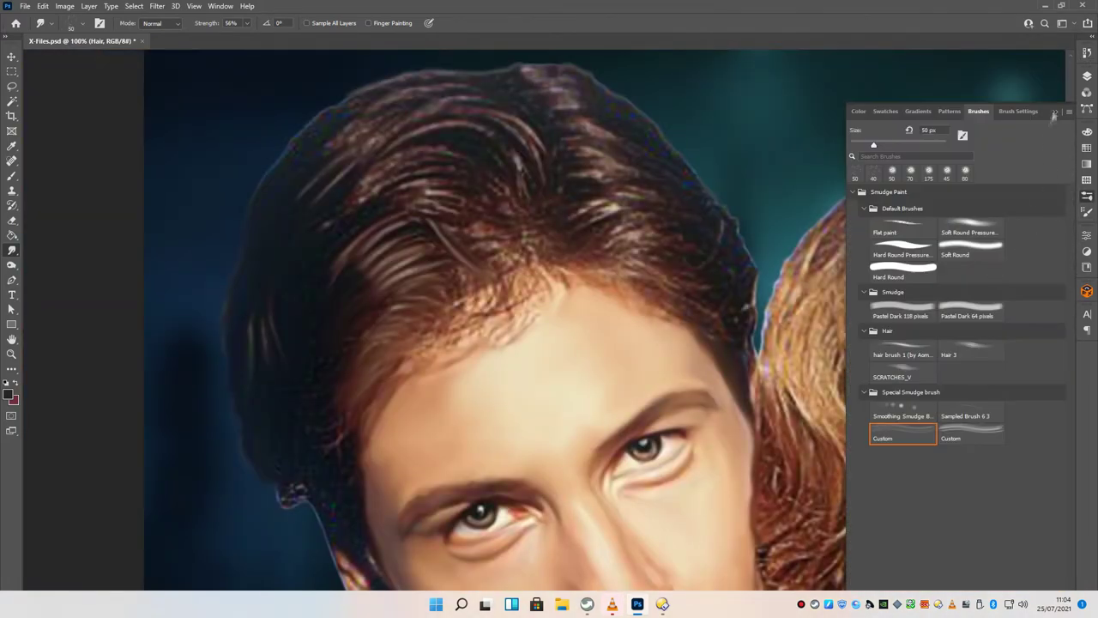
scroll(929, 91, "down", 5)
scroll(338, 235, "up", 8)
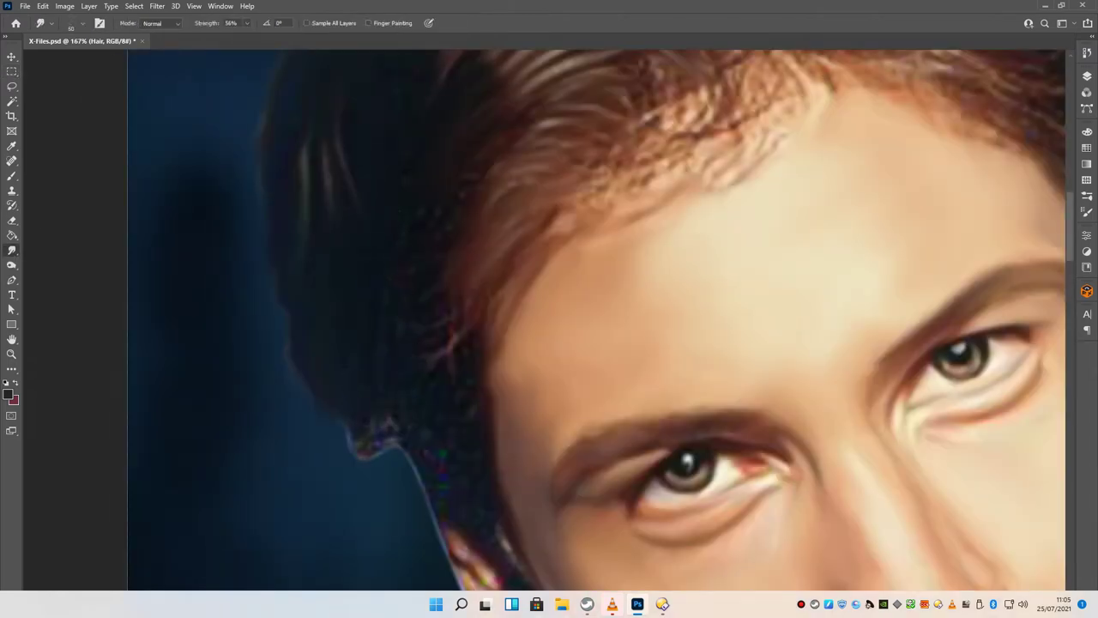
key("ctrl+0")
left_click(1087, 76)
- Select the Base layer for editing and hide the layers list
left_click(1004, 182)
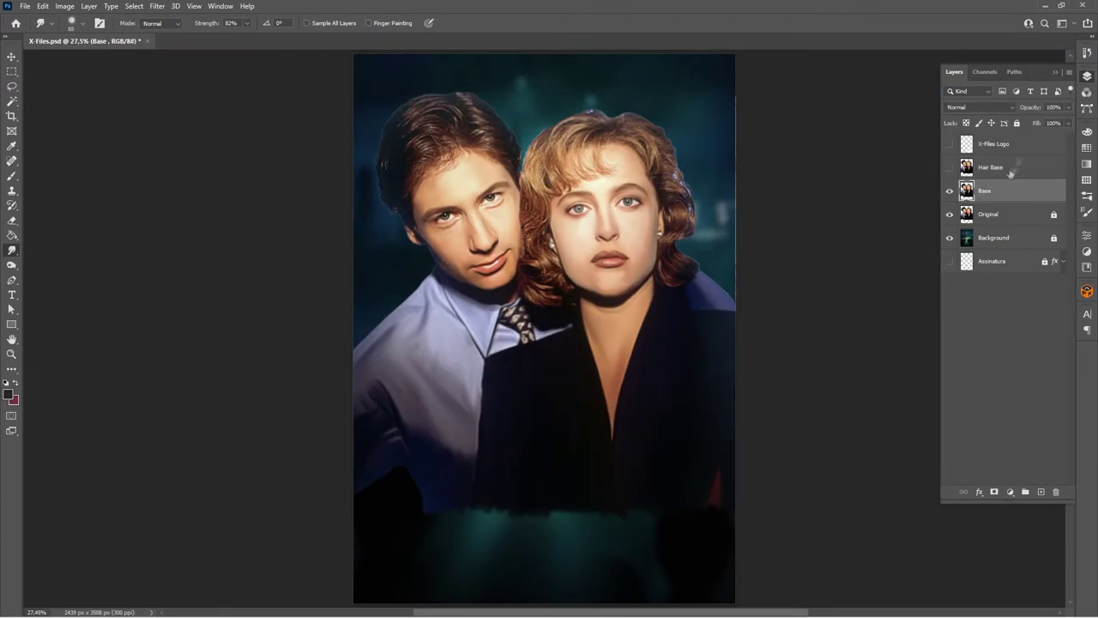
left_click(856, 181)
scroll(711, 246, "up", 5)
scroll(566, 411, "down", 3)
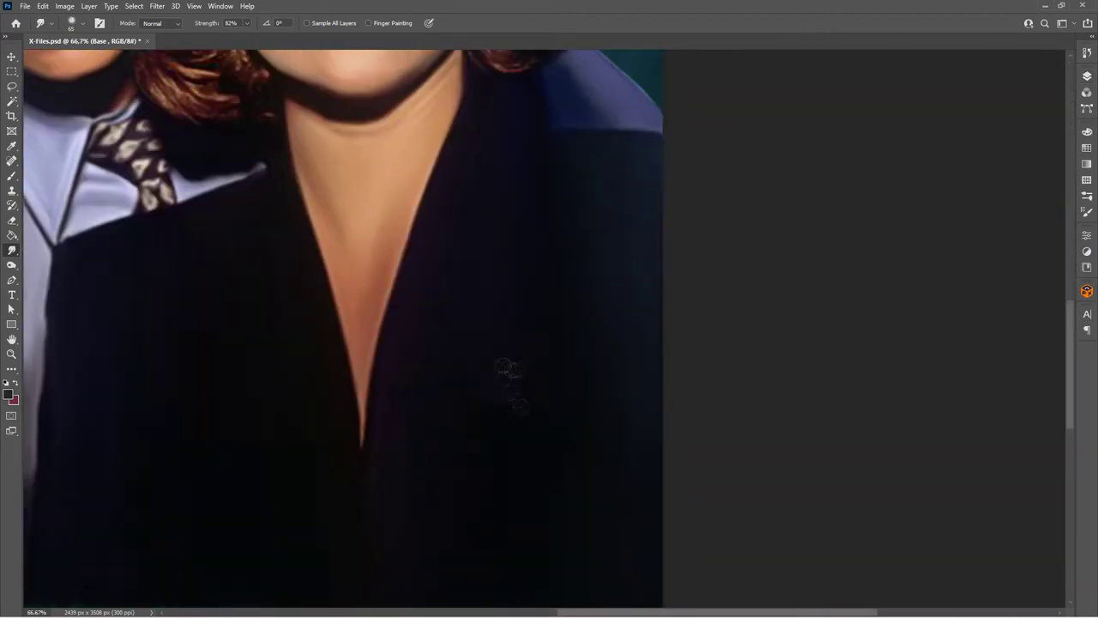
- At 38% smudge strength, undo a broad jacket smear and lightly smooth the woman's right shoulder
key("3")
key("8")
left_click_drag(562, 414, 297, 379)
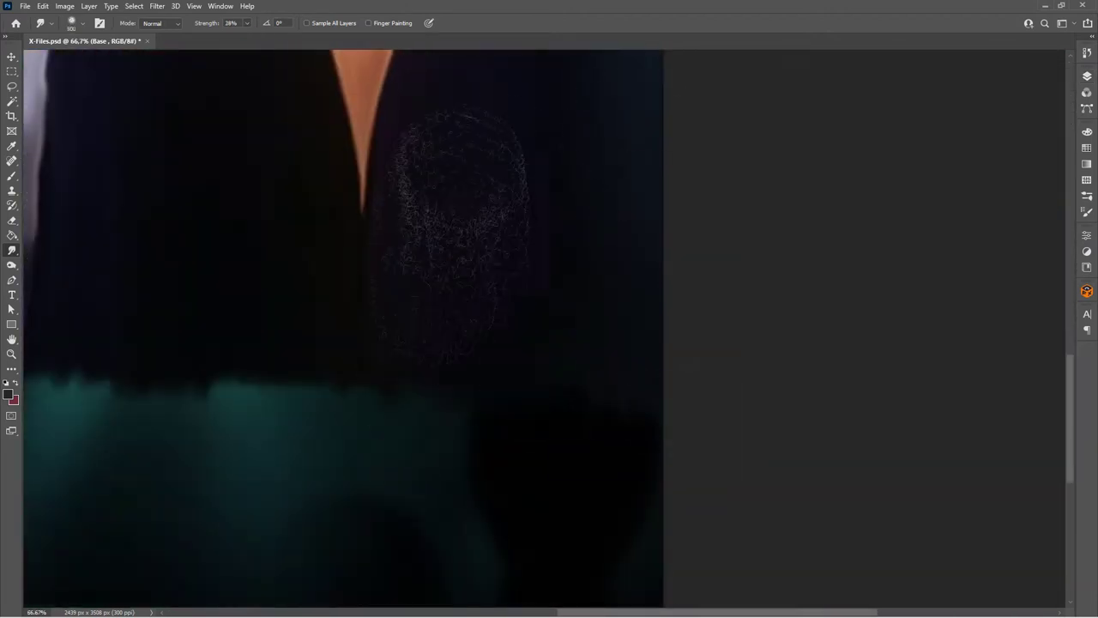
key("ctrl+z")
scroll(343, 343, "down", 3)
scroll(343, 343, "up", 5)
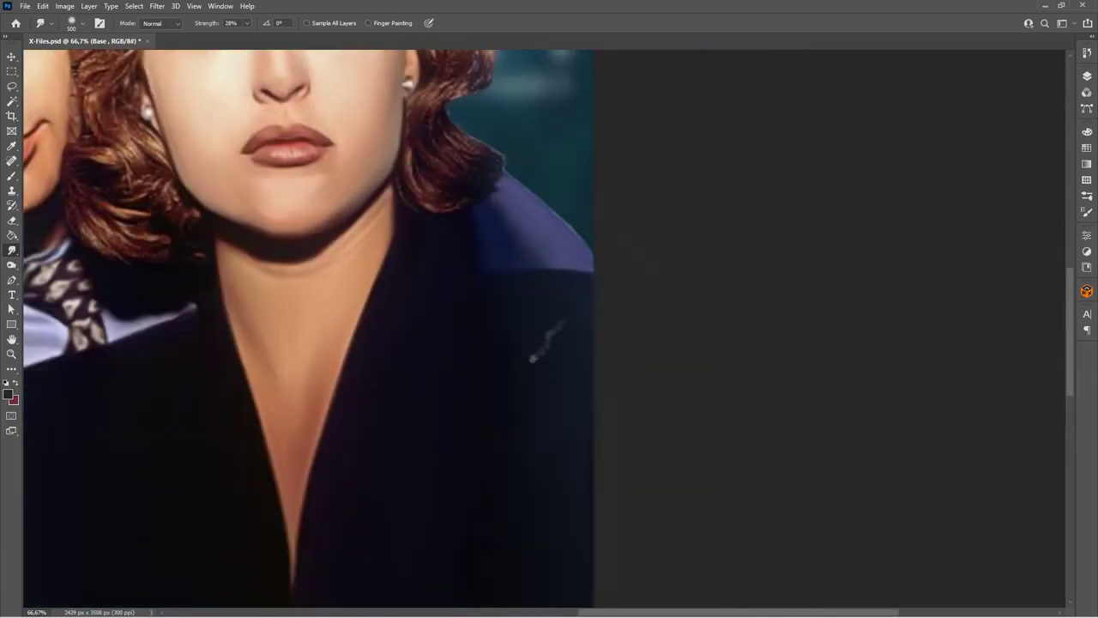
left_click_drag(510, 219, 536, 245)
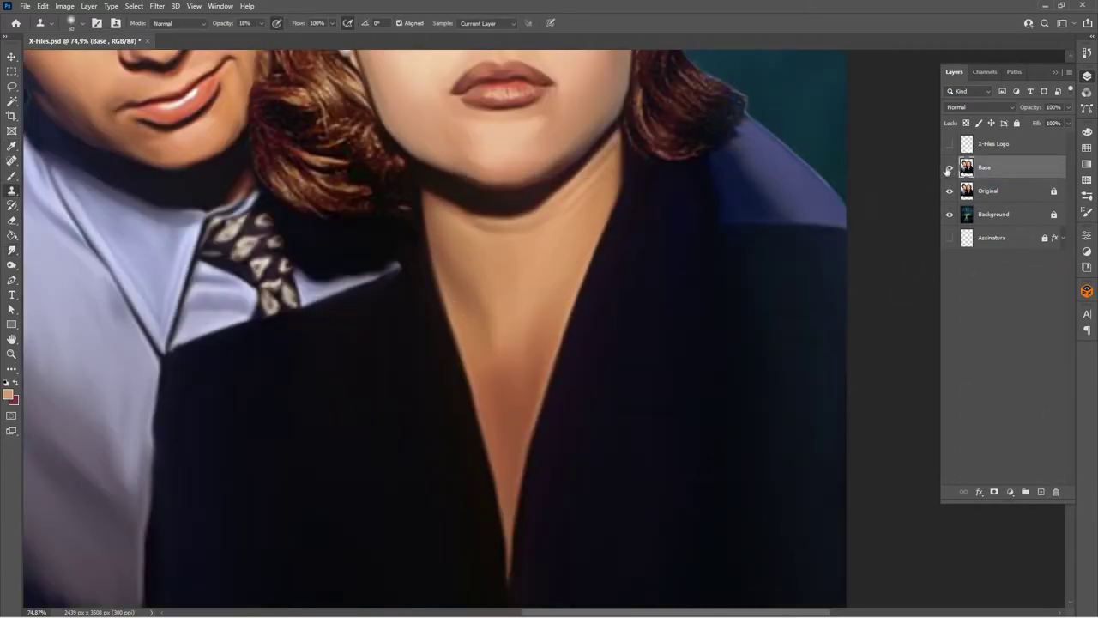
- Set a clone source on the woman's neck and sample its skin tone as the foreground colour
left_click(532, 268)
key("Return")
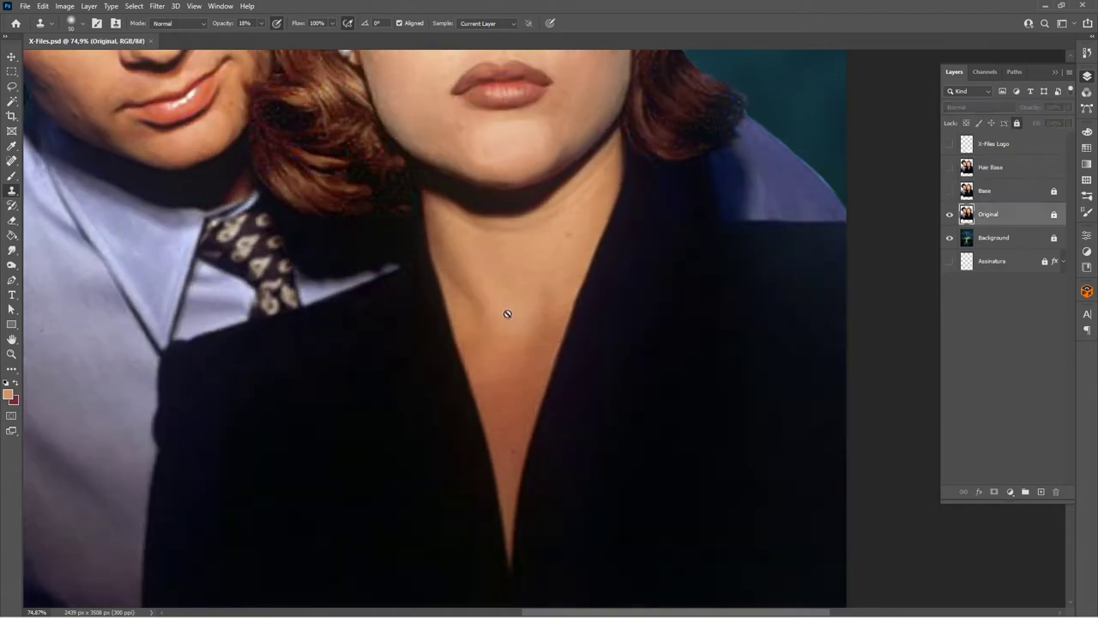
left_click(515, 289, "alt")
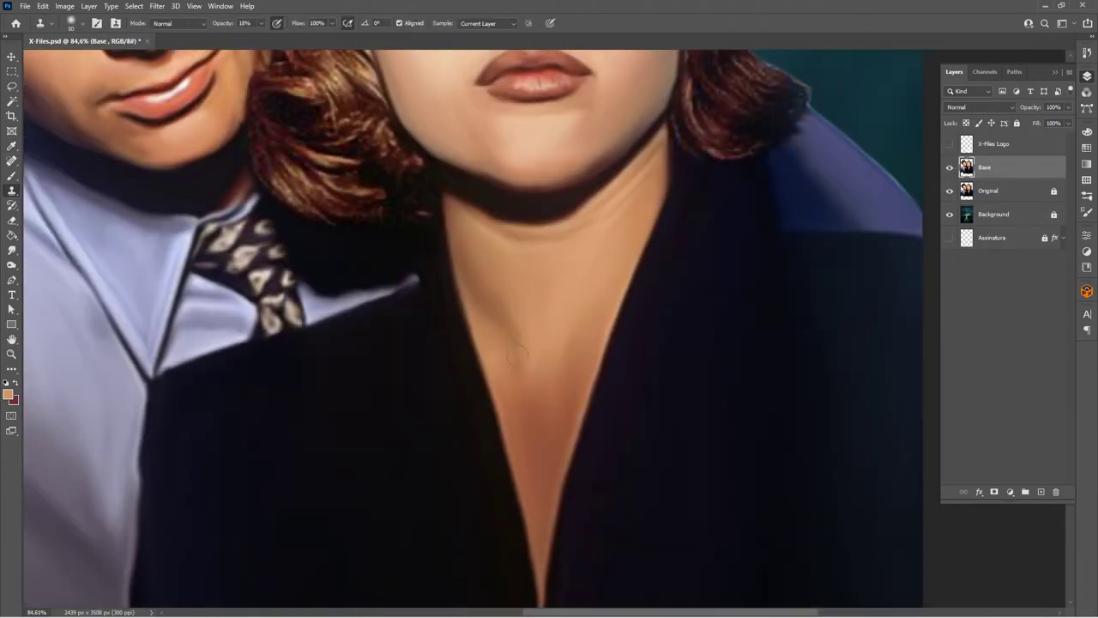
left_click(558, 291, "alt")
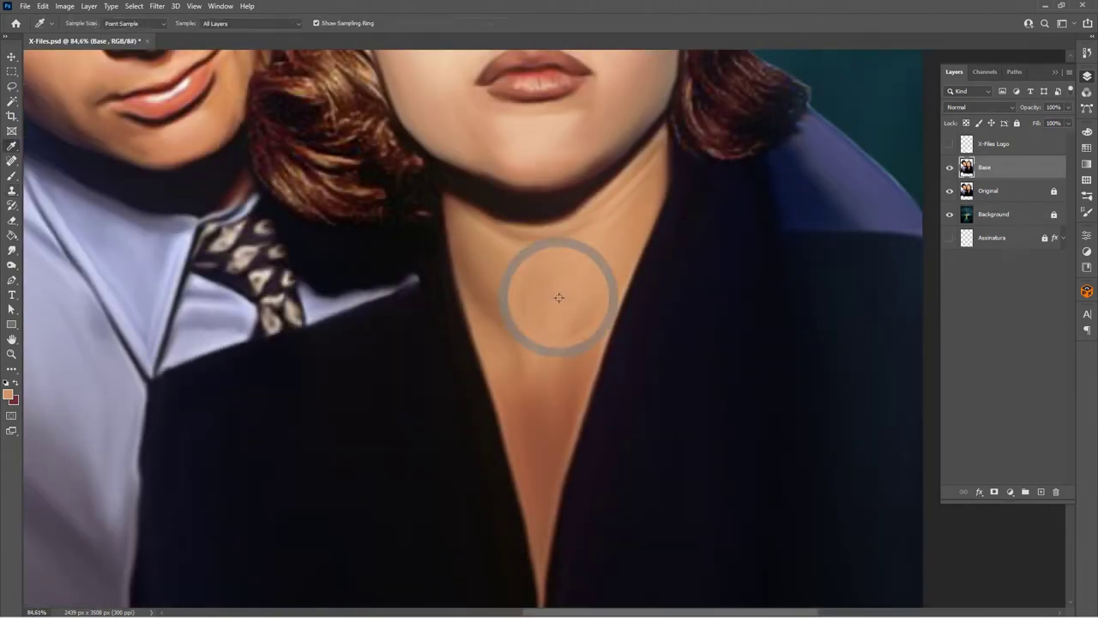
- Switch between the Smudge and Clone Stamp tools and fit the whole image on screen
key("r")
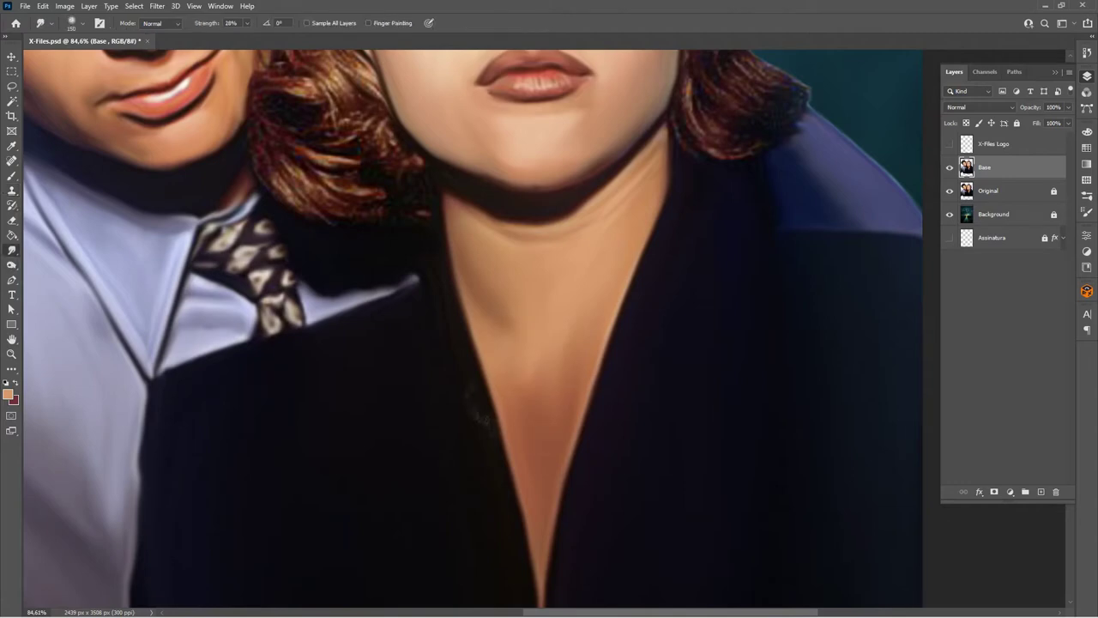
key("s")
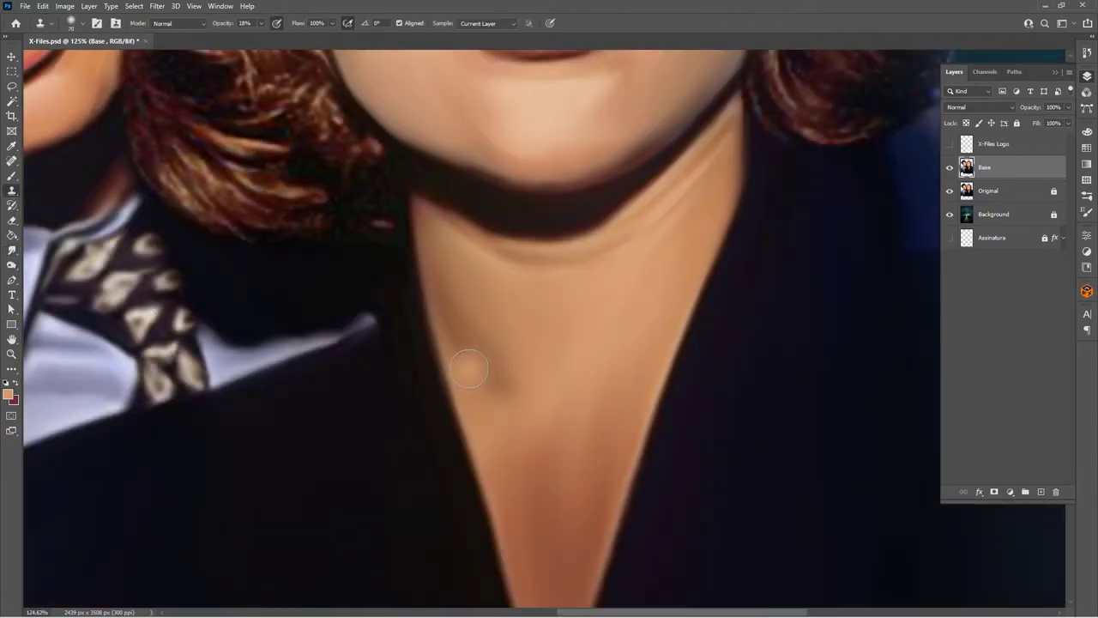
key("ctrl+0")
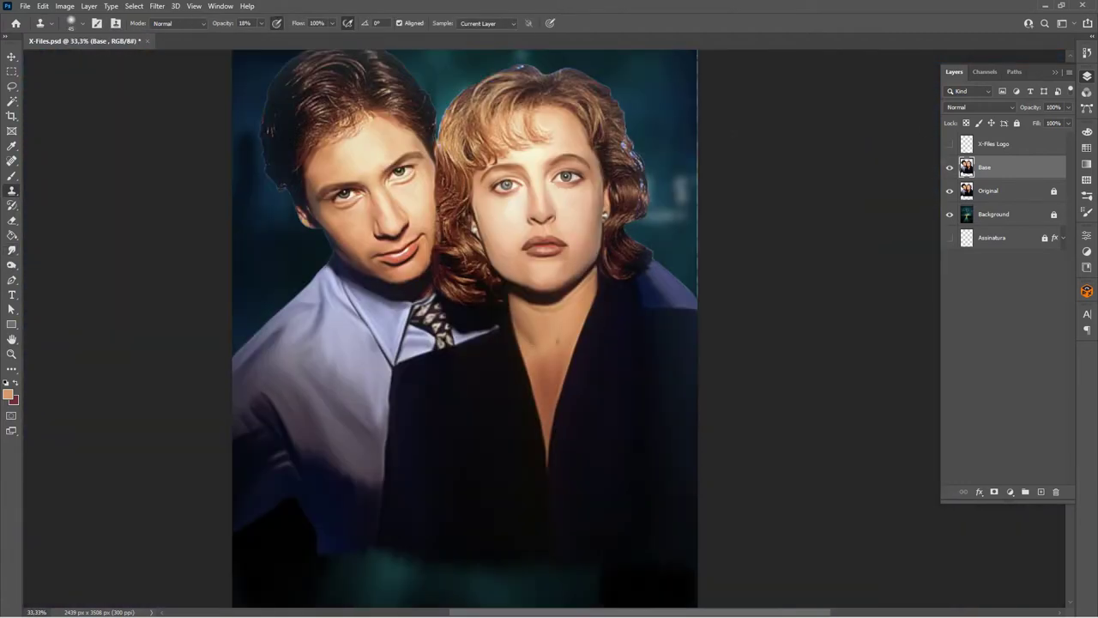
scroll(530, 348, "up", 5)
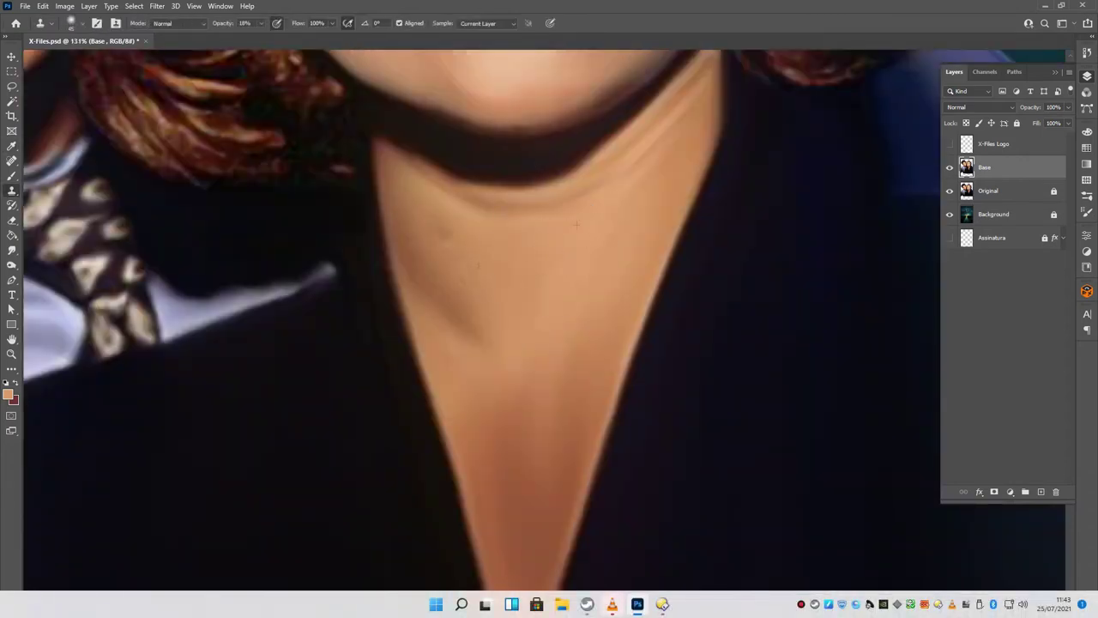
key("ctrl+0")
scroll(619, 353, "up", 3)
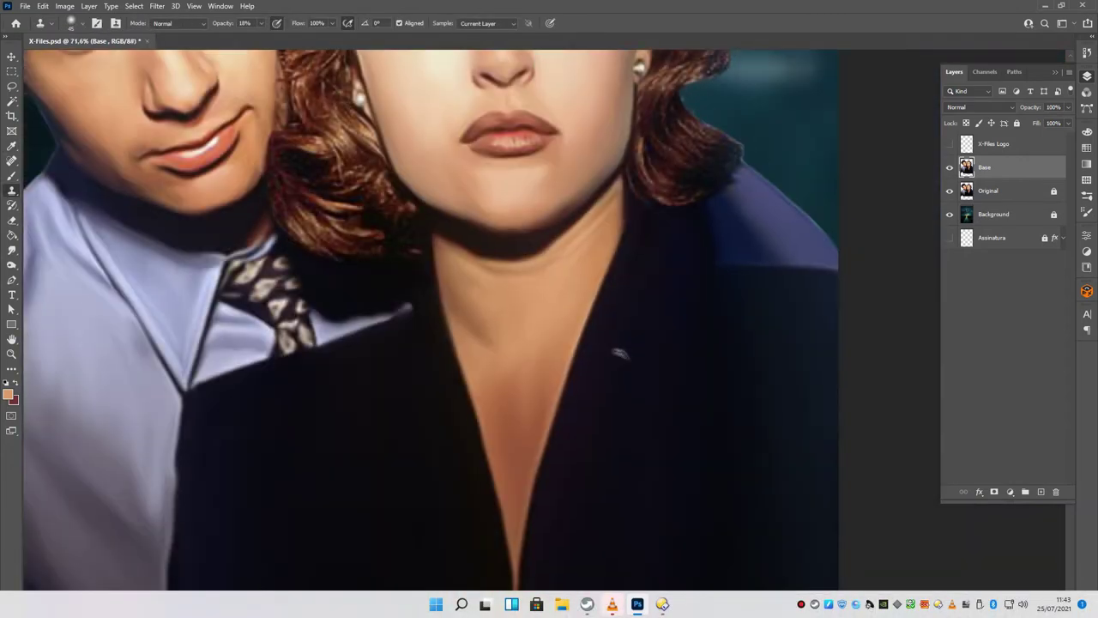
key("ctrl+0")
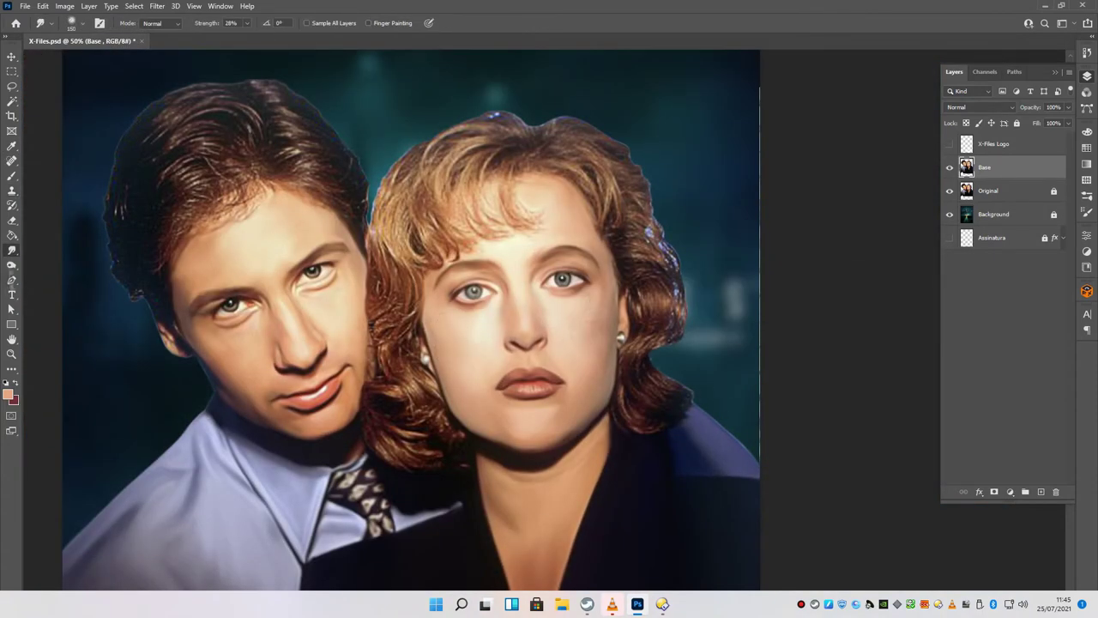
- Smudge the colourful noise on the man's ear into skin tones at 55% strength
key("o")
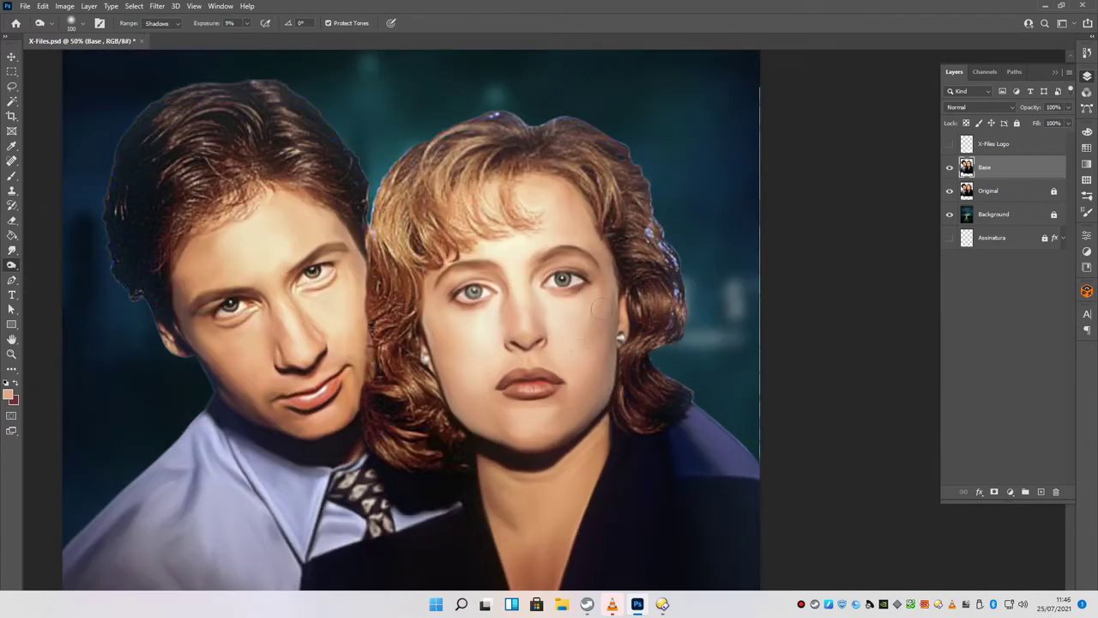
key("r")
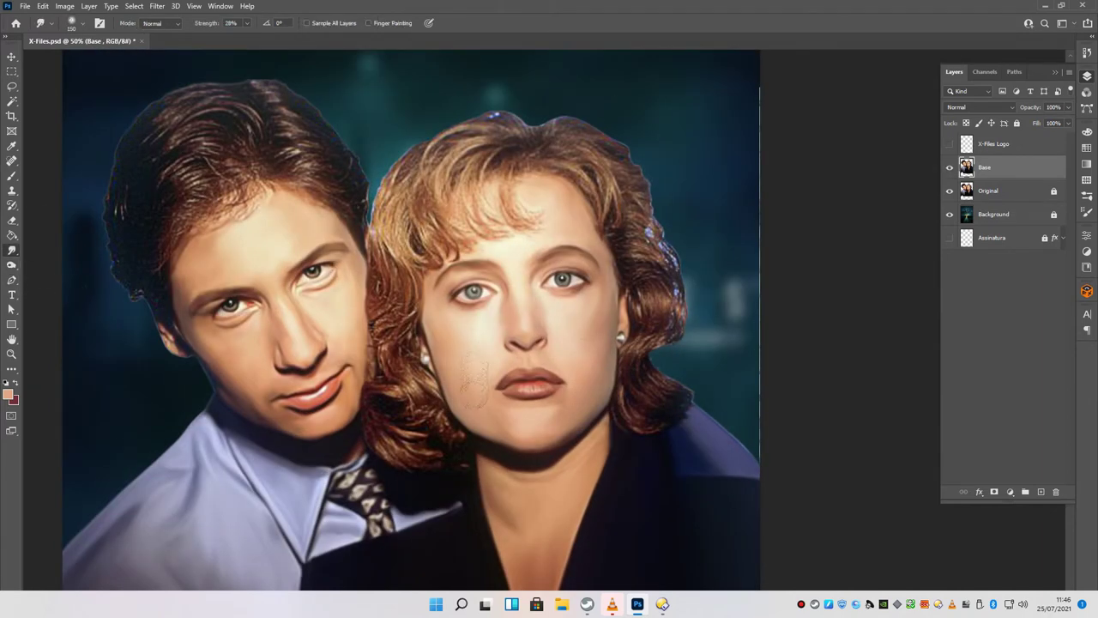
key("5")
key("5")
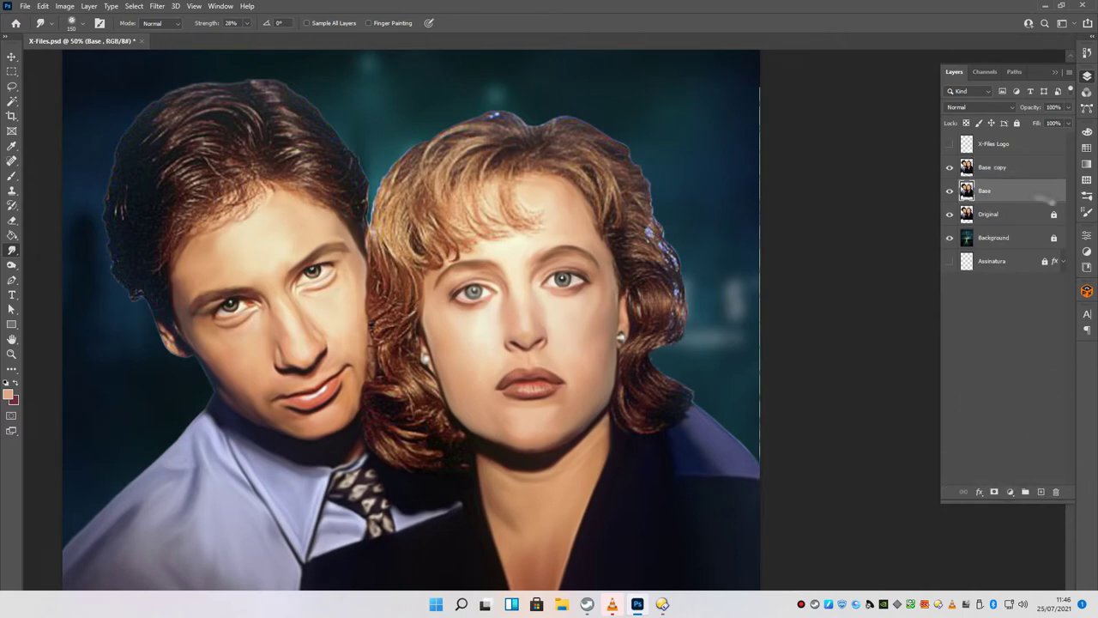
scroll(255, 288, "up", 5)
mouse_move(196, 351)
left_mouse_down()
mouse_move(248, 446)
mouse_move(343, 502)
left_mouse_up()
left_click_drag(246, 296, 275, 459)
left_click_drag(253, 412, 235, 314)
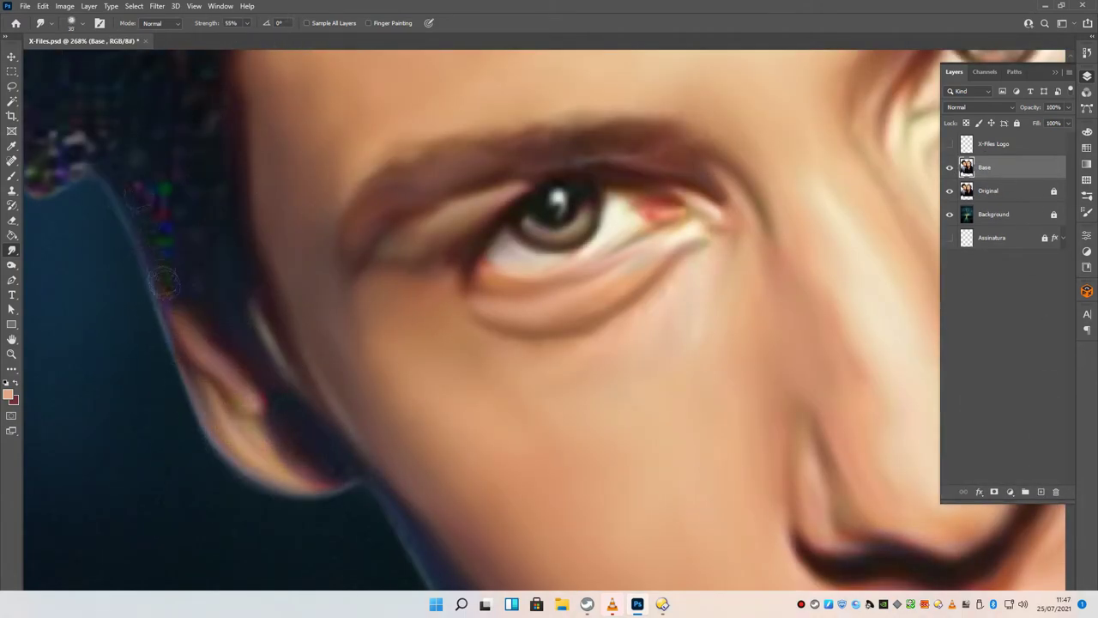
- Fit the image on screen and duplicate Base into a new Hair layer above it
key("ctrl+minus")
key("ctrl+minus")
key("ctrl+minus")
key("ctrl+0")
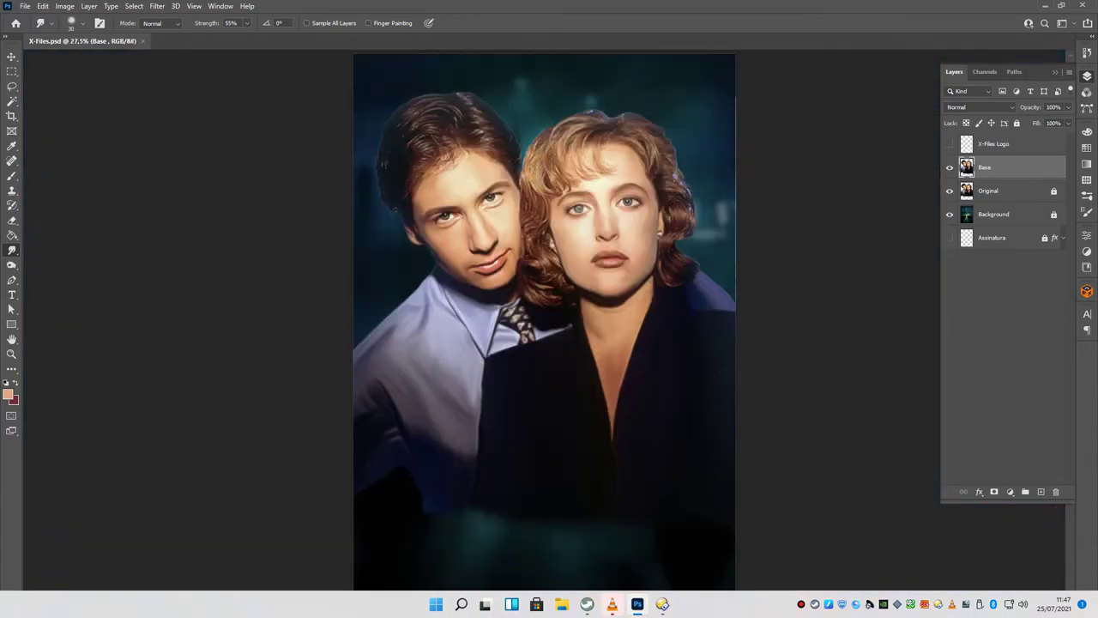
scroll(589, 333, "up", 3)
key("ctrl+0")
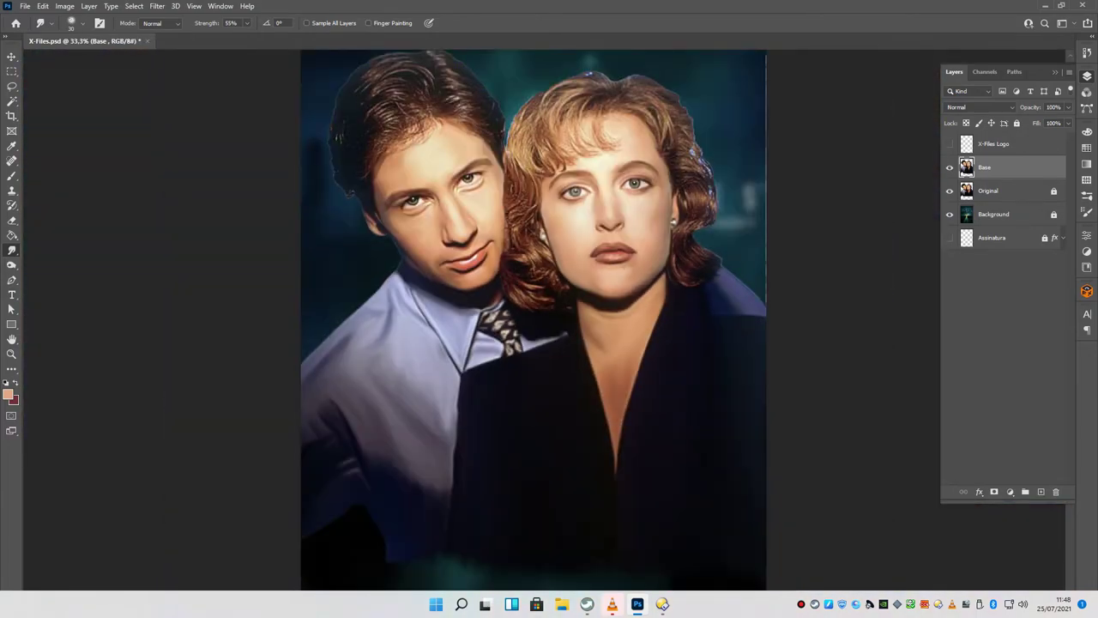
key("ctrl+j")
- Zoom in and smudge the man's hair crown into smoother streaks
left_click_drag(621, 269, 632, 310)
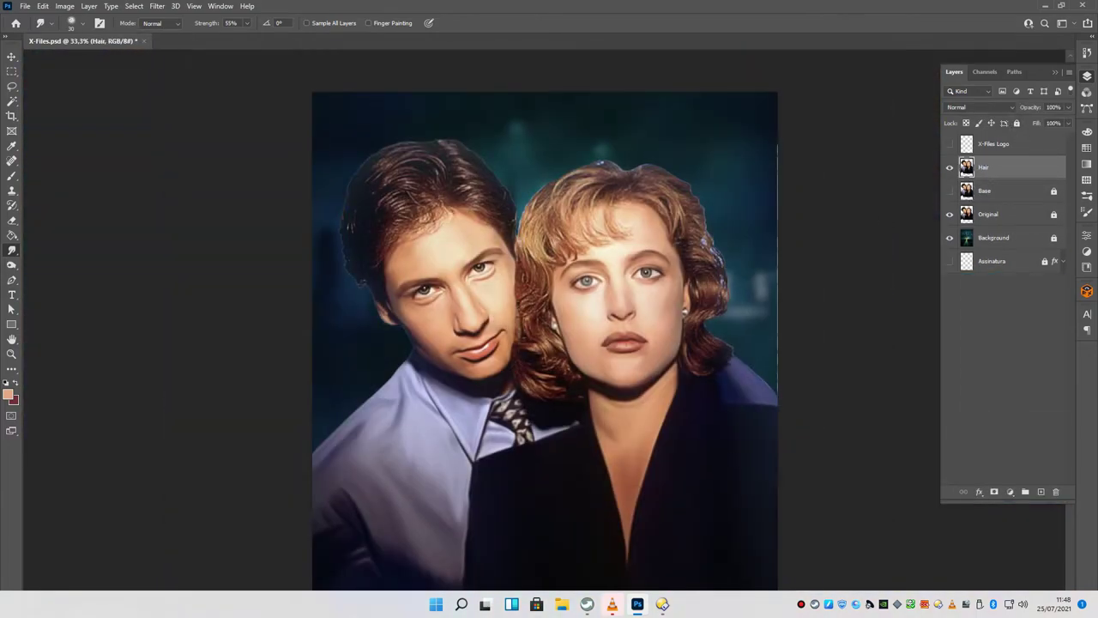
key("shift+Tab")
scroll(397, 190, "up", 4)
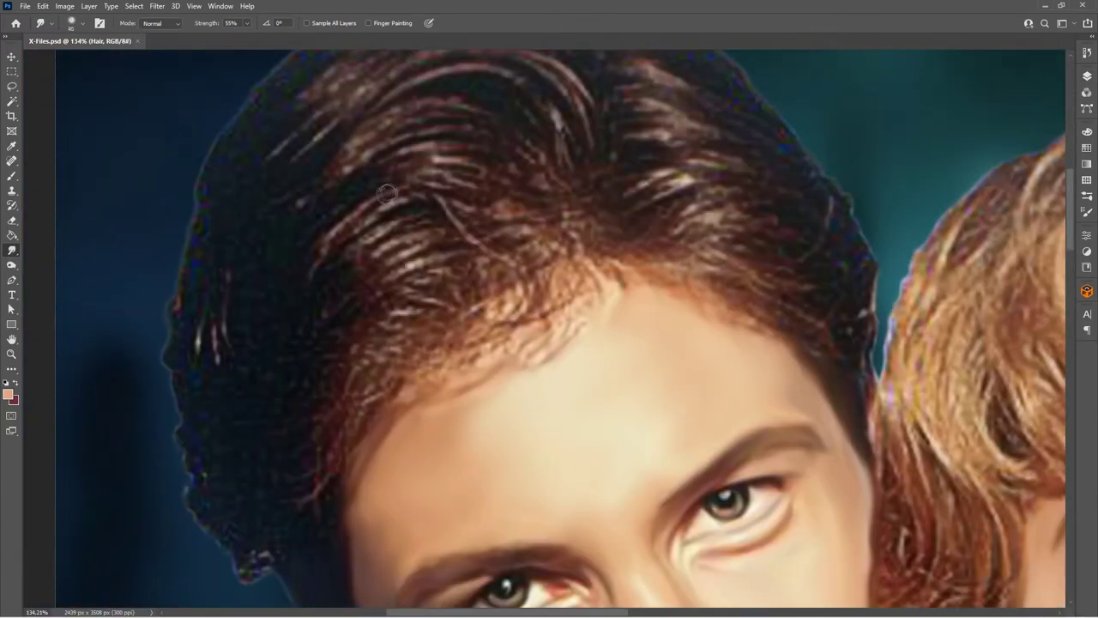
mouse_move(335, 249)
left_mouse_down()
mouse_move(420, 233)
mouse_move(429, 257)
mouse_move(463, 253)
left_mouse_up()
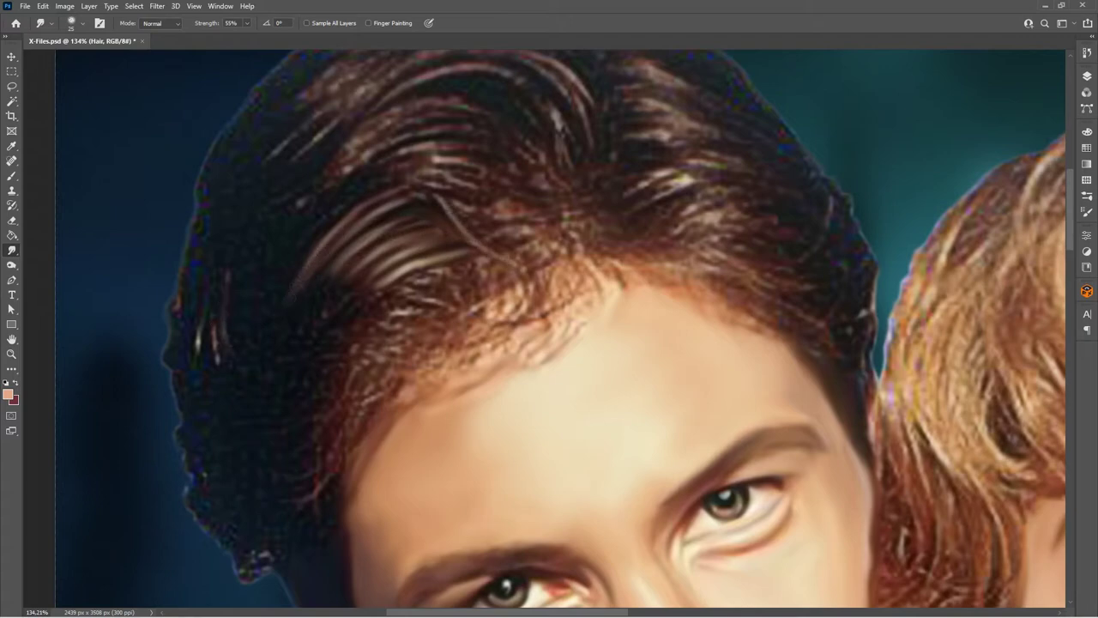
left_click_drag(333, 194, 345, 156)
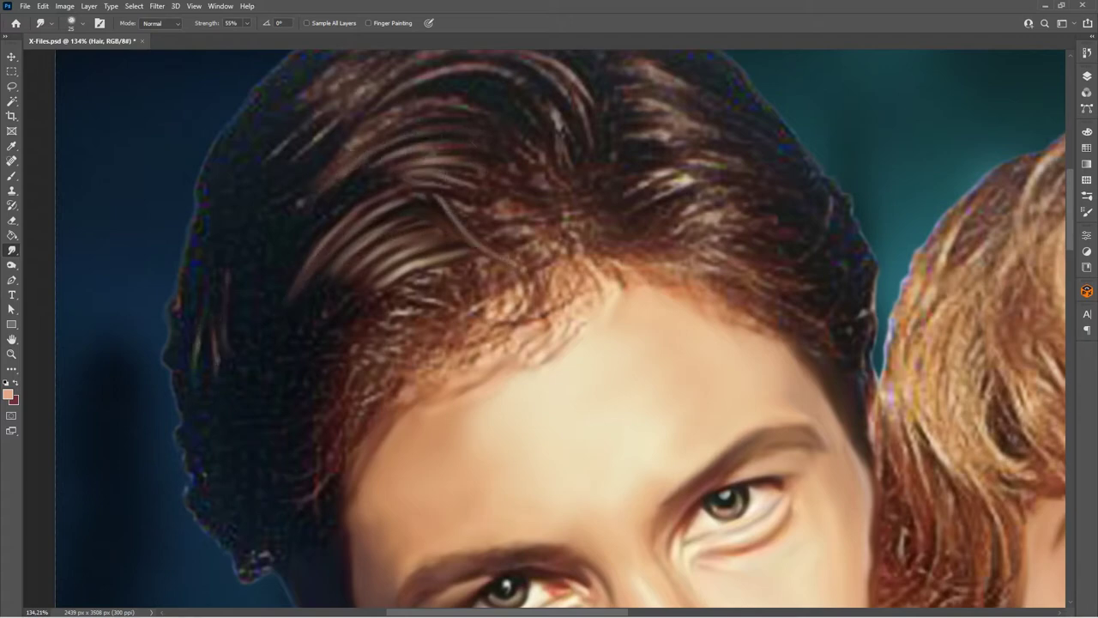
left_click_drag(437, 153, 356, 169)
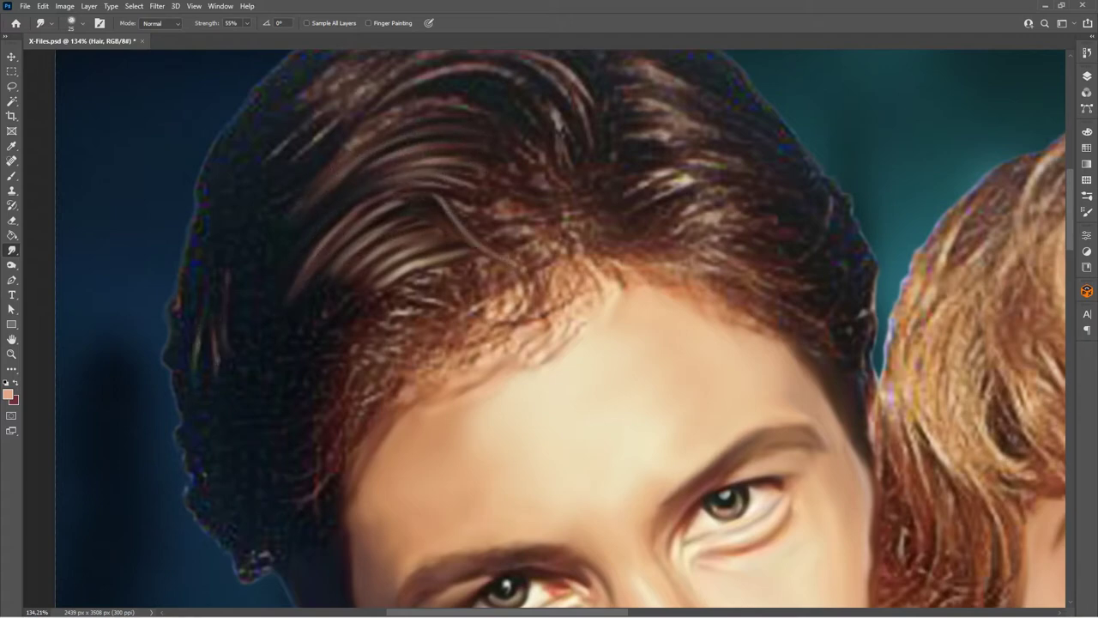
left_click_drag(485, 109, 326, 167)
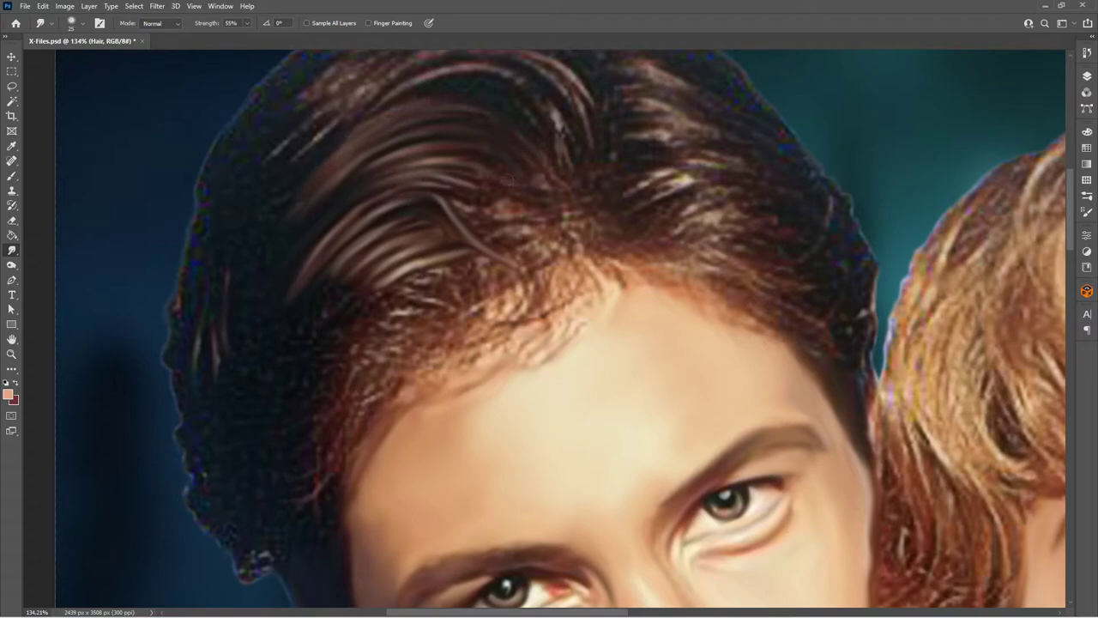
- Smooth the man's strands above the forehead and along the hair's outer top edge
left_click_drag(481, 196, 460, 214)
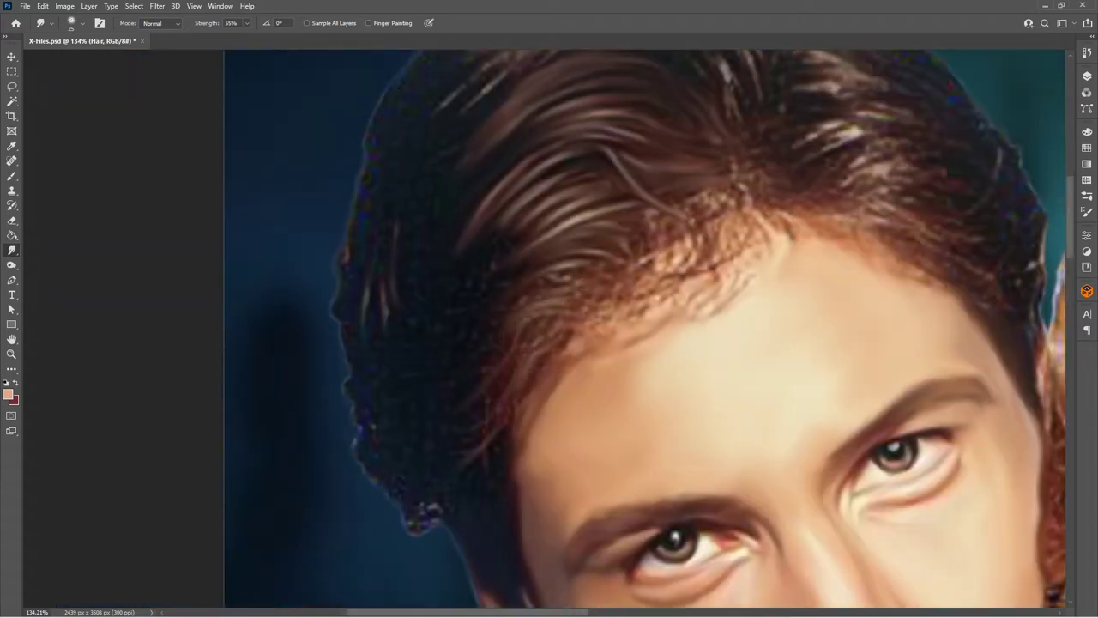
left_click_drag(580, 308, 515, 273)
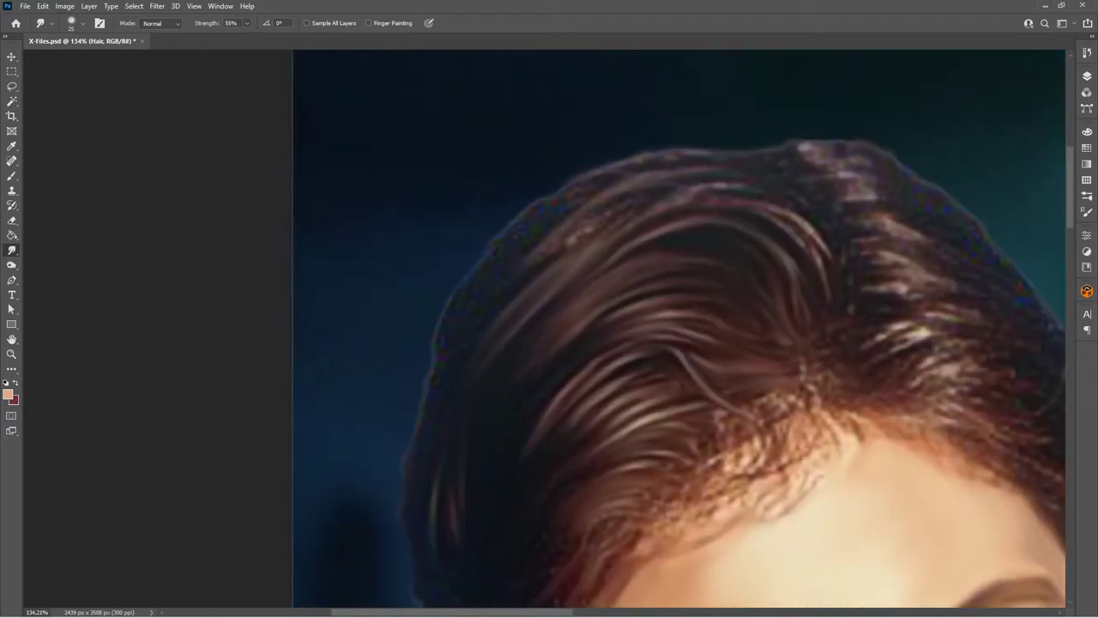
mouse_move(760, 190)
left_mouse_down()
mouse_move(652, 199)
mouse_move(523, 283)
left_mouse_up()
left_click_drag(832, 258, 750, 204)
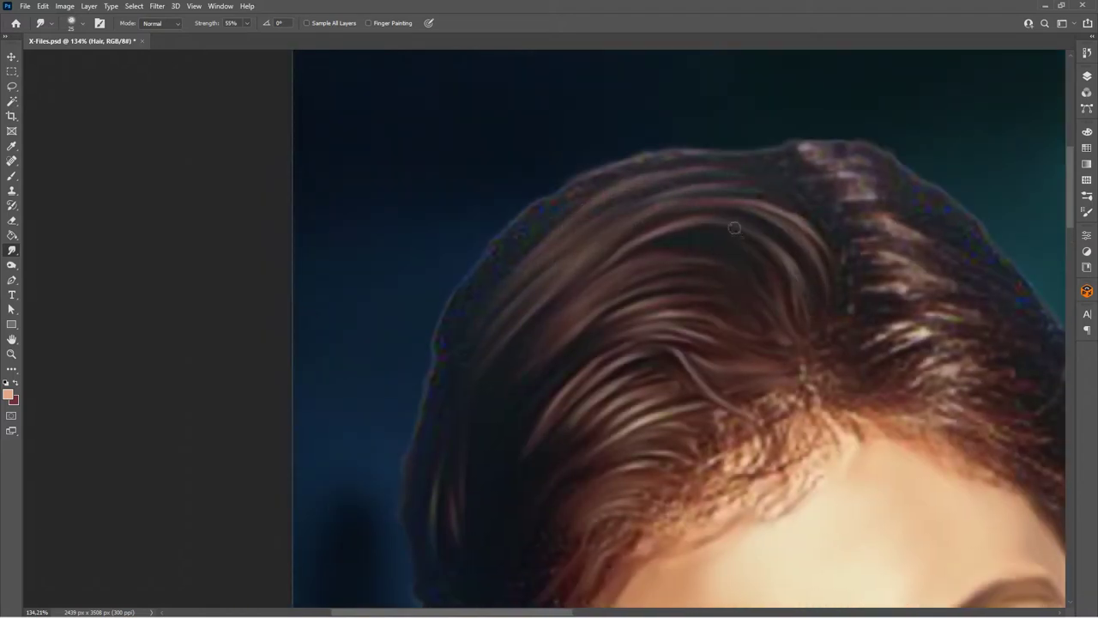
left_click_drag(592, 167, 652, 158)
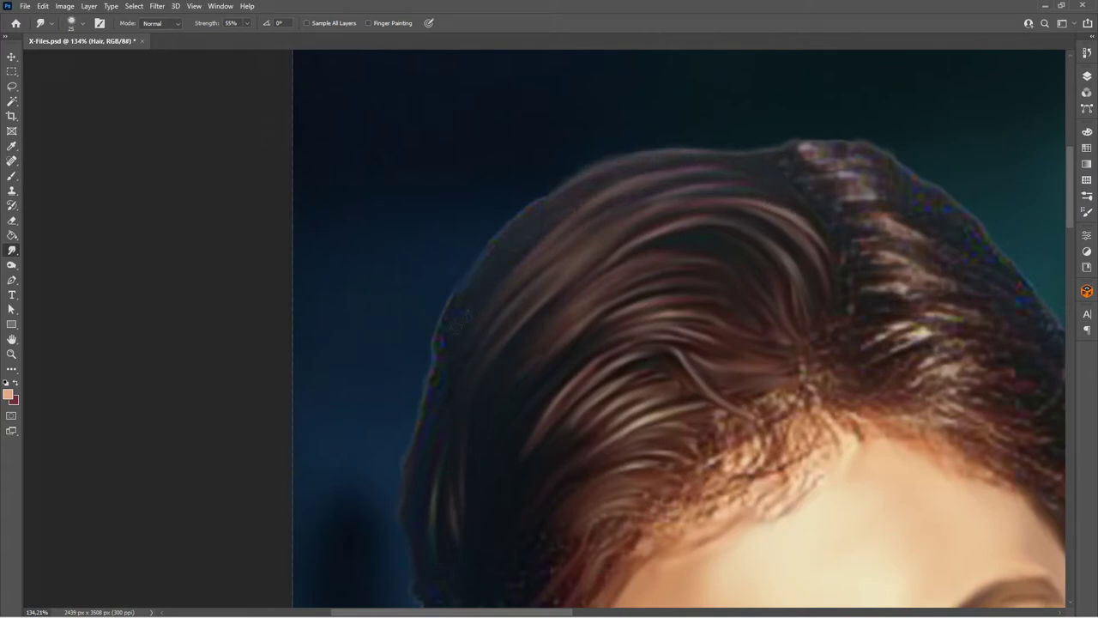
left_click_drag(796, 168, 883, 167)
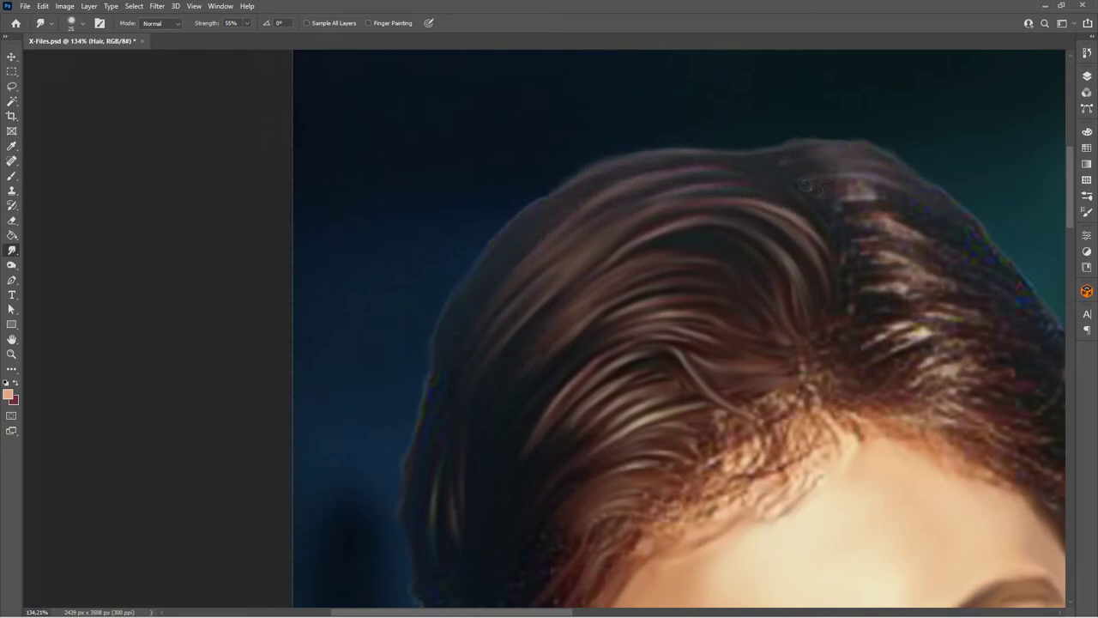
- Smudge the strands at the man's hairline above the eyebrow
scroll(331, 309, "down", 5)
scroll(330, 309, "up", 7)
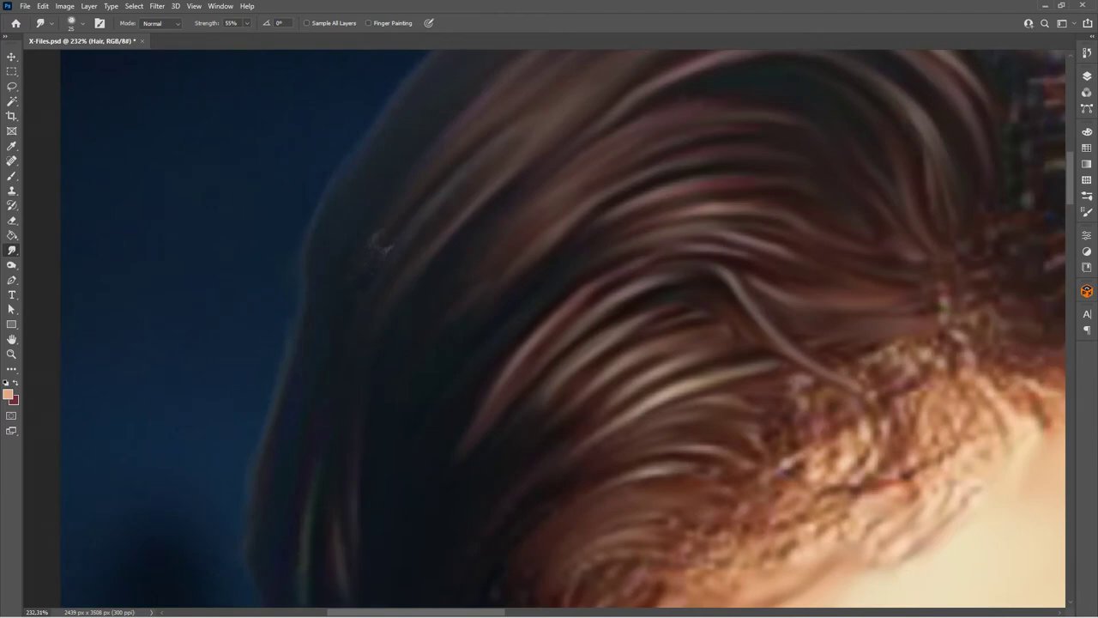
scroll(331, 309, "down", 5)
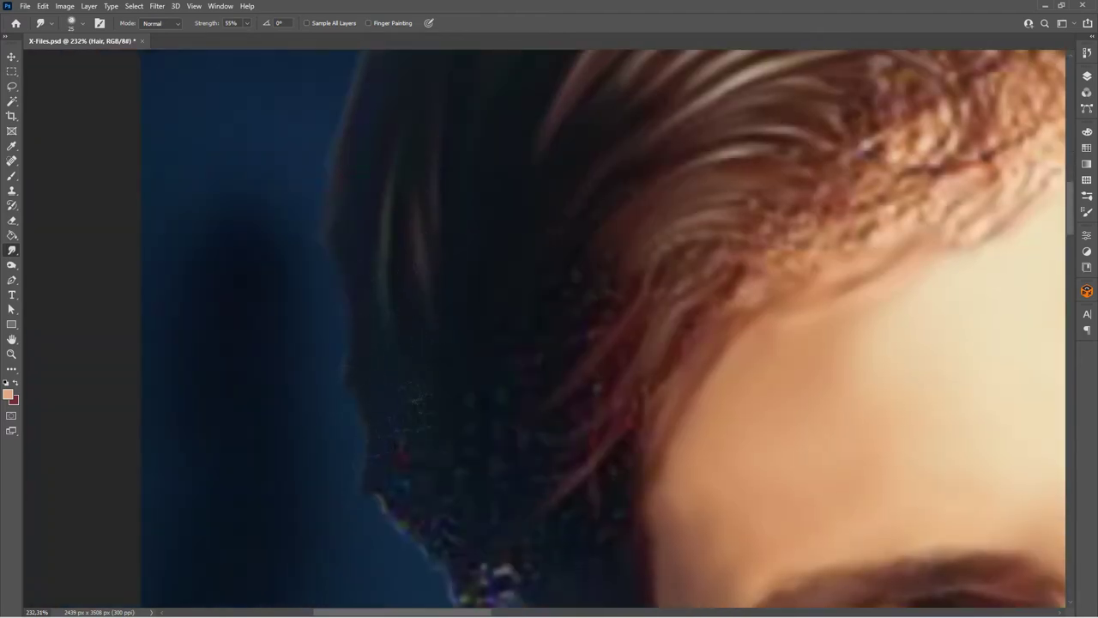
left_click_drag(399, 431, 204, 262)
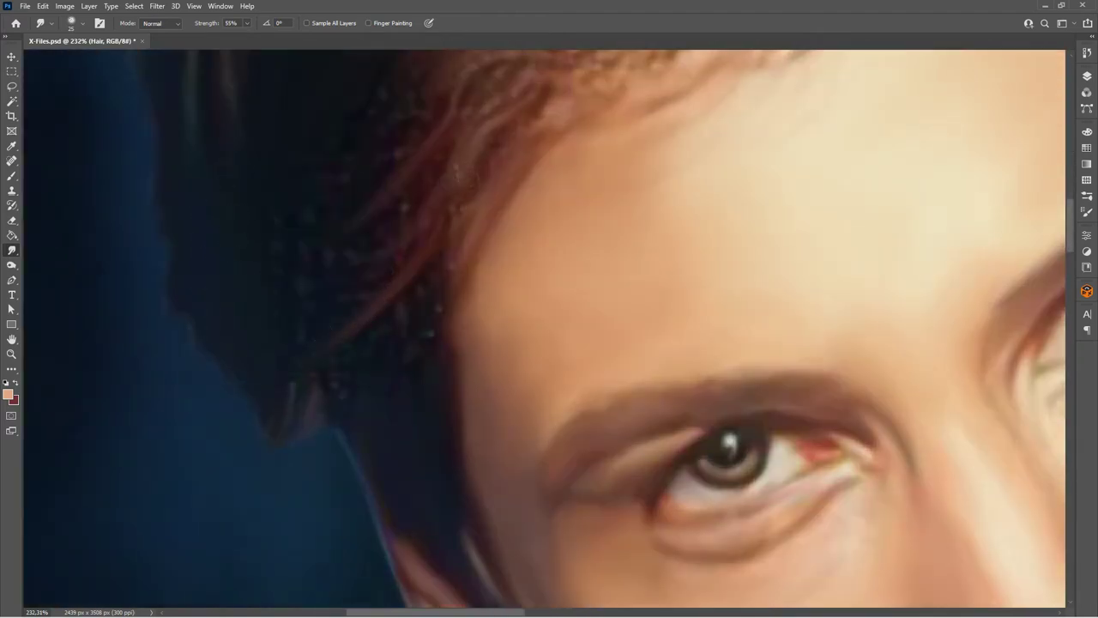
scroll(287, 397, "up", 4)
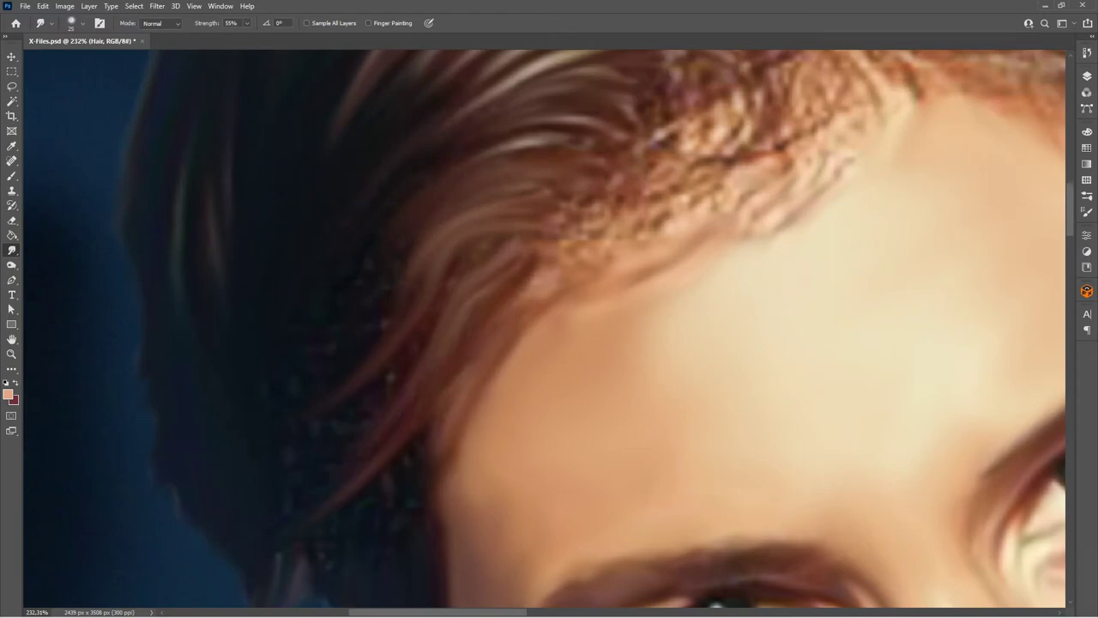
left_click_drag(515, 270, 600, 193)
left_click_drag(454, 262, 425, 348)
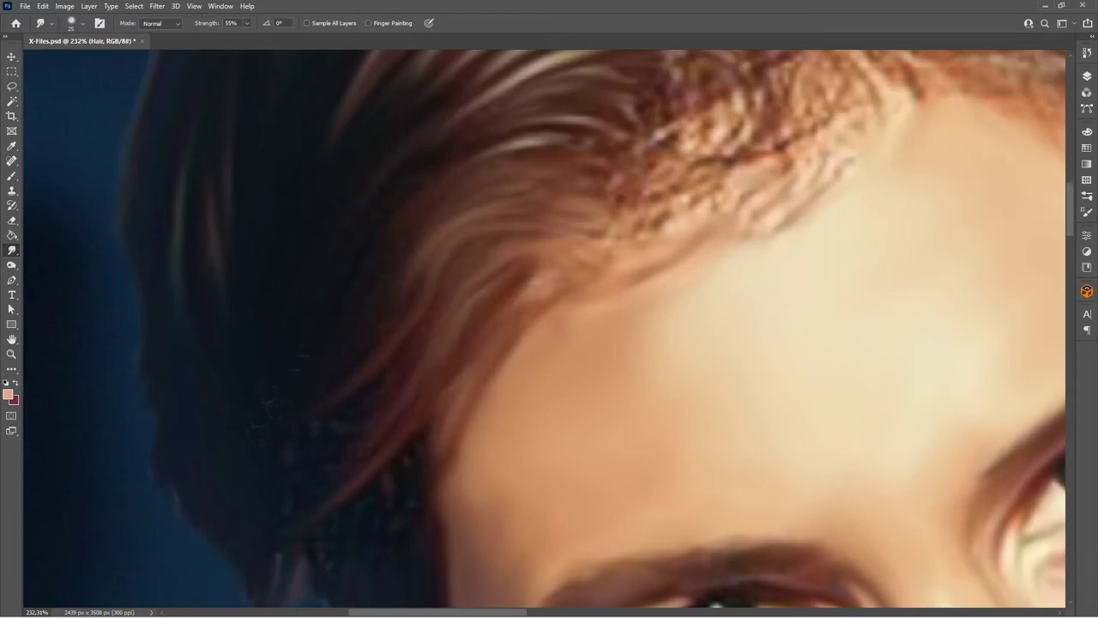
- At 100% view, blend the streaky hairline strands around the parting into the skin
key("ctrl+1")
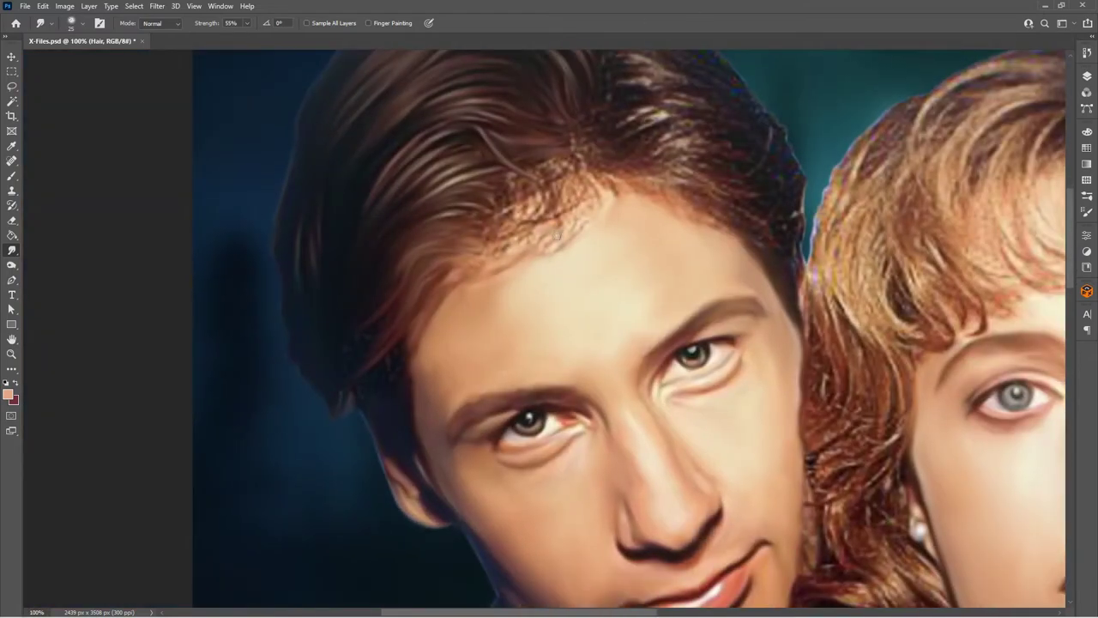
scroll(600, 146, "up", 2)
left_click_drag(433, 324, 448, 273)
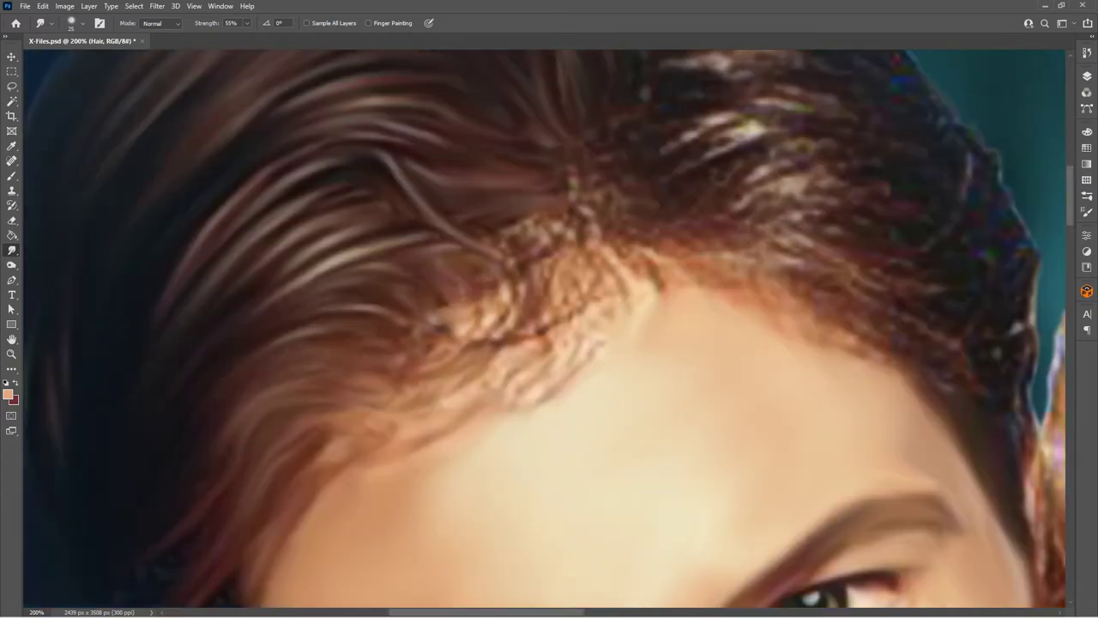
left_click_drag(514, 268, 556, 228)
left_click_drag(511, 317, 580, 249)
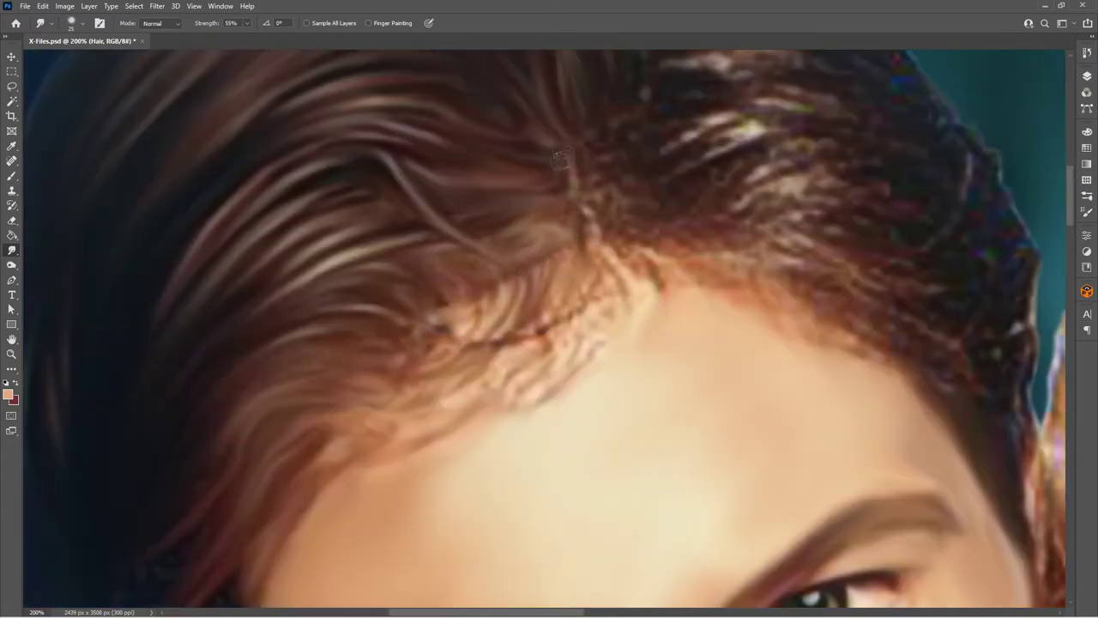
mouse_move(566, 154)
left_mouse_down()
mouse_move(601, 245)
mouse_move(433, 331)
left_mouse_up()
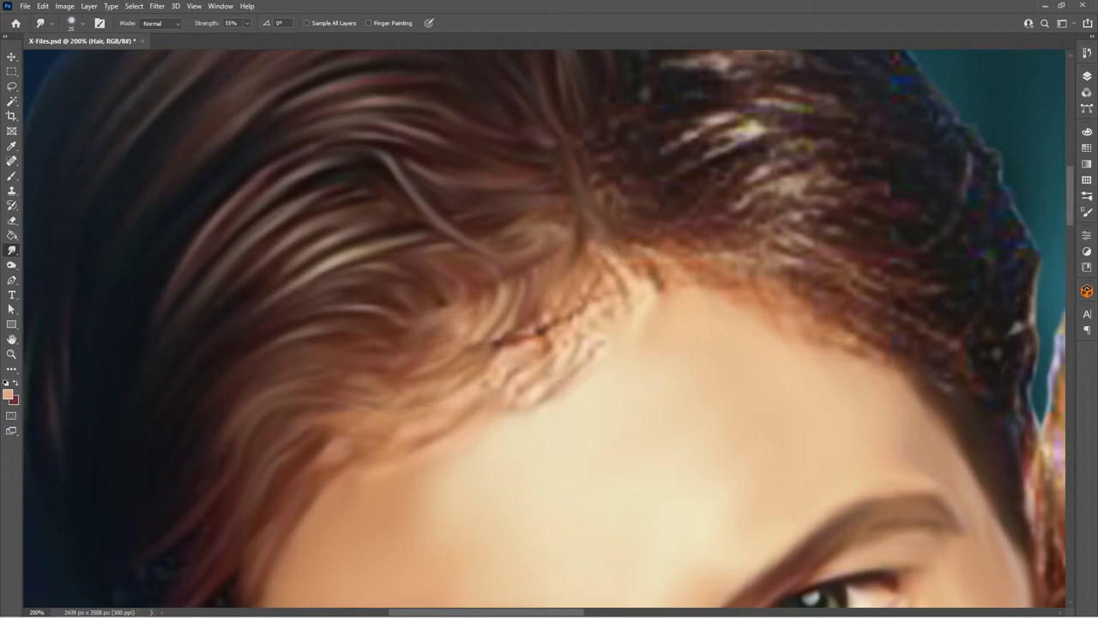
left_click_drag(476, 384, 536, 330)
left_click_drag(528, 371, 571, 316)
mouse_move(514, 416)
left_mouse_down()
mouse_move(613, 296)
mouse_move(583, 244)
mouse_move(478, 145)
left_mouse_up()
- Smooth the bright streaks in the lower part of the man's dark hair
key("ctrl+0")
scroll(838, 435, "up", 10)
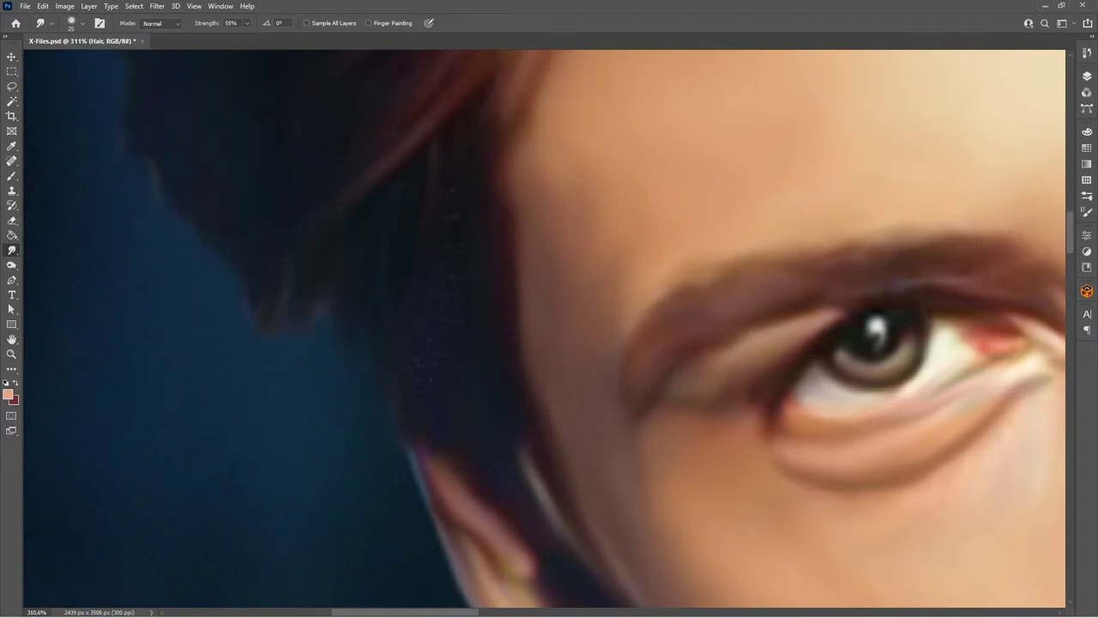
key("ctrl+0")
scroll(483, 331, "up", 3)
scroll(483, 331, "up", 2)
scroll(483, 331, "up", 2)
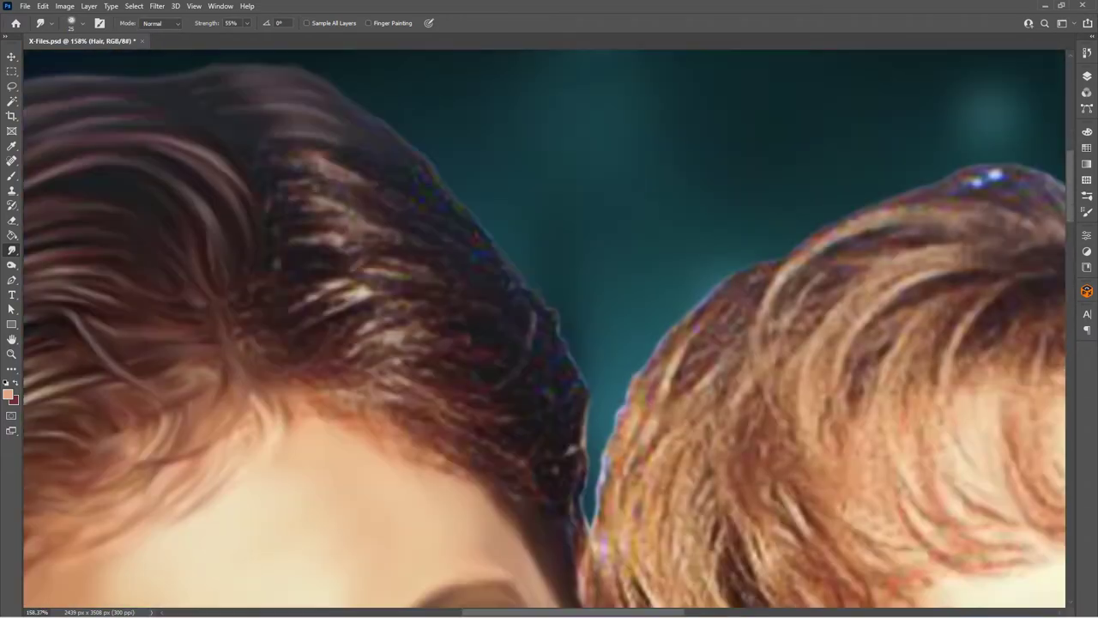
scroll(427, 341, "up", 2)
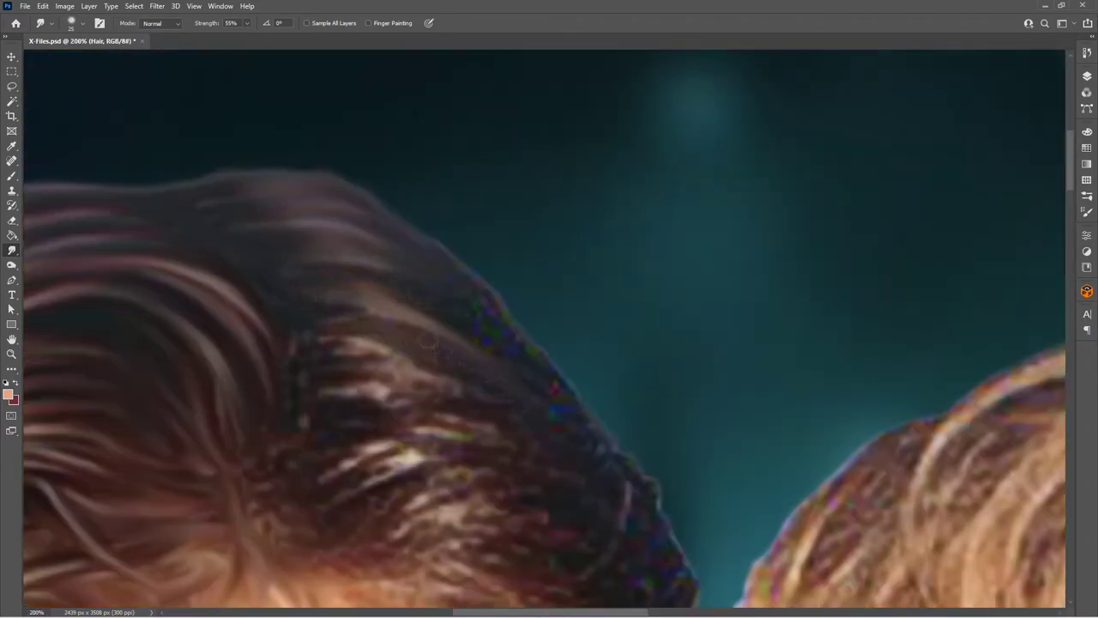
scroll(556, 368, "down", 3)
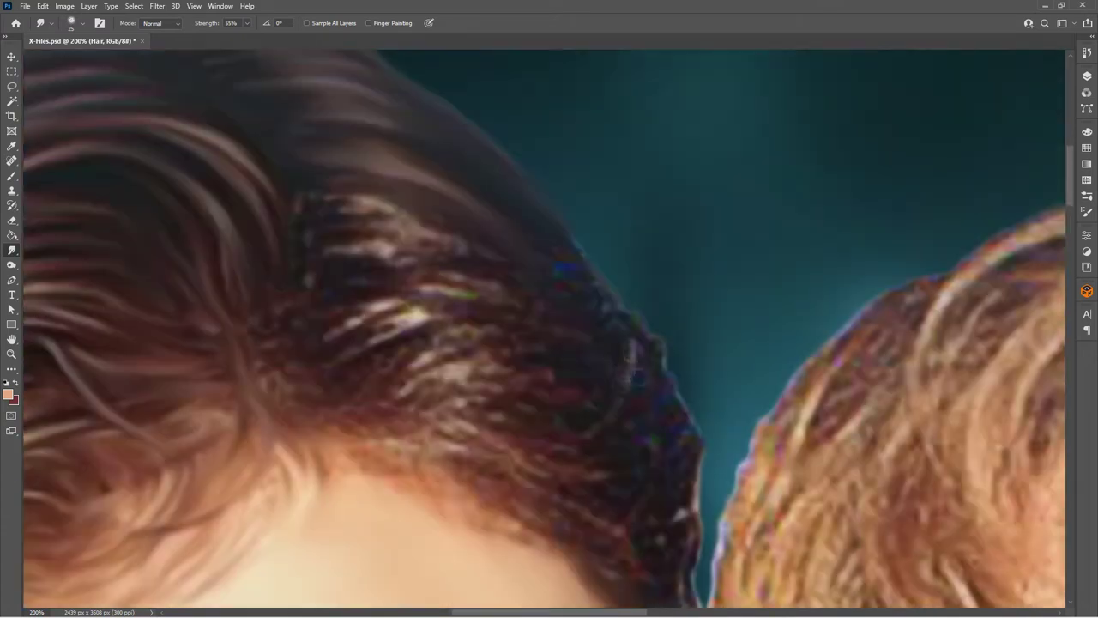
left_click_drag(291, 337, 523, 313)
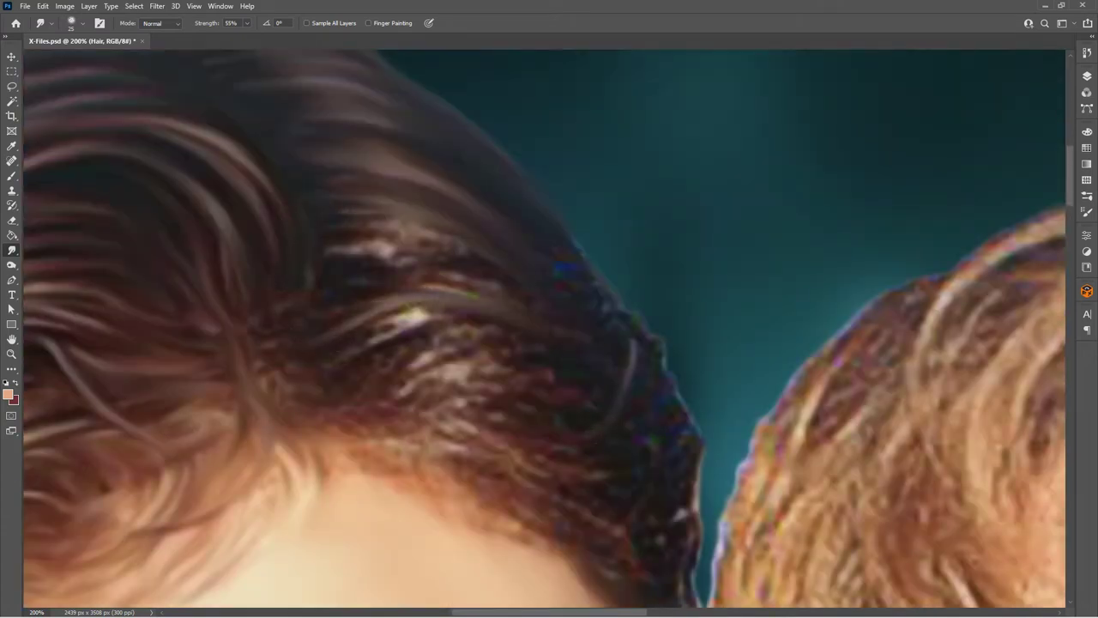
left_click_drag(368, 326, 575, 360)
left_click_drag(335, 300, 532, 310)
- Smooth the bright streaks higher up and toward the right side of the hair
left_click_drag(326, 269, 493, 258)
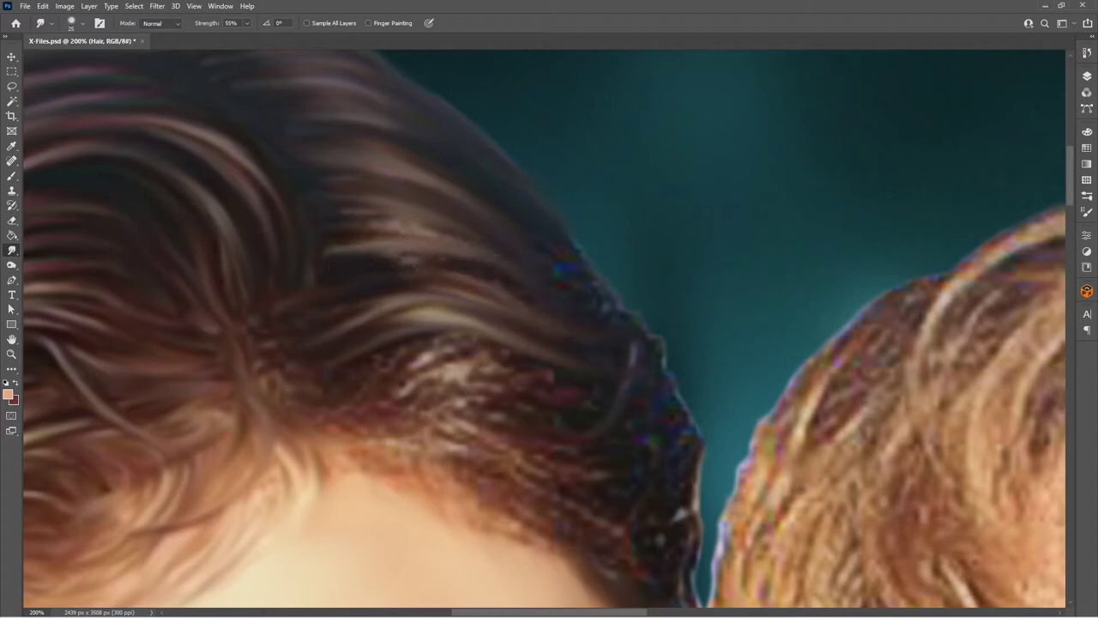
left_click_drag(377, 266, 484, 262)
left_click_drag(332, 237, 481, 228)
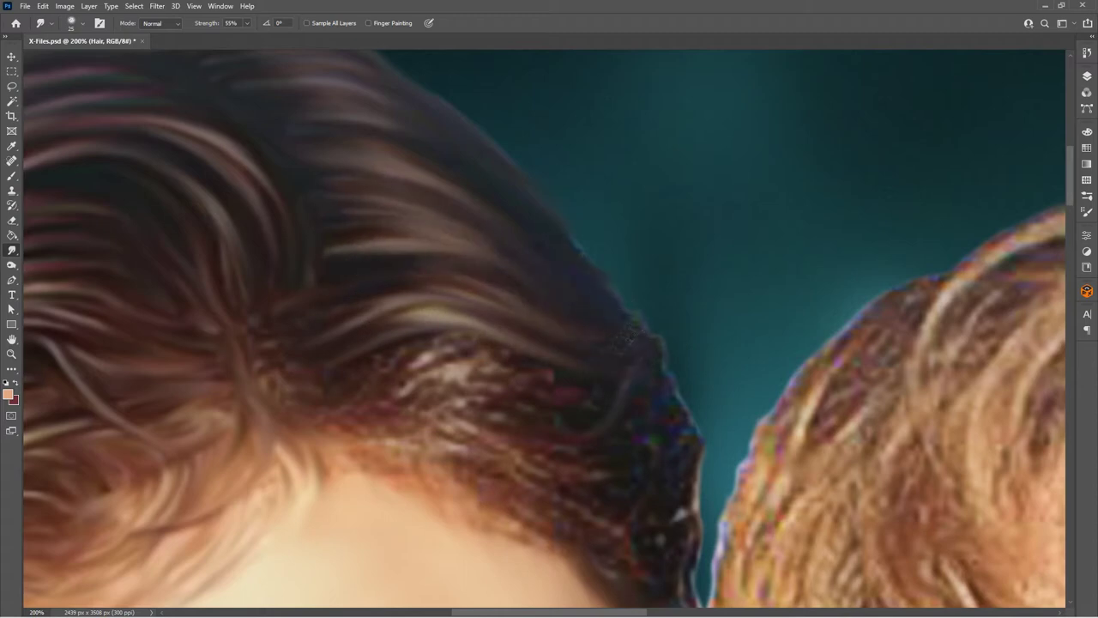
left_click_drag(537, 264, 606, 144)
left_click_drag(493, 258, 635, 258)
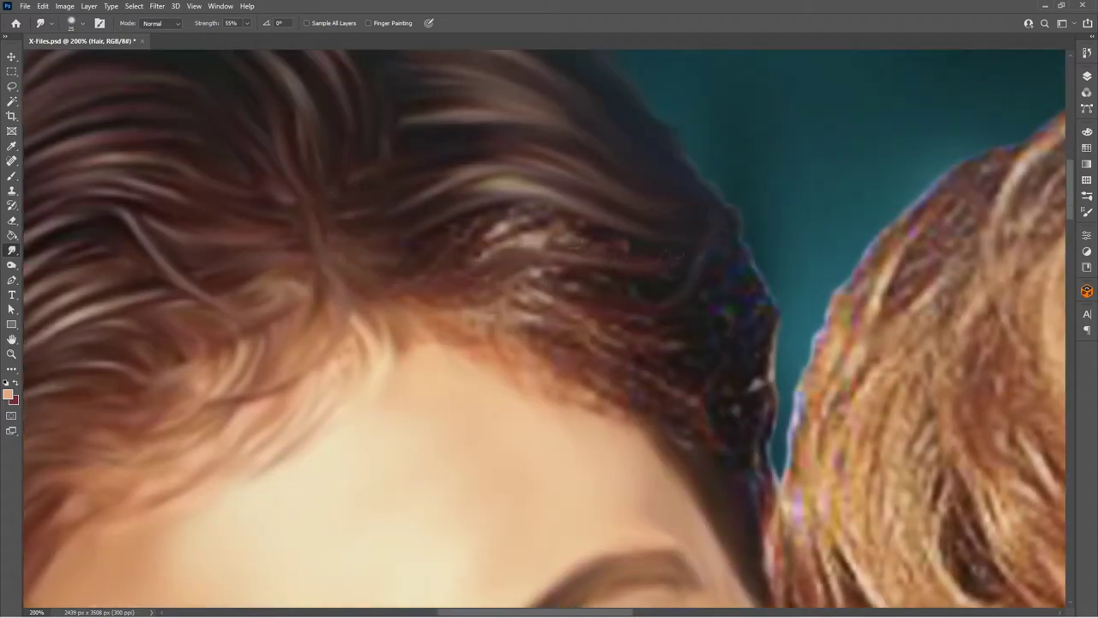
left_click_drag(489, 218, 618, 240)
left_click_drag(468, 244, 669, 253)
- Smudge the noisy colourful streaks along the man's hairline and right edge
left_click_drag(397, 245, 592, 215)
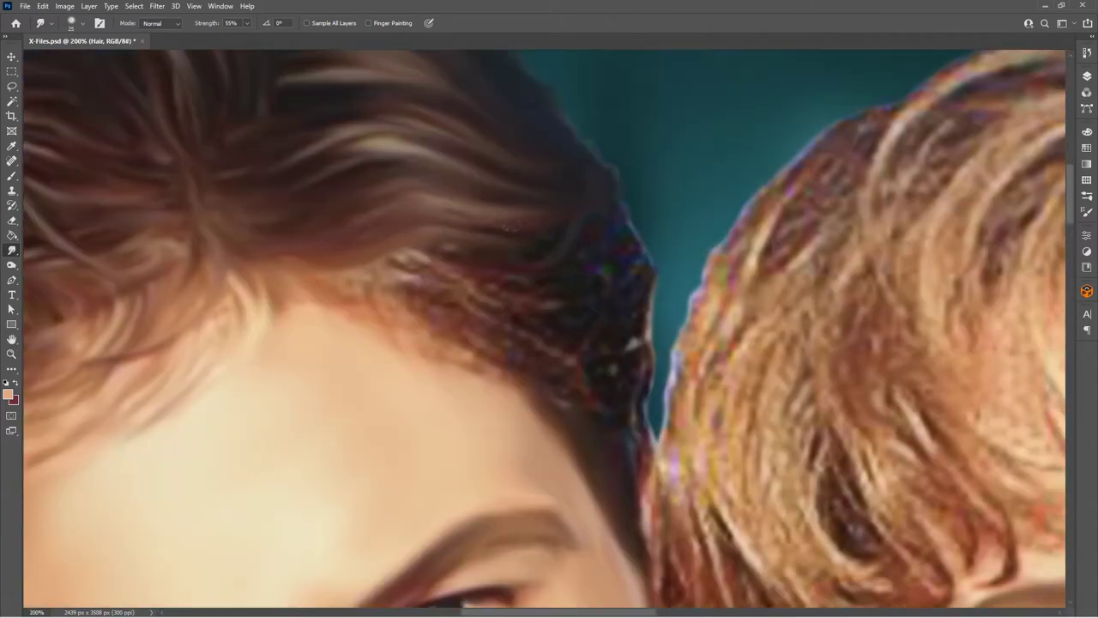
left_click_drag(343, 309, 545, 244)
left_click_drag(476, 283, 574, 301)
mouse_move(643, 210)
left_mouse_down()
mouse_move(549, 296)
mouse_move(403, 291)
mouse_move(613, 373)
mouse_move(643, 265)
mouse_move(648, 360)
left_mouse_up()
mouse_move(377, 309)
left_mouse_down()
mouse_move(515, 365)
mouse_move(600, 429)
mouse_move(648, 540)
mouse_move(648, 446)
left_mouse_up()
- Zoom out and bring the woman's face into view at 100%
key("ctrl+minus")
key("ctrl+minus")
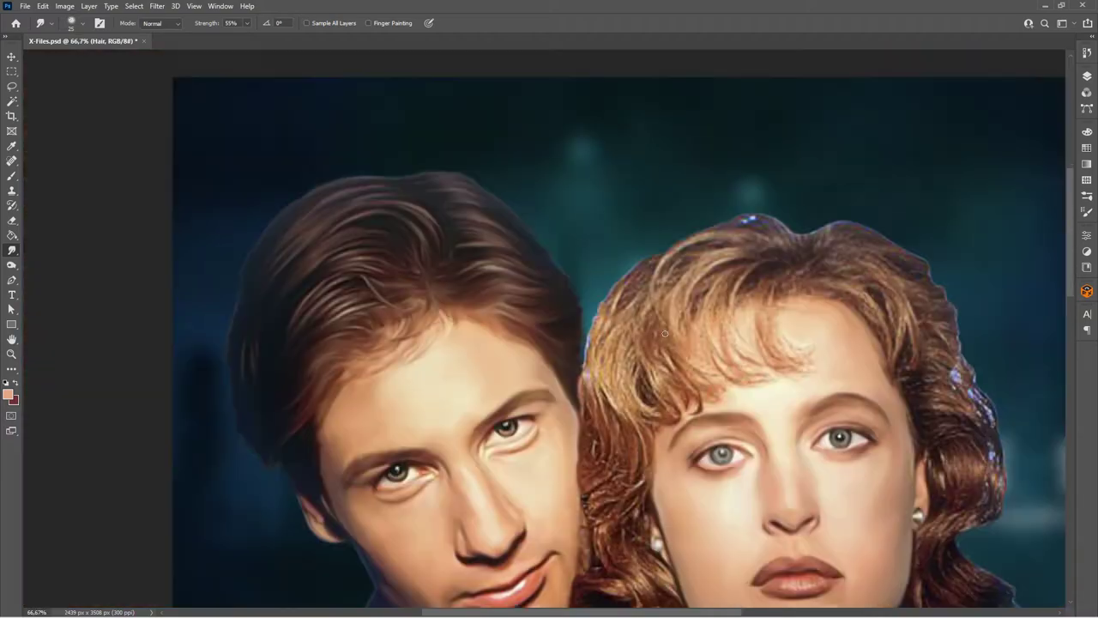
key("ctrl+0")
scroll(658, 86, "up", 5, "alt")
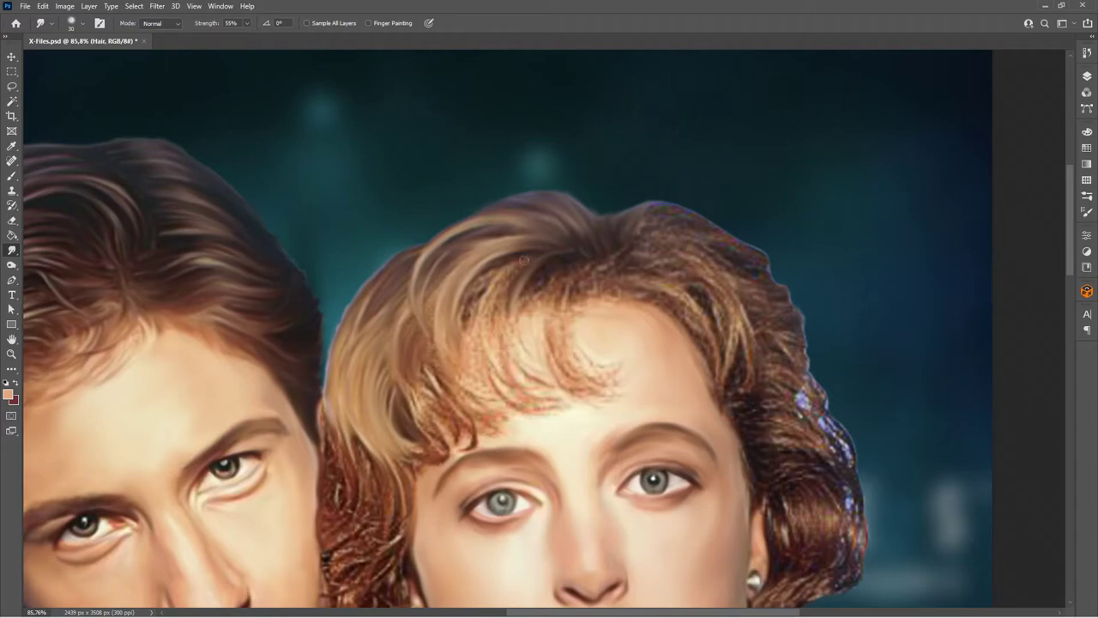
key("ctrl+0")
key("ctrl+1")
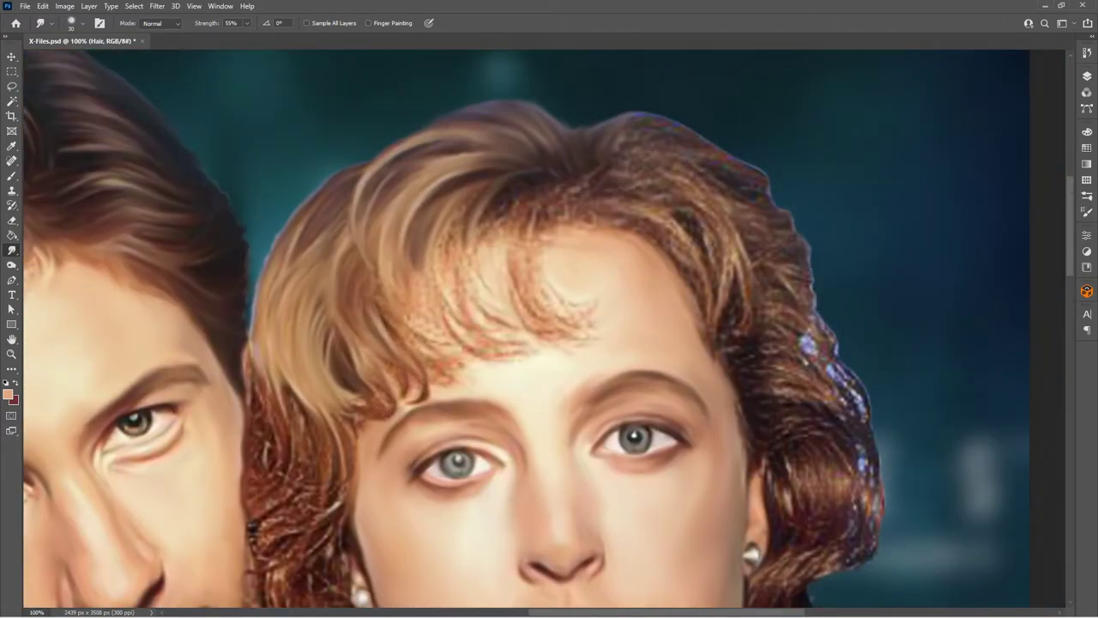
key("ctrl+0")
key("ctrl+1")
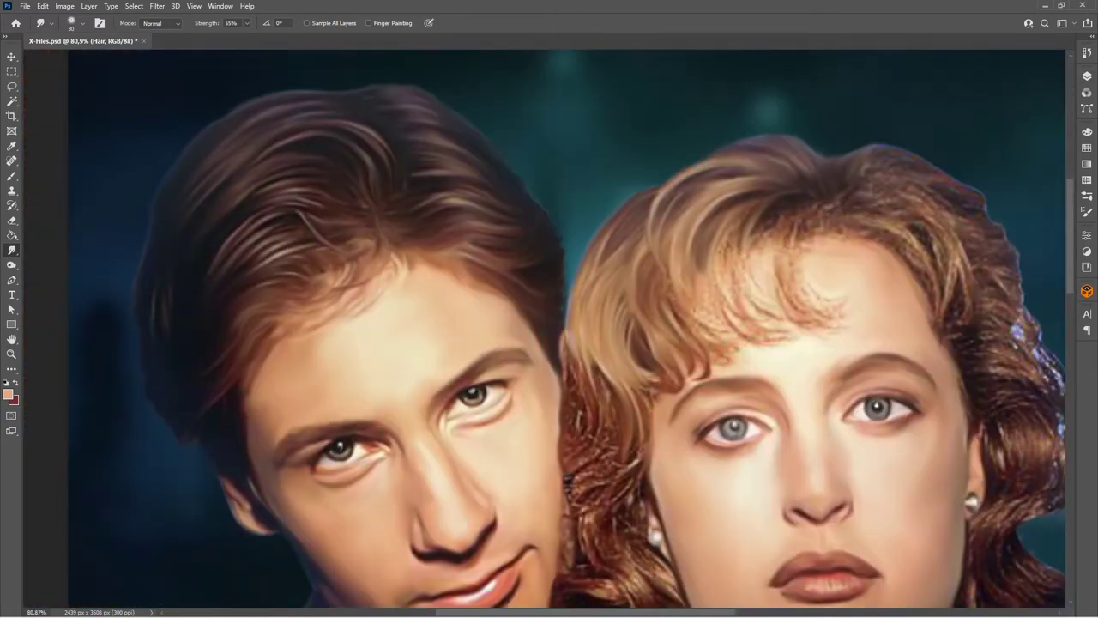
- Begin smoothing the textured hair strands between the two faces
scroll(398, 281, "up", 3)
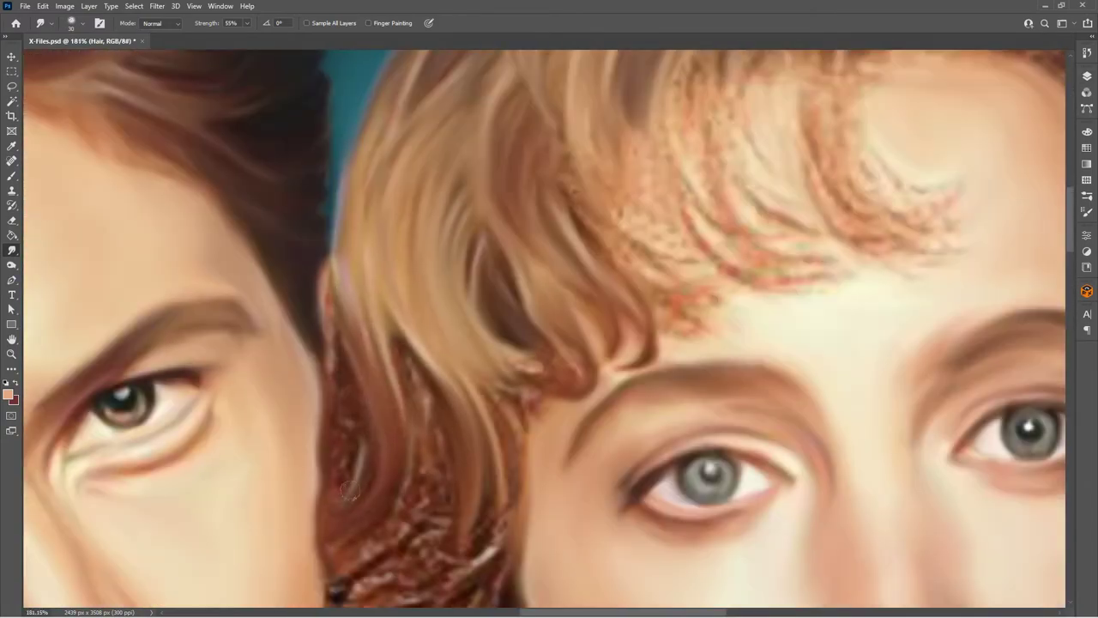
scroll(403, 360, "down", 5)
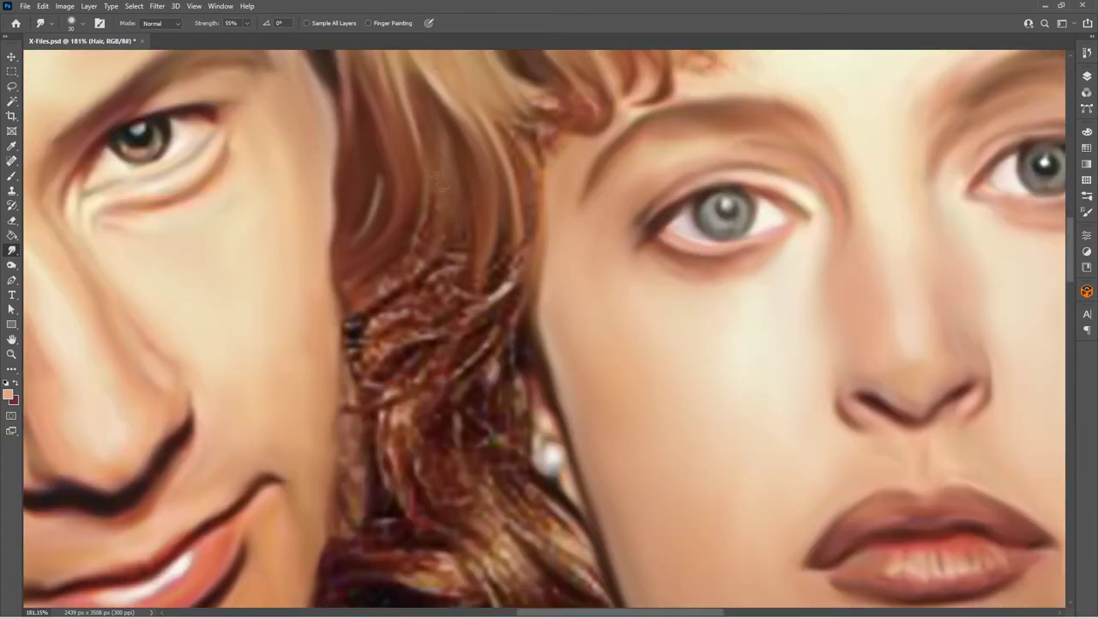
mouse_move(467, 244)
left_mouse_down()
mouse_move(360, 319)
mouse_move(433, 301)
left_mouse_up()
left_click_drag(510, 277, 377, 356)
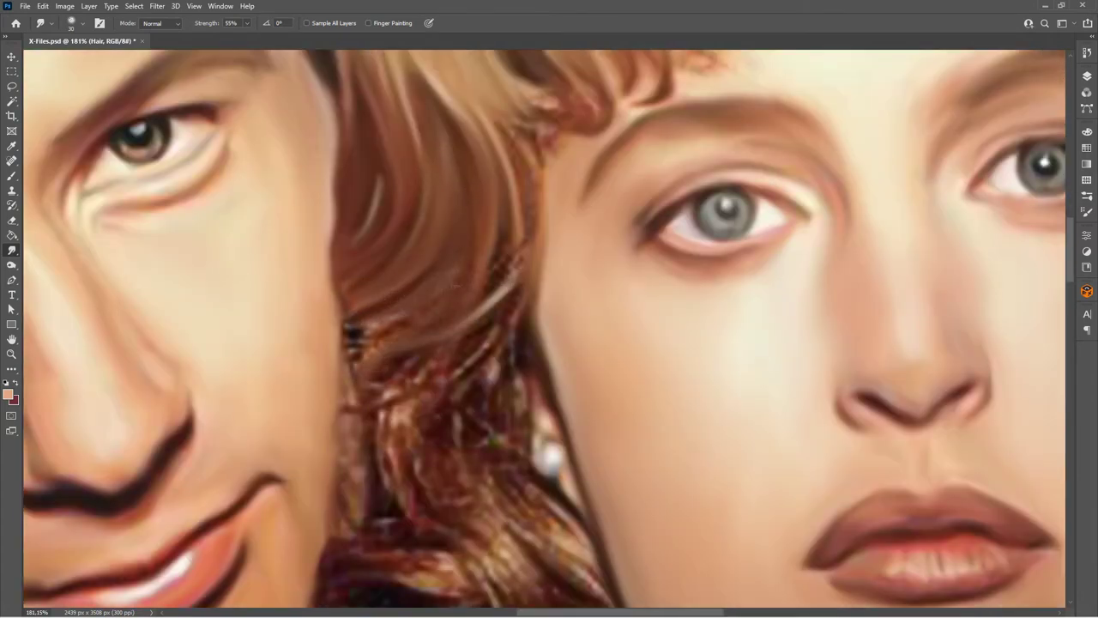
left_click_drag(403, 316, 394, 326)
scroll(394, 325, "up", 1)
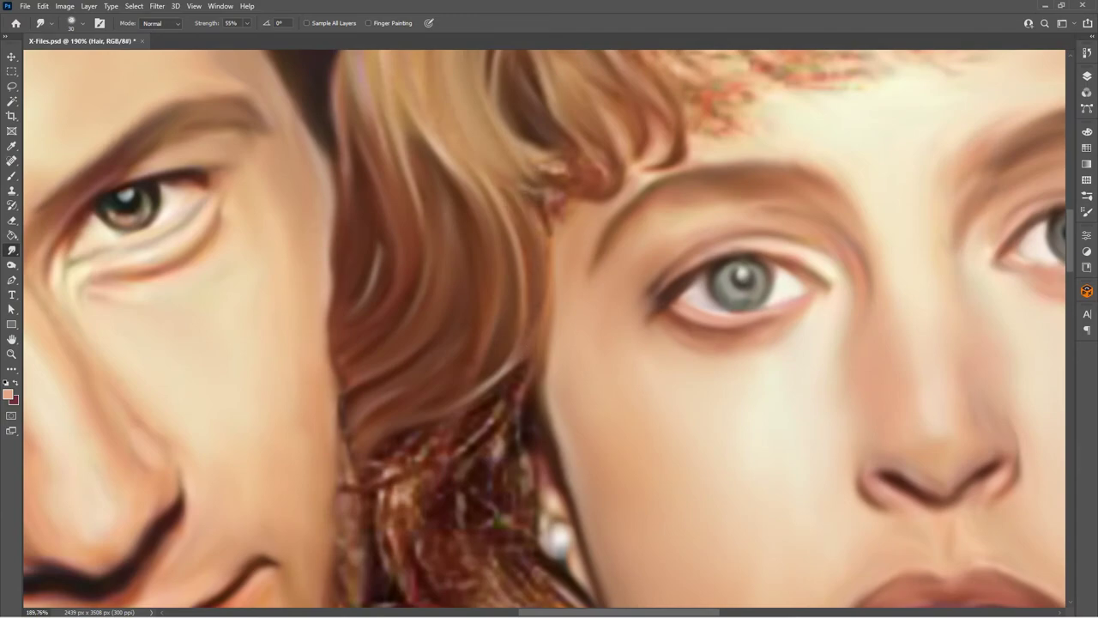
left_click_drag(558, 180, 386, 429)
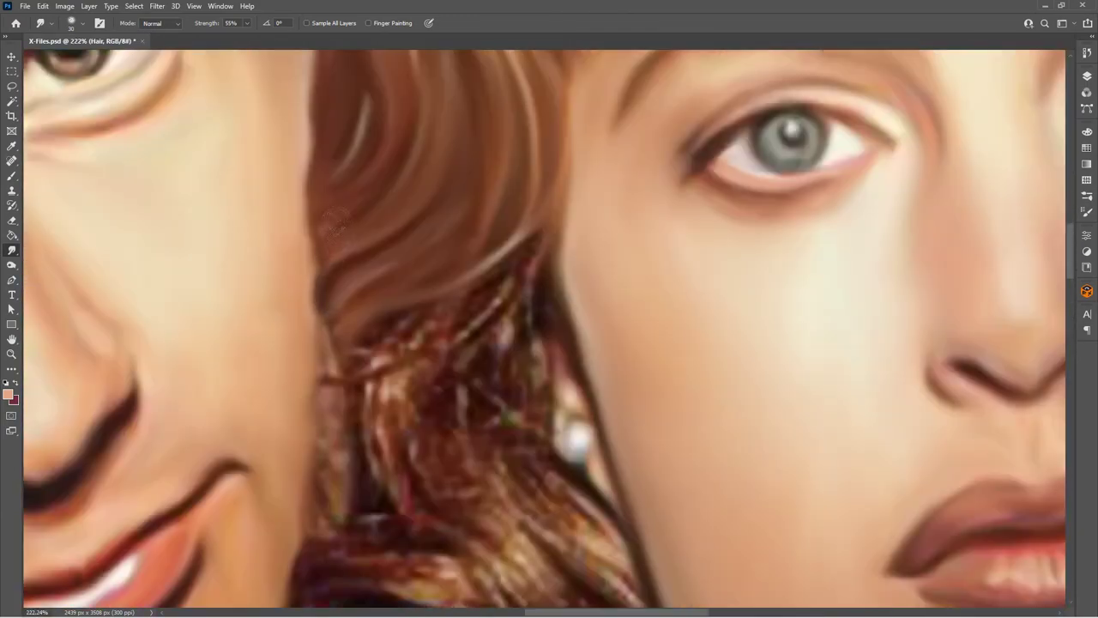
- Pull smooth brown strands down over the messy hair between the faces
left_click_drag(334, 223, 330, 368)
left_click_drag(493, 258, 369, 377)
left_click_drag(386, 317, 351, 394)
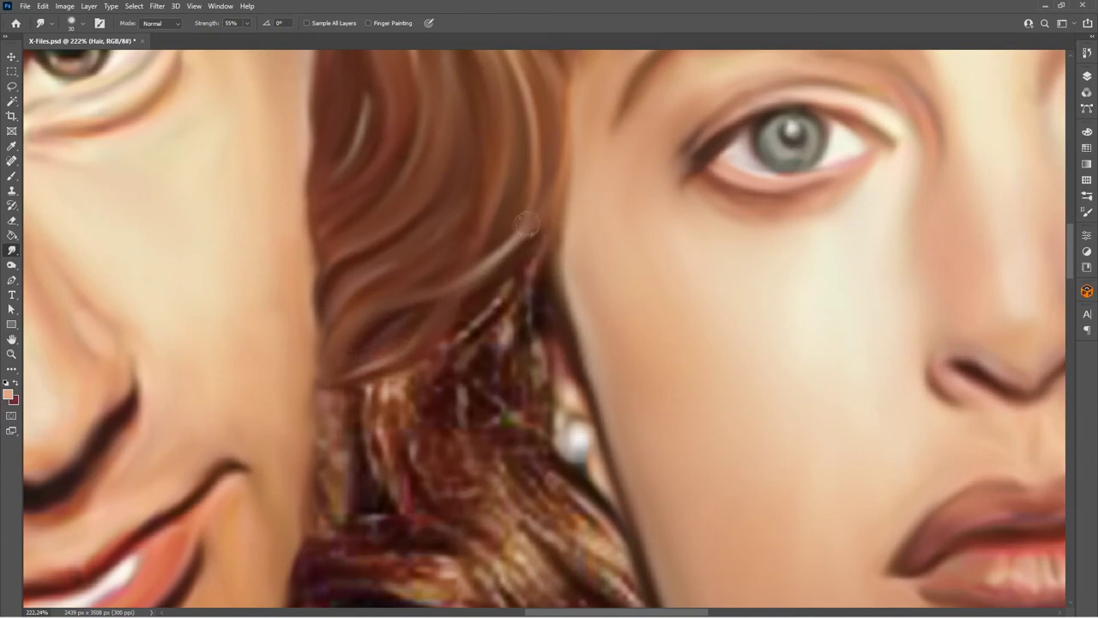
left_click_drag(526, 225, 433, 296)
left_click_drag(541, 266, 536, 395)
mouse_move(506, 304)
left_mouse_down()
mouse_move(399, 390)
mouse_move(360, 514)
left_mouse_up()
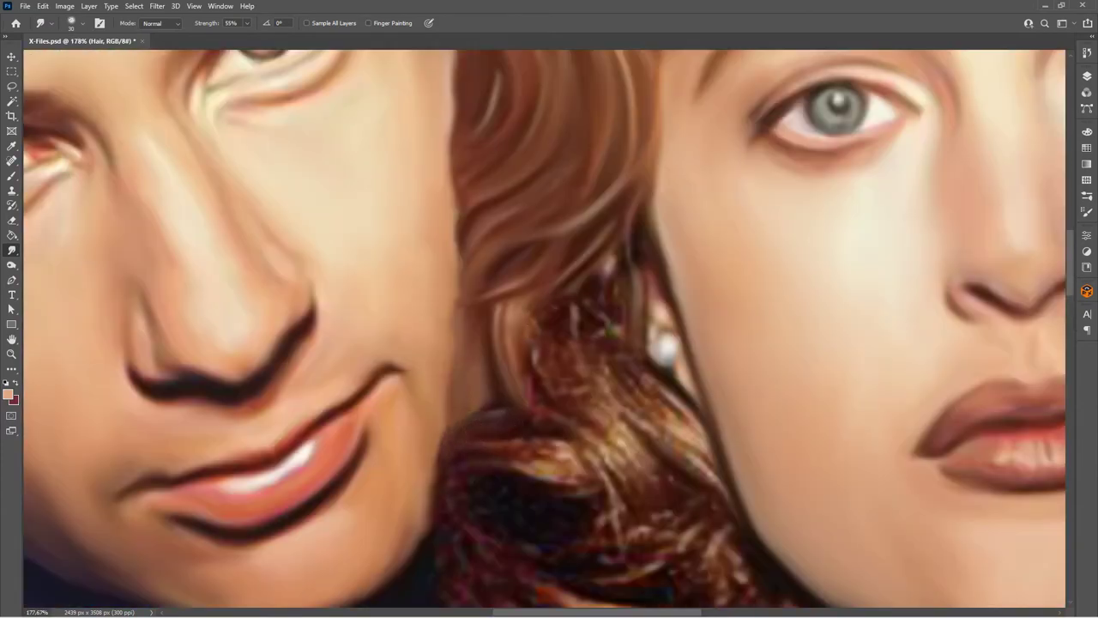
- Drag flowing strands down toward the earring and smooth those near the woman's cheek
left_click_drag(527, 352, 639, 506)
left_click_drag(588, 428, 634, 513)
left_click_drag(531, 411, 635, 525)
mouse_move(557, 296)
left_mouse_down()
mouse_move(536, 390)
mouse_move(652, 446)
left_mouse_up()
mouse_move(604, 378)
left_mouse_down()
mouse_move(721, 506)
mouse_move(704, 459)
left_mouse_up()
mouse_move(591, 270)
left_mouse_down()
mouse_move(570, 348)
mouse_move(599, 292)
left_mouse_up()
- Smooth the dark speckled strands of the hair curl beside the chin
scroll(522, 411, "down", 3)
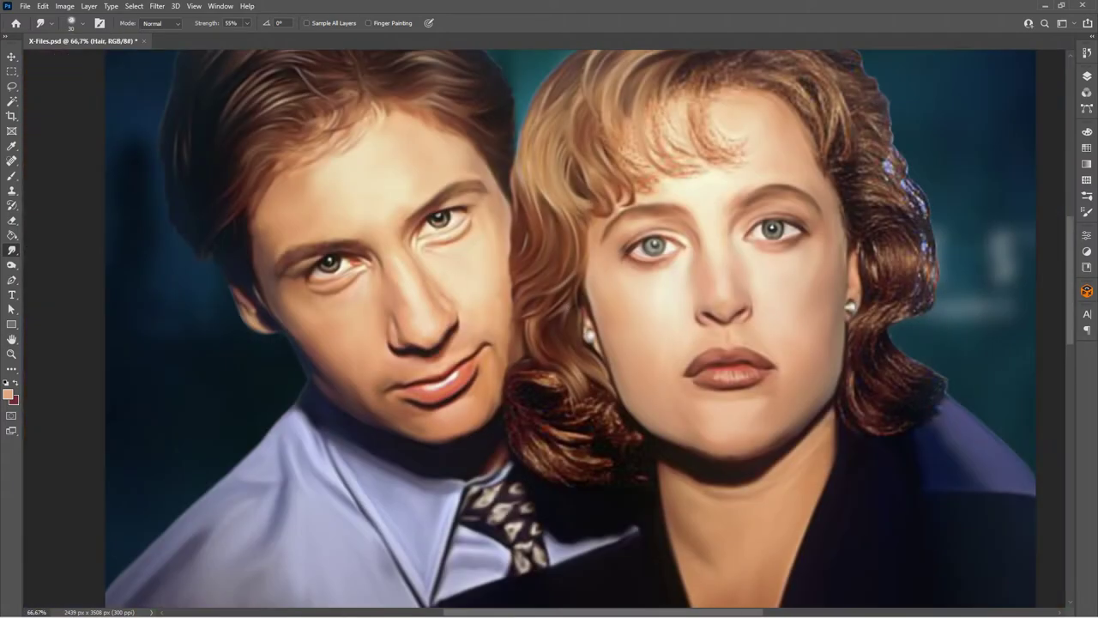
scroll(523, 411, "up", 3)
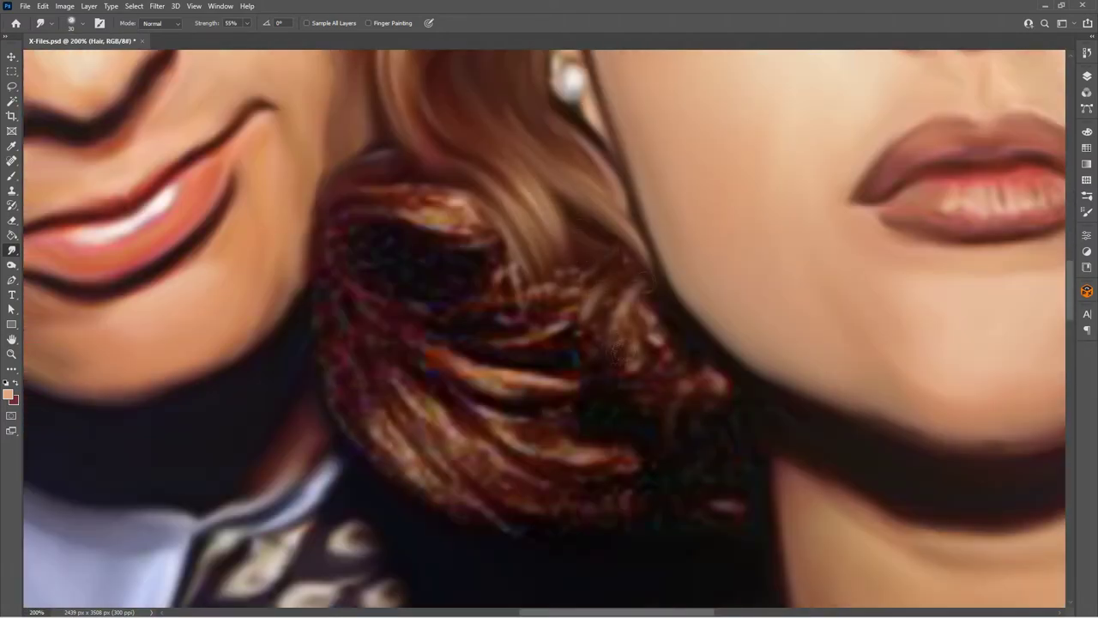
mouse_move(343, 214)
left_mouse_down()
mouse_move(386, 248)
mouse_move(467, 279)
mouse_move(420, 231)
left_mouse_up()
left_click_drag(407, 344, 167, 275)
mouse_move(240, 300)
left_mouse_down()
mouse_move(292, 369)
mouse_move(412, 437)
mouse_move(274, 407)
left_mouse_up()
left_click_drag(258, 378, 422, 422)
left_click_drag(377, 220, 322, 214)
mouse_move(370, 257)
left_mouse_down()
mouse_move(241, 236)
mouse_move(455, 249)
left_mouse_up()
left_click_drag(532, 274, 442, 301)
- Blend the curl's reddish strands and soften its edge against the neck shadow
mouse_move(510, 338)
left_mouse_down()
mouse_move(360, 296)
mouse_move(472, 416)
left_mouse_up()
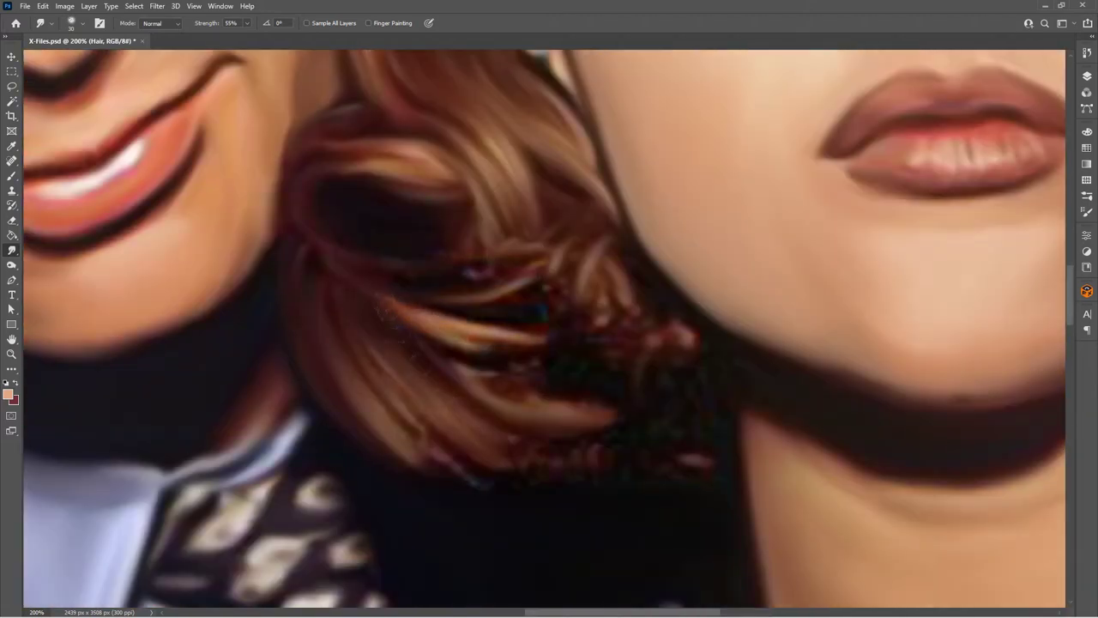
left_click_drag(514, 360, 480, 378)
left_click_drag(623, 162, 687, 185)
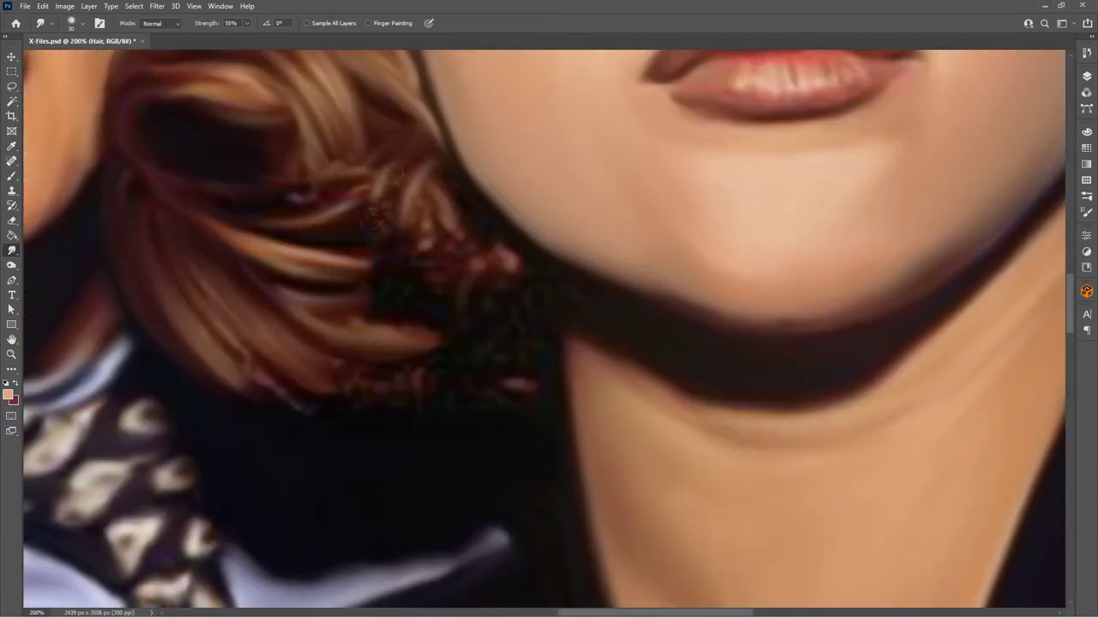
left_click_drag(377, 266, 399, 206)
left_click_drag(438, 276, 405, 209)
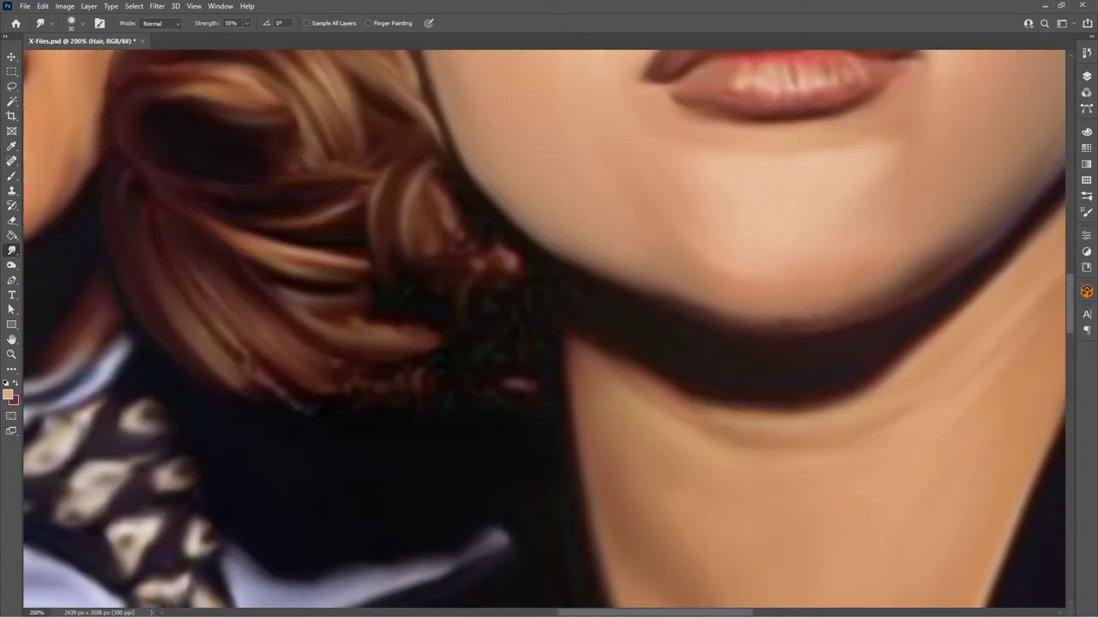
mouse_move(491, 294)
left_mouse_down()
mouse_move(458, 237)
mouse_move(444, 242)
mouse_move(532, 299)
mouse_move(448, 311)
left_mouse_up()
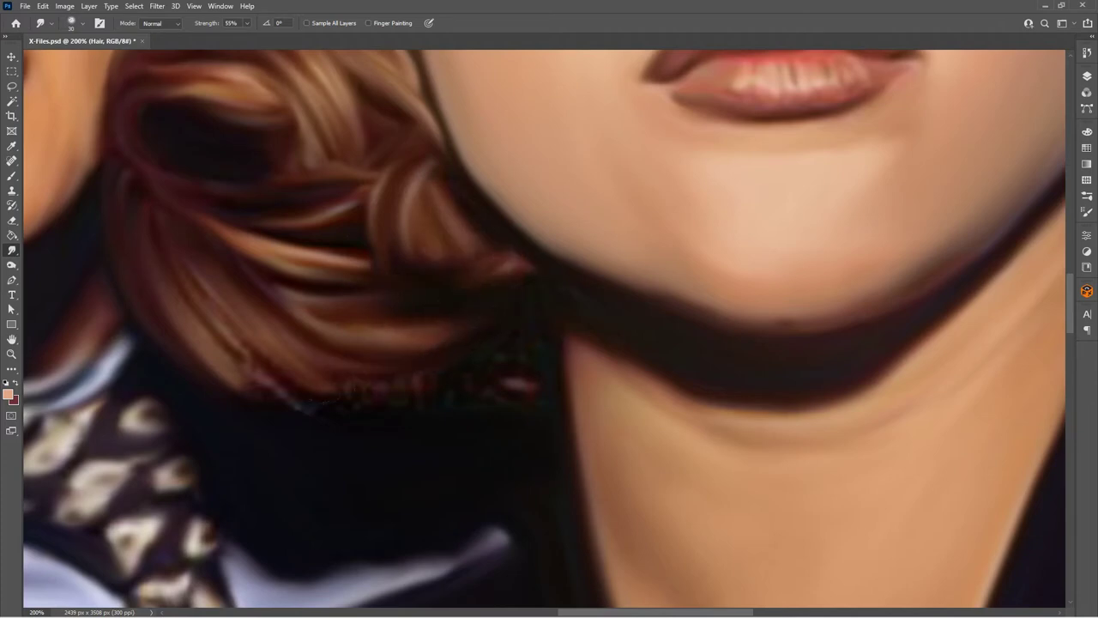
left_click_drag(509, 370, 367, 353)
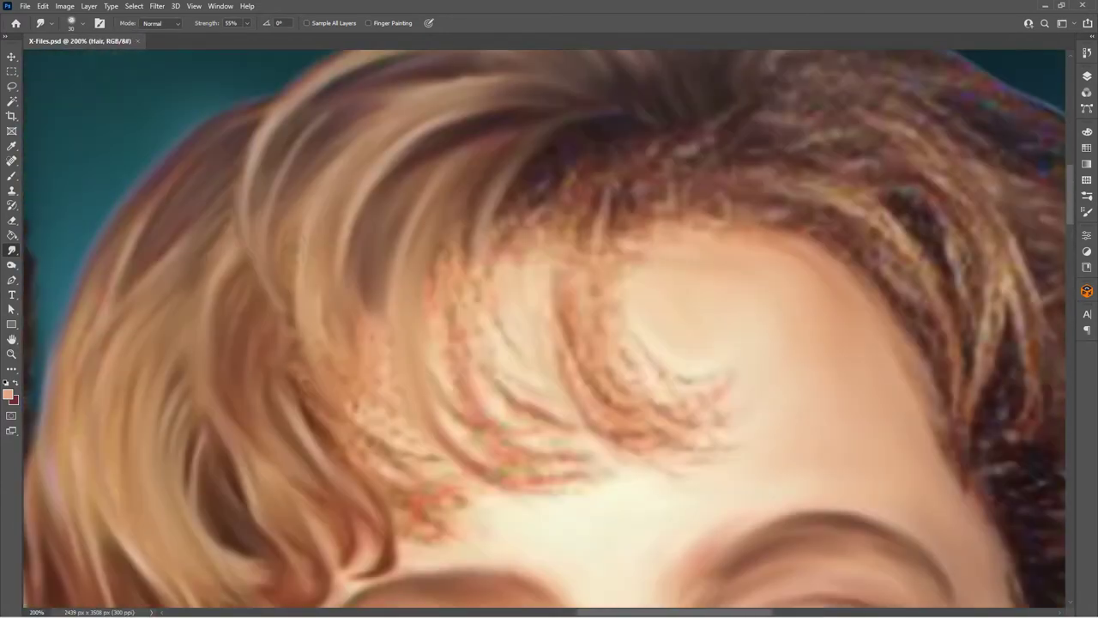
- Smooth the speckled hair strands along the woman's forehead hairline
left_click_drag(472, 494, 403, 532)
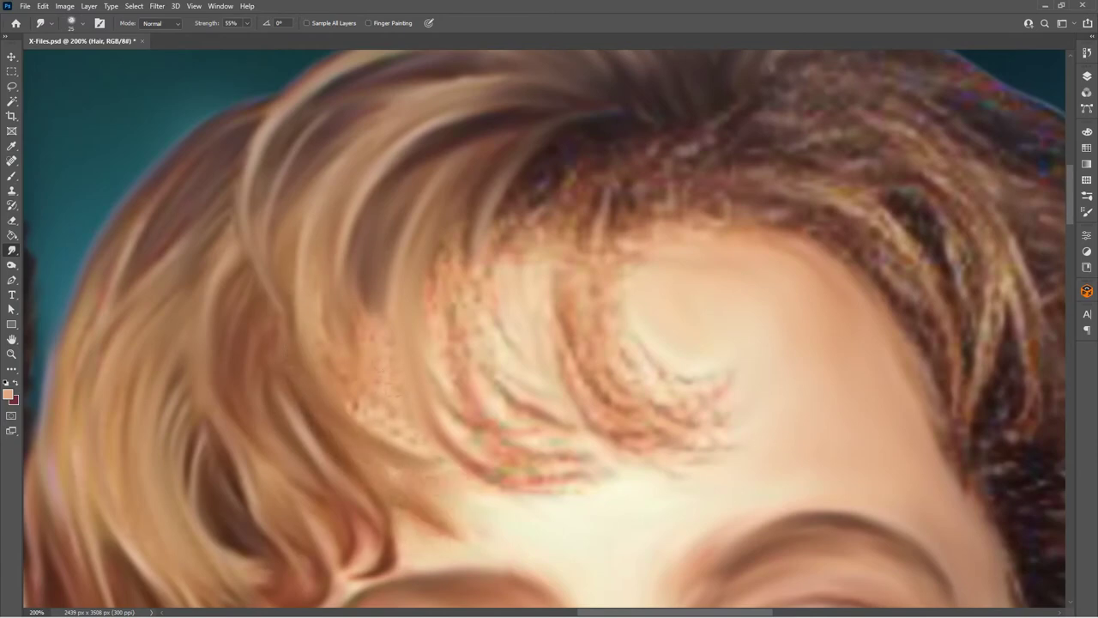
left_click_drag(408, 429, 373, 408)
left_click_drag(317, 262, 347, 398)
left_click_drag(364, 334, 330, 369)
left_click_drag(373, 300, 382, 382)
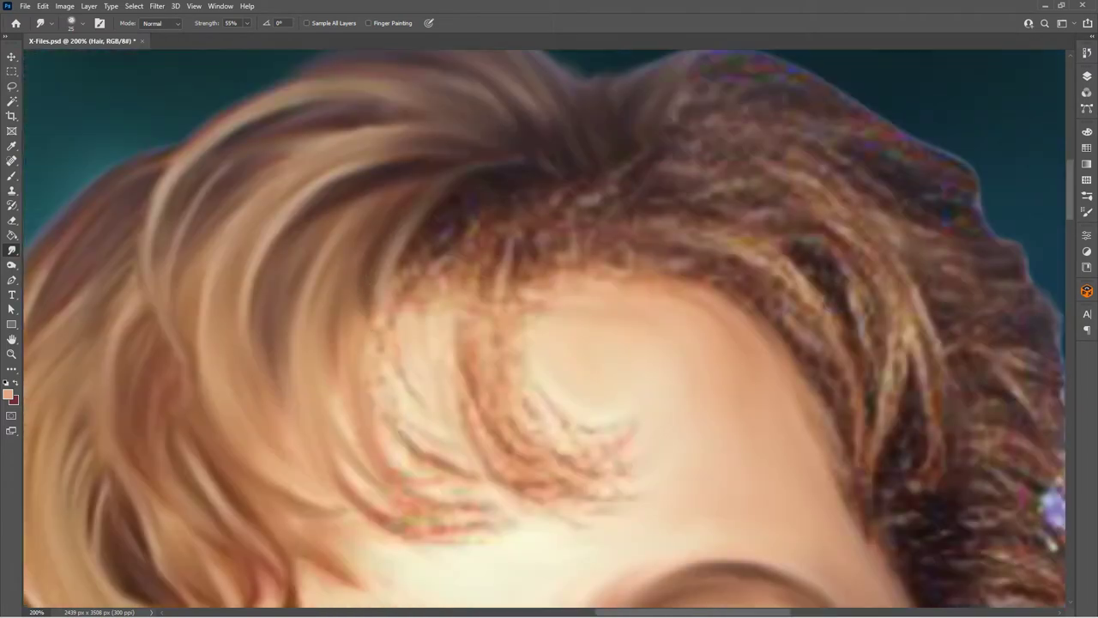
left_click_drag(360, 258, 403, 386)
left_click_drag(378, 326, 433, 488)
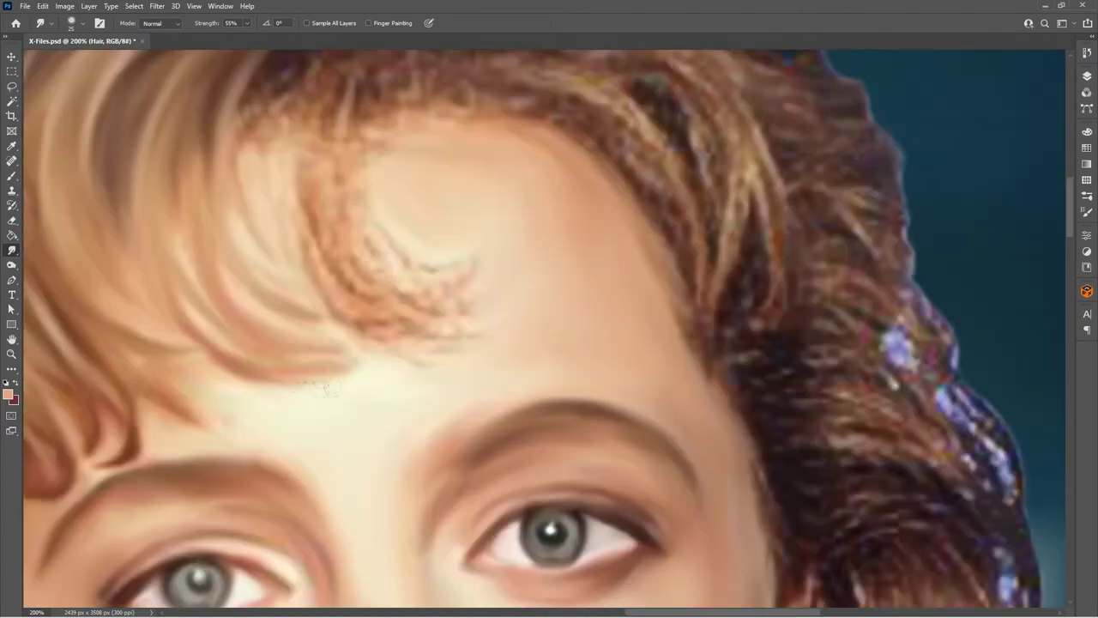
scroll(302, 283, "up", 3)
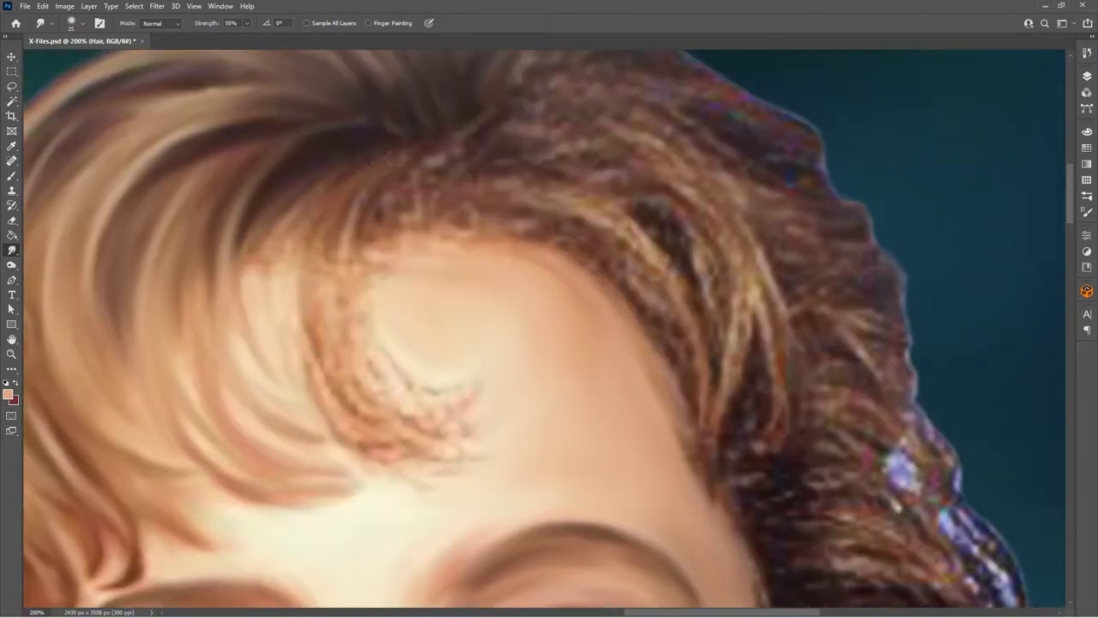
- Reshape the curly fringe strands and blend the whitish streak in the forehead curl
left_click_drag(287, 232, 300, 324)
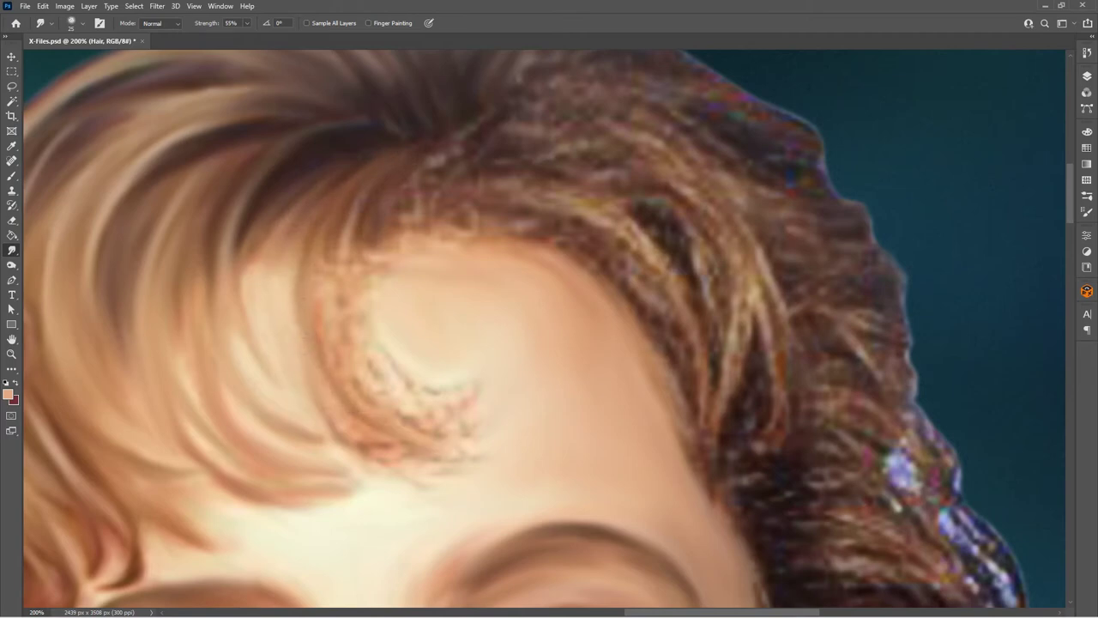
left_click_drag(377, 428, 450, 467)
left_click_drag(348, 240, 399, 283)
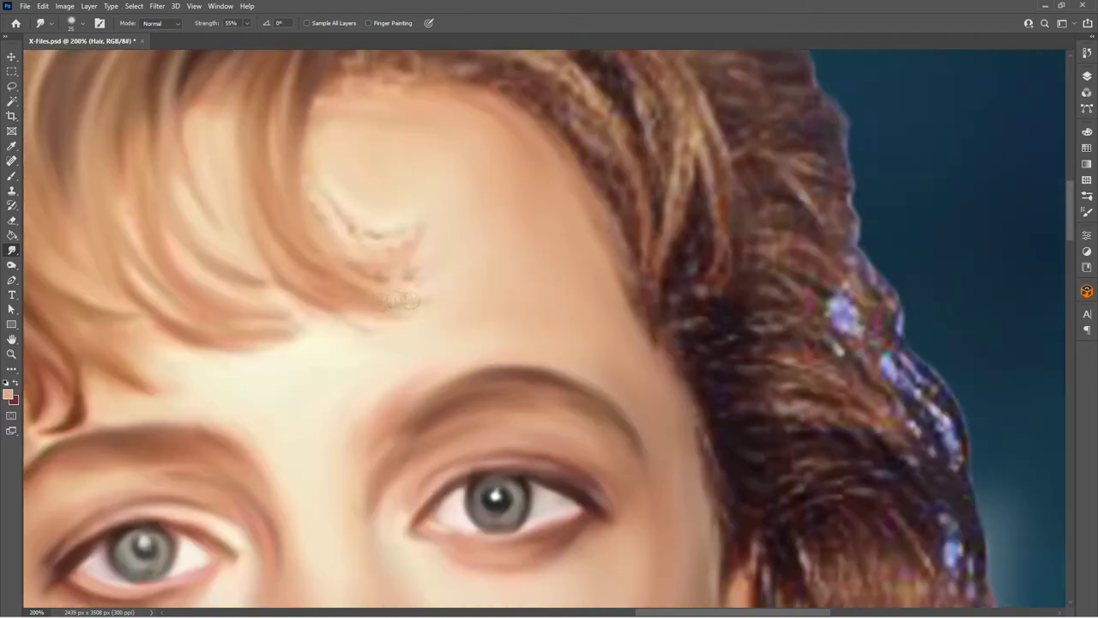
scroll(386, 275, "down", 3)
mouse_move(419, 235)
left_mouse_down()
mouse_move(408, 203)
mouse_move(423, 160)
mouse_move(350, 134)
mouse_move(559, 299)
mouse_move(549, 343)
left_mouse_up()
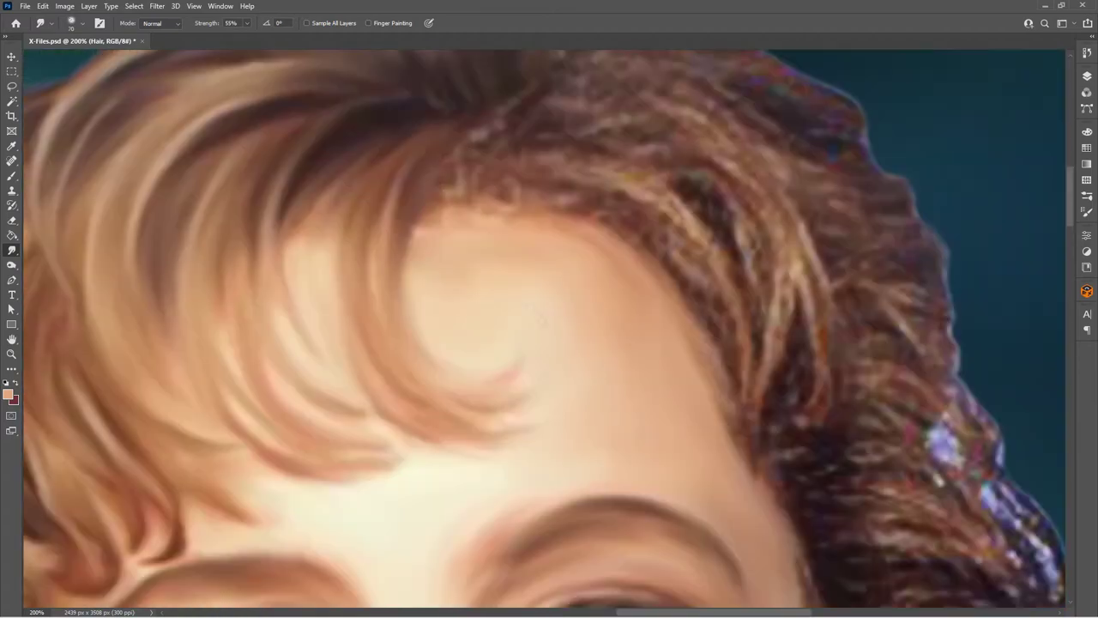
scroll(459, 275, "down", 5)
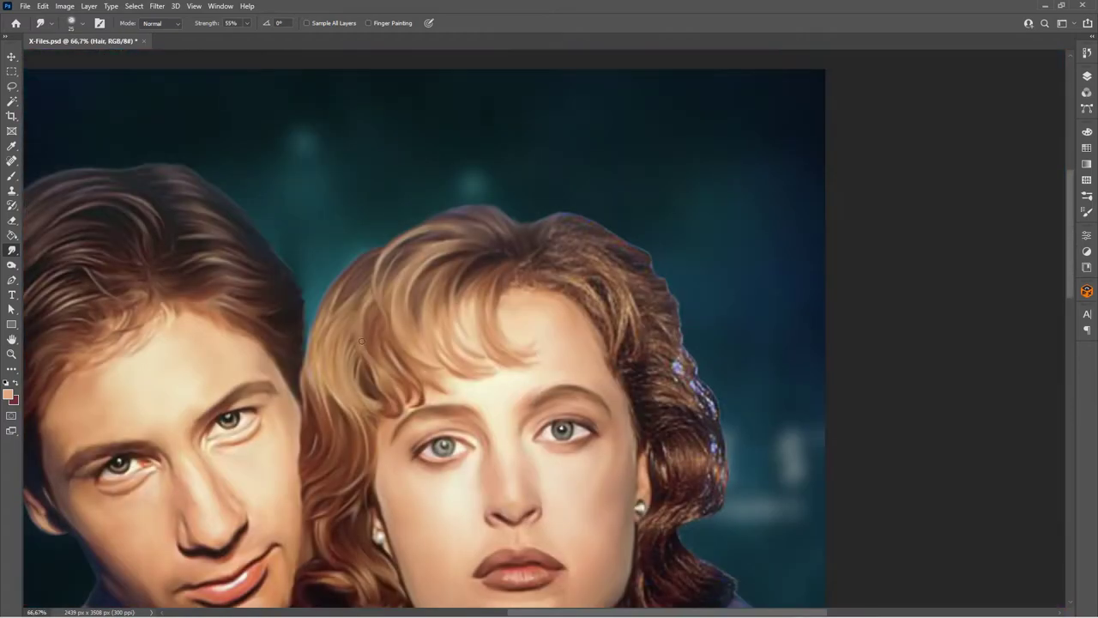
scroll(458, 275, "up", 6)
scroll(335, 215, "down", 5)
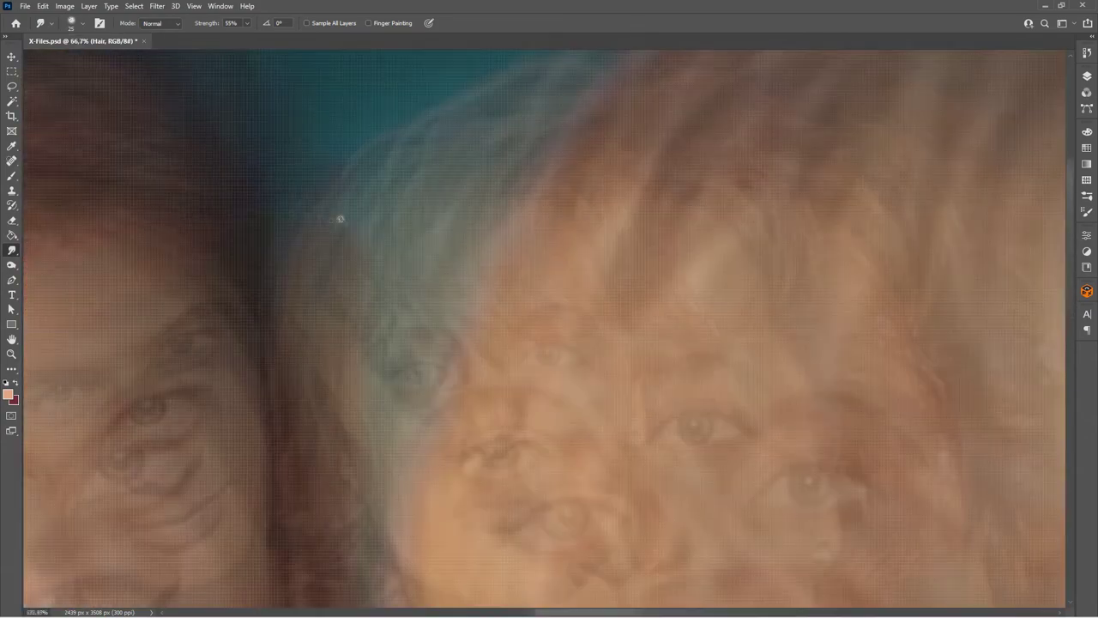
- Pull smooth, brighter strands down across the top of the woman's hair
scroll(729, 171, "up", 5)
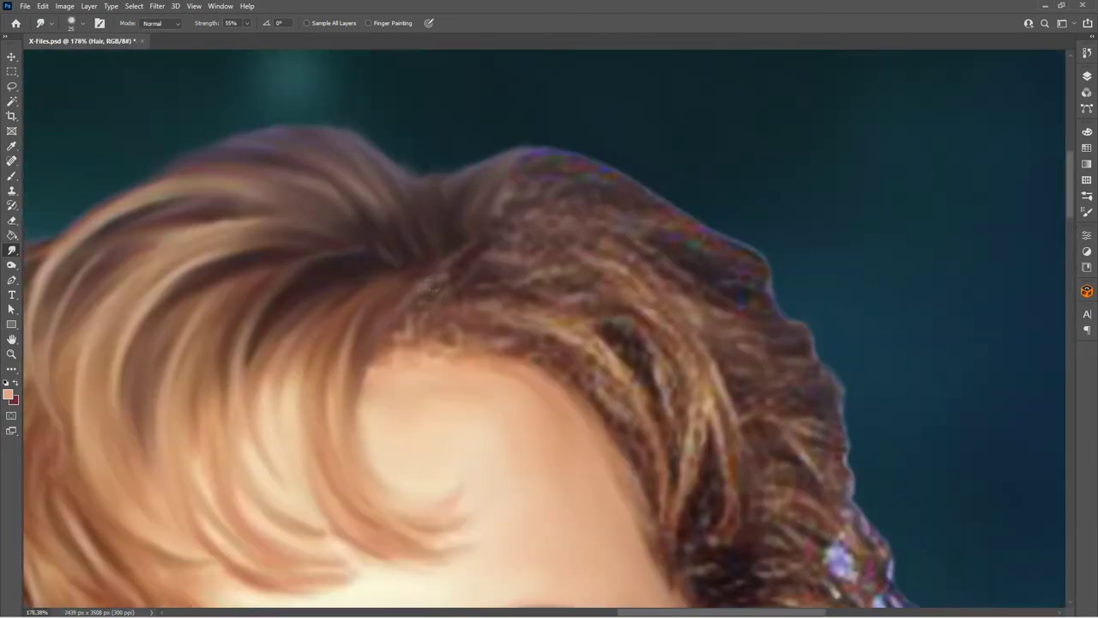
left_click_drag(652, 540, 609, 352)
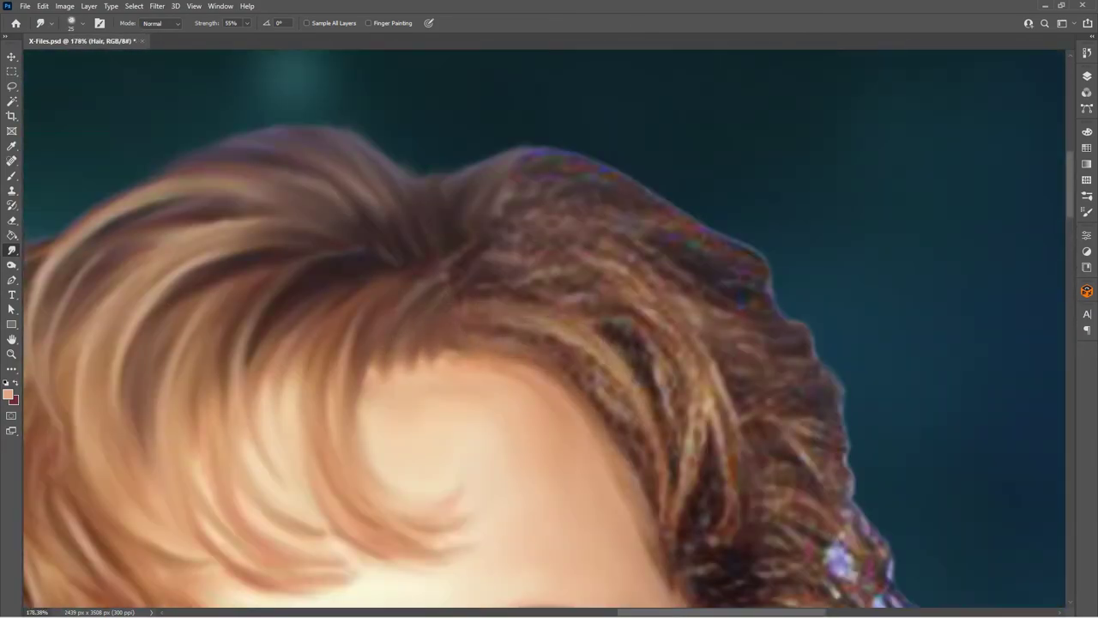
left_click_drag(639, 310, 656, 386)
left_click_drag(651, 343, 673, 446)
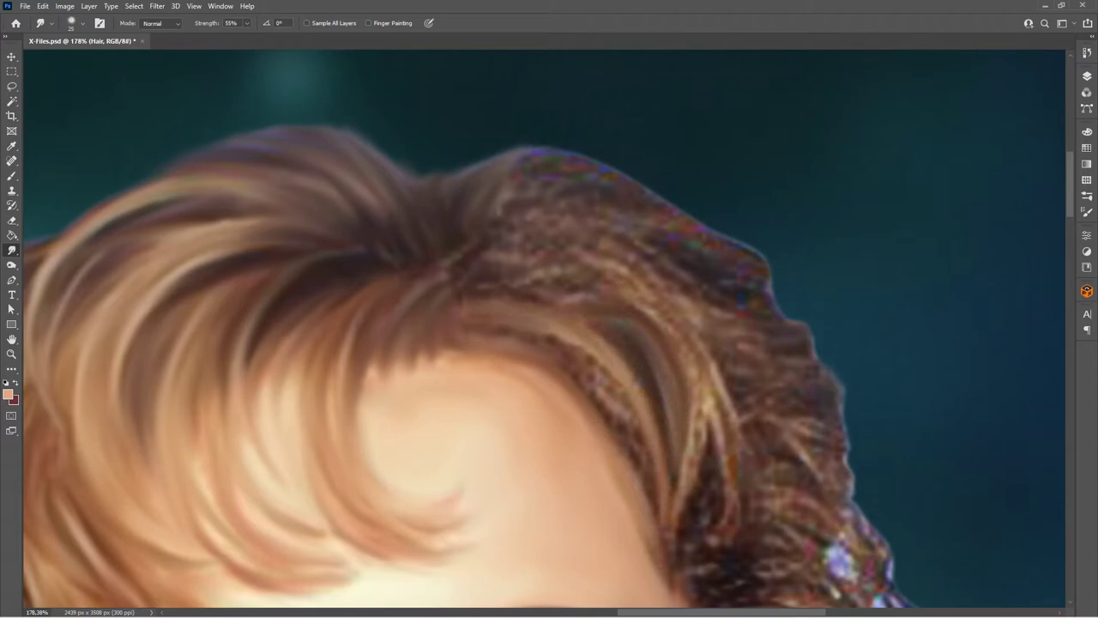
left_click_drag(600, 370, 649, 472)
scroll(480, 343, "down", 5)
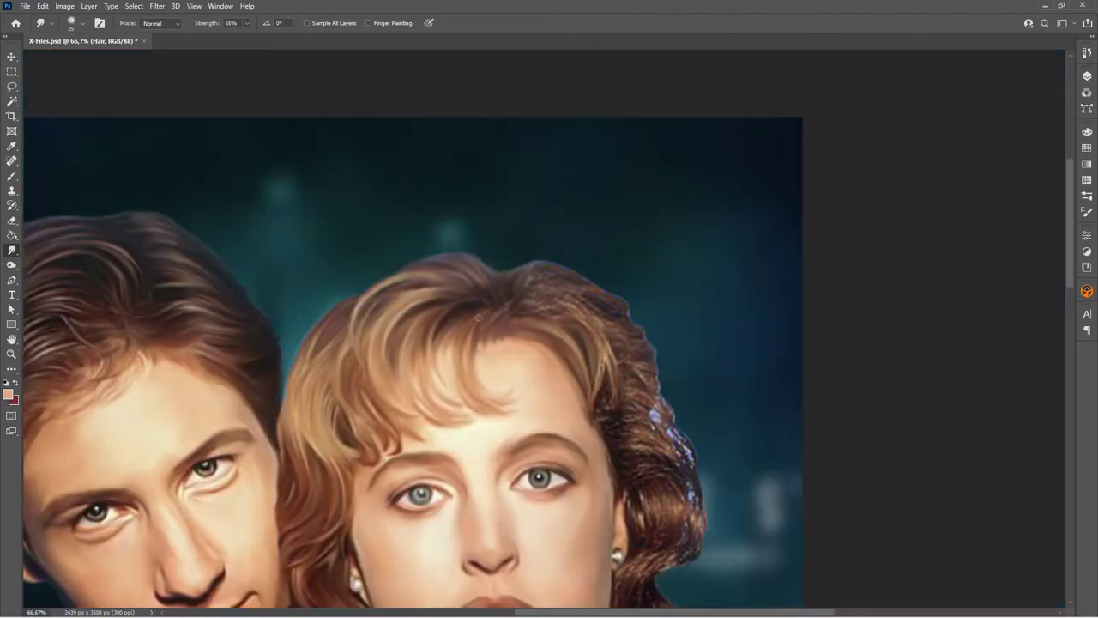
scroll(480, 343, "up", 5)
- Smooth the coloured noise along the crown's top edge and its right side
left_click_drag(549, 343, 403, 506)
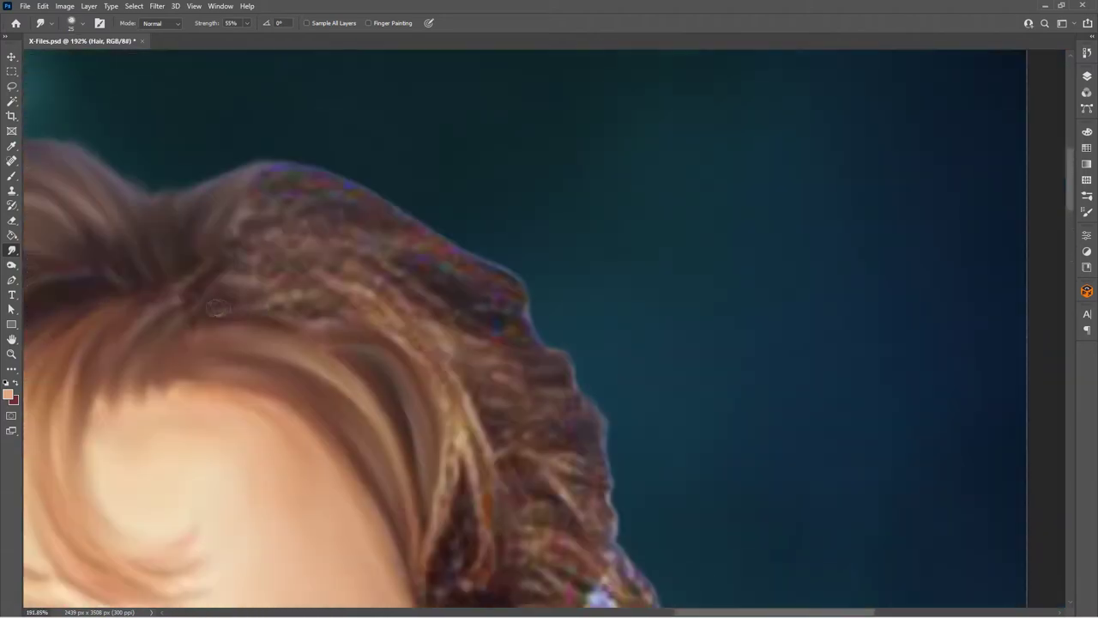
left_click_drag(352, 319, 259, 319)
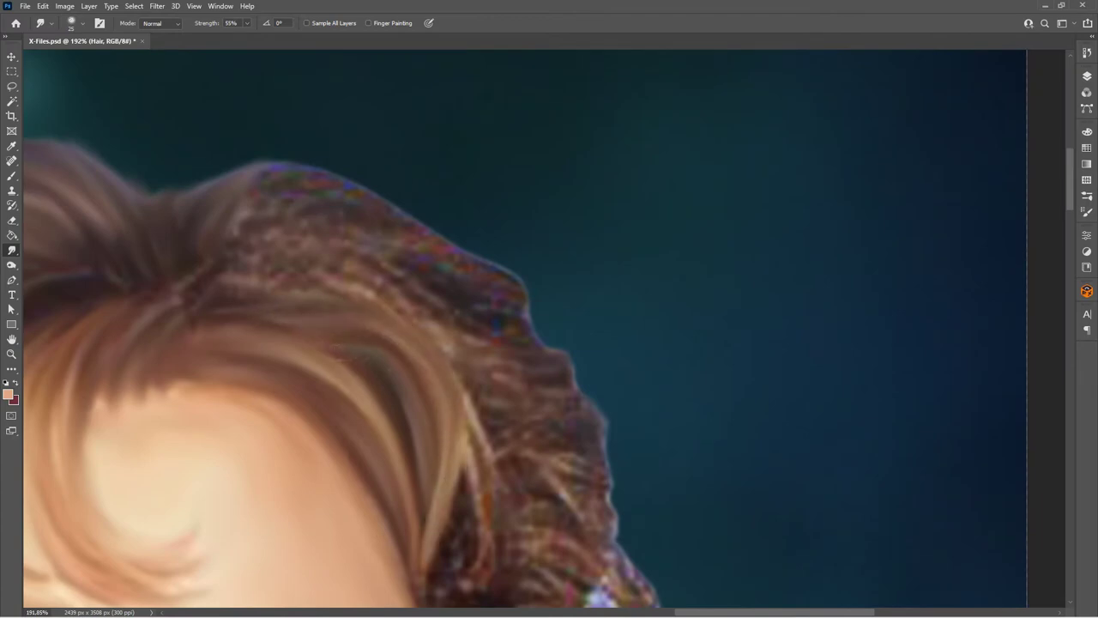
left_click_drag(549, 343, 669, 386)
scroll(219, 299, "down", 5)
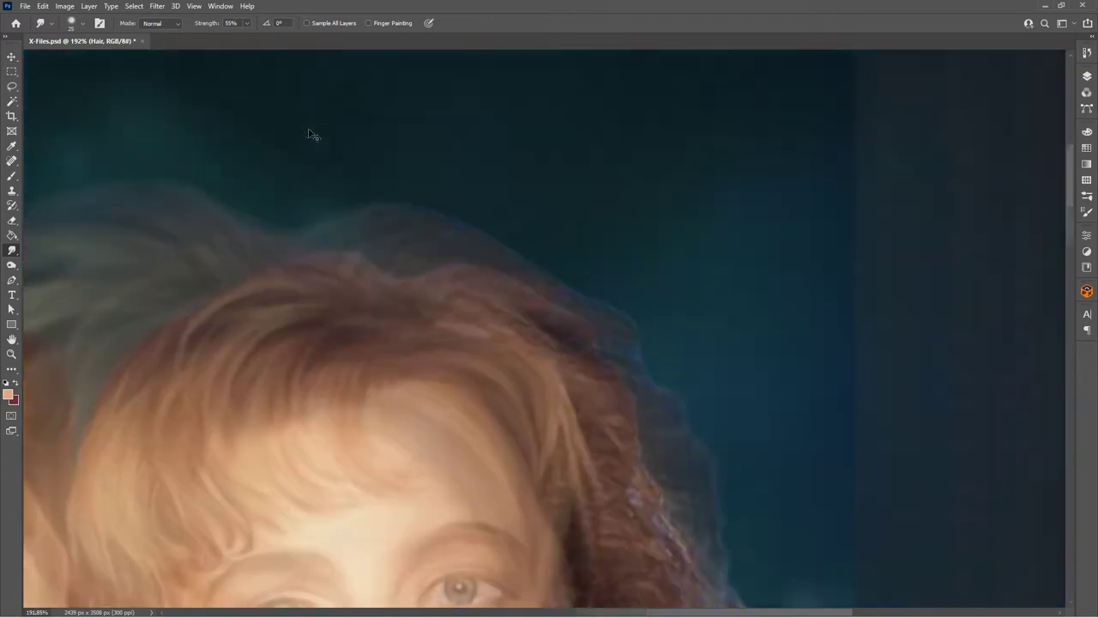
scroll(617, 372, "up", 5)
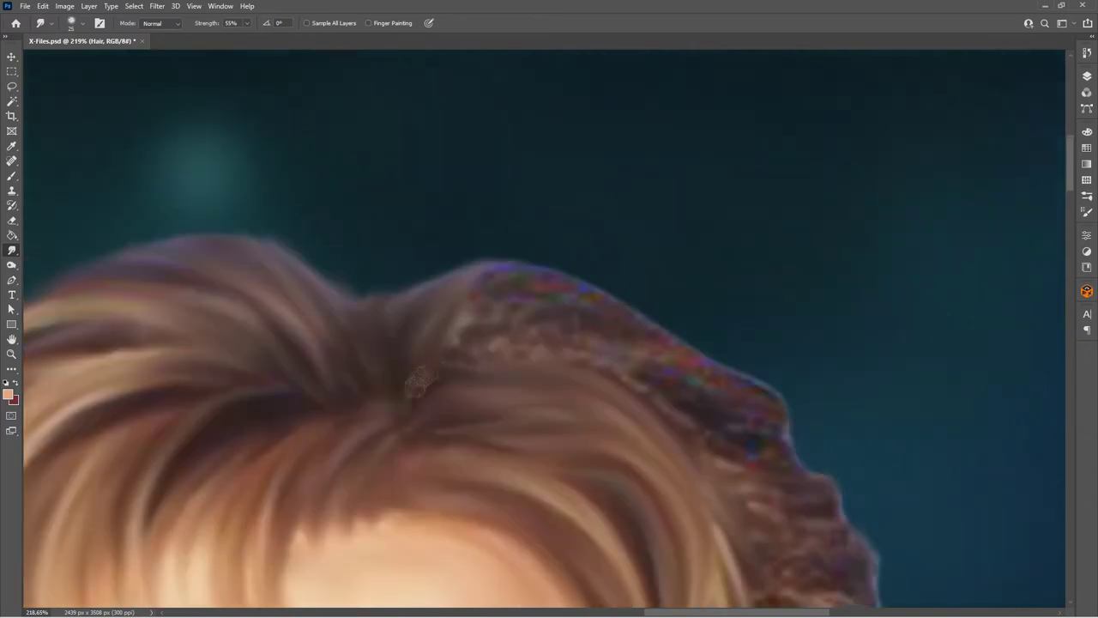
left_click_drag(582, 331, 617, 395)
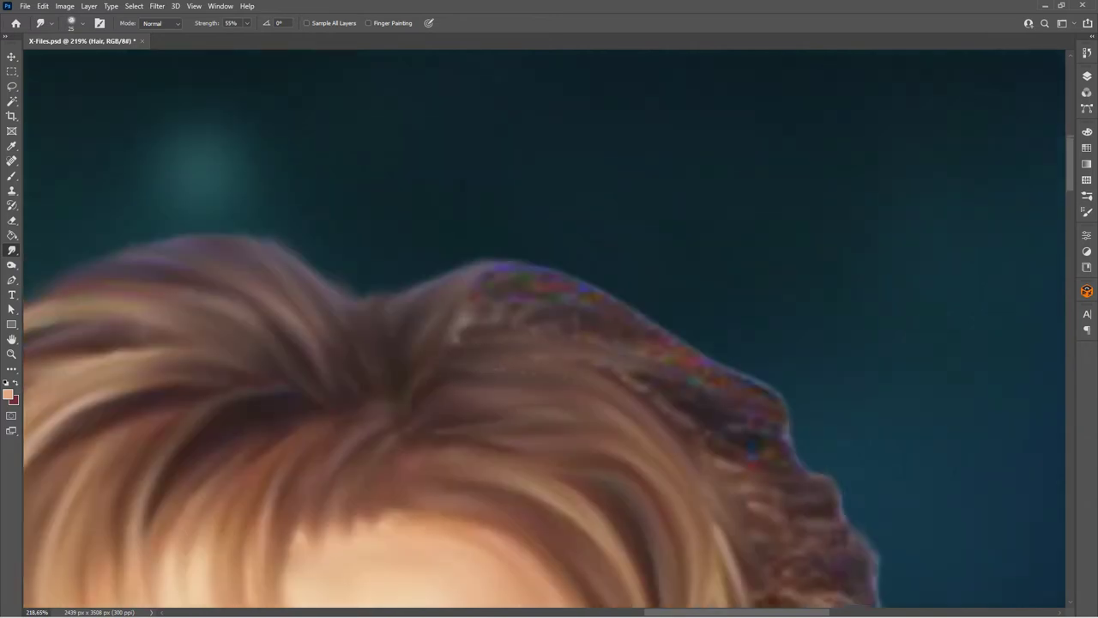
mouse_move(476, 264)
left_mouse_down()
mouse_move(628, 310)
mouse_move(403, 197)
left_mouse_up()
left_click_drag(446, 163, 557, 283)
mouse_move(480, 253)
left_mouse_down()
mouse_move(515, 214)
mouse_move(510, 313)
left_mouse_up()
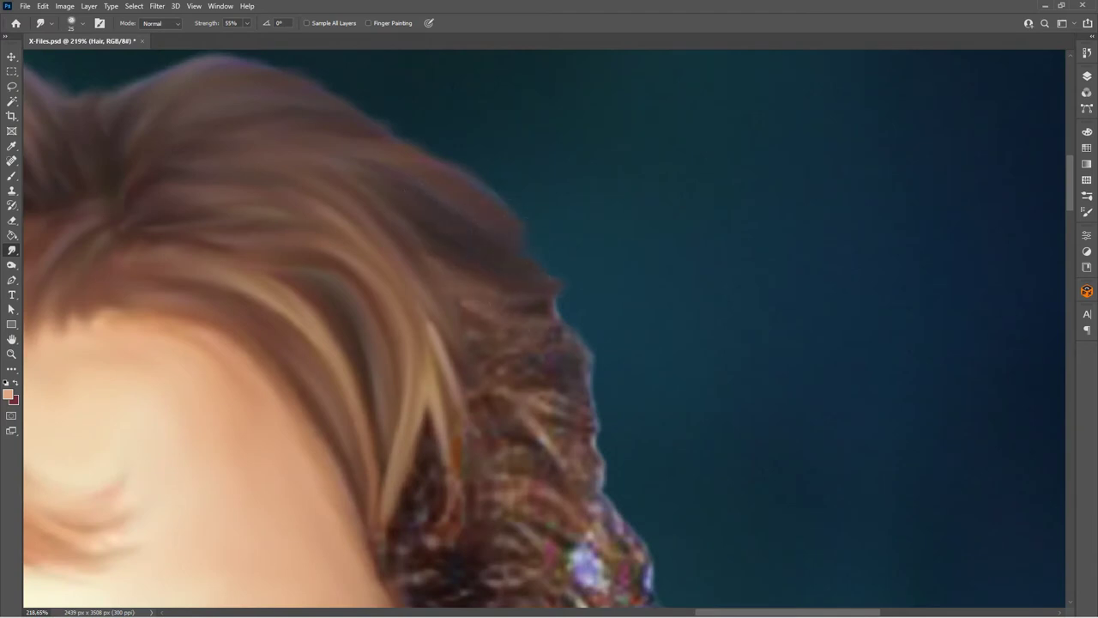
- Soften the curly strands at the top of the woman's hair
left_click_drag(531, 360, 587, 390)
left_click_drag(515, 429, 583, 335)
left_click_drag(472, 347, 566, 309)
left_click_drag(549, 360, 609, 377)
left_click_drag(471, 287, 712, 205)
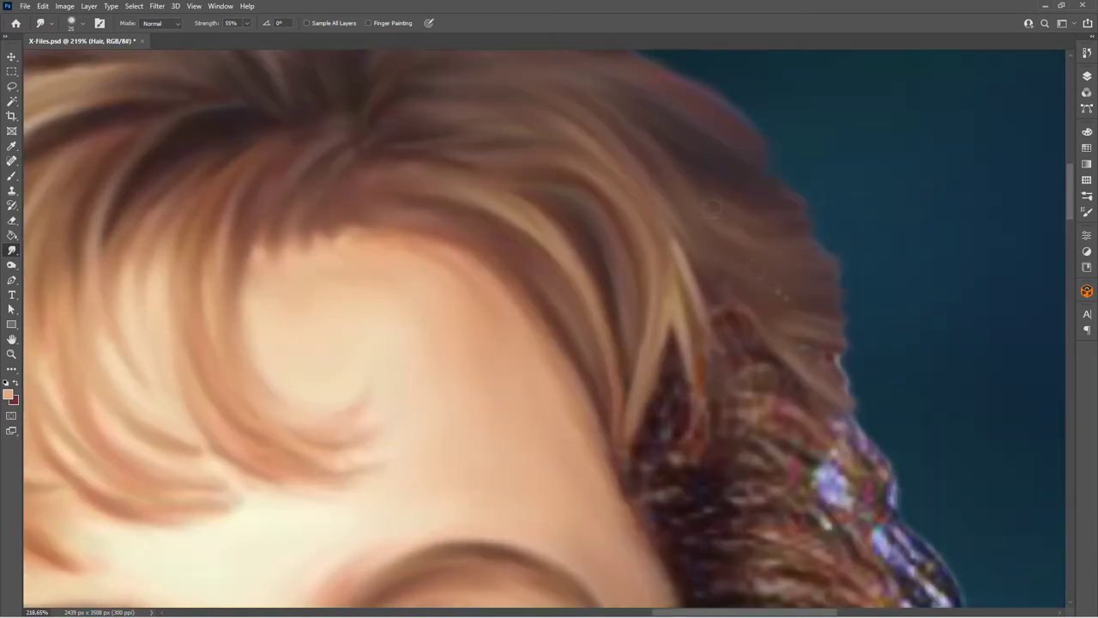
- Soften the hair edge beside her face, blending dark curls into flowing lighter strands
left_click_drag(815, 476, 832, 420)
left_click_drag(840, 360, 857, 428)
left_click_drag(746, 330, 468, 128)
left_click_drag(421, 163, 412, 360)
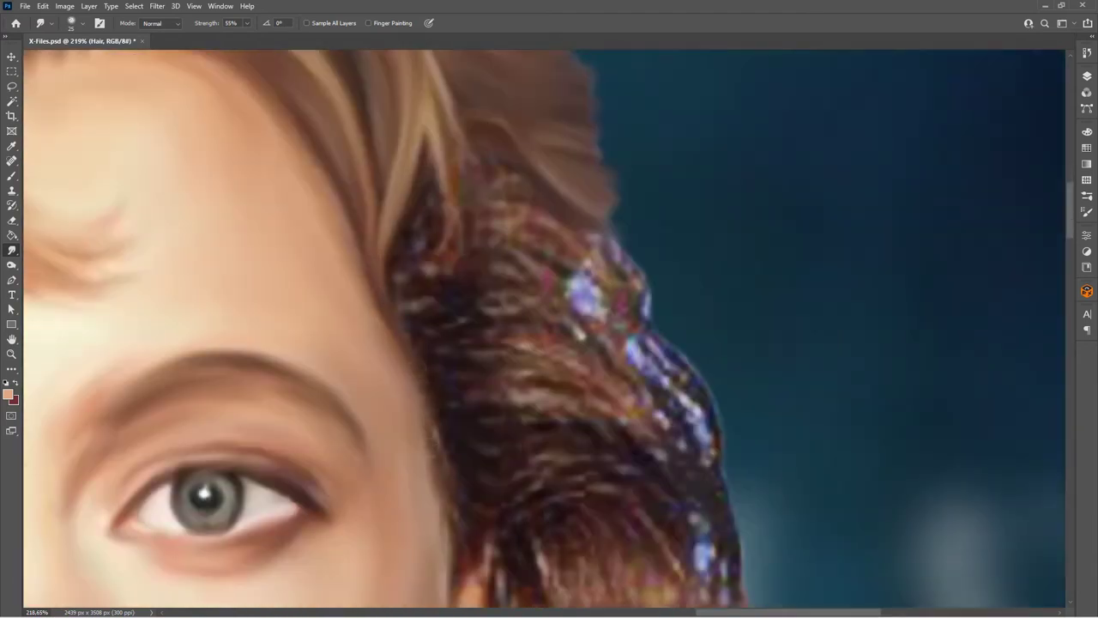
mouse_move(433, 283)
left_mouse_down()
mouse_move(428, 168)
mouse_move(454, 231)
left_mouse_up()
mouse_move(464, 301)
left_mouse_down()
mouse_move(449, 404)
mouse_move(600, 360)
left_mouse_up()
left_click_drag(515, 335, 609, 296)
left_click_drag(532, 257, 416, 327)
- Zoom in and smudge the sparkly hair edges around the woman's ear
scroll(415, 242, "up", 2)
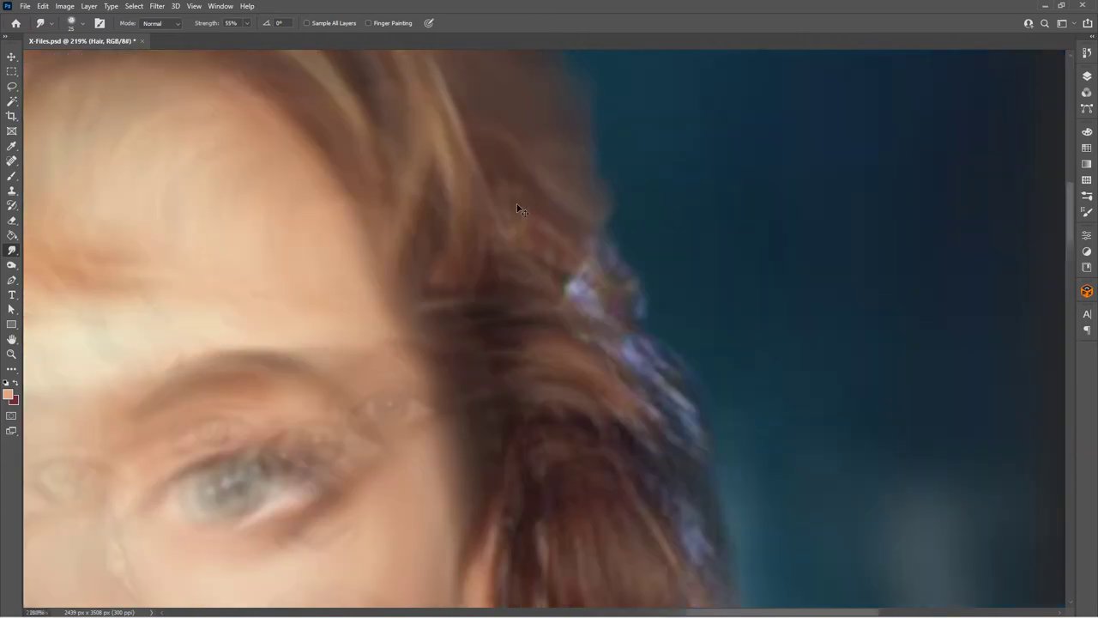
left_click_drag(592, 455, 526, 388)
left_click_drag(438, 322, 484, 360)
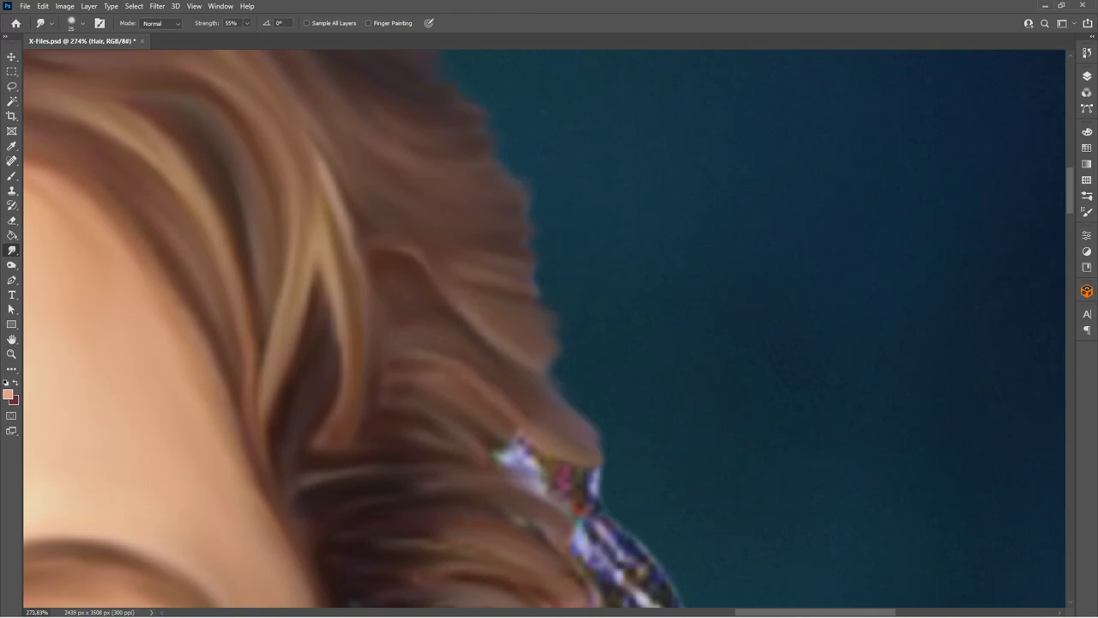
left_click_drag(343, 404, 420, 326)
left_click_drag(506, 309, 626, 283)
mouse_move(592, 352)
left_mouse_down()
mouse_move(686, 497)
mouse_move(678, 391)
mouse_move(712, 472)
left_mouse_up()
- Smooth the hair edge above the ear and the upper strands
left_click_drag(429, 532, 412, 266)
mouse_move(532, 198)
left_mouse_down()
mouse_move(617, 274)
mouse_move(517, 151)
mouse_move(411, 107)
left_mouse_up()
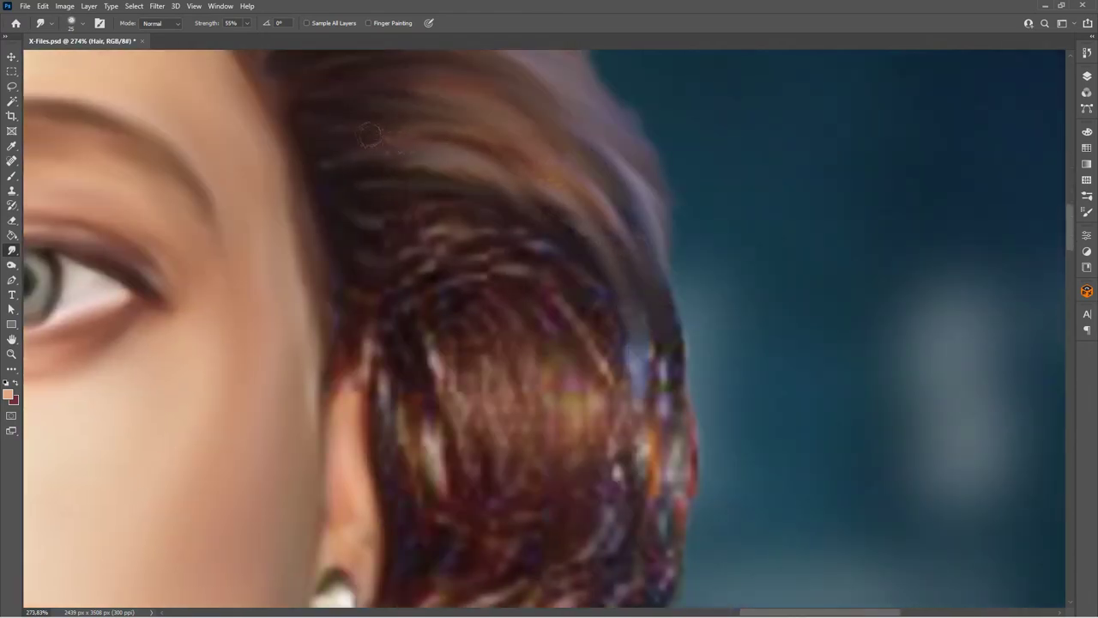
left_click_drag(369, 146, 481, 94)
mouse_move(549, 171)
left_mouse_down()
mouse_move(635, 360)
mouse_move(639, 536)
left_mouse_up()
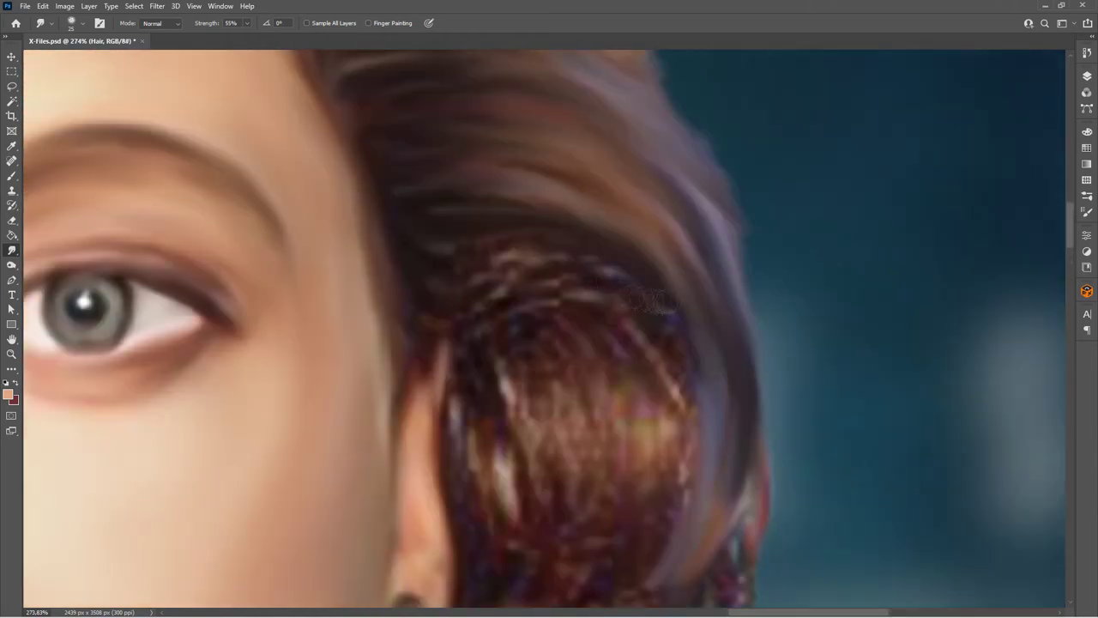
- Pull dark hair down over the sparkly strands
left_click_drag(651, 300, 498, 266)
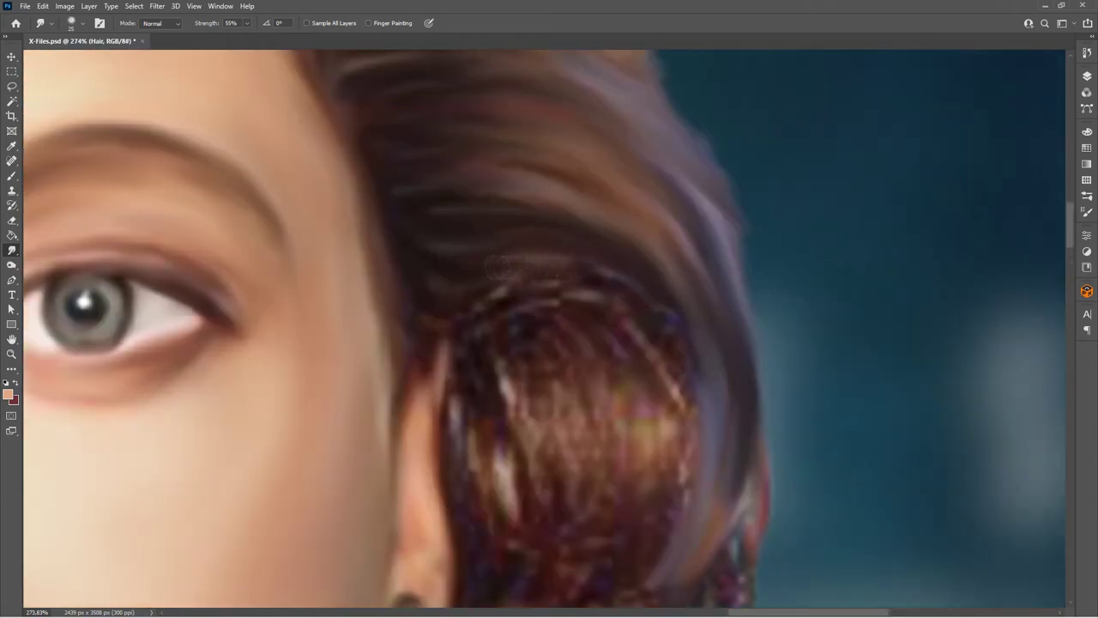
left_click_drag(686, 378, 677, 540)
left_click_drag(489, 284, 600, 300)
left_click_drag(652, 326, 704, 416)
- Zoom out and toggle the Hair layer off and on to compare
key("ctrl+minus")
key("ctrl+minus")
key("ctrl+minus")
left_click(1087, 76)
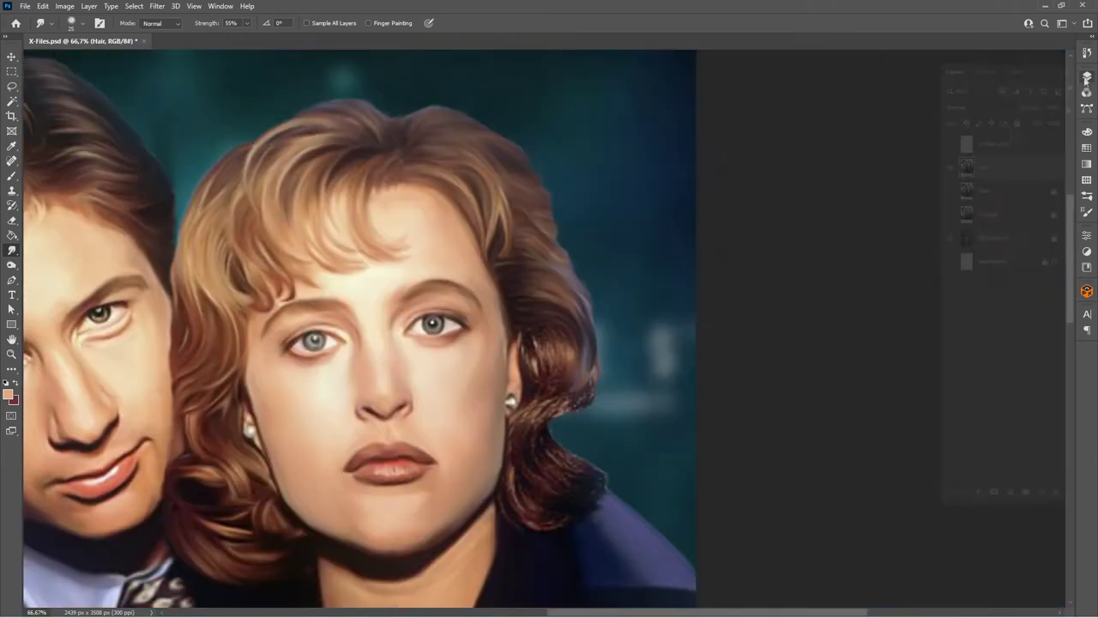
left_click(951, 166)
left_click(951, 166)
left_click(1087, 76)
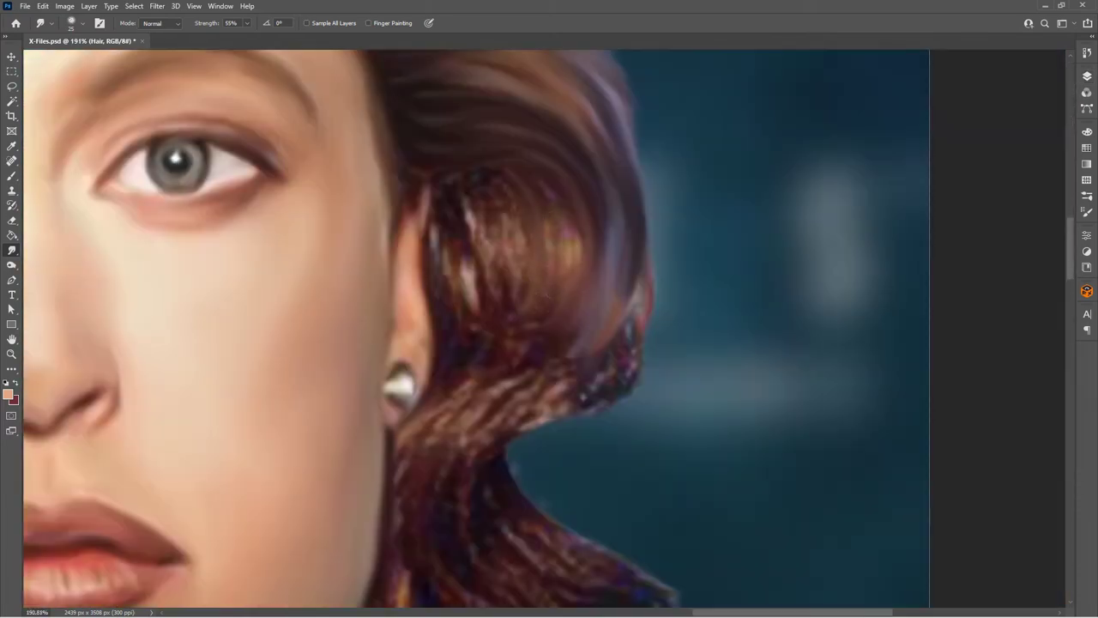
- Smooth the sparkly strands above the ear and curl those below it
left_click_drag(561, 236, 510, 300)
left_click_drag(467, 189, 454, 317)
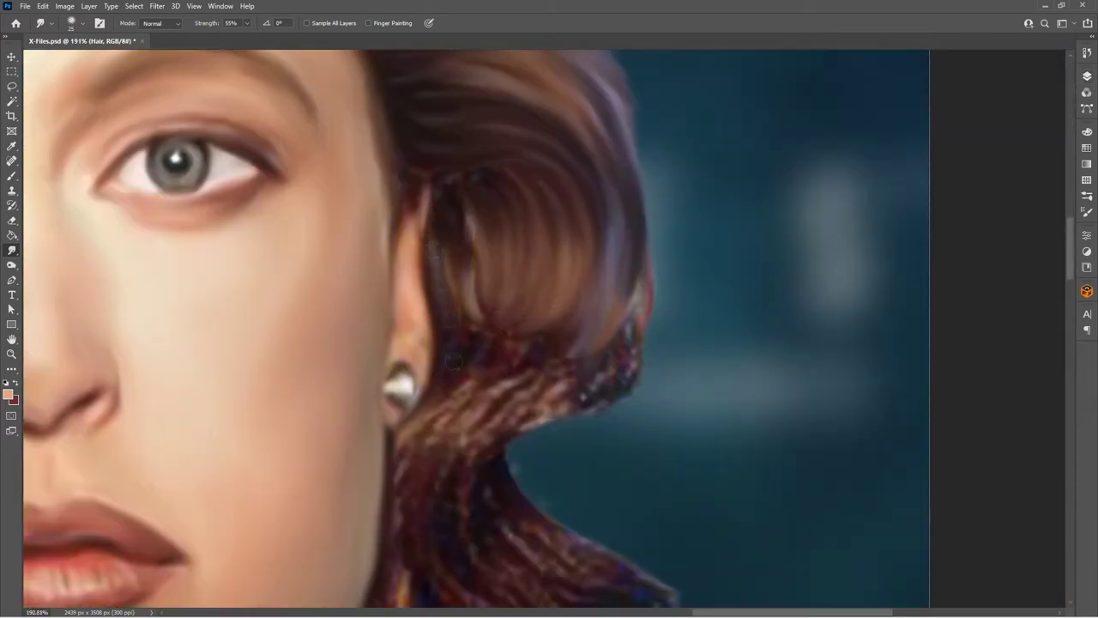
left_click_drag(476, 168, 459, 214)
mouse_move(635, 283)
left_mouse_down()
mouse_move(616, 360)
mouse_move(442, 498)
left_mouse_up()
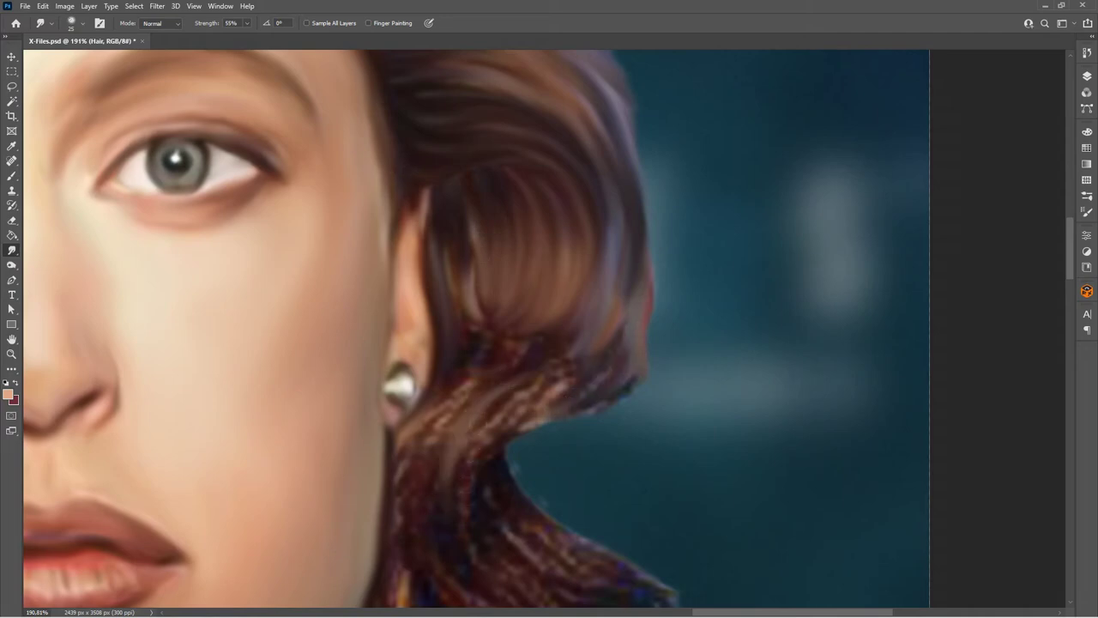
left_click_drag(480, 377, 397, 540)
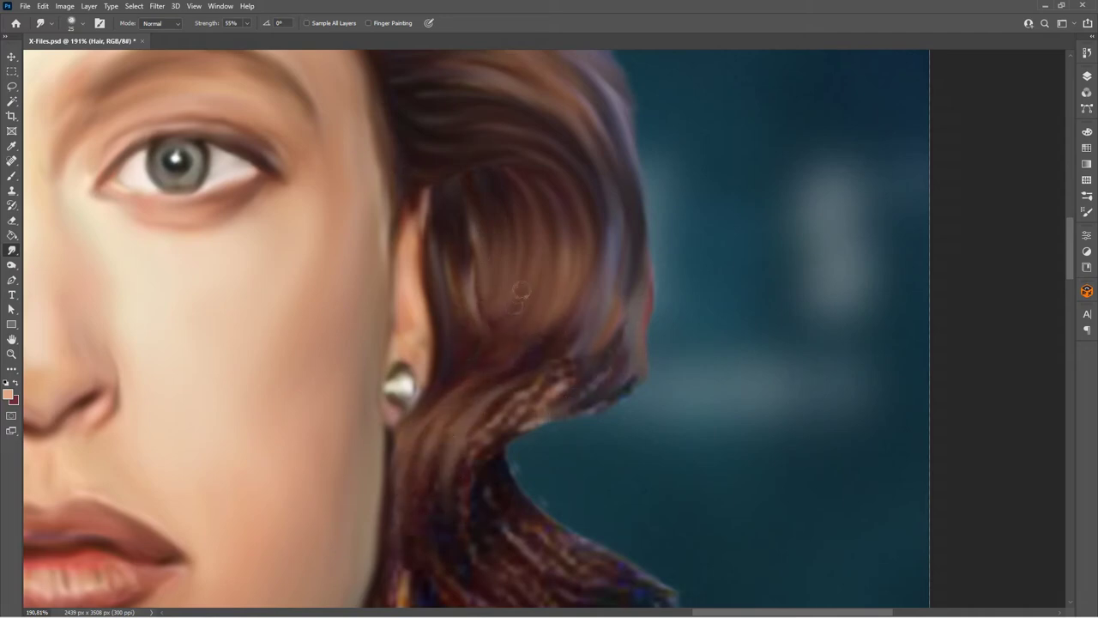
- Smooth the strands below the ear and along the neck curve
left_click_drag(667, 147, 672, 168)
left_click_drag(436, 310, 465, 431)
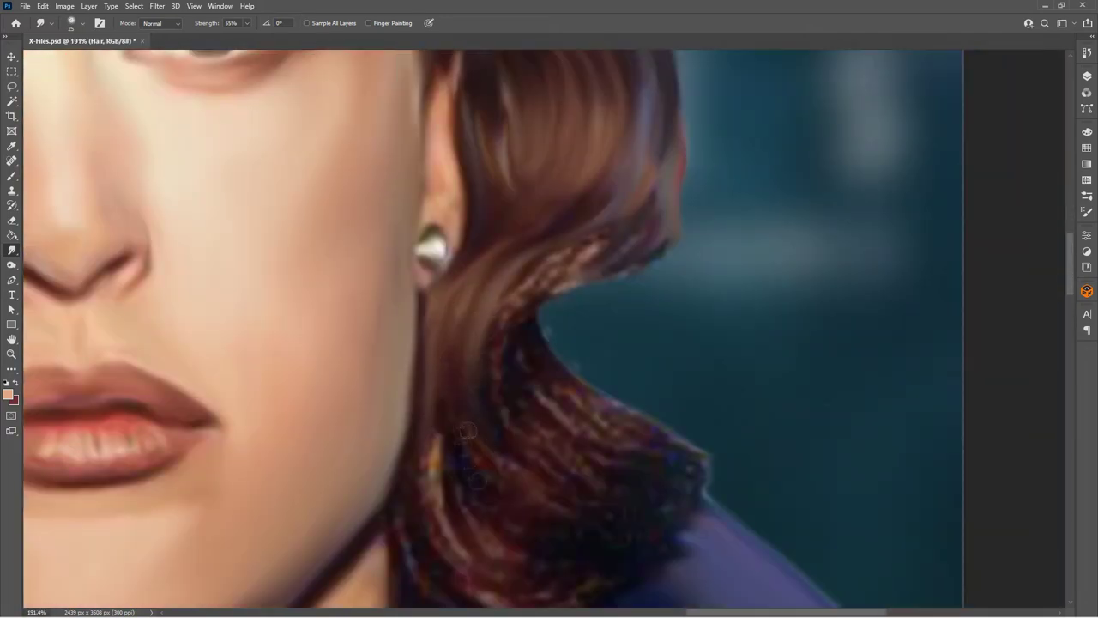
left_click_drag(527, 273, 452, 358)
left_click_drag(630, 208, 508, 345)
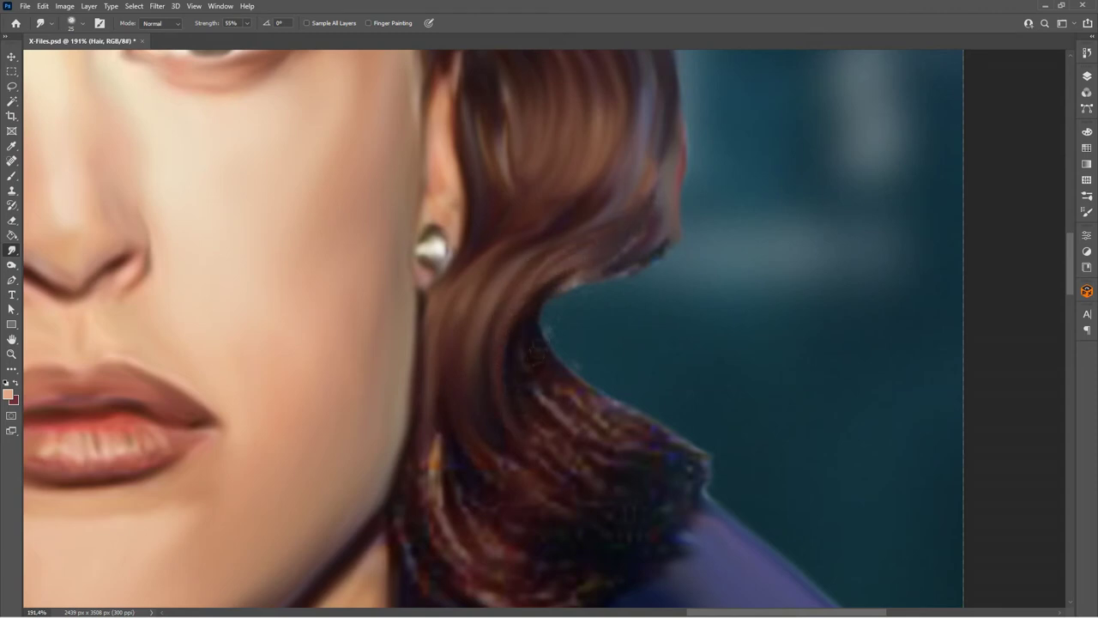
mouse_move(568, 276)
left_mouse_down()
mouse_move(542, 397)
mouse_move(663, 245)
left_mouse_up()
- Smudge the jagged strands at the lower right into smooth hair
left_click_drag(602, 326, 682, 441)
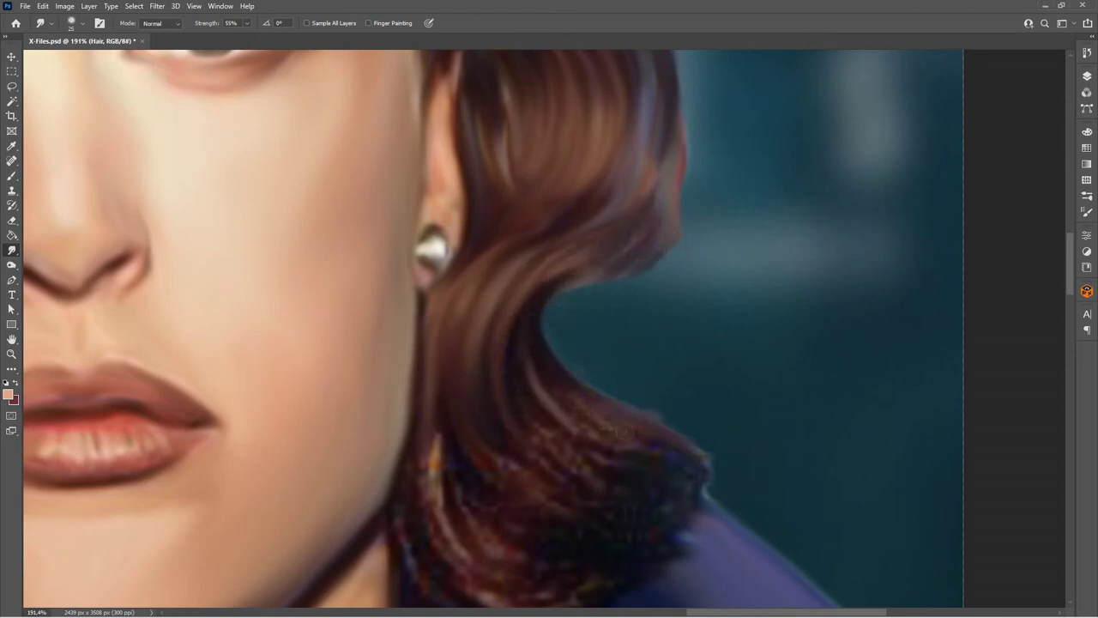
left_click_drag(558, 391, 617, 455)
left_click_drag(540, 420, 635, 485)
left_click_drag(493, 424, 525, 416)
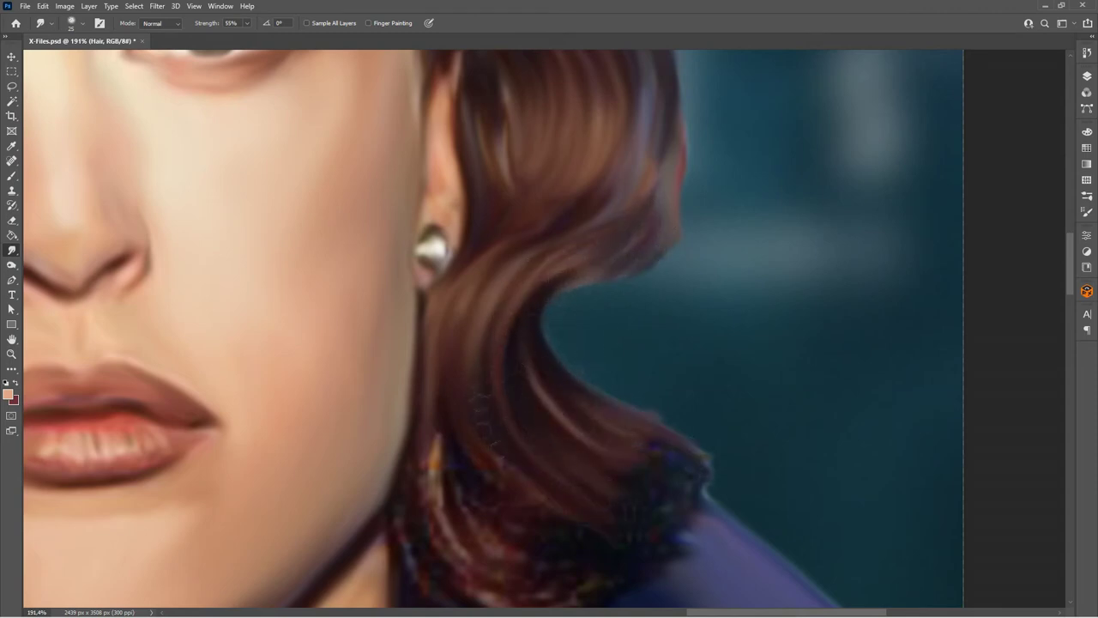
- Smooth the lower-left hair and the flecked tips near the shoulder
scroll(463, 444, "down", 3)
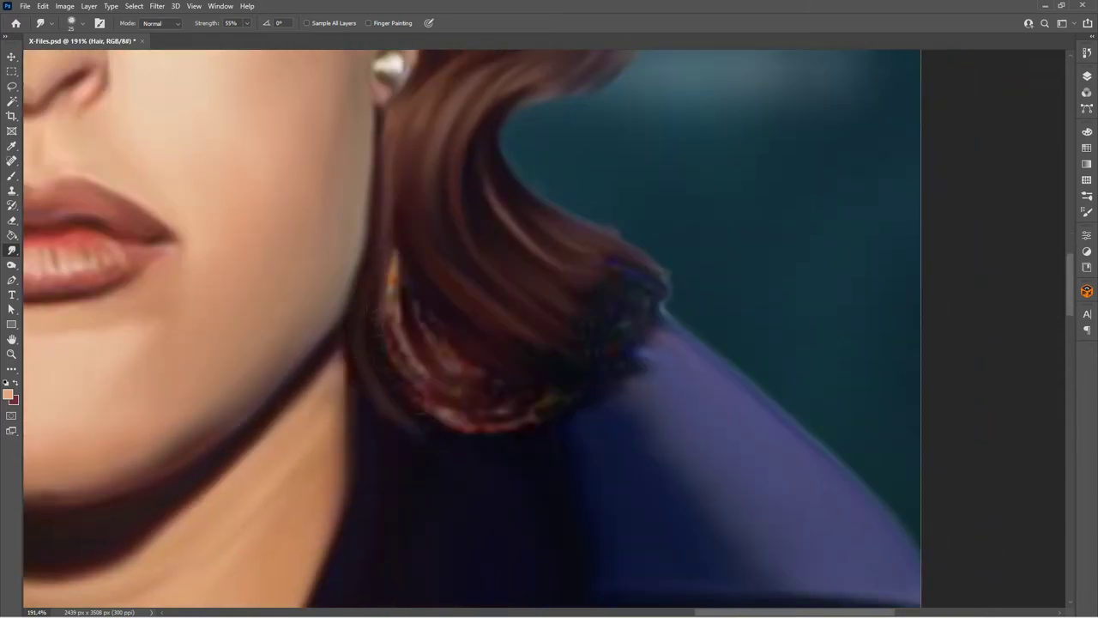
left_click_drag(420, 396, 393, 245)
left_click_drag(502, 387, 429, 319)
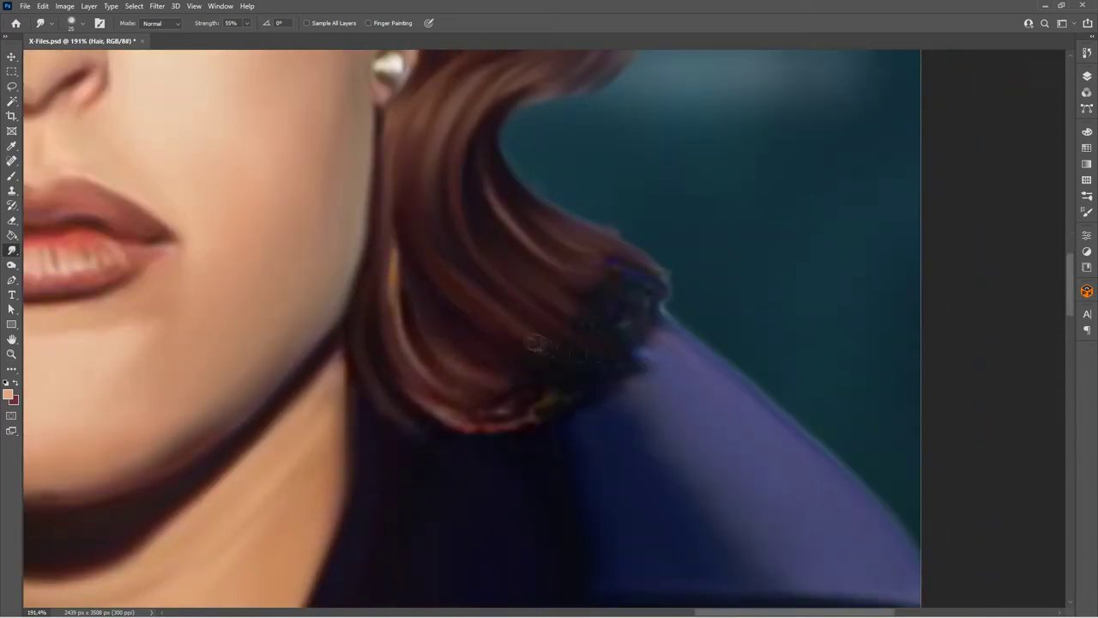
mouse_move(536, 343)
left_mouse_down()
mouse_move(539, 416)
mouse_move(506, 403)
mouse_move(577, 402)
left_mouse_up()
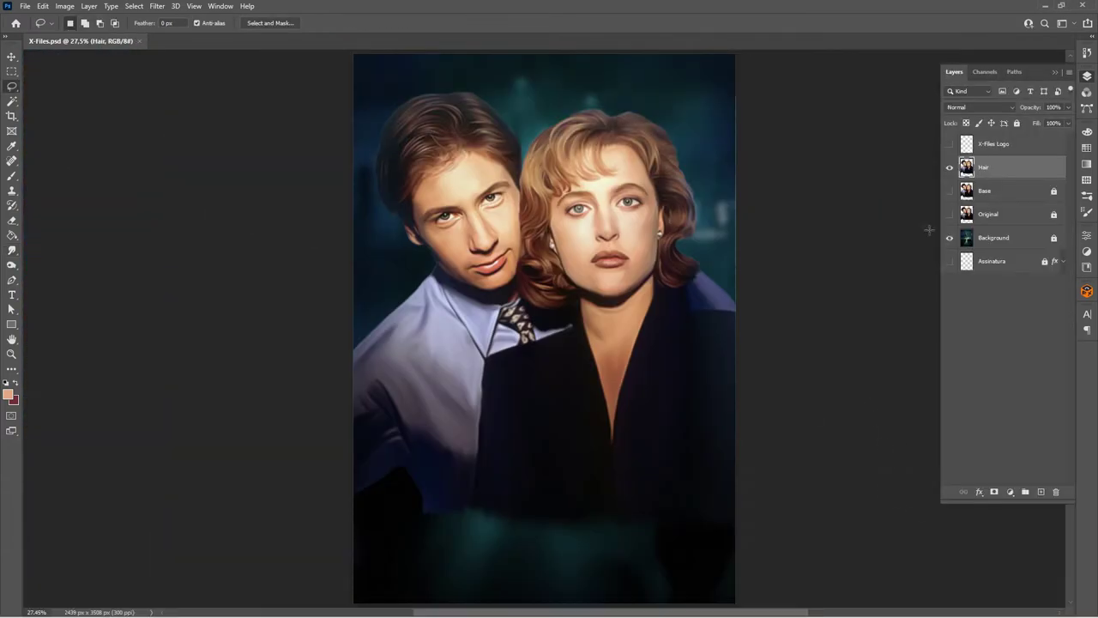
- Duplicate the Background layer and add a new Detail layer above Hair
left_click(993, 237)
key("ctrl+j")
key("v")
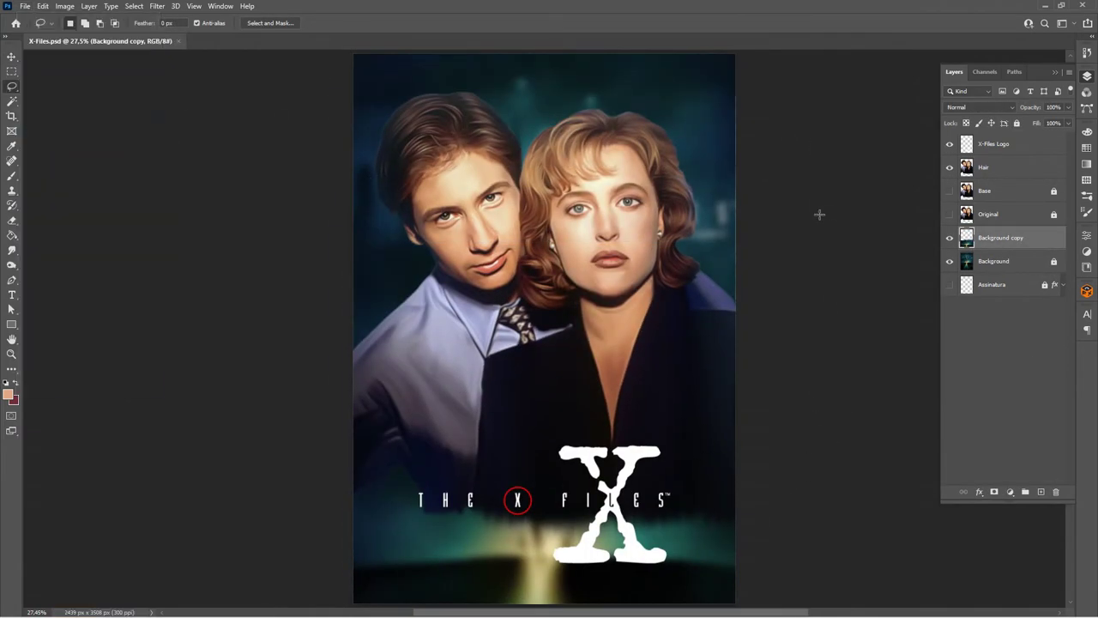
left_click(1024, 174)
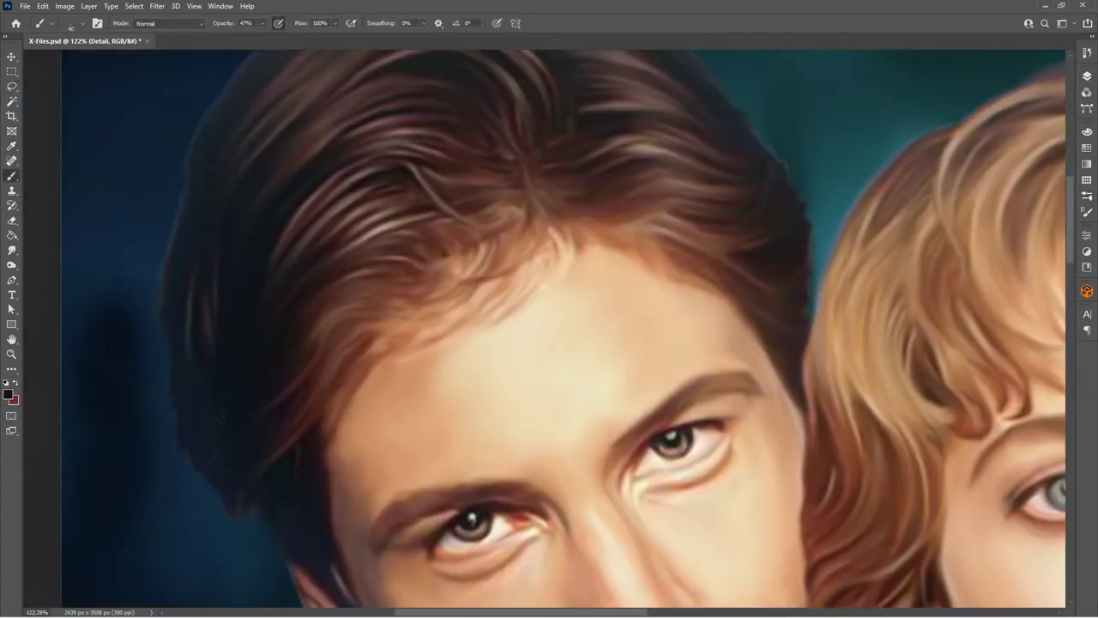
- Paint thin strands into the man's hair at 66% opacity, sampling brown and peach hair colours
left_click_drag(218, 431, 252, 299)
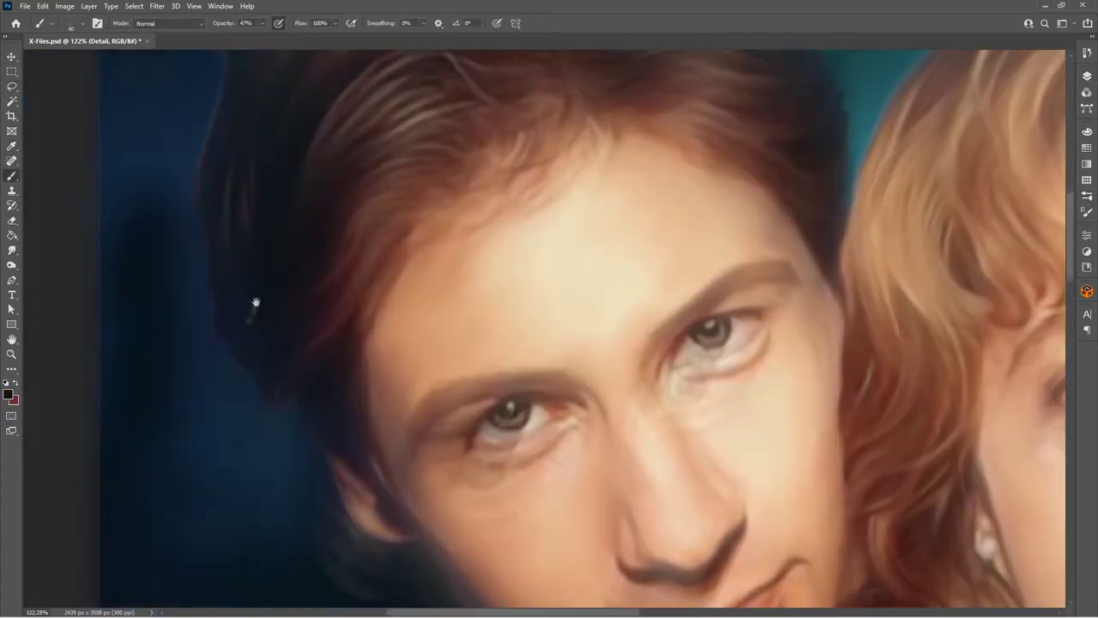
key("6")
key("6")
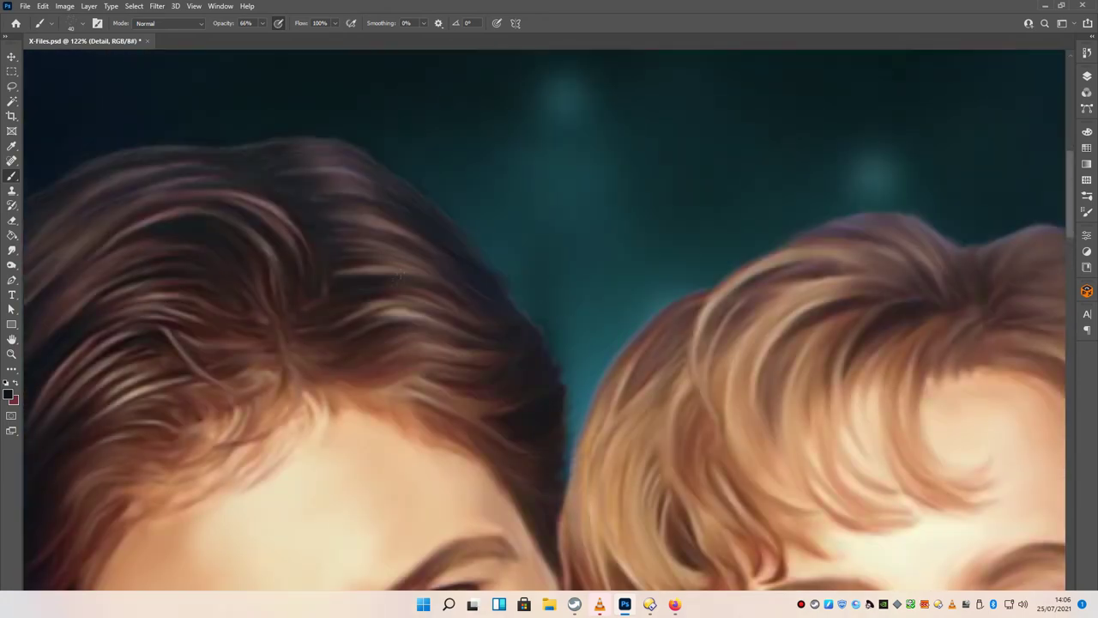
left_click_drag(400, 275, 360, 253)
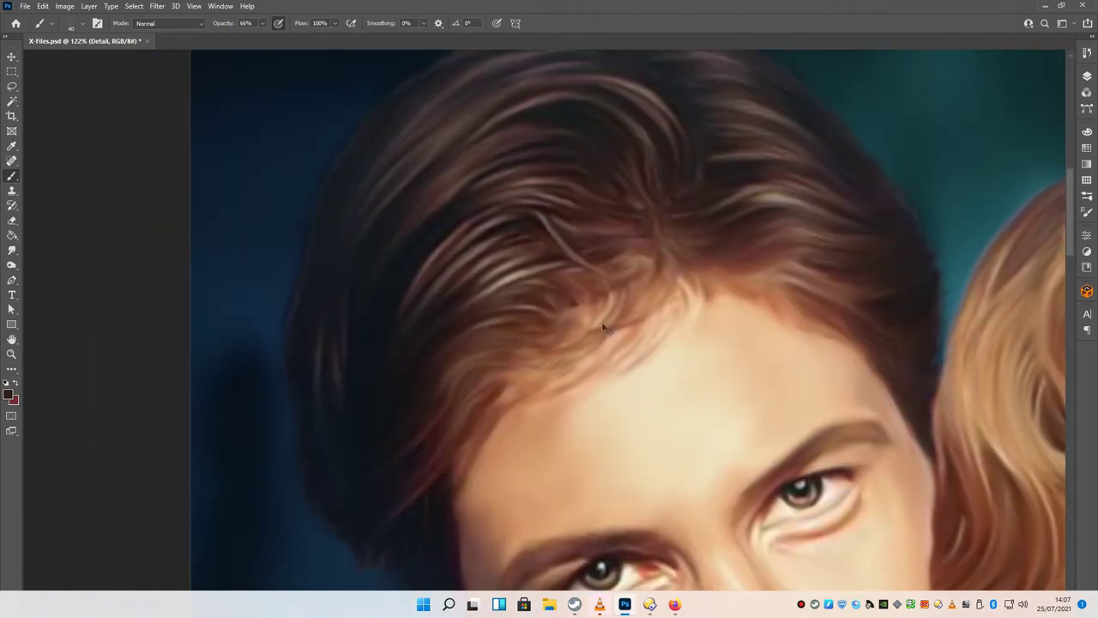
key("alt")
left_click(477, 310, "alt")
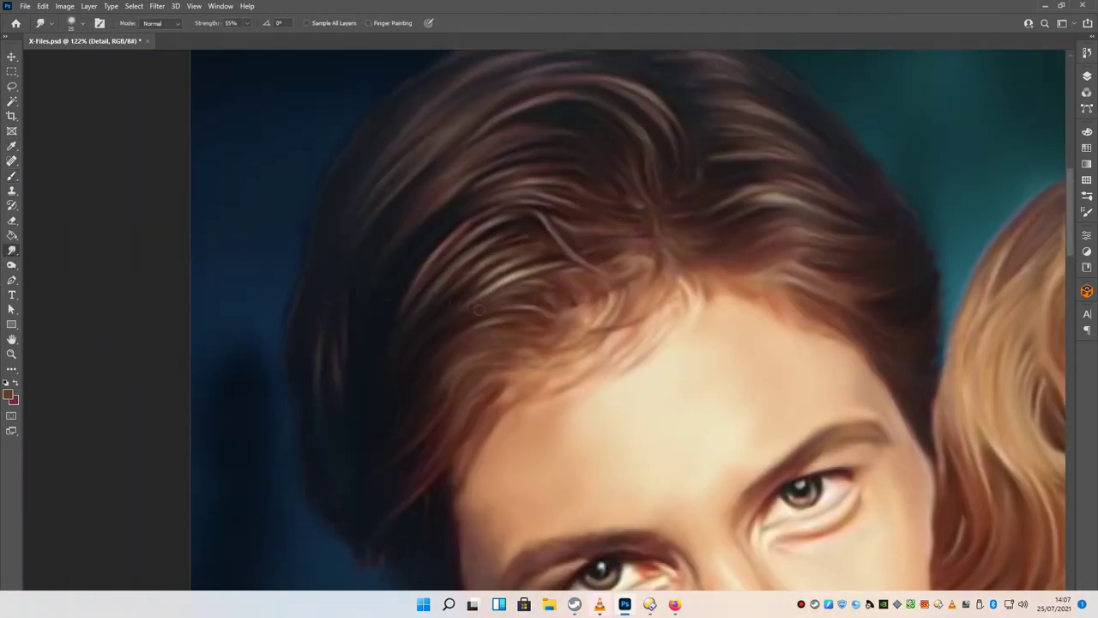
left_click(11, 175)
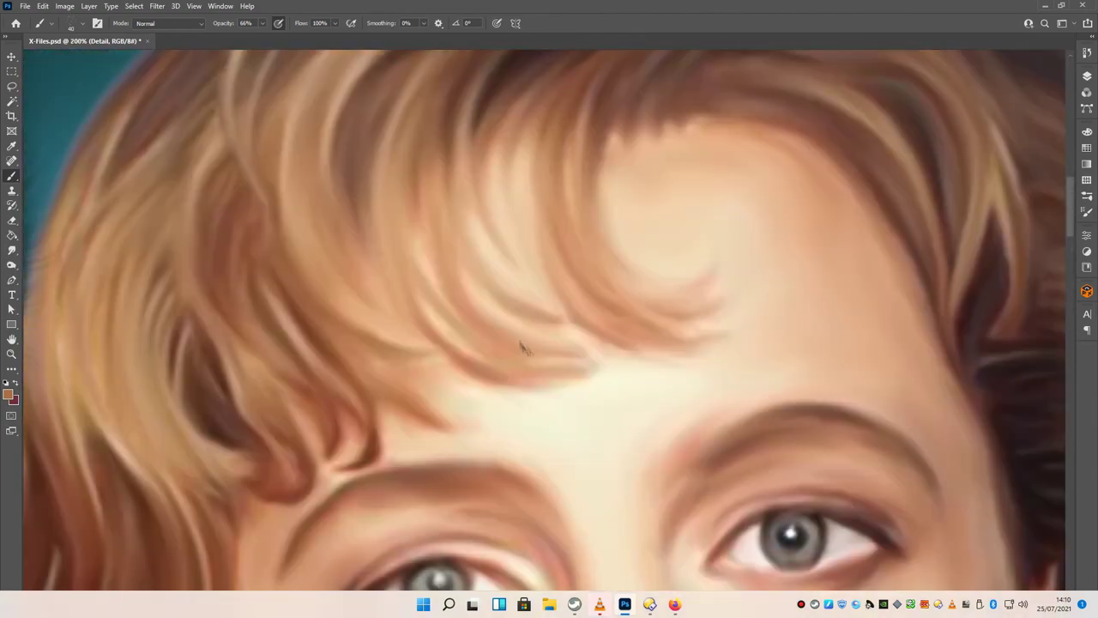
left_click(462, 201, "alt")
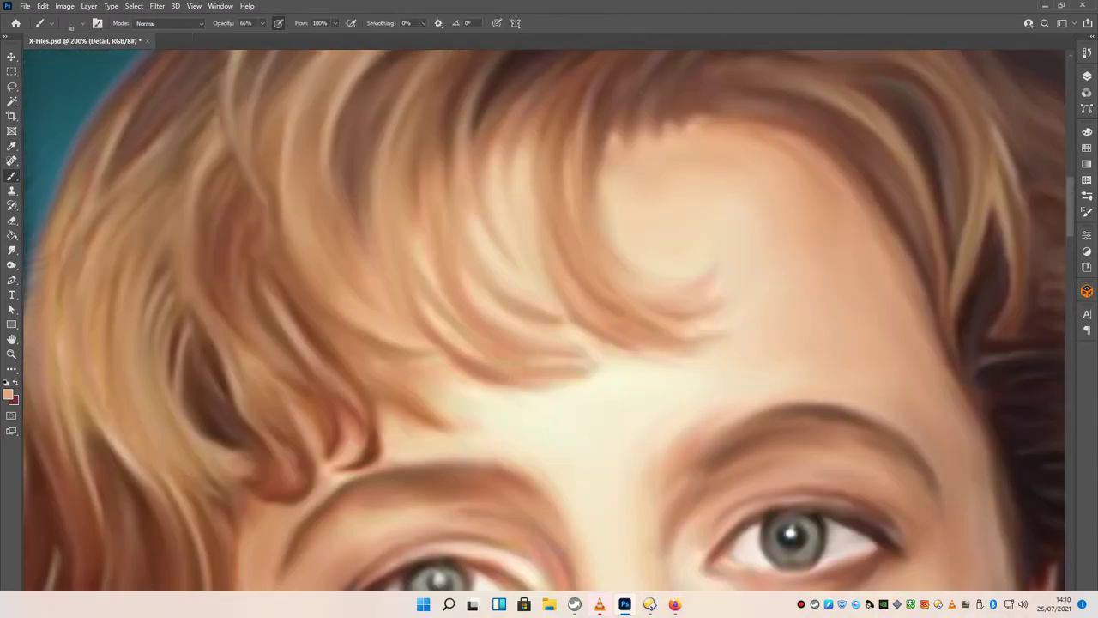
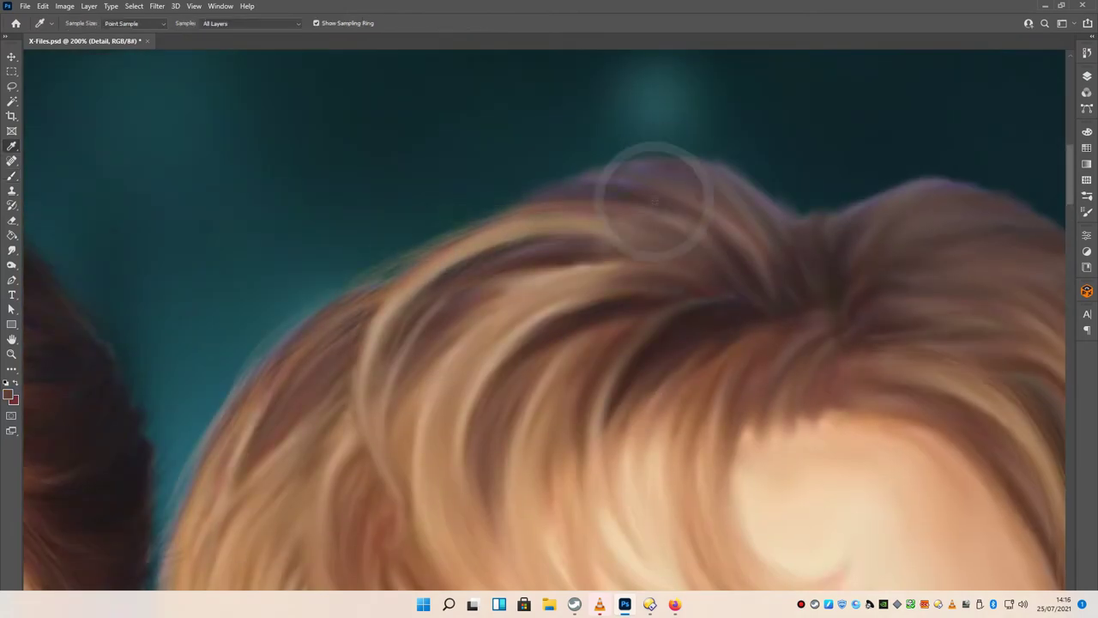
- Sample a dark reddish-brown from the woman's hair and paint strands by her ear
left_click(649, 184, "alt")
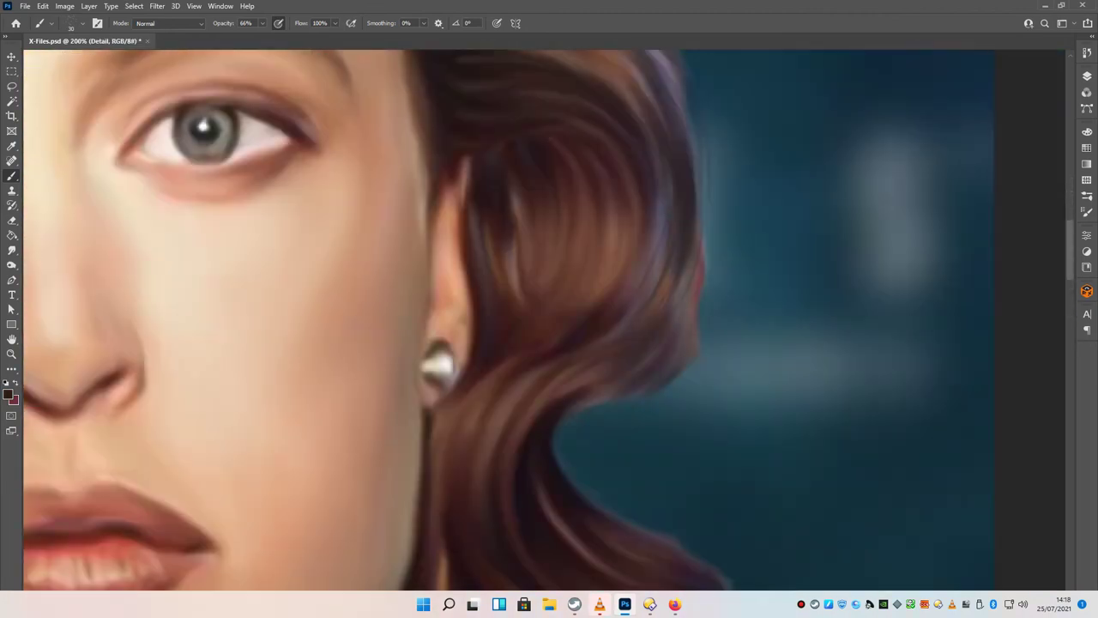
scroll(508, 320, "down", 3)
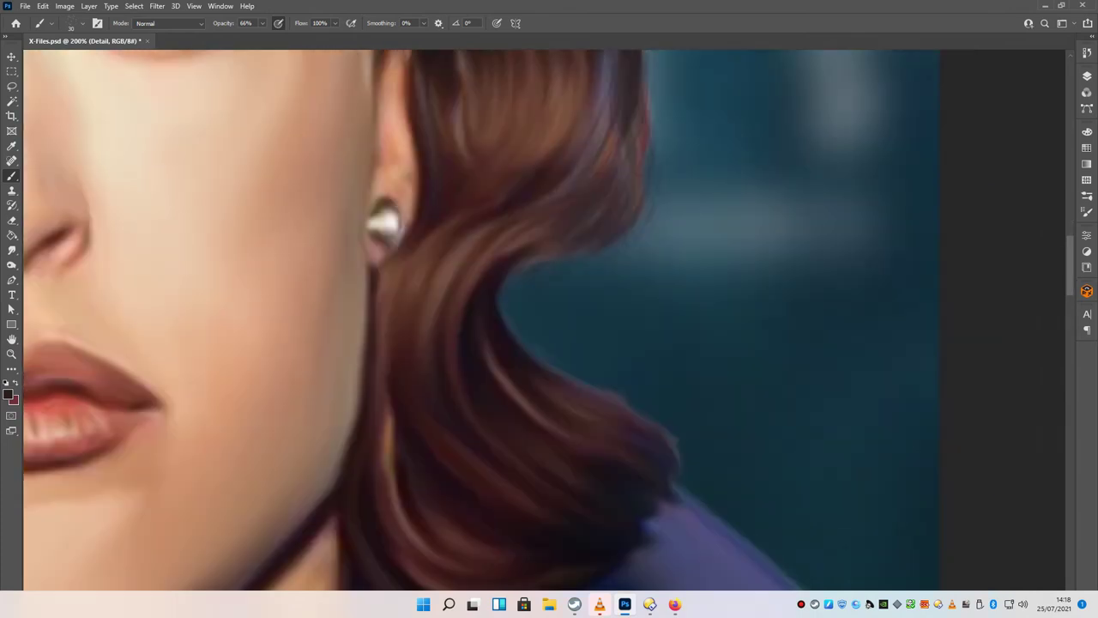
scroll(549, 320, "down", 4)
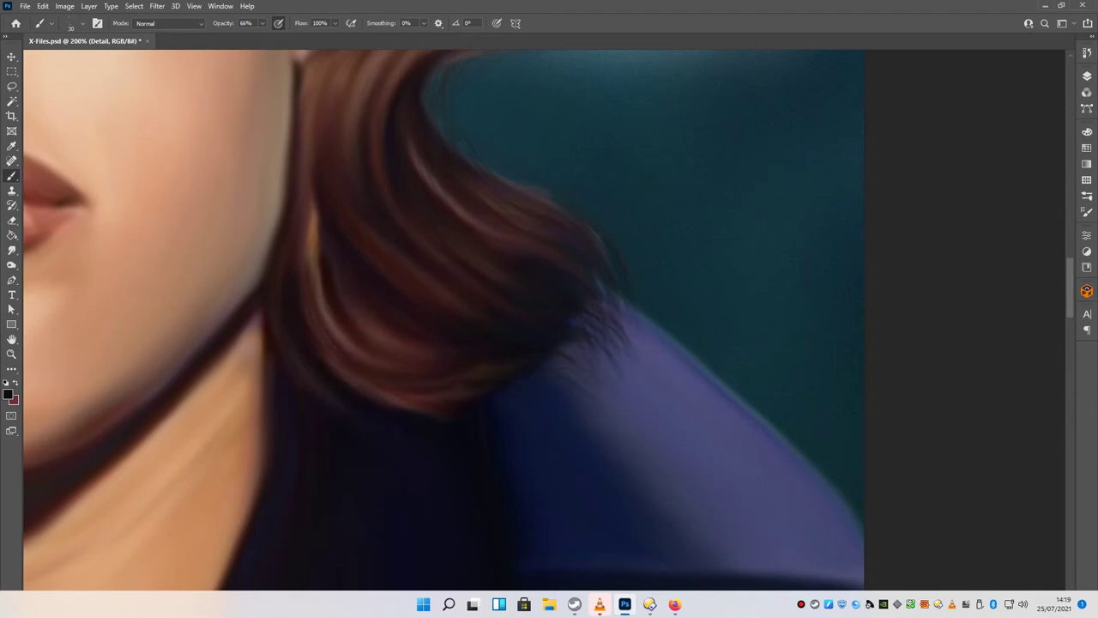
scroll(570, 523, "down", 3)
scroll(569, 523, "up", 2)
scroll(569, 524, "up", 4)
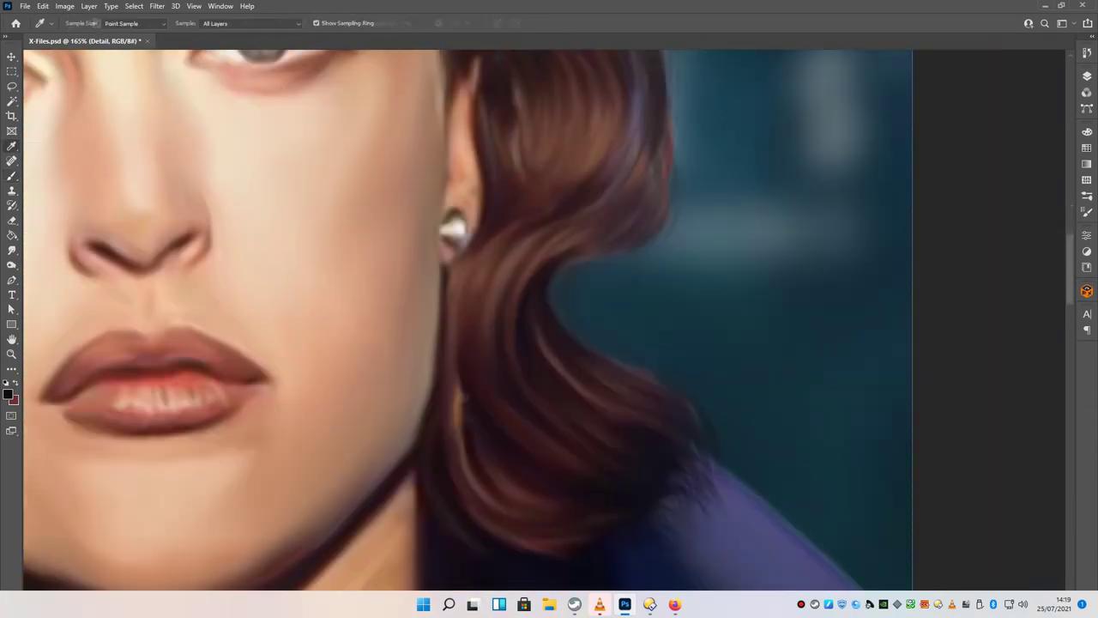
- Sample another brown hair tone and add more strands down toward her shoulder
left_click(465, 410, "alt")
scroll(457, 446, "down", 2)
scroll(548, 320, "down", 3)
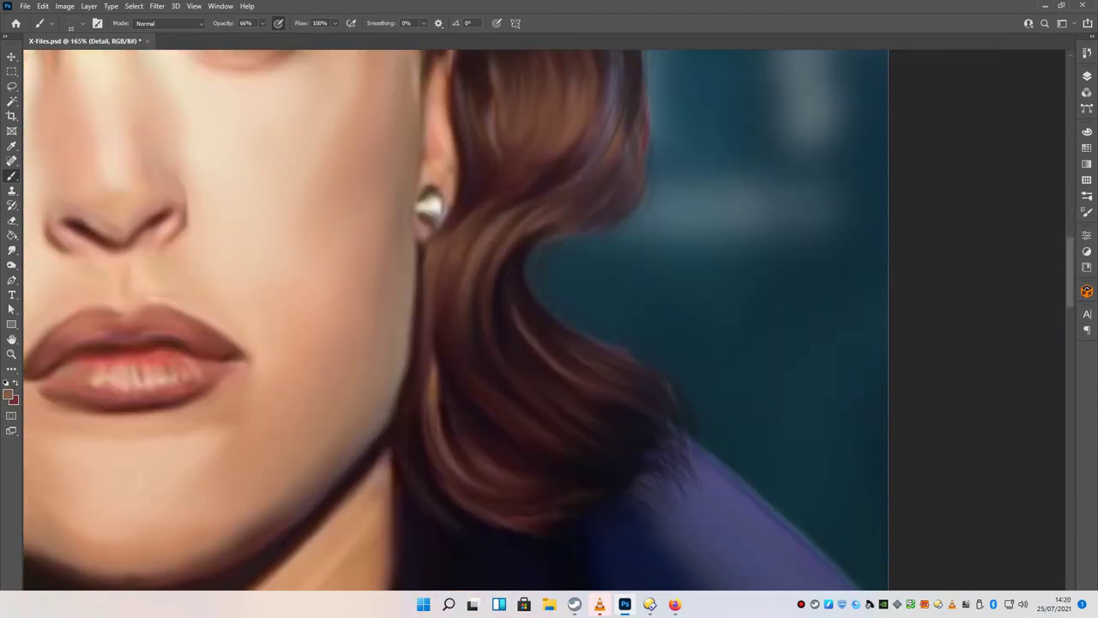
scroll(549, 320, "down", 3)
scroll(549, 320, "down", 3)
scroll(549, 320, "up", 1)
left_click(1086, 75)
- Hide and re-show the Detail layer to compare the new hair strands
left_click(949, 167)
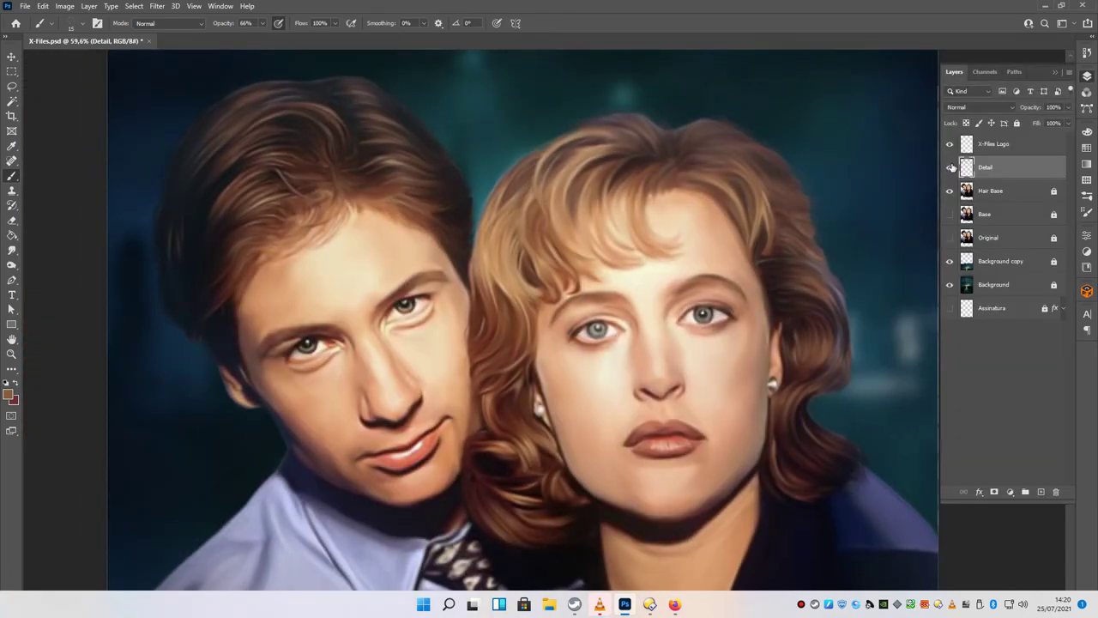
left_click(1086, 75)
scroll(591, 376, "up", 3)
scroll(394, 250, "up", 3)
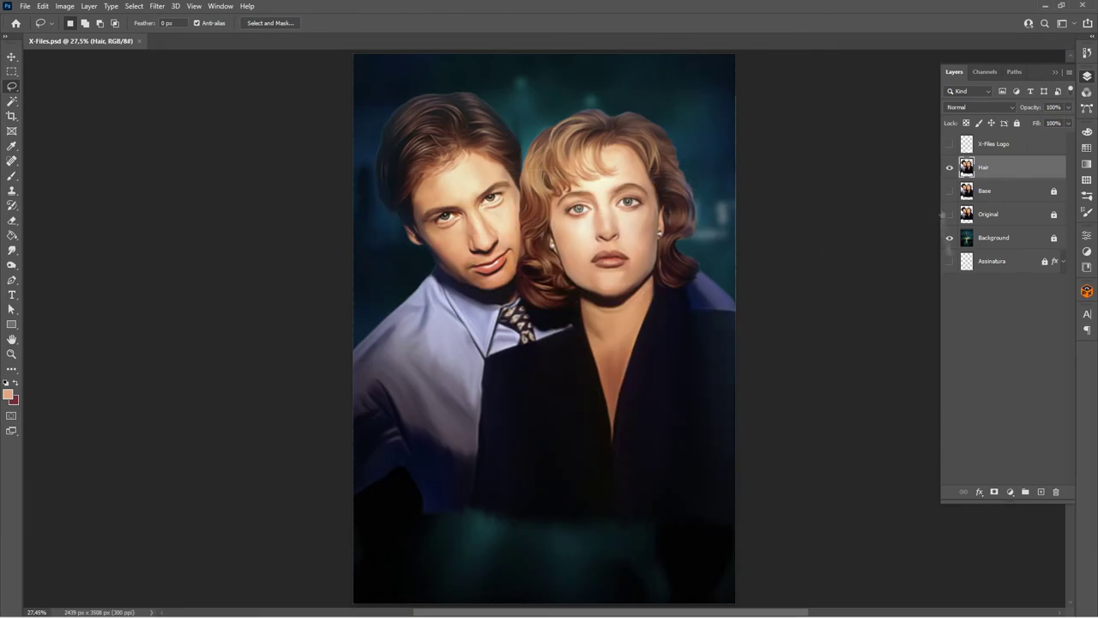
- Duplicate the Background layer with Ctrl+J and add a new empty layer above Hair
left_click(993, 238)
key("ctrl+j")
key("v")
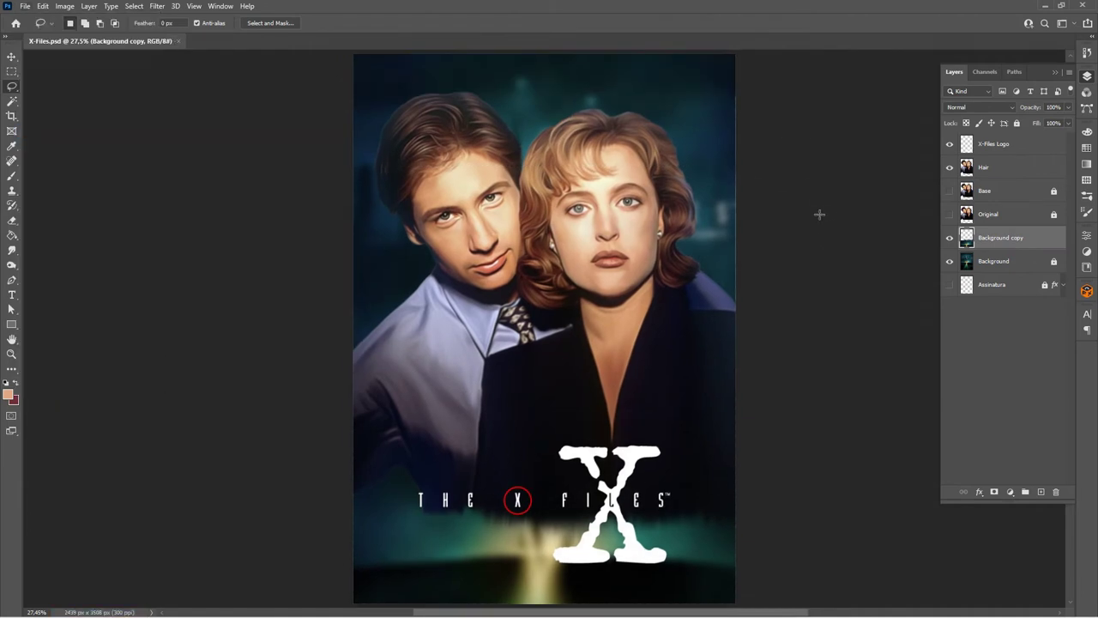
left_click(1020, 169)
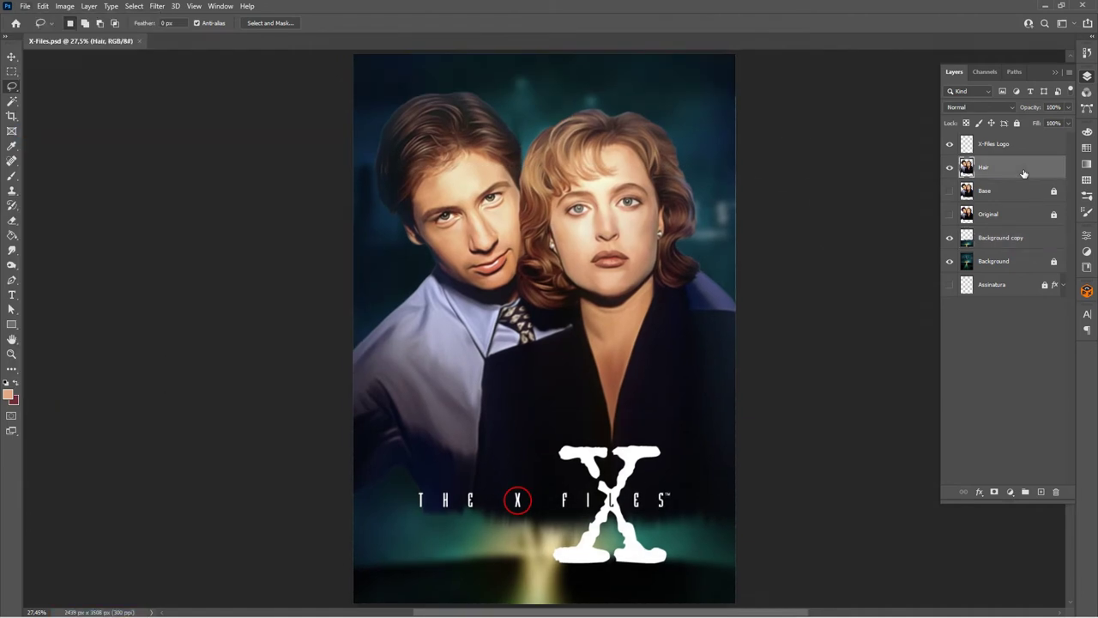
left_click(1041, 492)
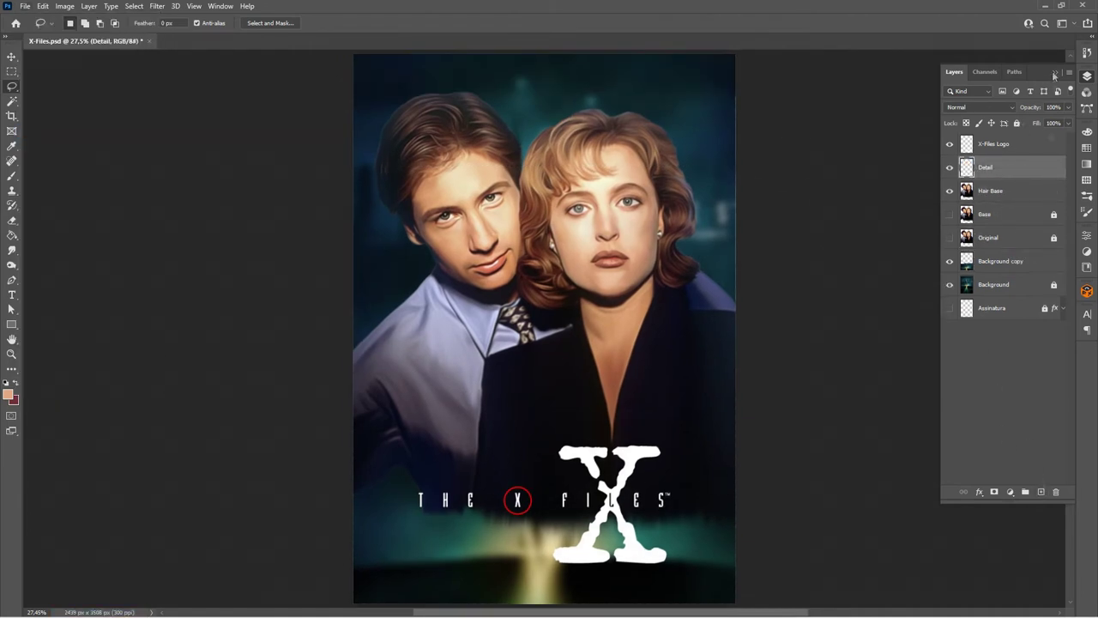
- Set up the Brush tool at 66% opacity for painting hair strands
left_click(1054, 72)
scroll(439, 129, "up", 5)
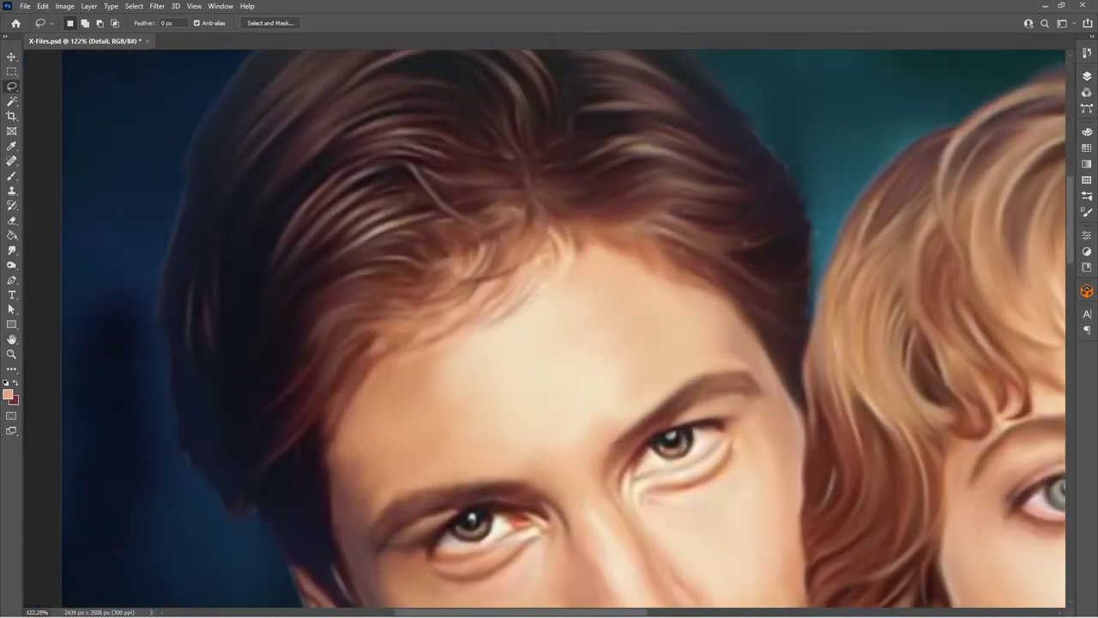
key("b")
left_click(1086, 212)
left_click(1087, 212)
scroll(243, 292, "down", 3)
scroll(243, 291, "left", 1)
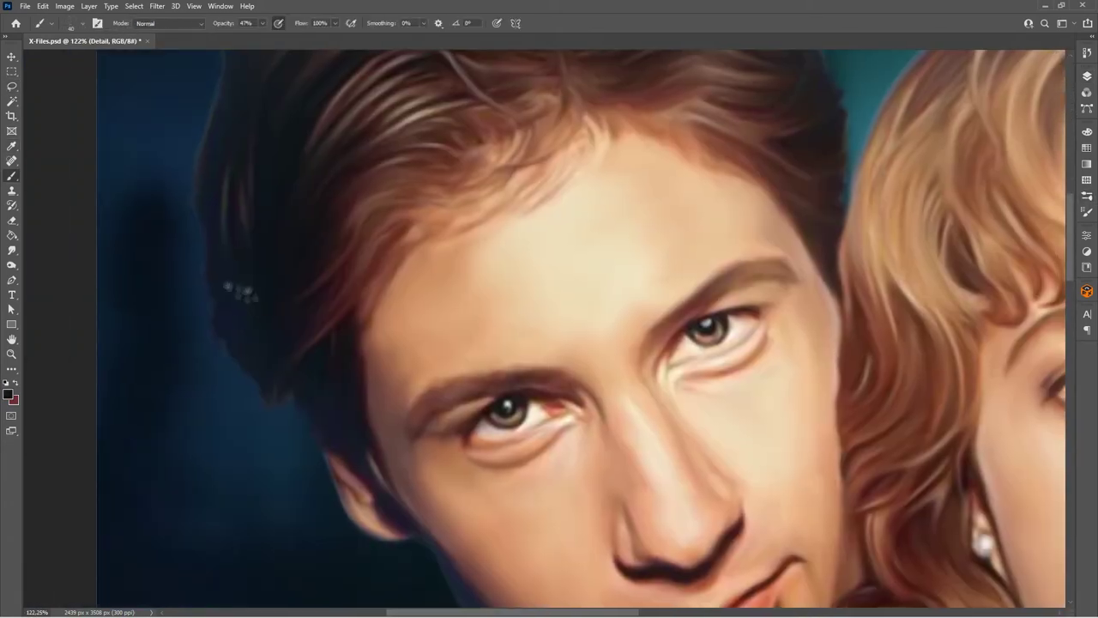
key("6")
key("6")
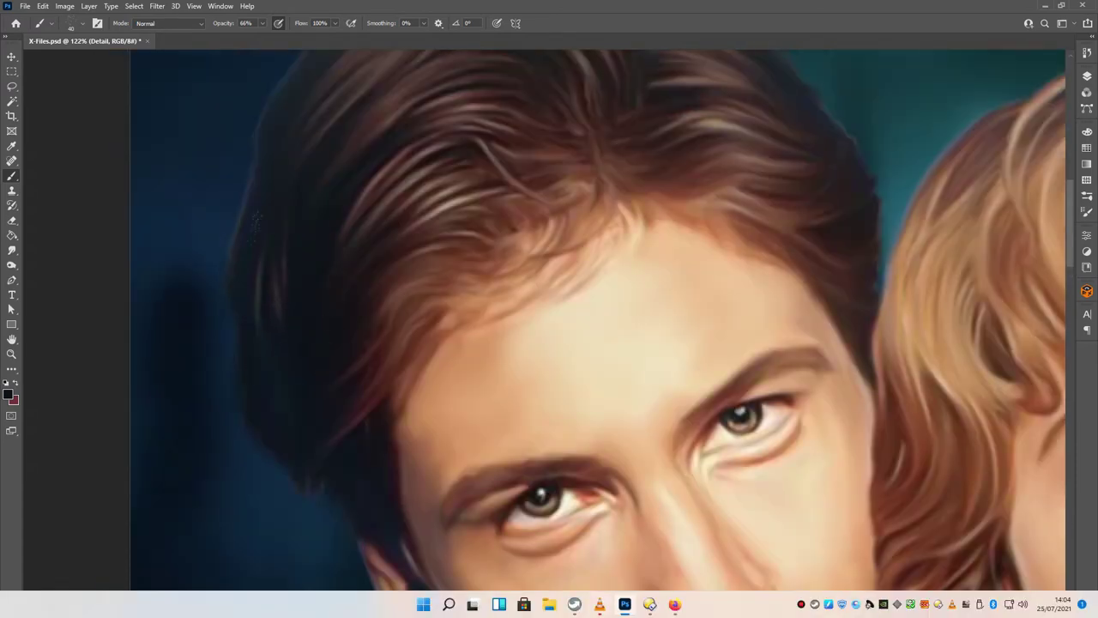
- Paint light strands over the tops of both heads, blending some with Smudge
scroll(343, 196, "up", 2)
scroll(344, 196, "left", 1)
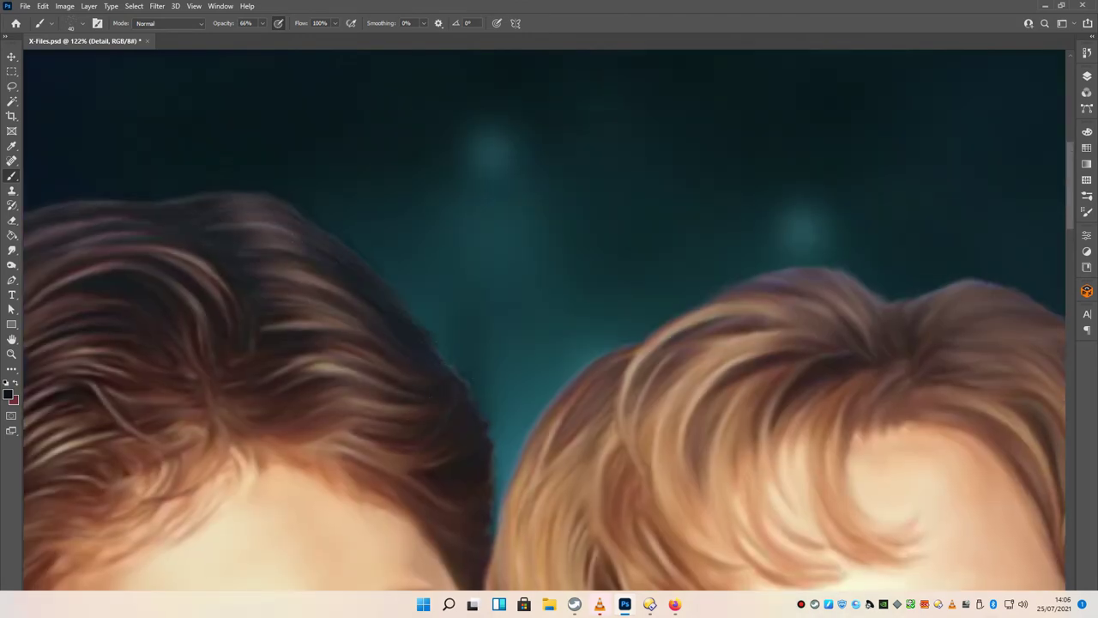
left_click_drag(466, 470, 578, 313)
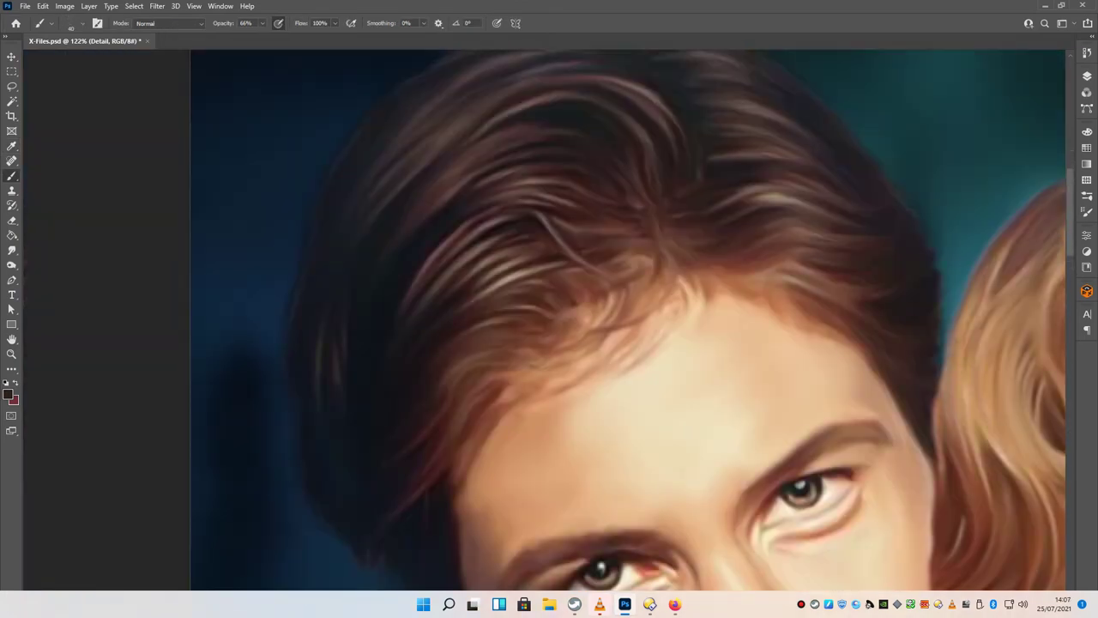
left_click(11, 249)
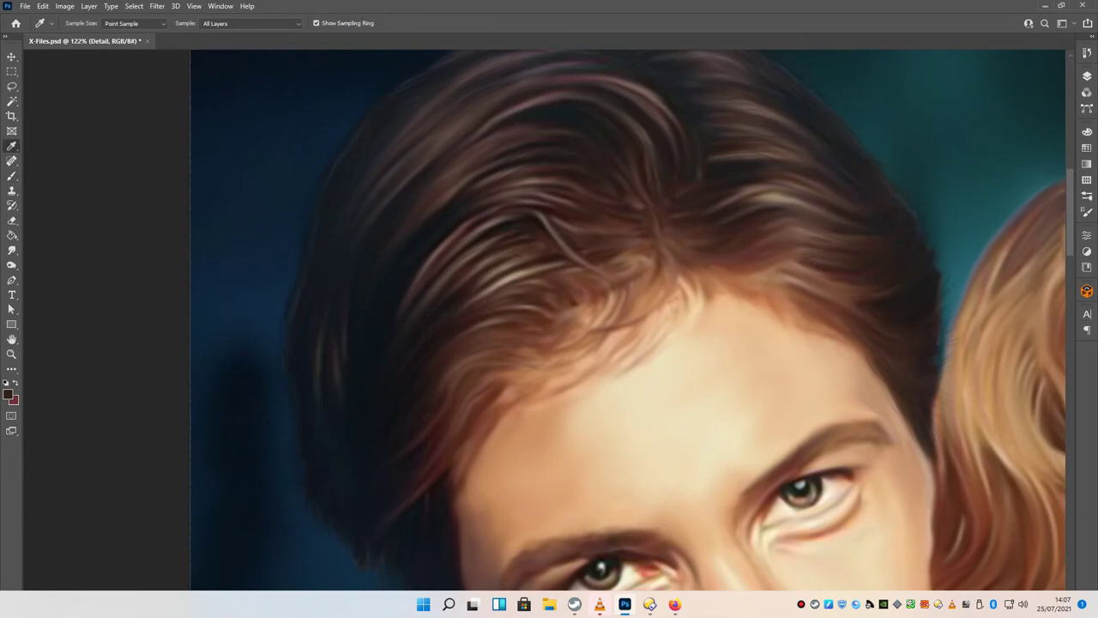
left_click(12, 177)
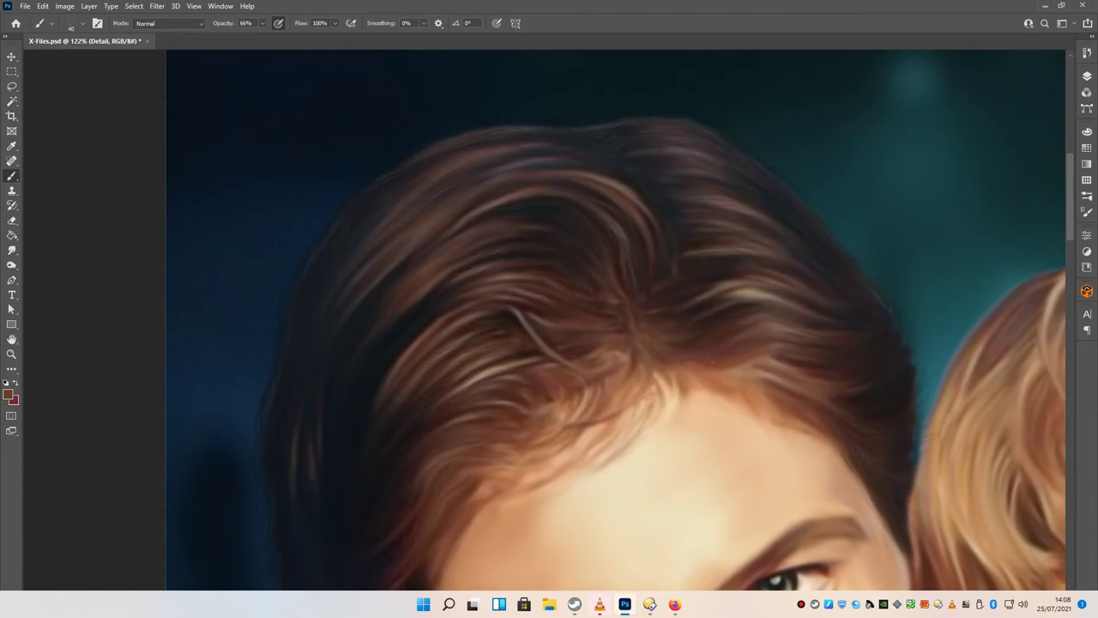
- Zoom to 200% on the man's hairline and crown, then sample a light peach tone
key("ctrl+plus")
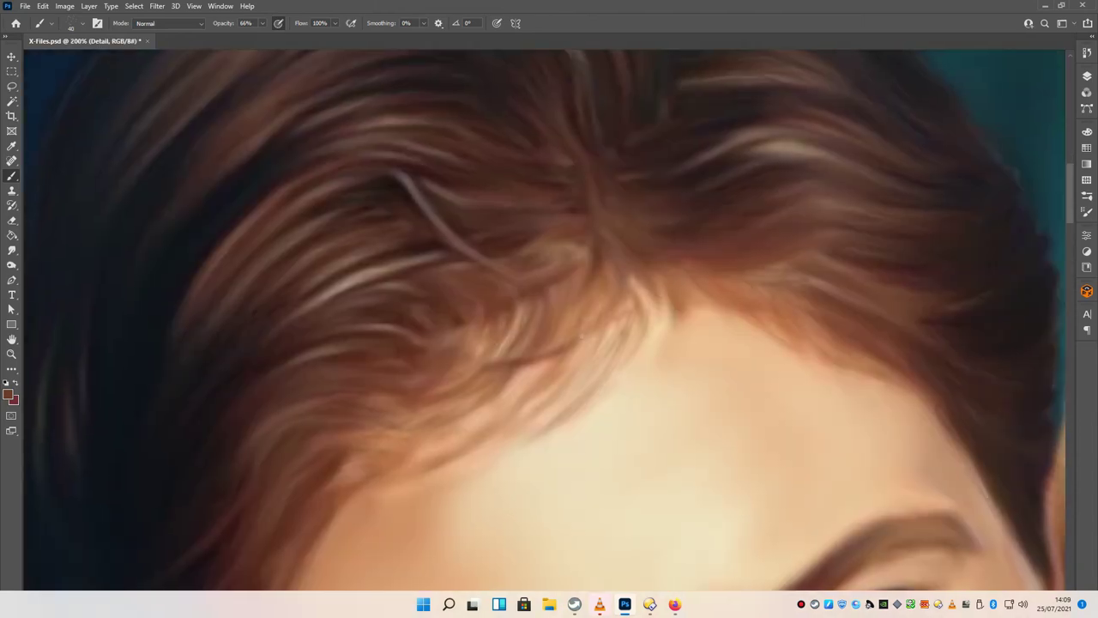
scroll(549, 319, "left", 3)
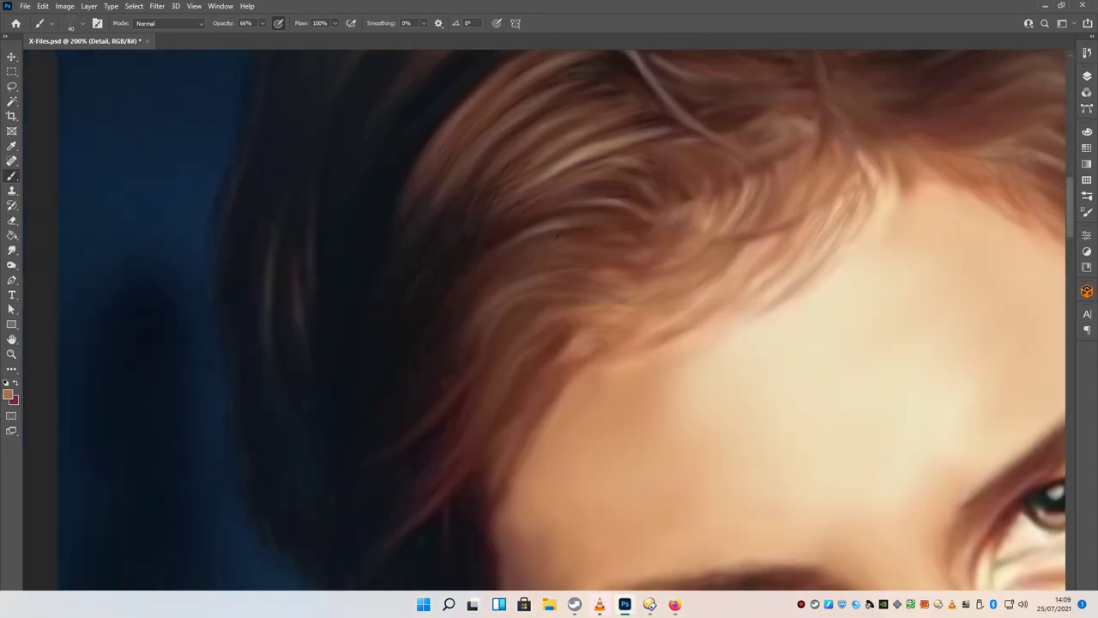
scroll(549, 320, "up", 5)
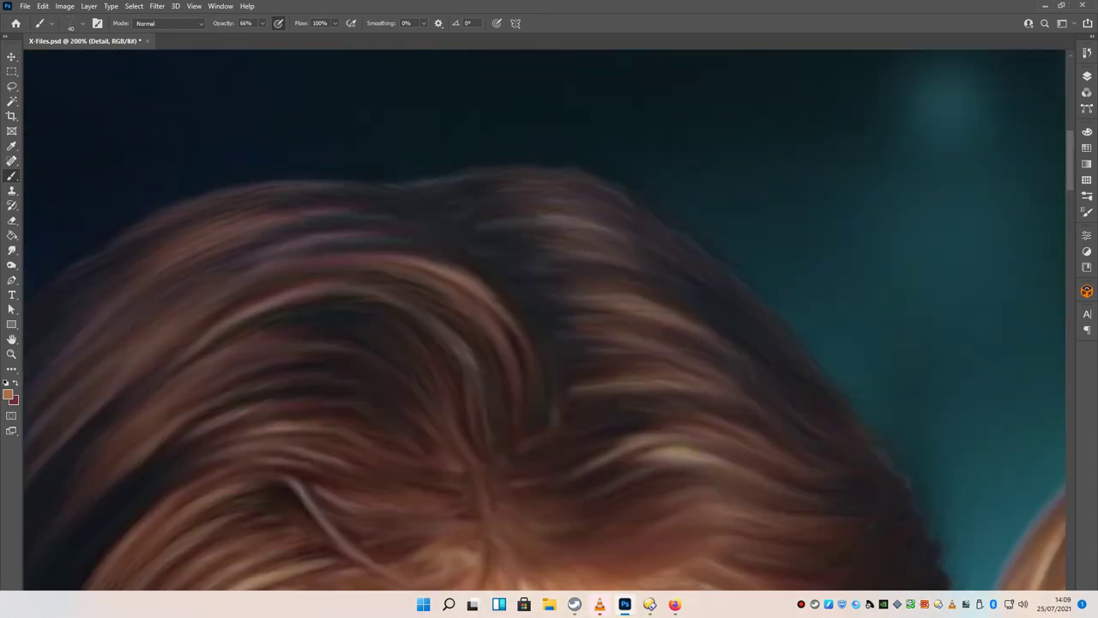
left_click_drag(601, 314, 601, 343)
left_click_drag(549, 320, 612, 351)
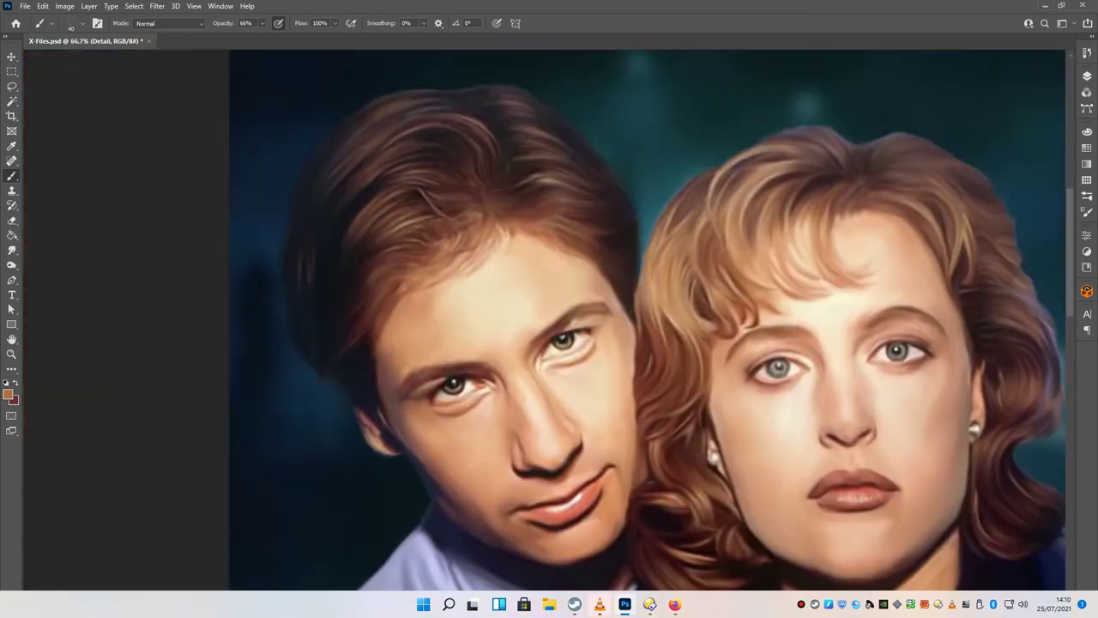
left_click_drag(549, 320, 849, 258)
left_click(361, 276, "alt")
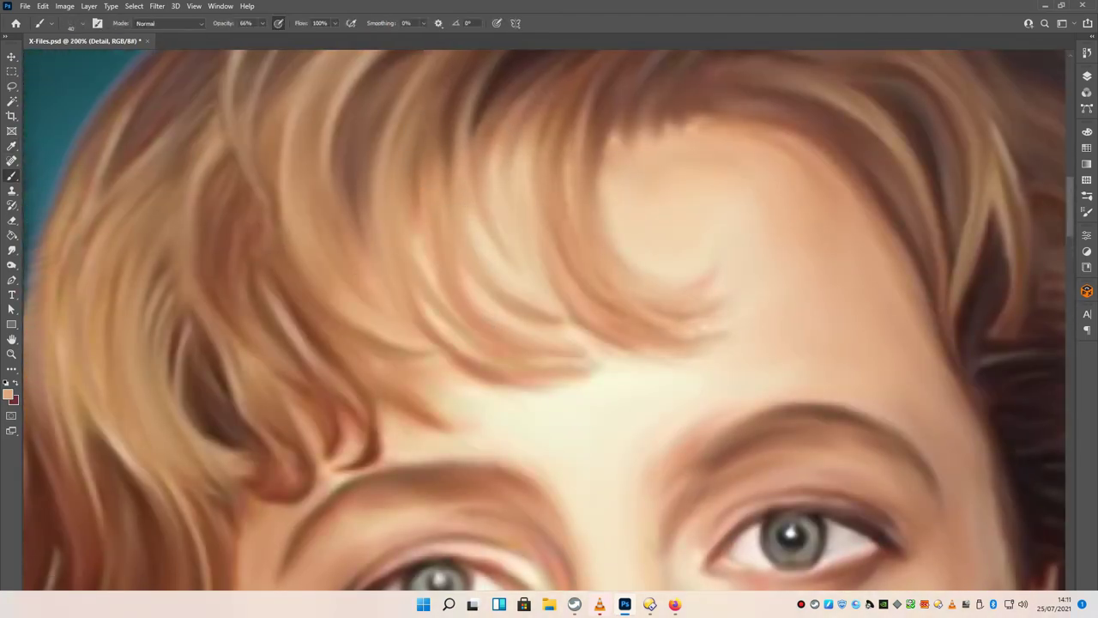
- Sample light tan and dark brown, then paint fine wisps along the hair's top and right edges
left_click_drag(518, 196, 694, 123)
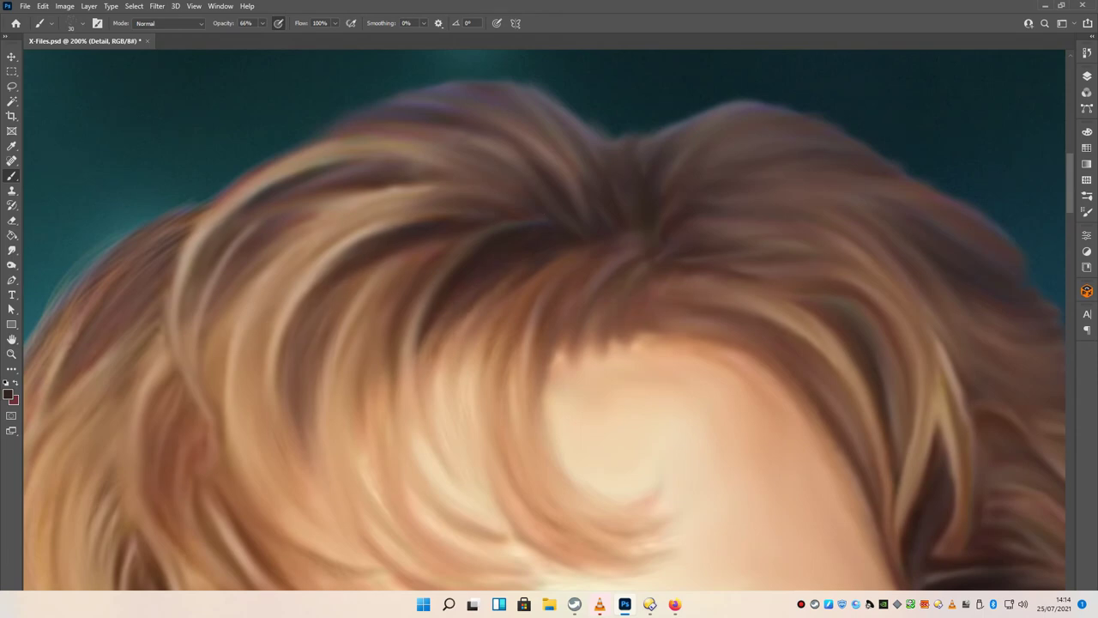
left_click(305, 254, "alt")
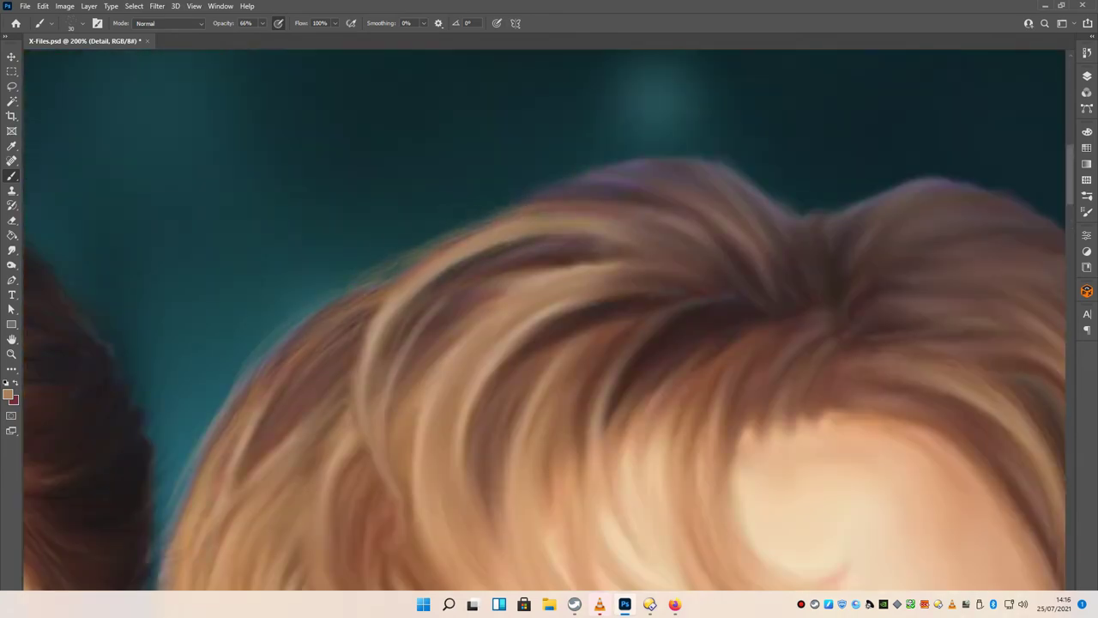
left_click(645, 199, "alt")
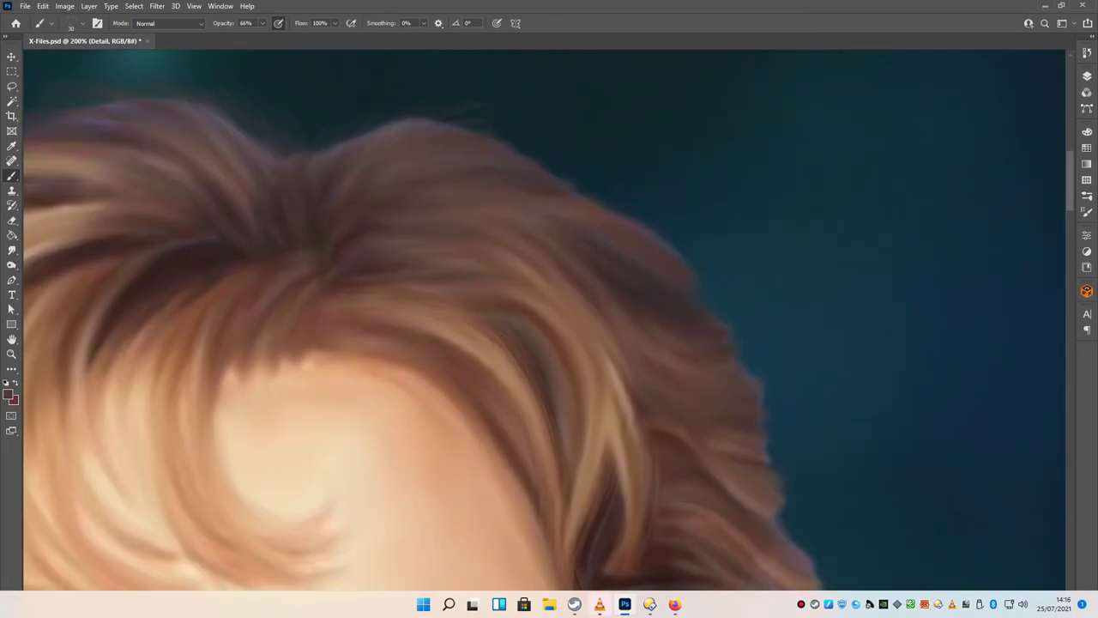
left_click_drag(496, 130, 550, 163)
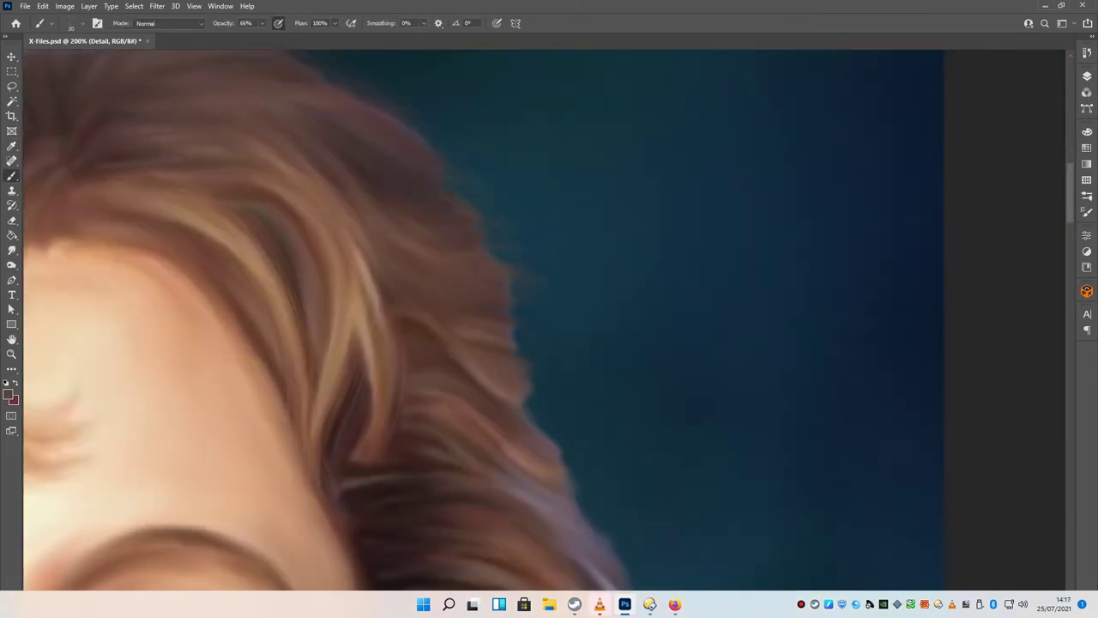
left_click_drag(513, 297, 533, 355)
left_click_drag(537, 384, 554, 398)
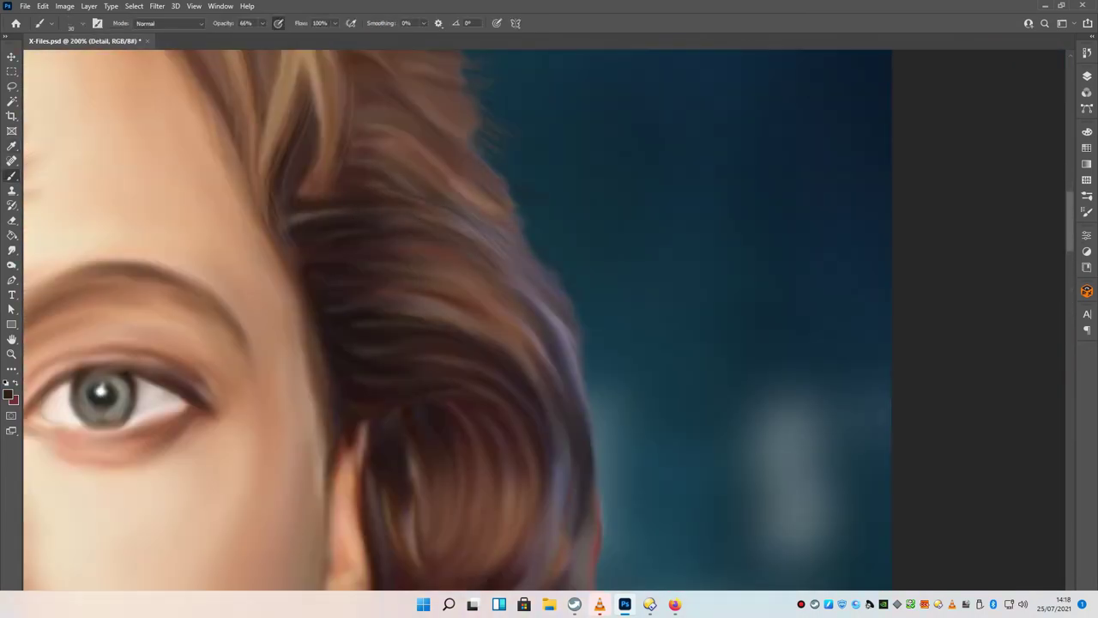
- Sample a dark hair colour and darken the lower hair edge above her shoulder
left_click_drag(389, 135, 424, 151)
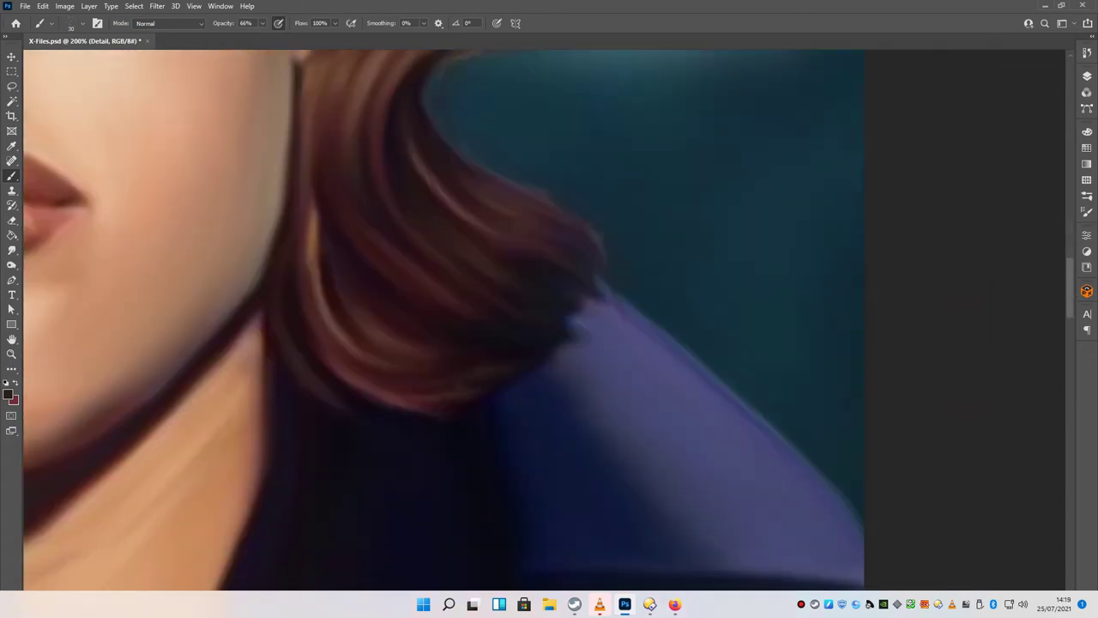
left_click(477, 314, "alt")
left_click_drag(571, 334, 621, 299)
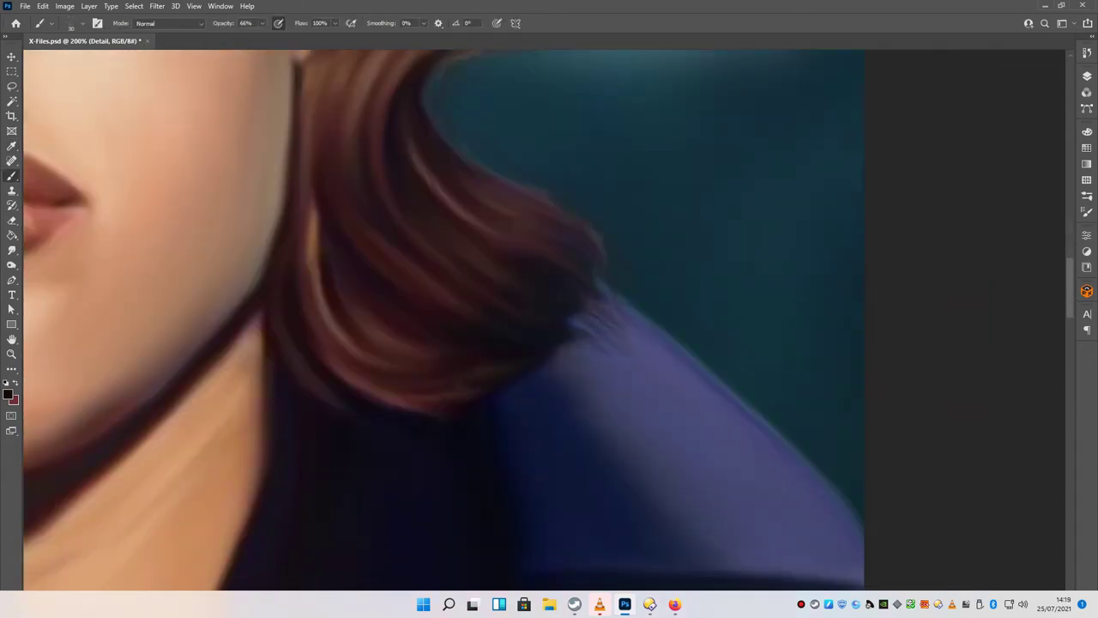
left_click_drag(595, 234, 611, 315)
left_click_drag(573, 364, 612, 315)
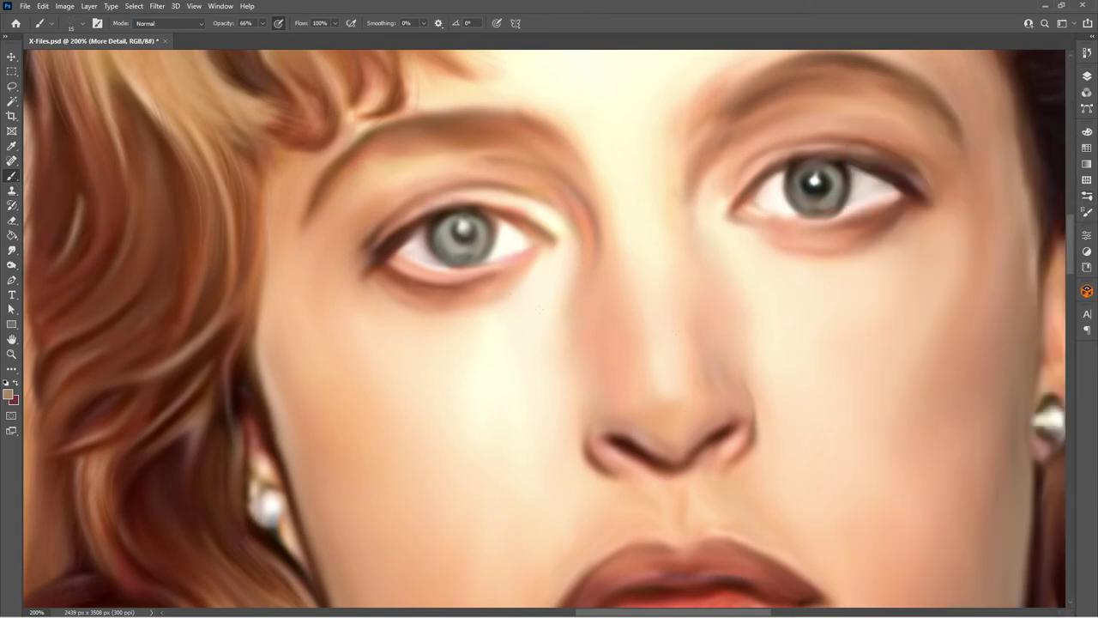
- Set the foreground colour to a pale green for under-eye highlights
left_click(463, 227, "alt")
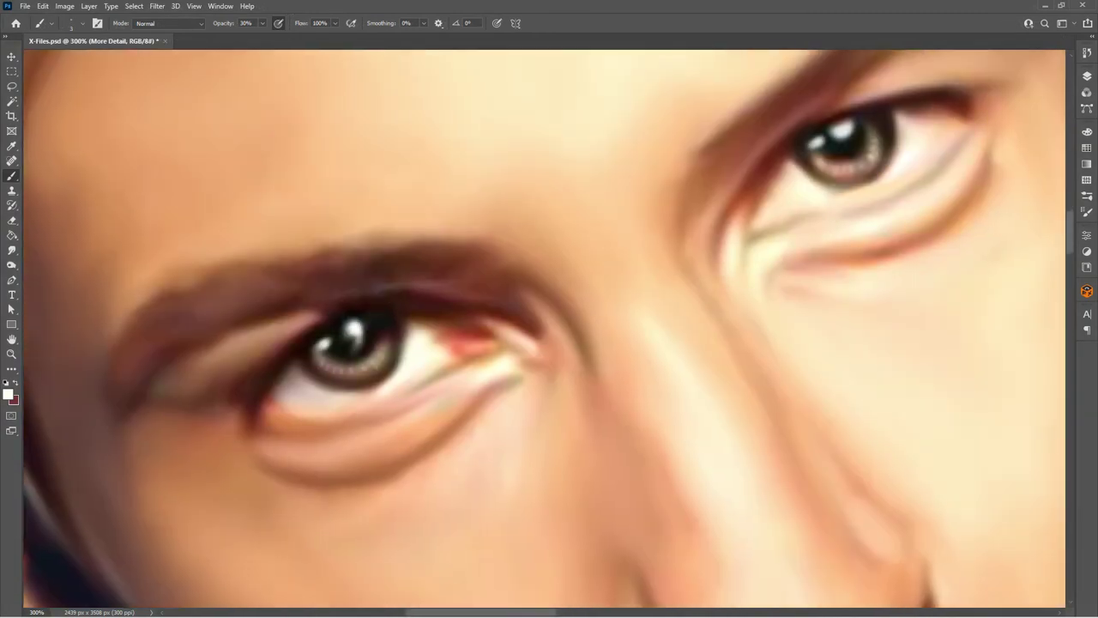
left_click(8, 393)
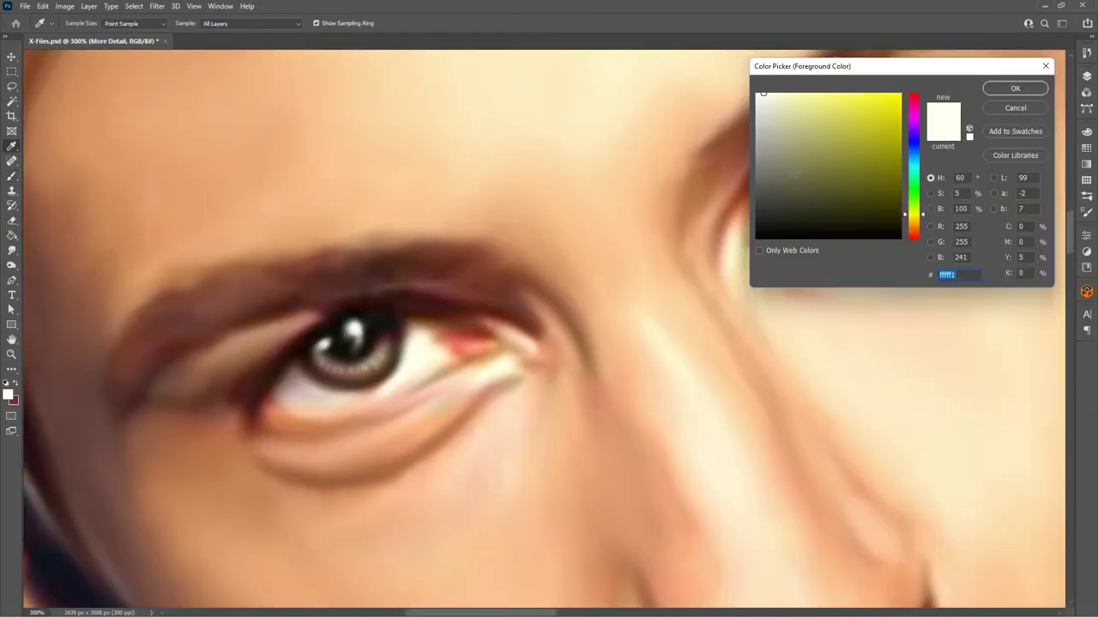
left_click(846, 128)
left_click(1015, 86)
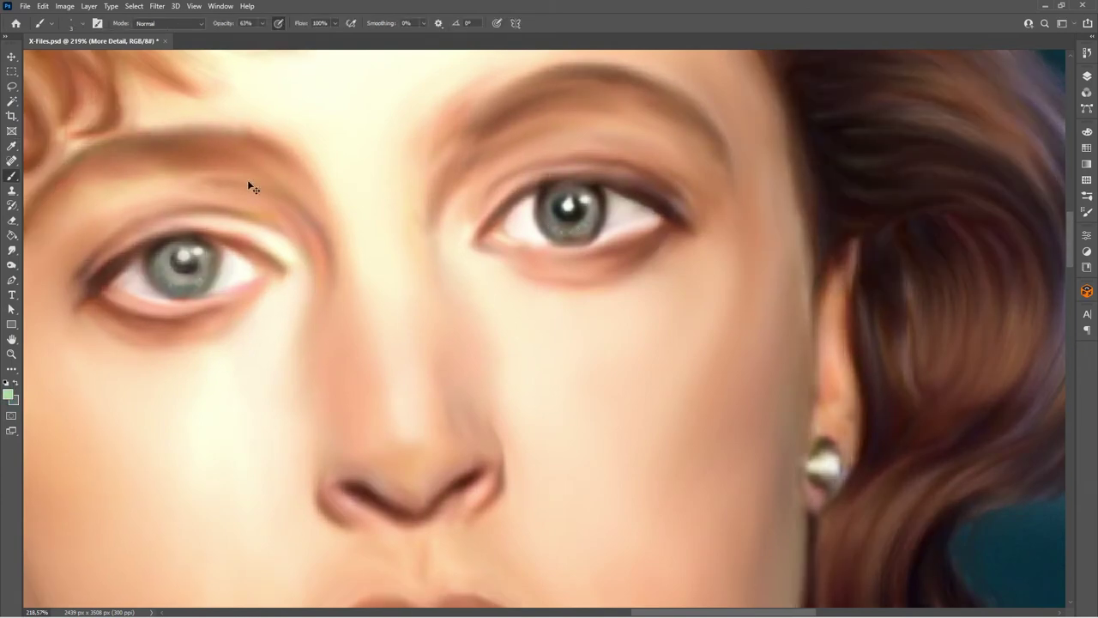
- Soften the man's under-eye highlight strokes with the Blur tool, erasing stray marks
scroll(248, 184, "up", 2)
left_click(12, 249)
left_click(52, 249)
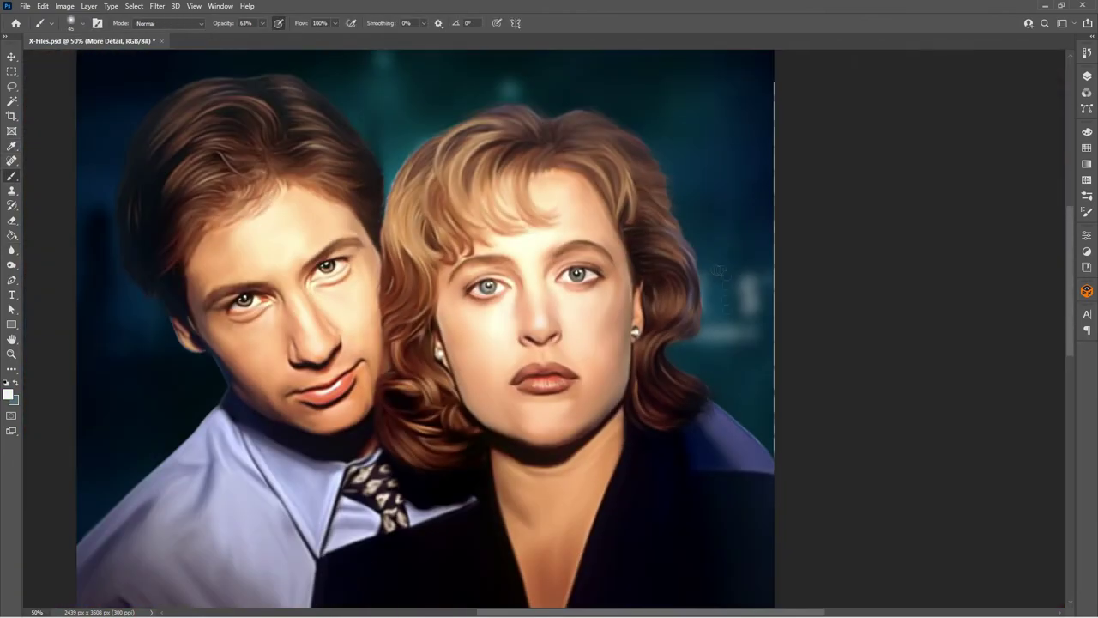
key("F7")
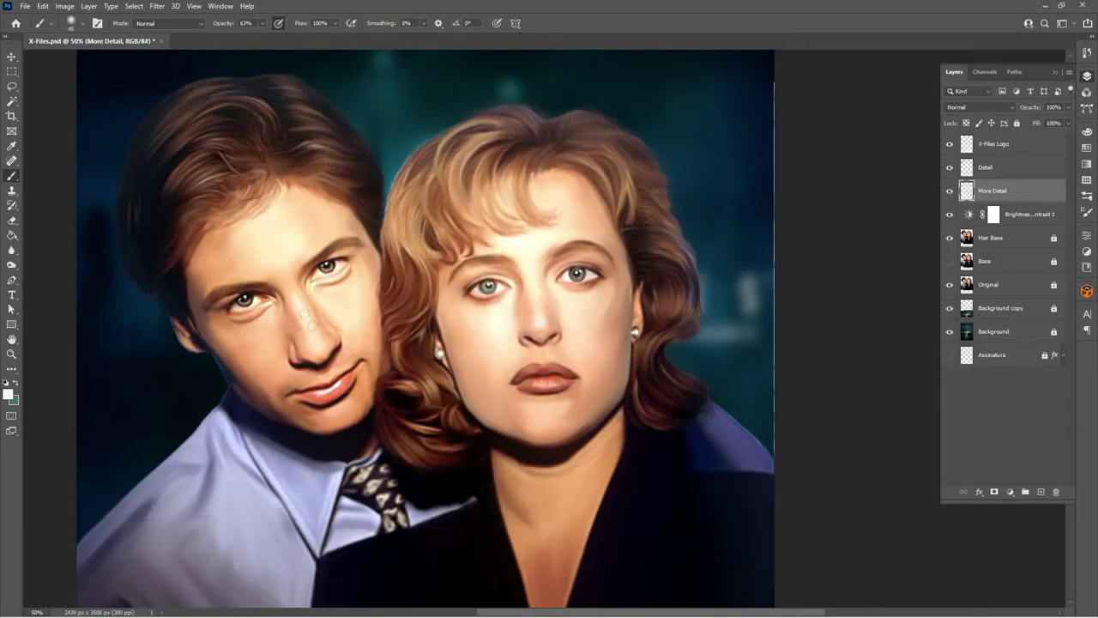
key("e")
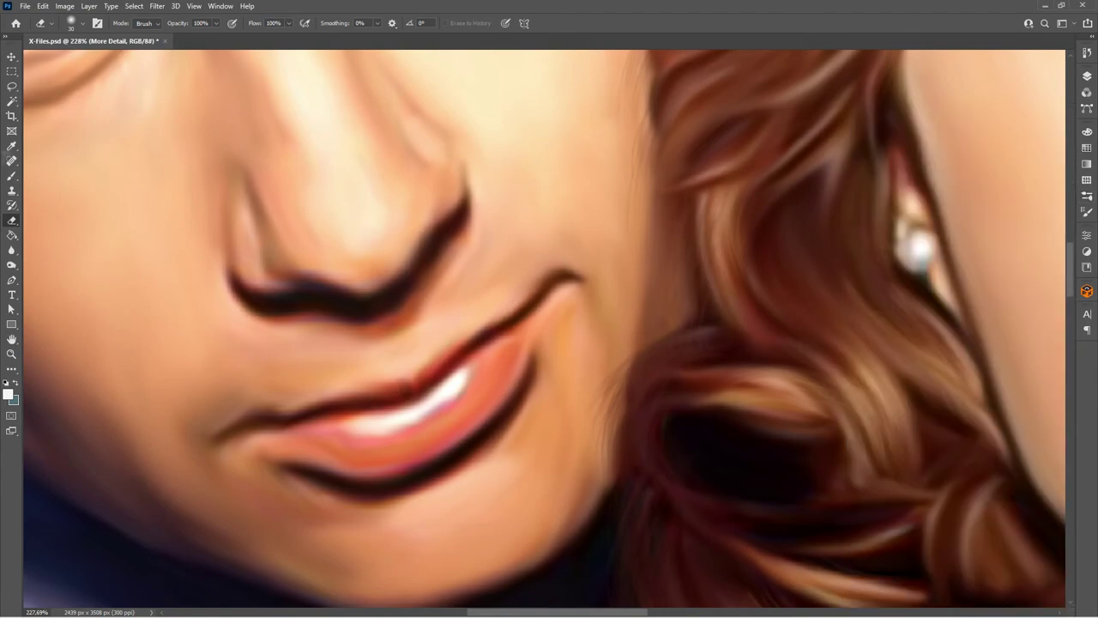
key("b")
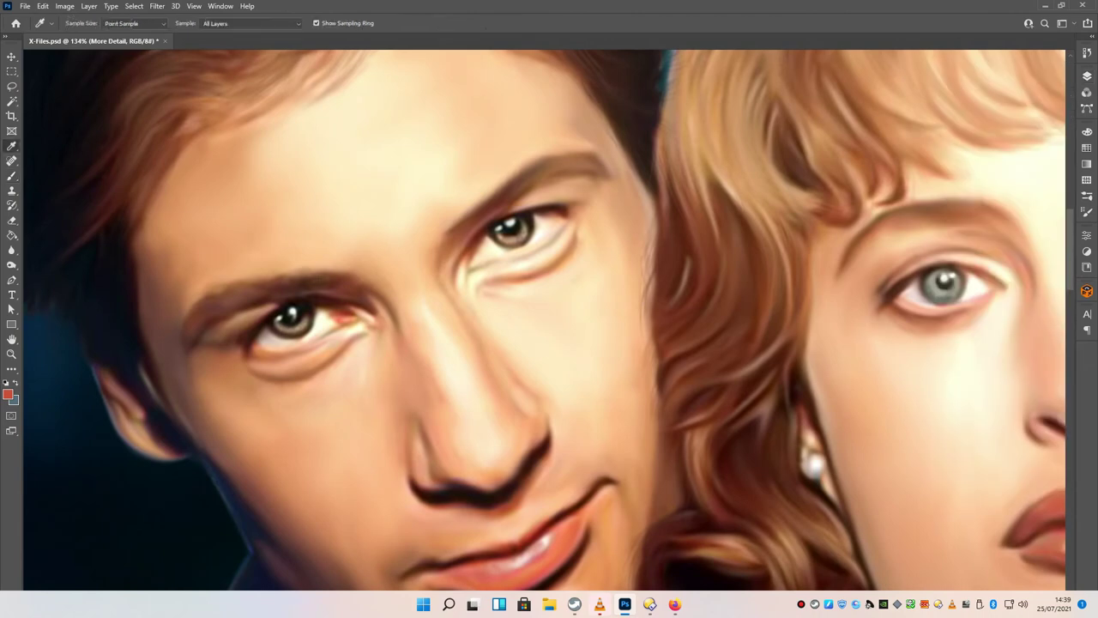
- Sample a brown and darken the man's eyebrow, then view the whole poster
left_click(266, 276, "alt")
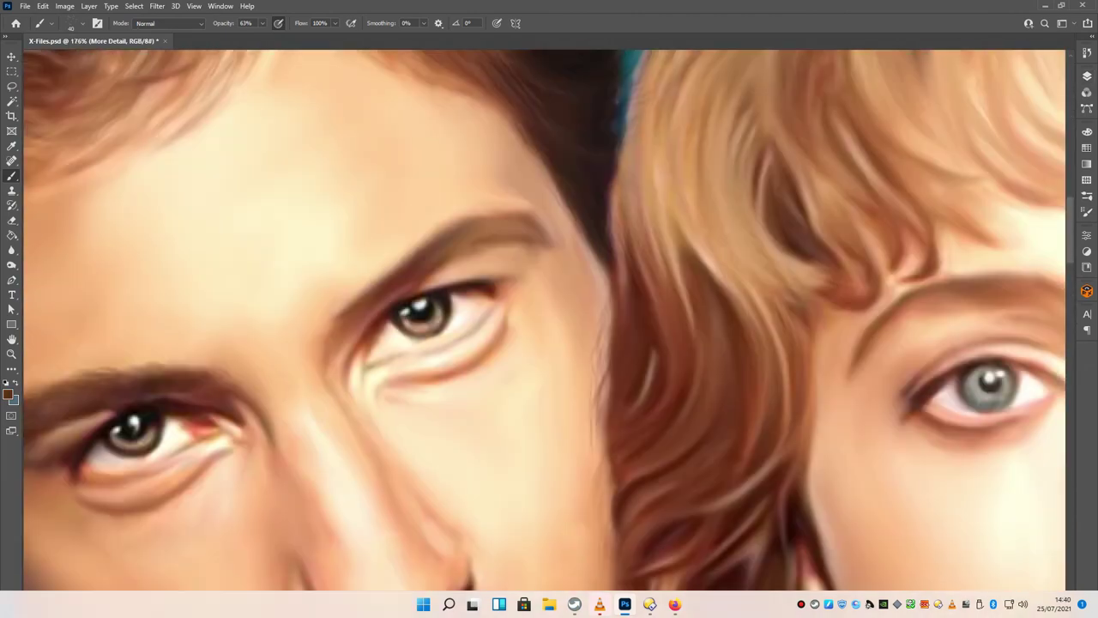
left_click_drag(406, 257, 488, 229)
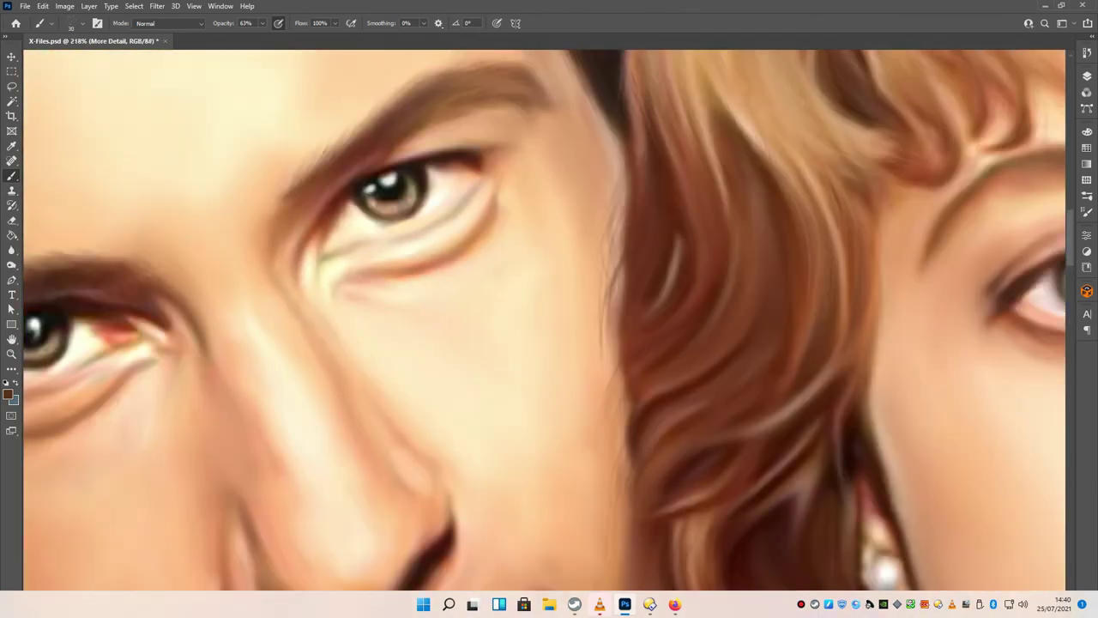
key("F7")
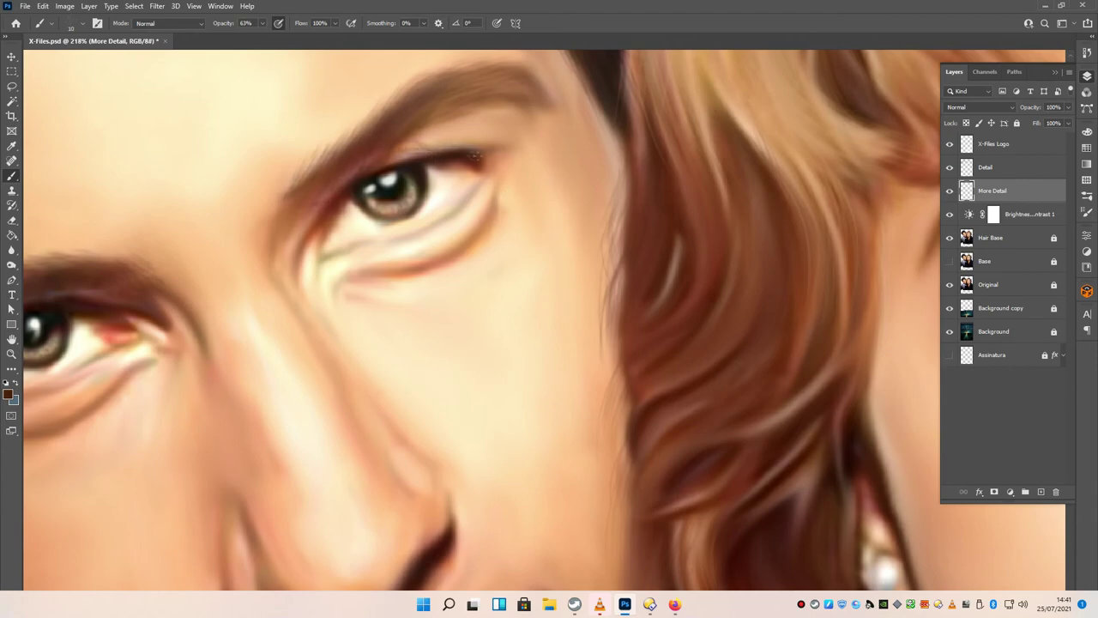
scroll(365, 248, "down", 1)
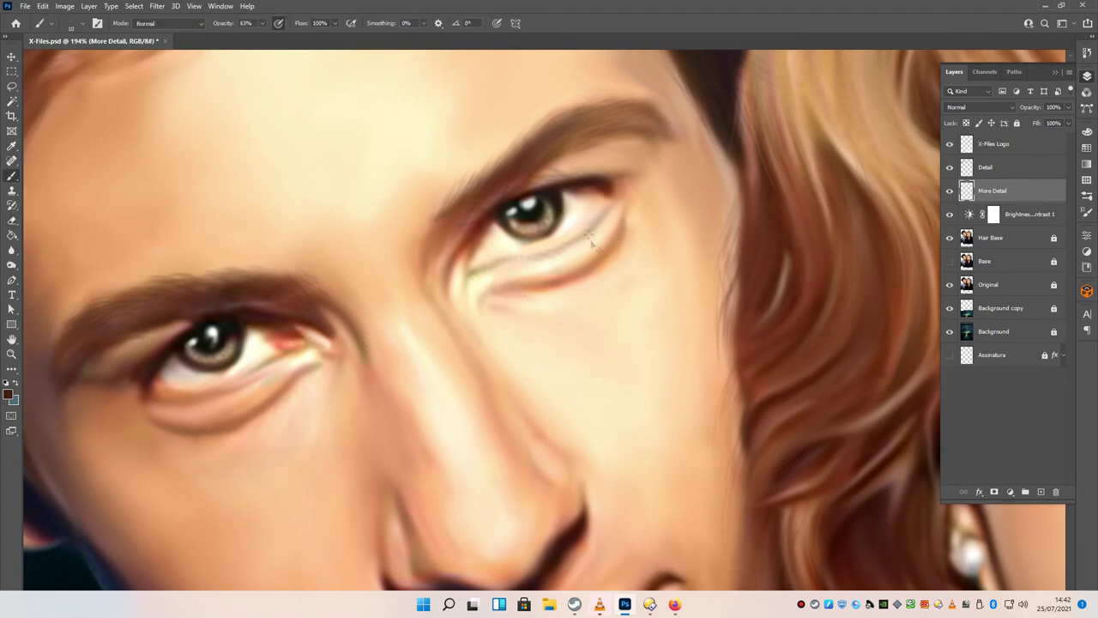
left_click_drag(609, 214, 836, 167)
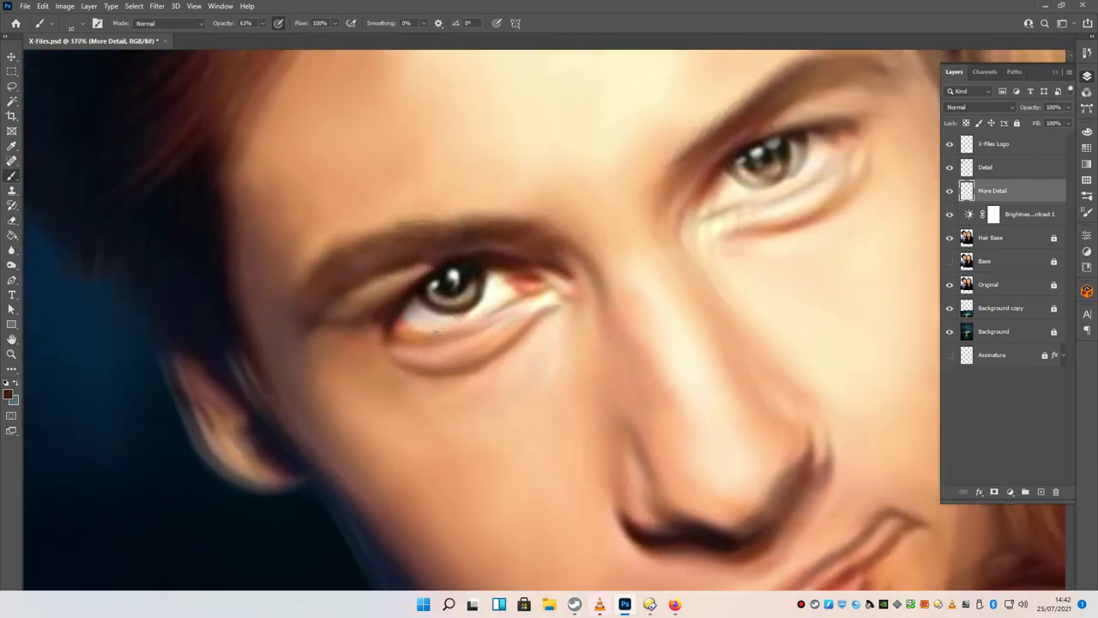
scroll(837, 168, "down", 1)
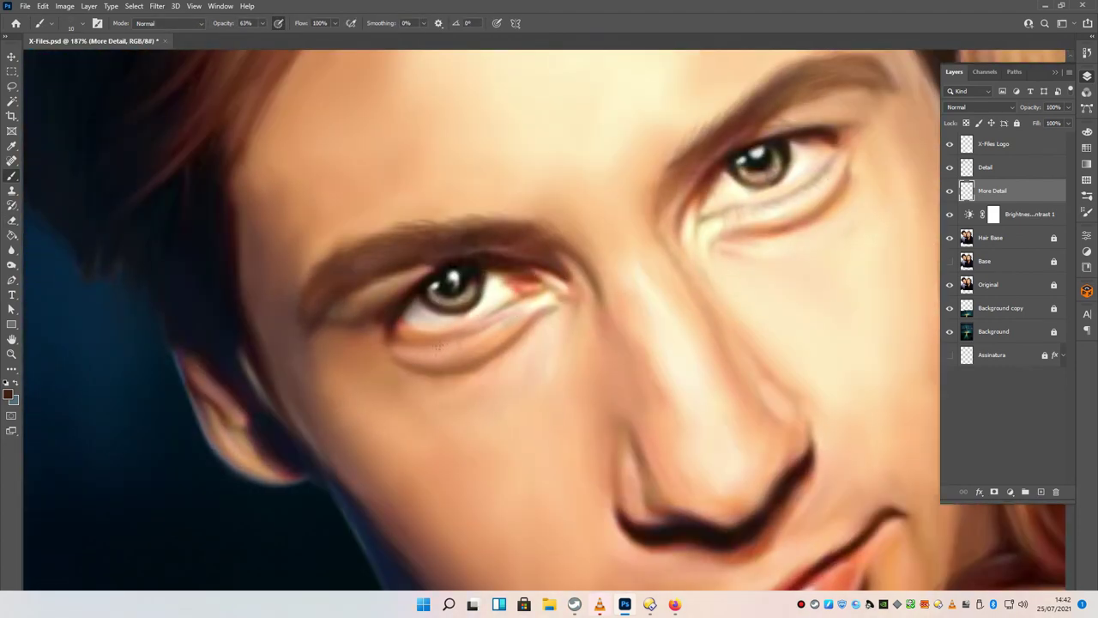
key("ctrl+0")
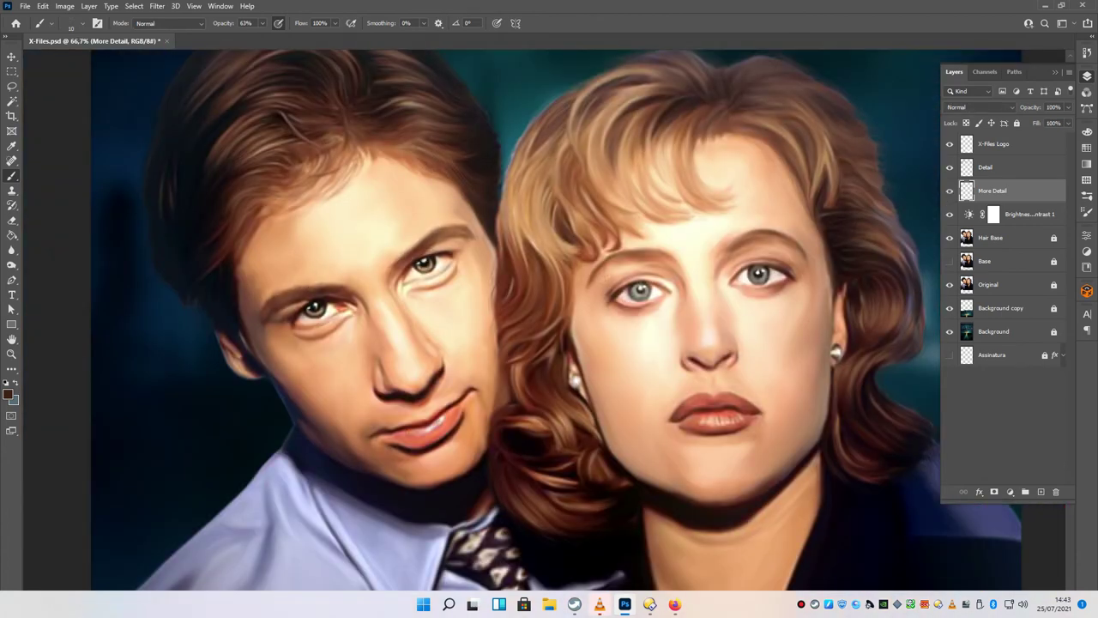
- Paint dark lash and lid strokes on Scully's eyes, erasing mistakes
scroll(559, 204, "up", 10)
left_click_drag(630, 160, 493, 187)
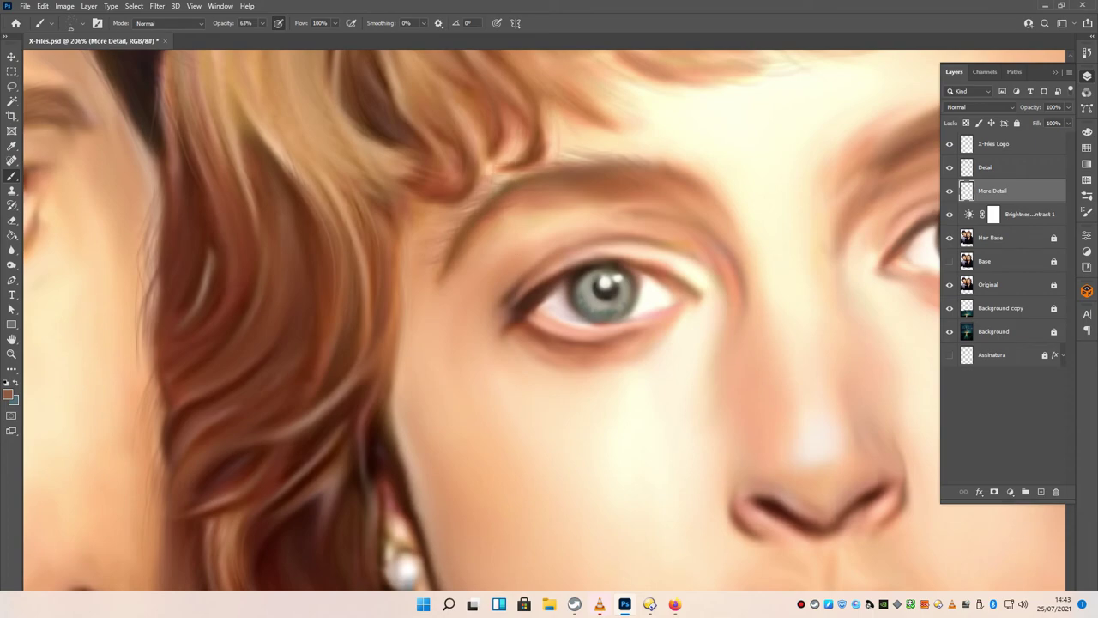
key("ctrl+0")
scroll(525, 272, "up", 10)
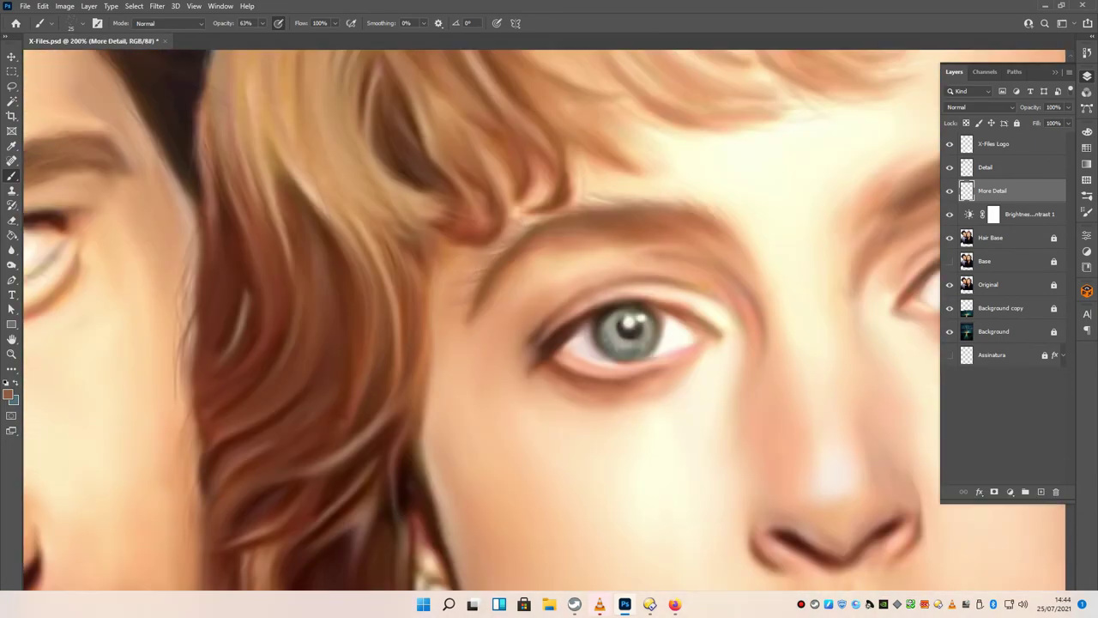
key("e")
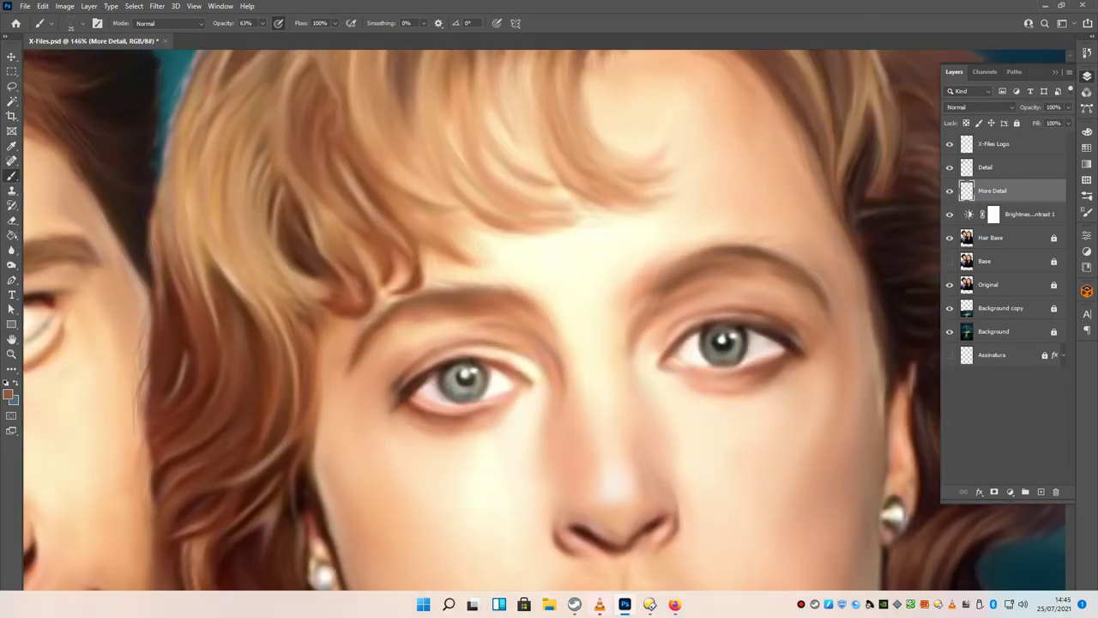
key("e")
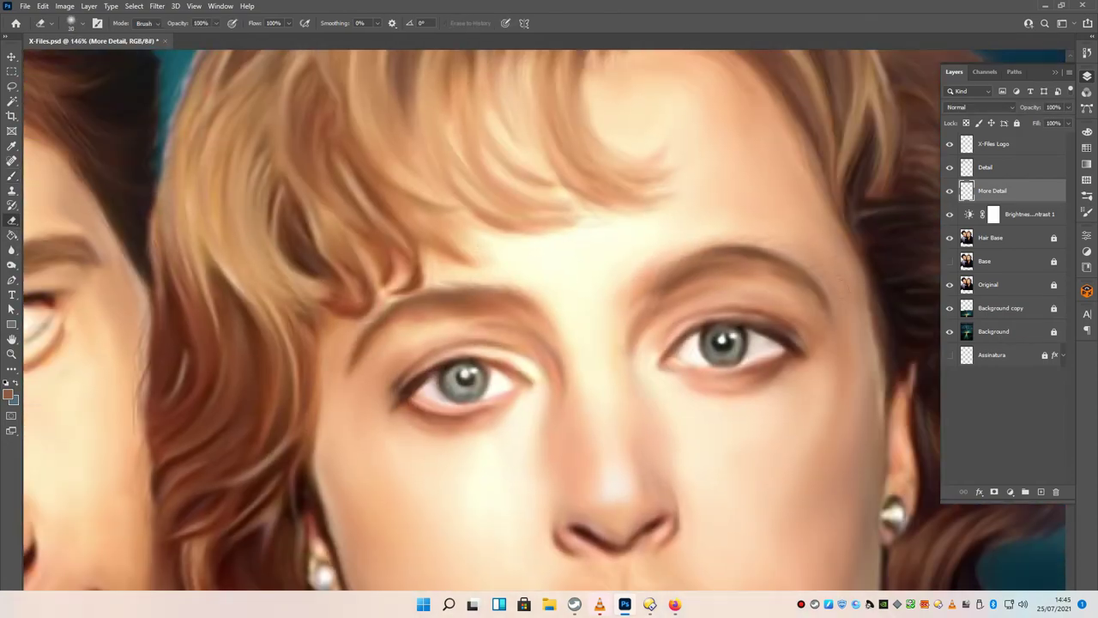
key("b")
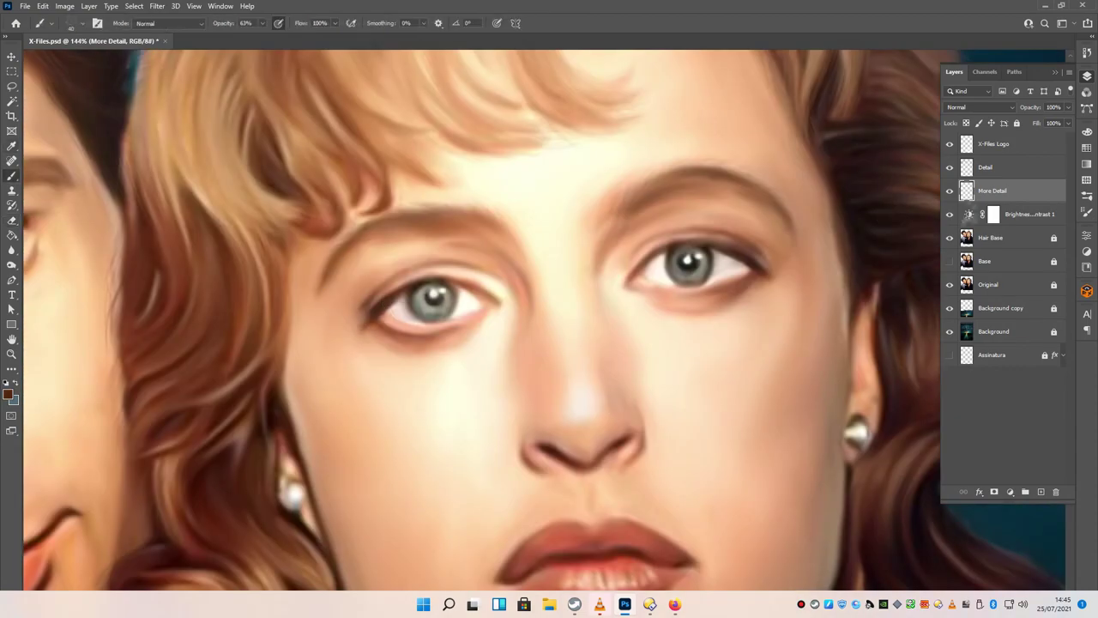
- Hide the side panels and review both eyes at full view, erasing stray strokes
key("F5")
key("F5")
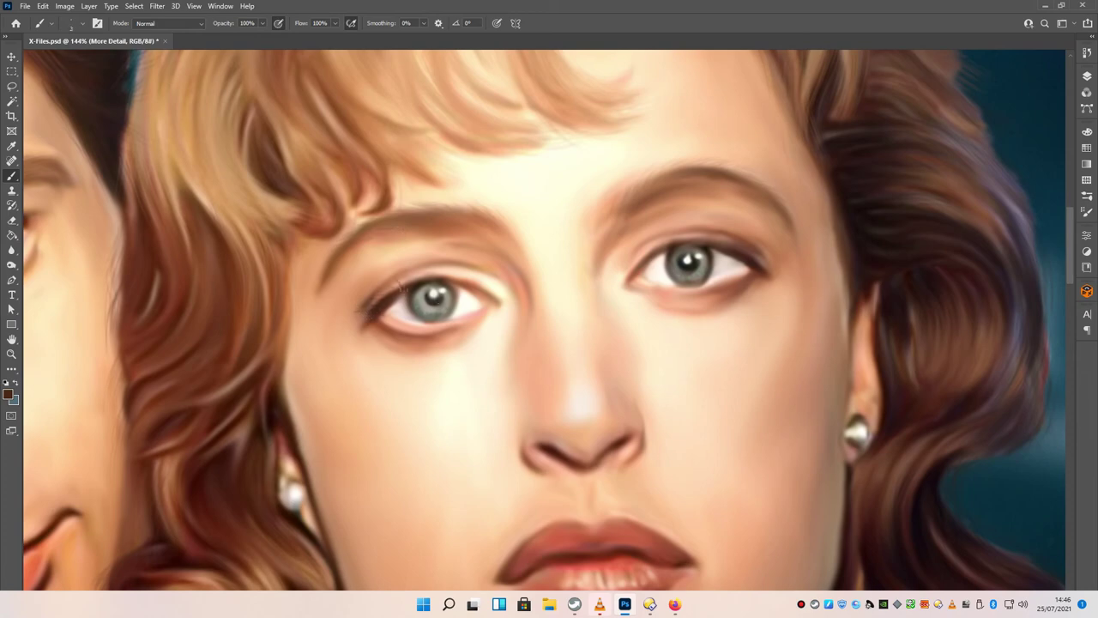
key("ctrl+0")
scroll(506, 339, "up", 5)
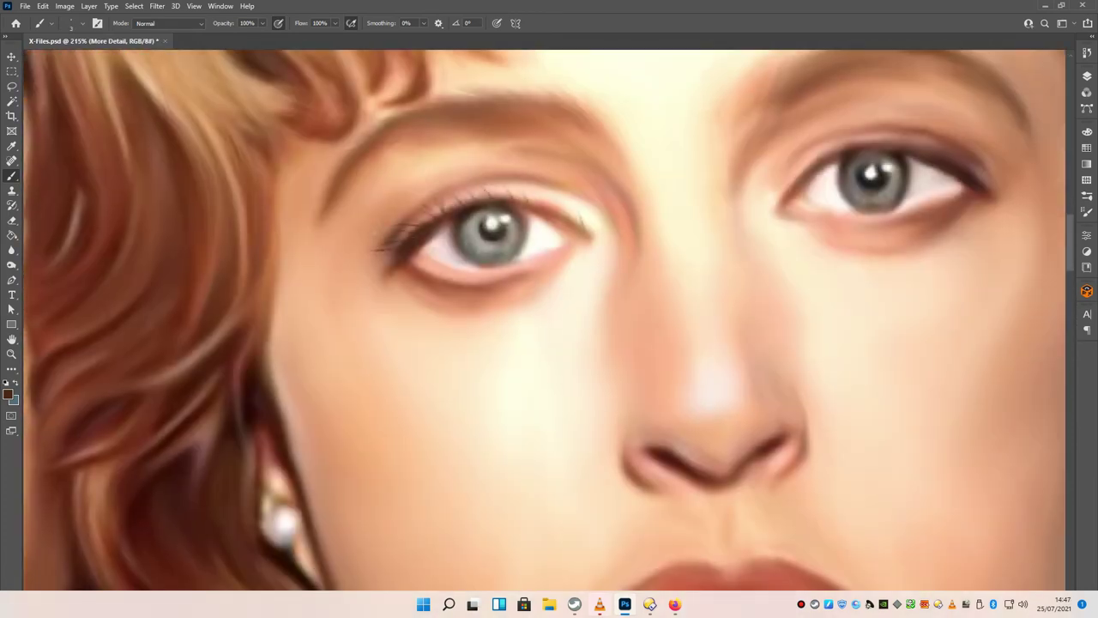
key("ctrl+0")
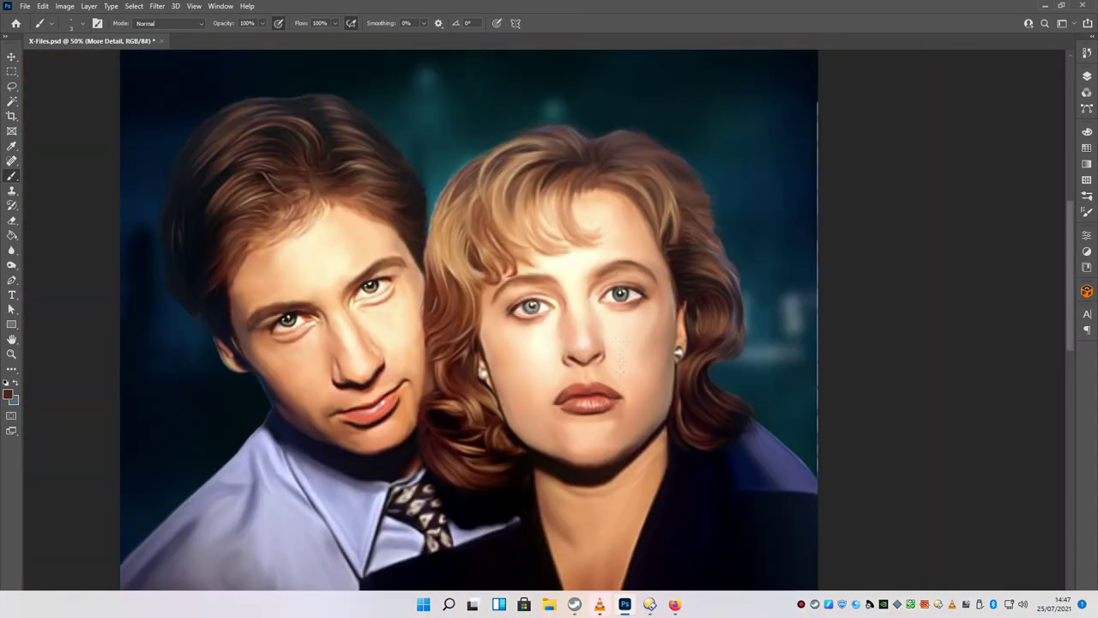
scroll(651, 301, "up", 5)
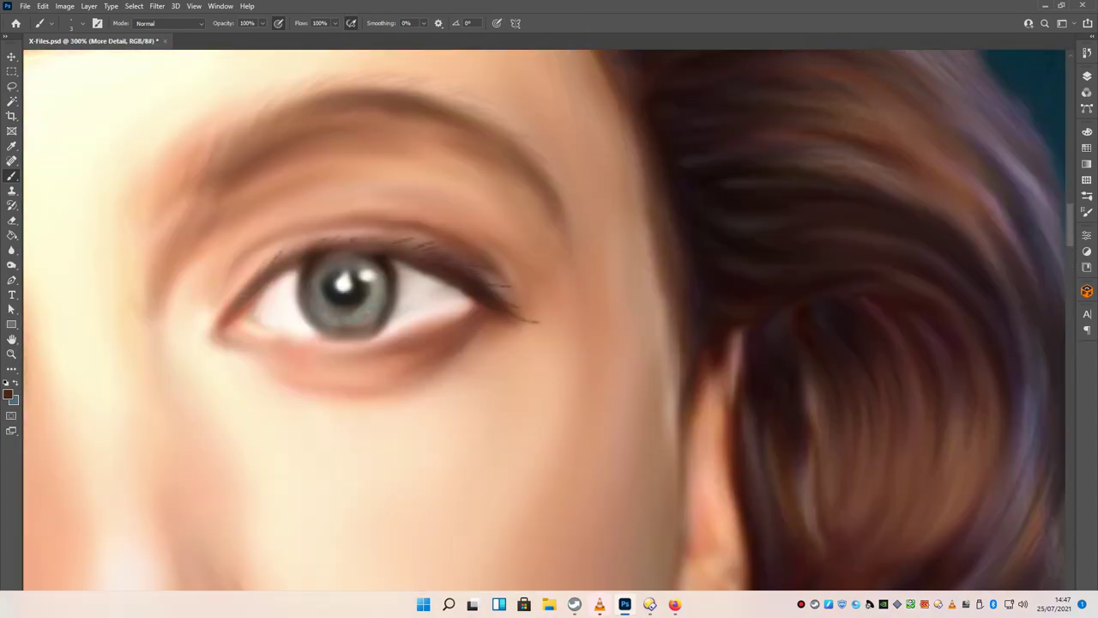
key("ctrl+0")
scroll(558, 283, "up", 4)
key("e")
scroll(221, 460, "down", 3)
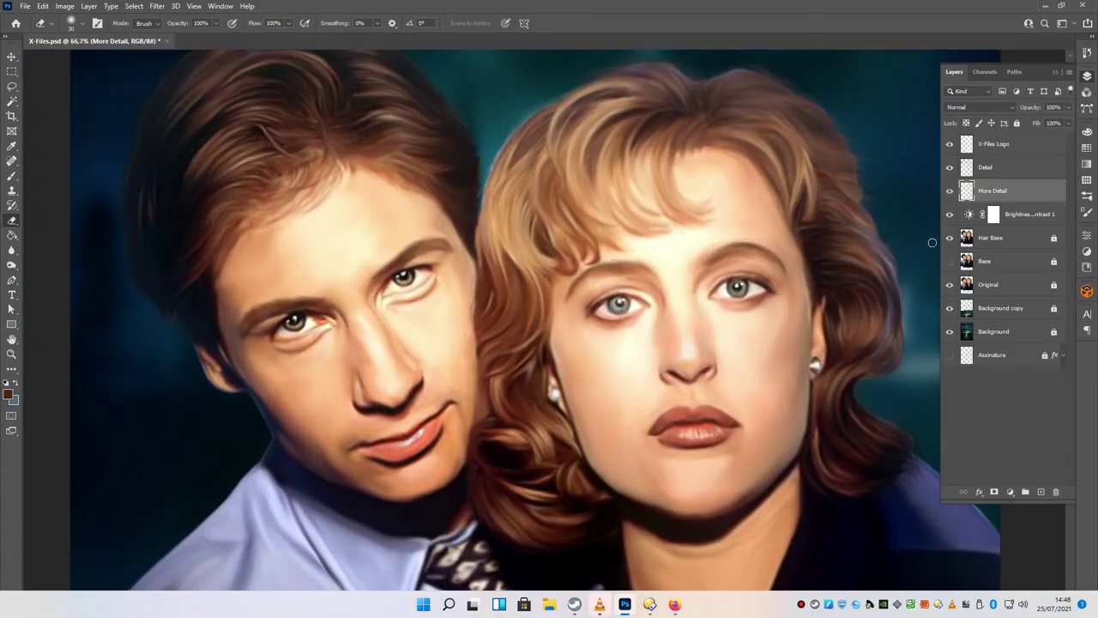
scroll(821, 322, "up", 2)
- Paint darker strands on Mulder's crown on Hair Base at 58% opacity and toggle the layer to compare
key("b")
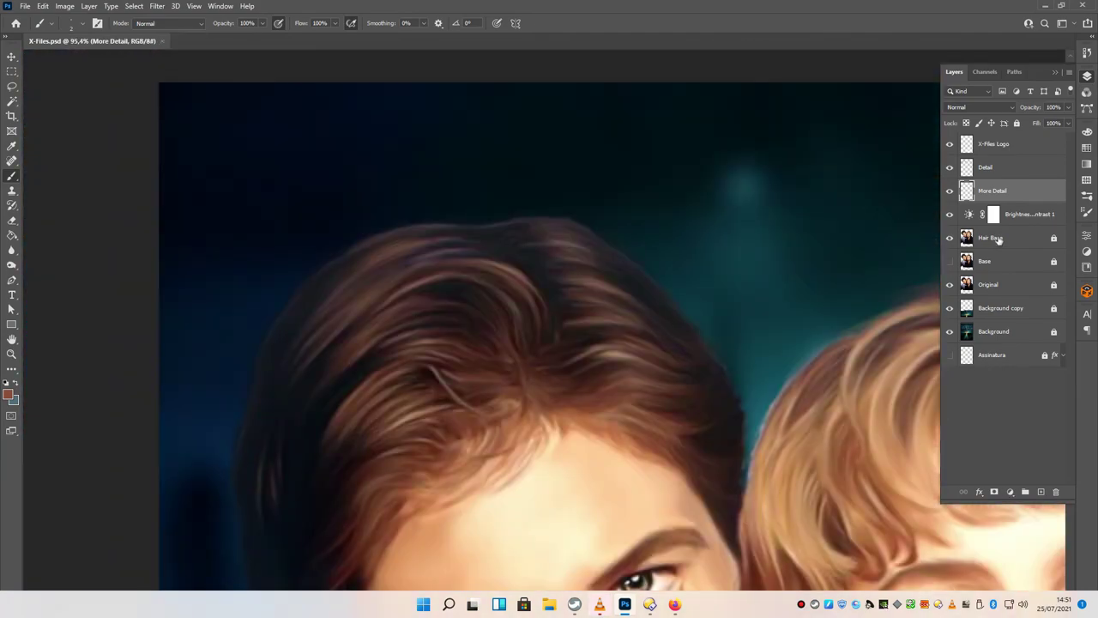
left_click(995, 238)
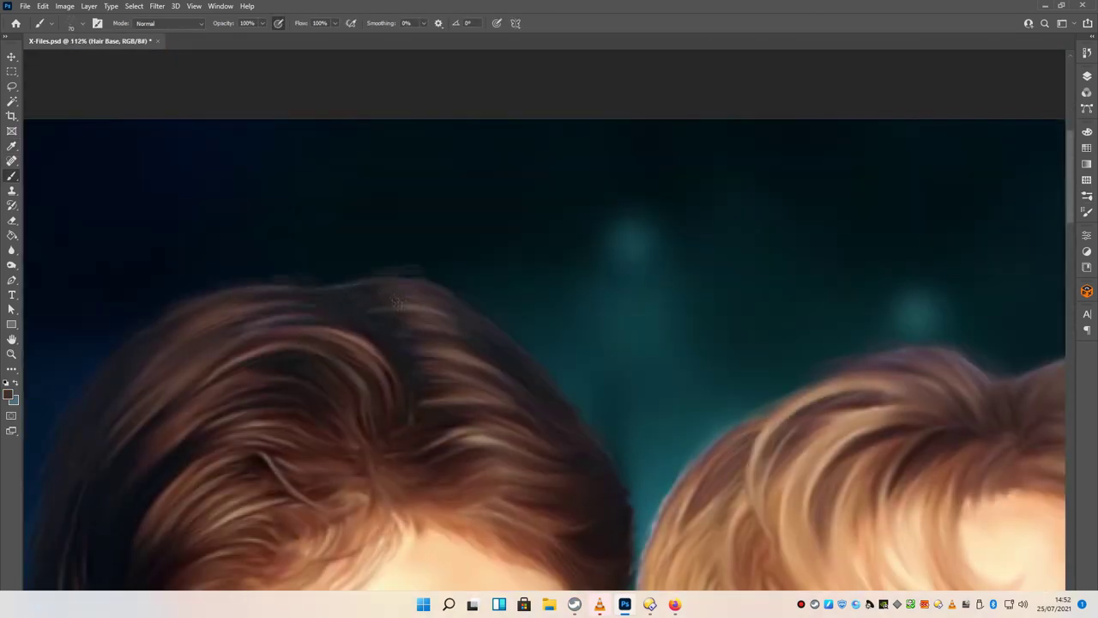
key("5")
key("8")
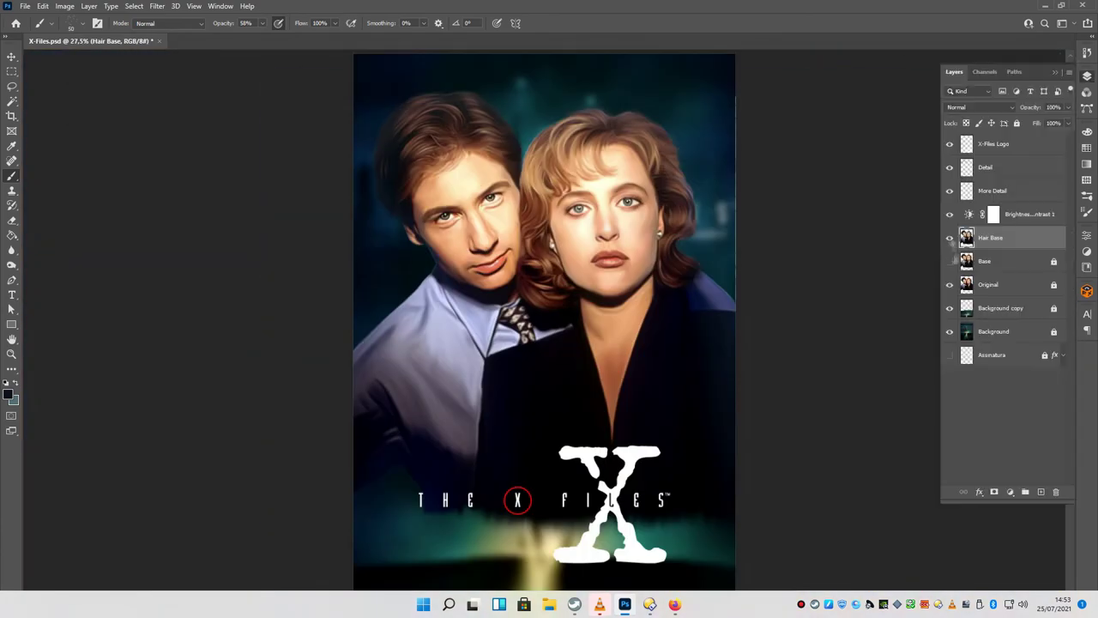
left_click(950, 238)
left_click(950, 238)
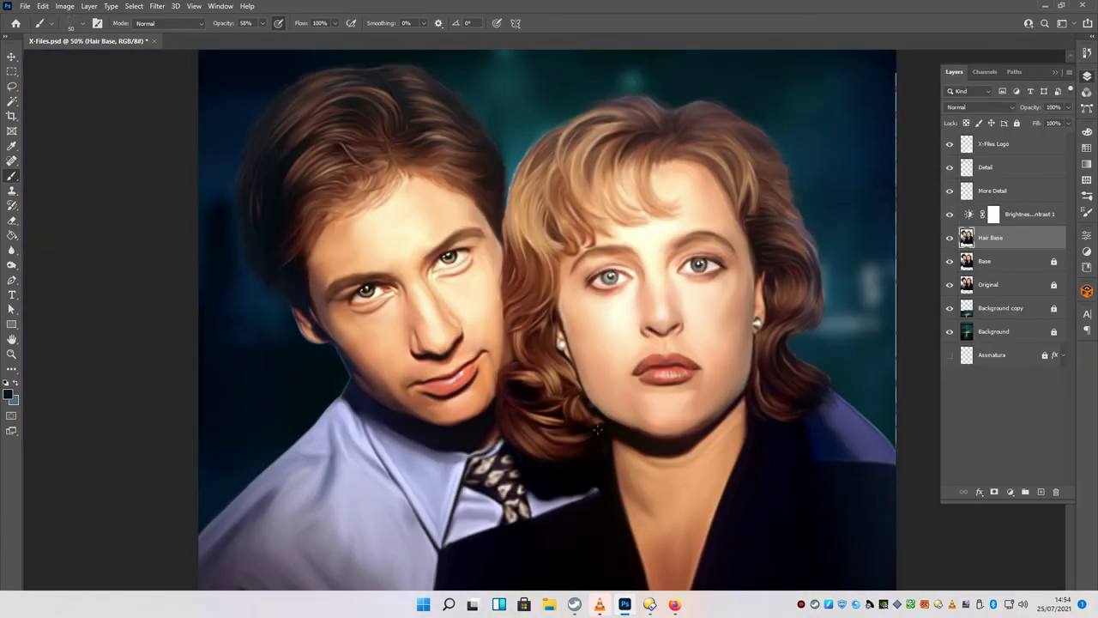
left_click(1012, 192)
- Name the new layer Lights and dodge highlights onto the poster
key("F7")
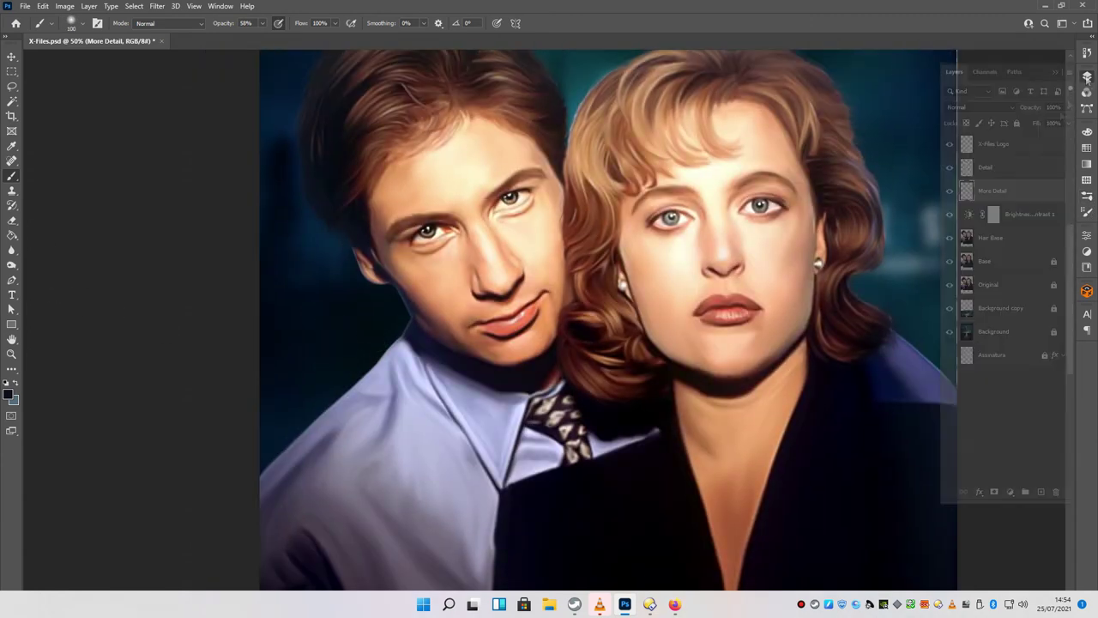
type("Lights")
key("Return")
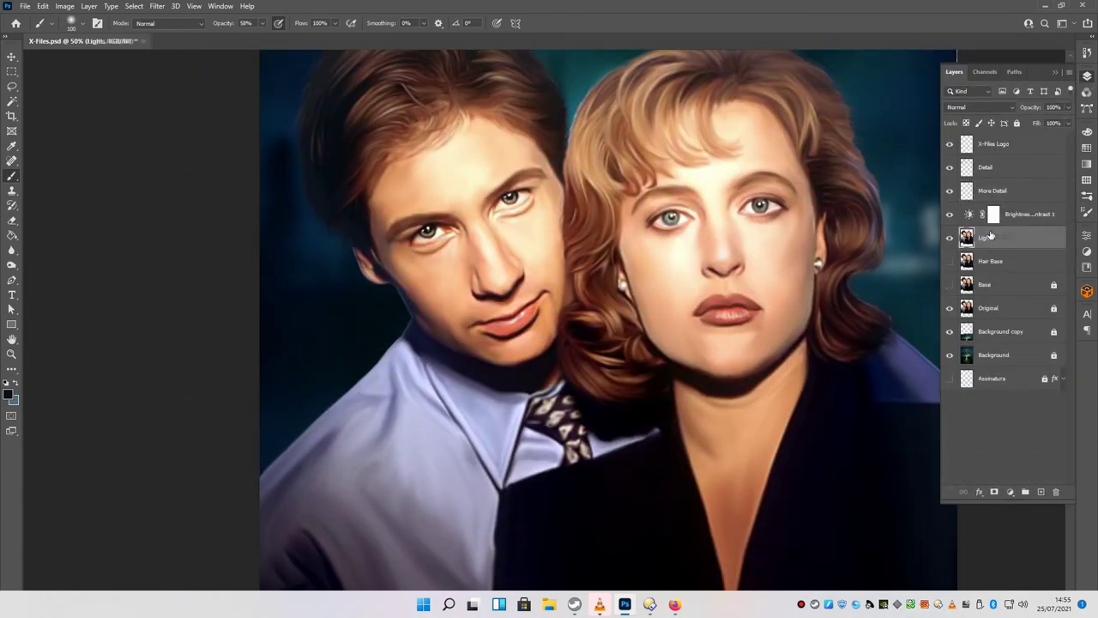
left_click(11, 264)
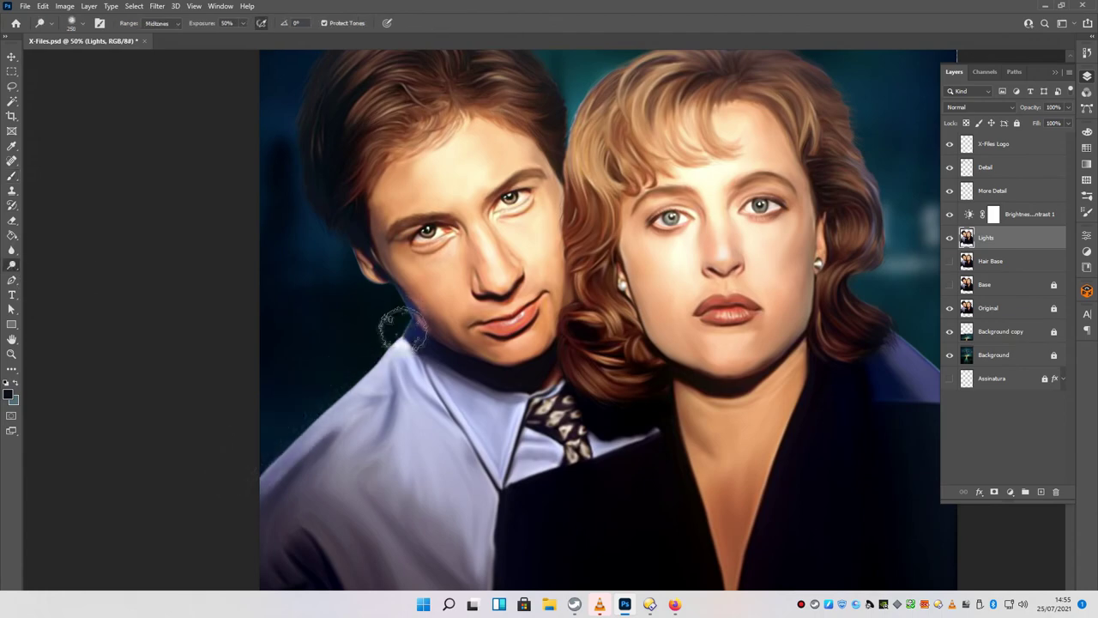
scroll(318, 160, "right", 5)
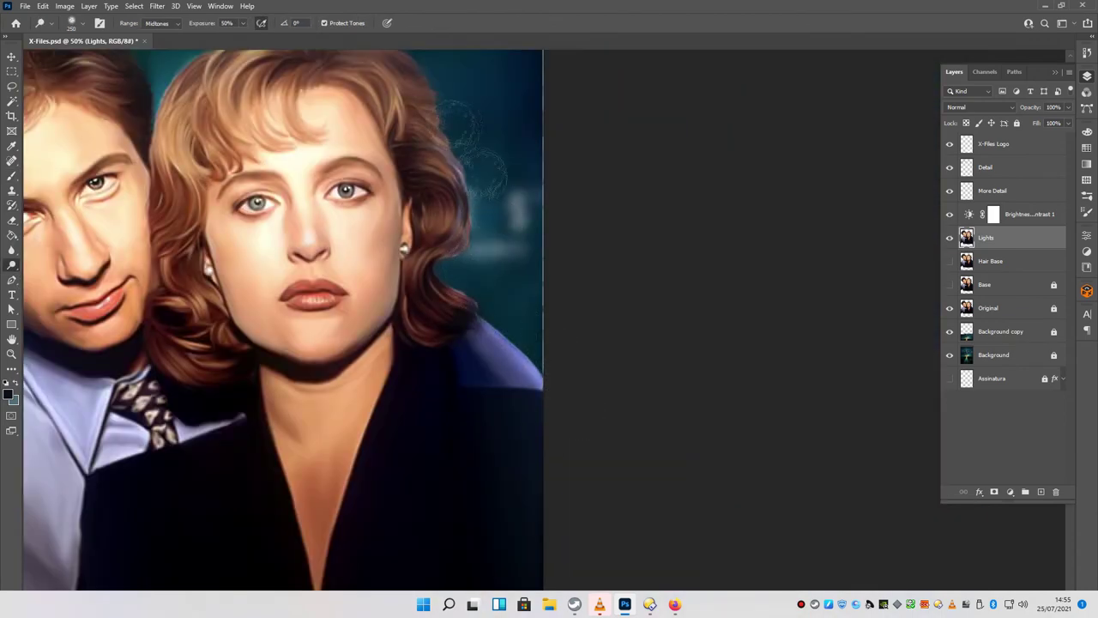
scroll(330, 111, "up", 2)
key("ctrl+minus")
key("ctrl+minus")
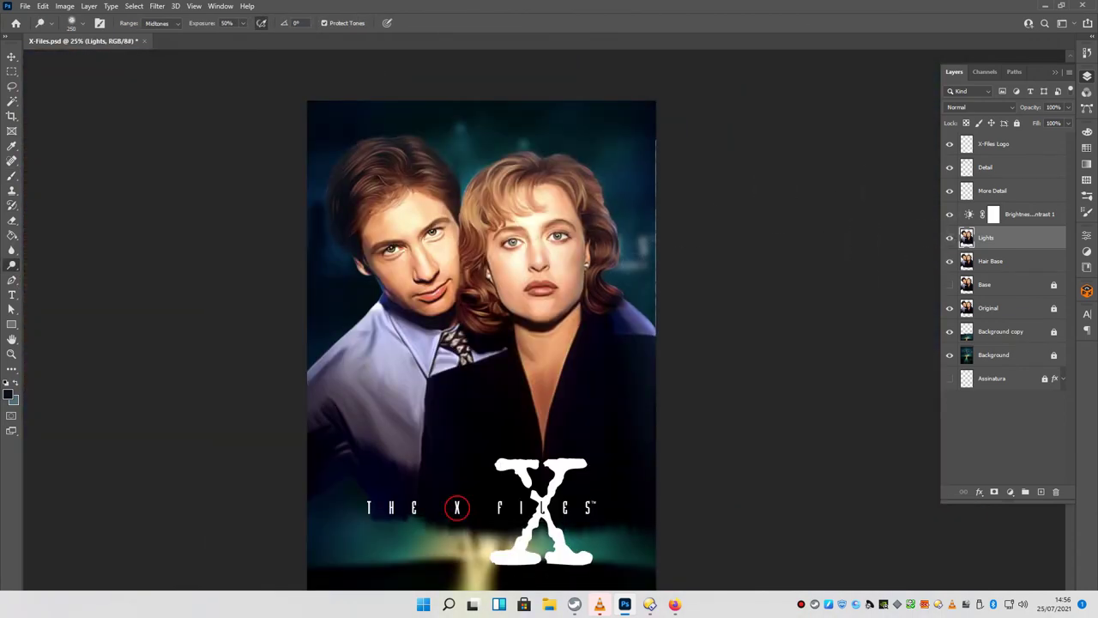
scroll(538, 156, "up", 3)
- Step back to an earlier dodge state in the History panel
left_click(1087, 52)
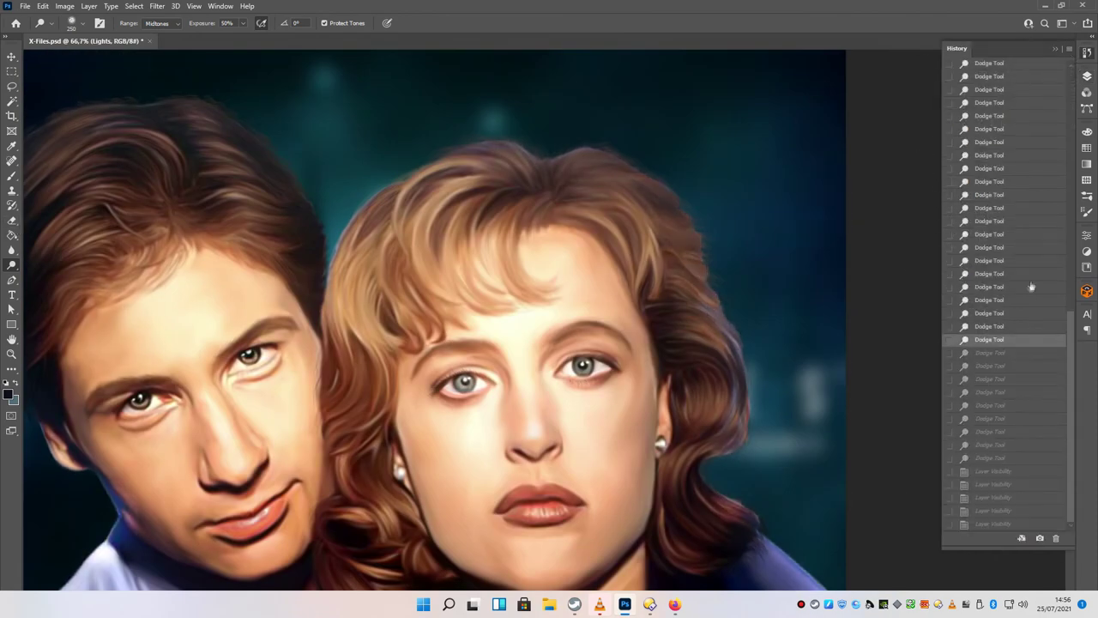
left_click(995, 230)
left_click(1087, 51)
key("ctrl+0")
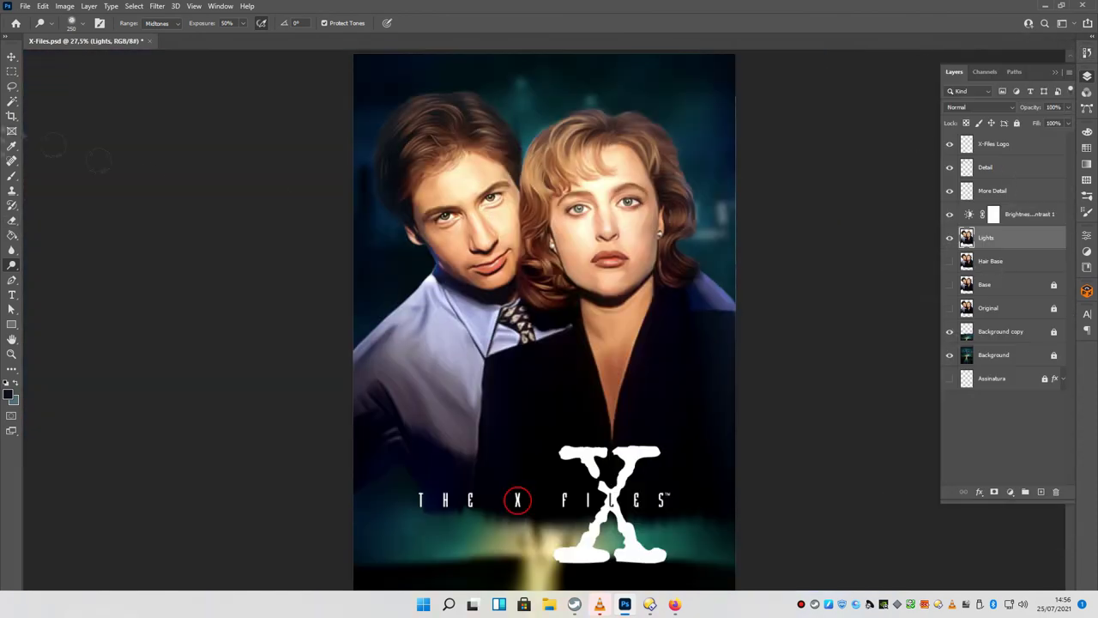
- Return to the Brush and inspect Scully's face, lips, neck and purple jacket
key("b")
left_click(1087, 211)
left_click(1087, 211)
scroll(520, 279, "up", 5)
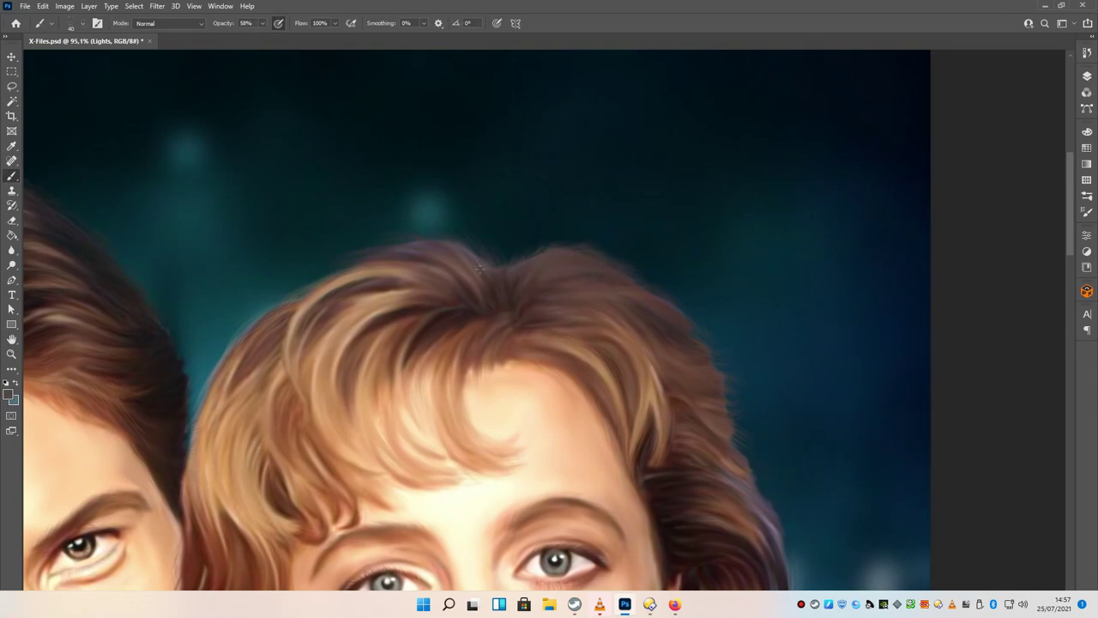
left_click_drag(479, 269, 356, 149)
left_click_drag(611, 305, 562, 222)
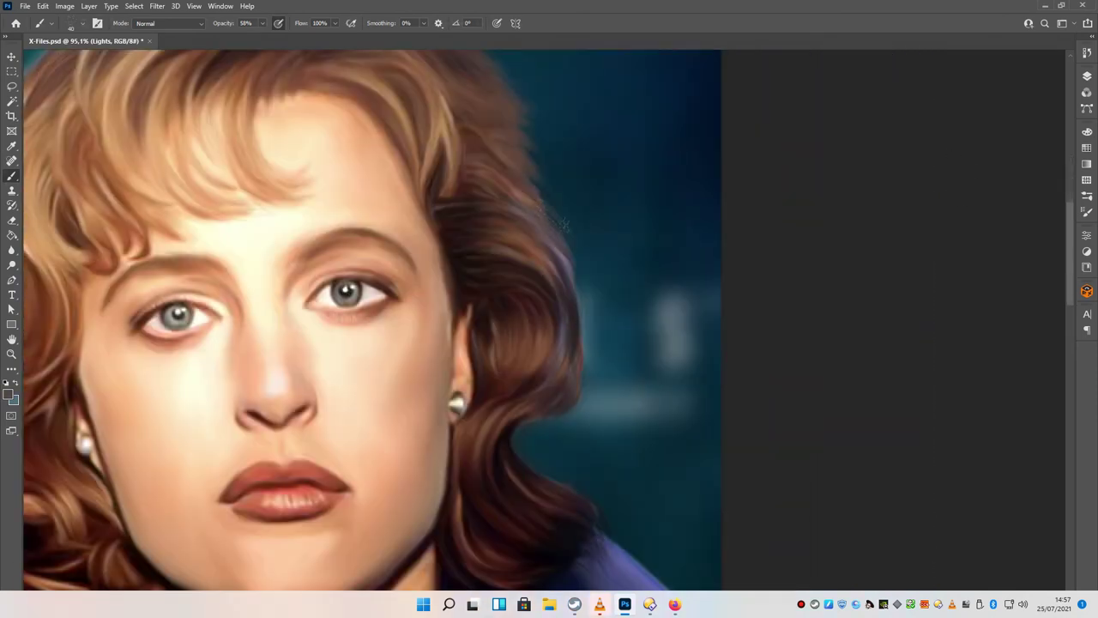
left_click_drag(581, 271, 677, 142)
left_click_drag(616, 309, 321, 228)
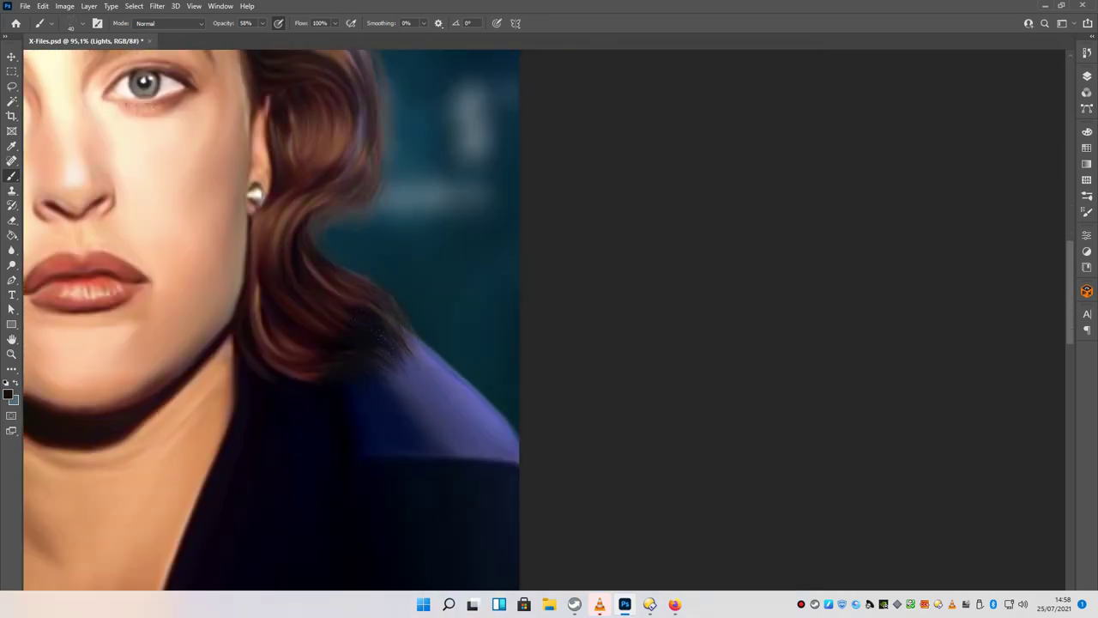
- Zoom out to both faces and revert X-Files.psd to its last saved version
key("ctrl+minus")
scroll(786, 249, "up", 5)
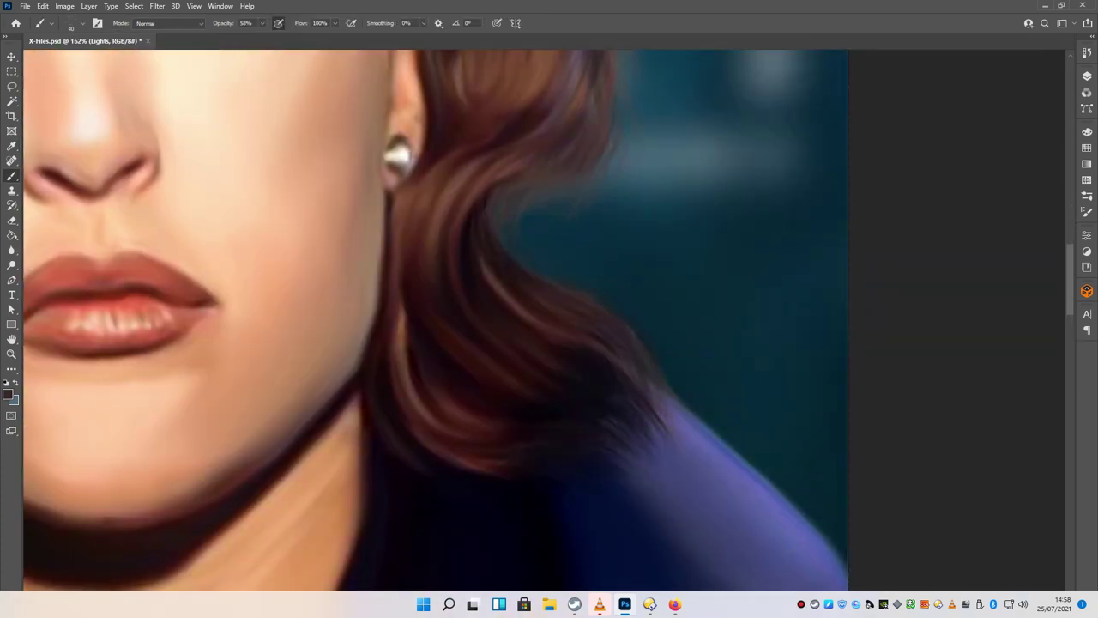
key("ctrl+minus")
key("ctrl+minus")
key("ctrl+minus")
key("e")
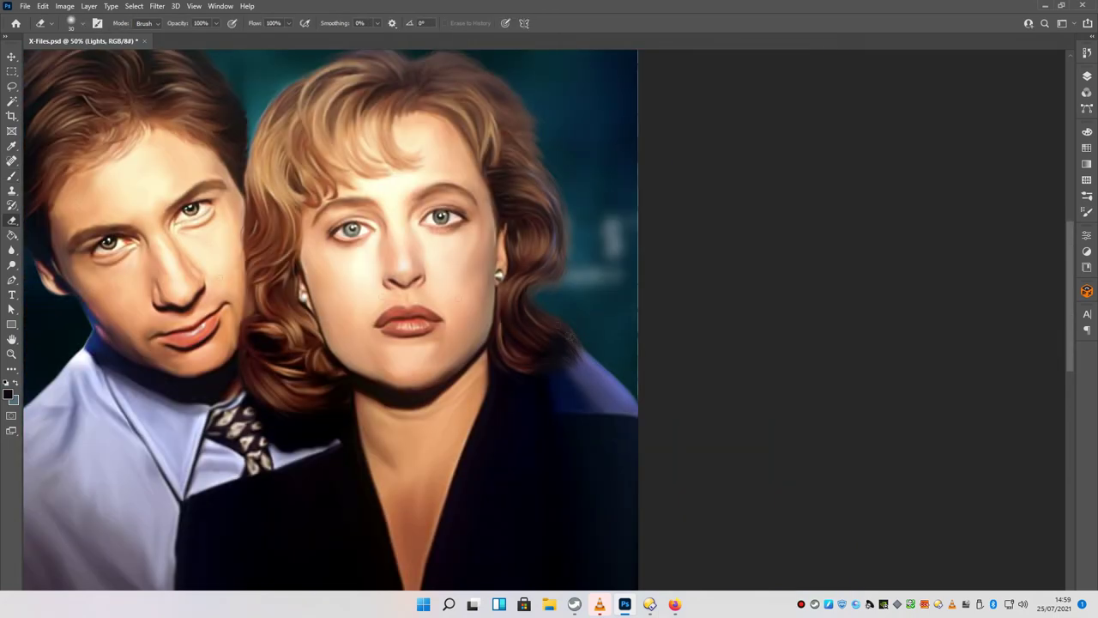
left_click(1085, 76)
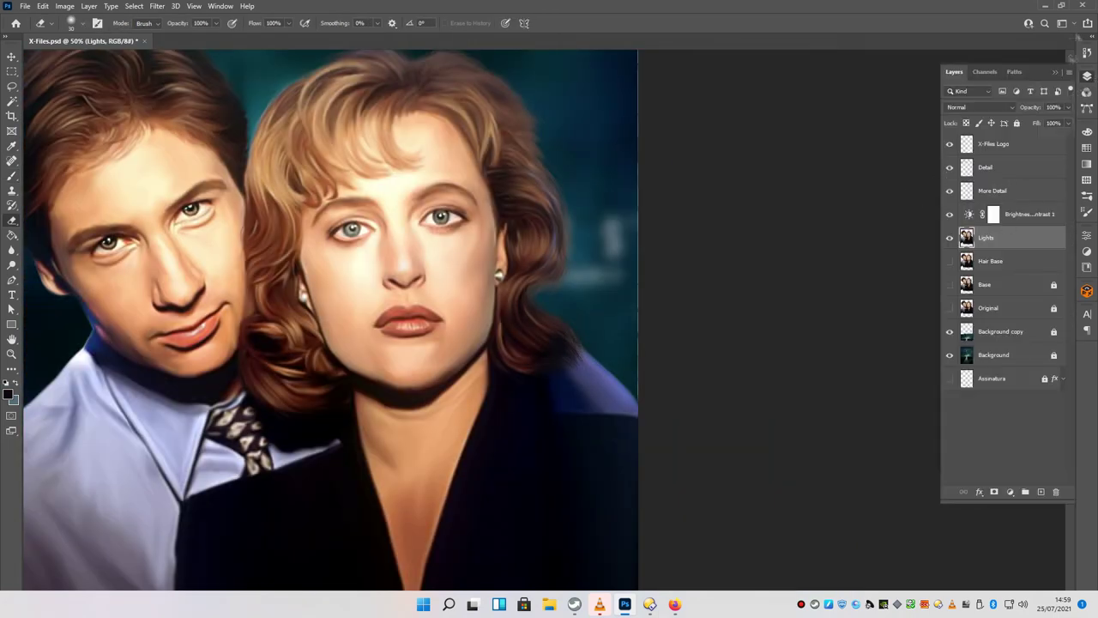
left_click(1086, 52)
key("F12")
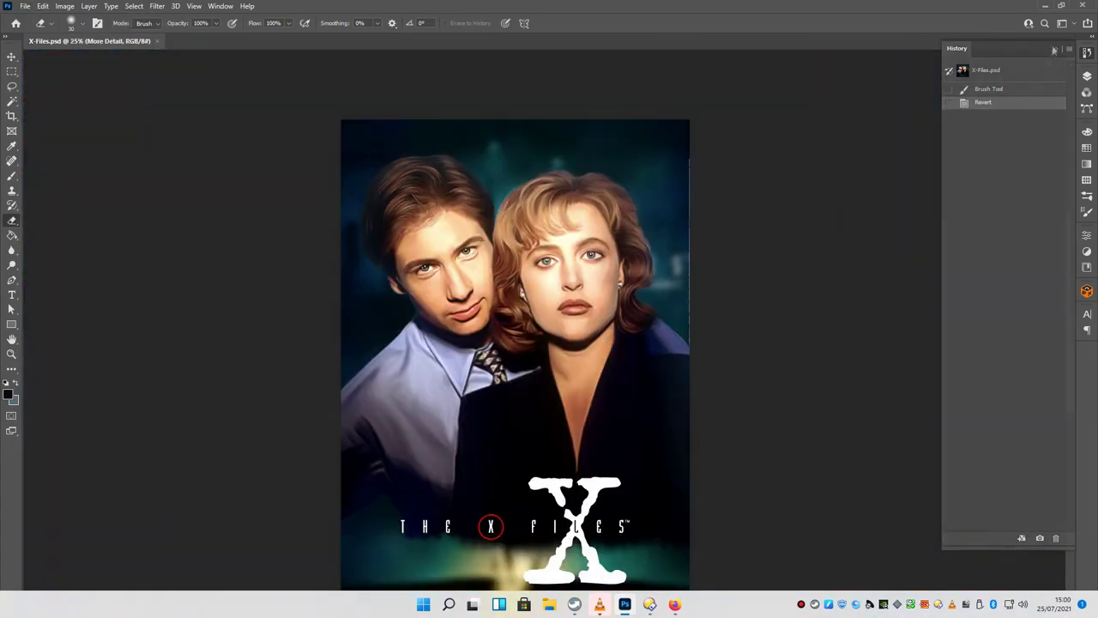
- Collapse the name labels' effects and lock the Background copy layer
left_click(949, 168)
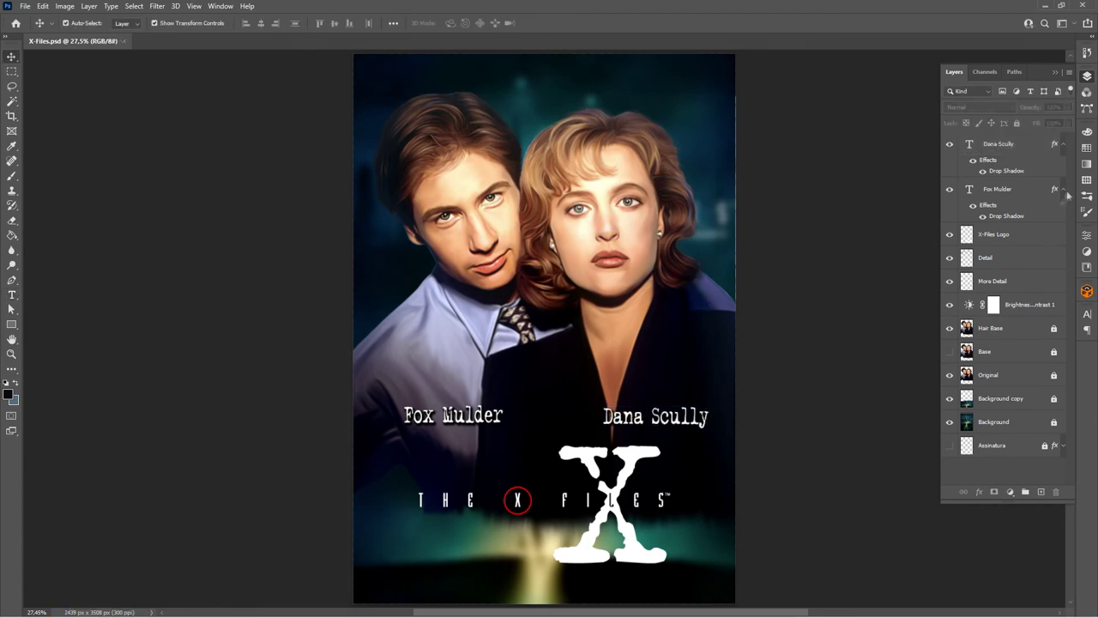
left_click(1063, 188, "alt")
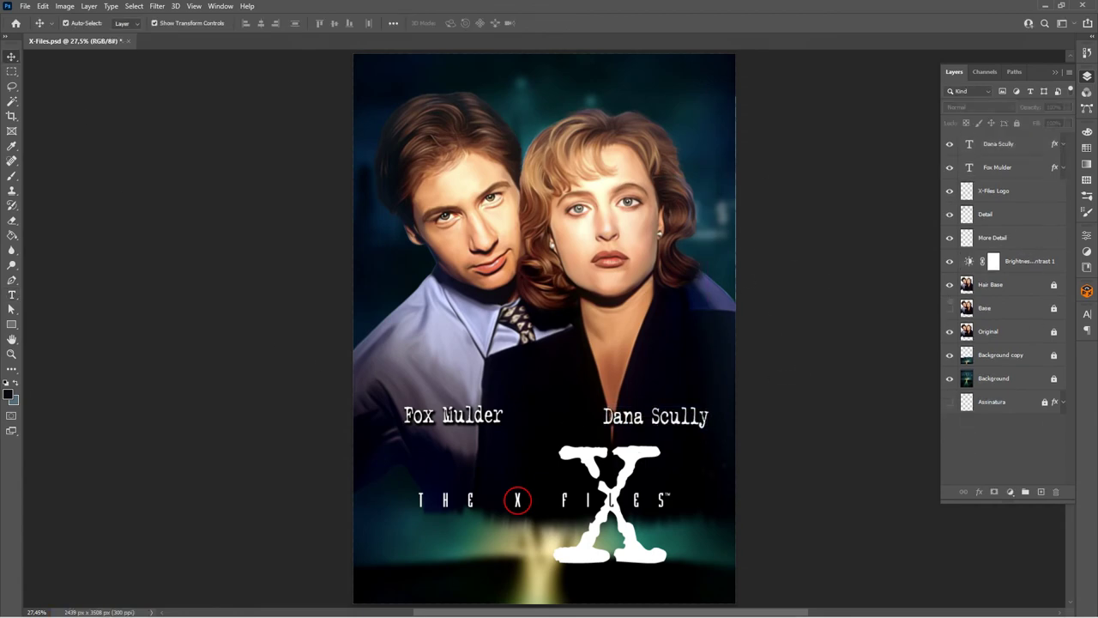
left_click(1012, 354)
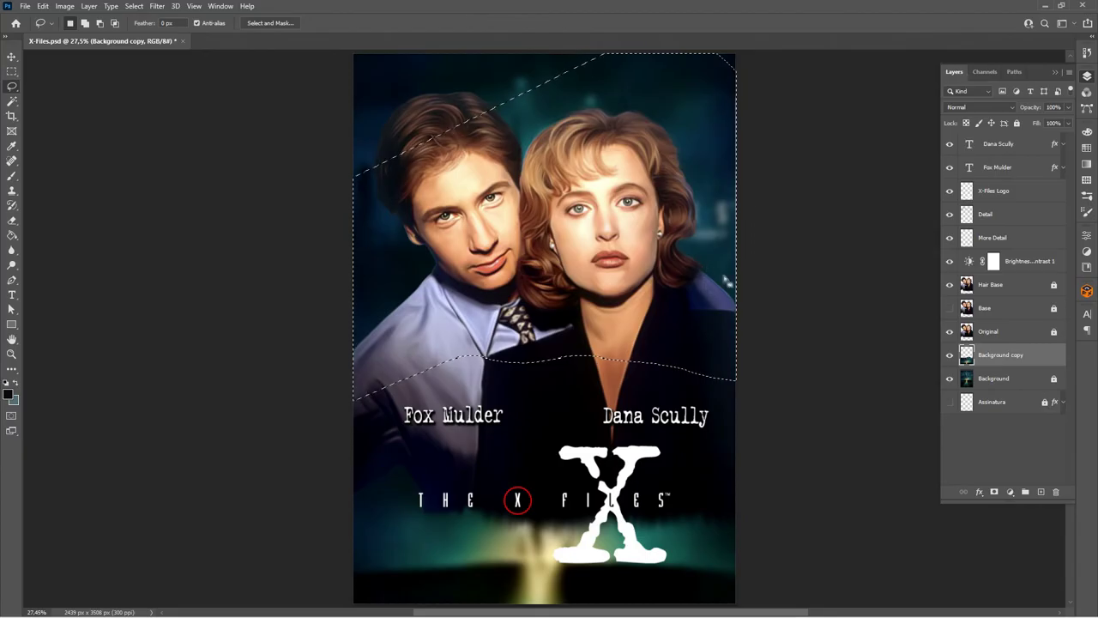
key("ctrl+d")
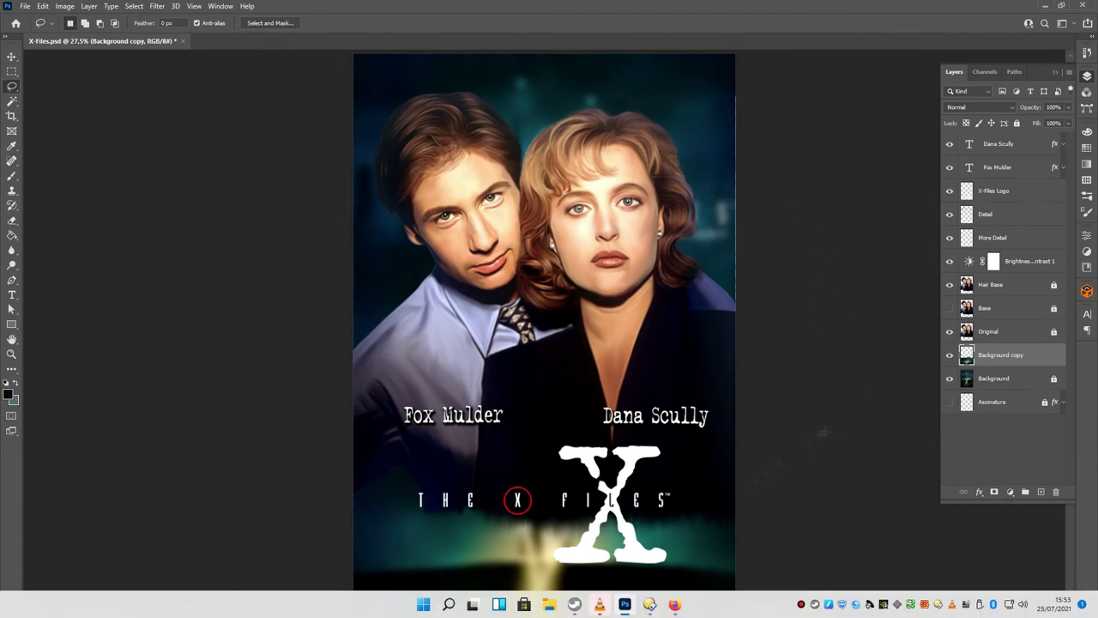
- Give the X-Files Logo a drop shadow (Opacity 94%, Distance 25, Spread 26, Size 35)
left_click(800, 305)
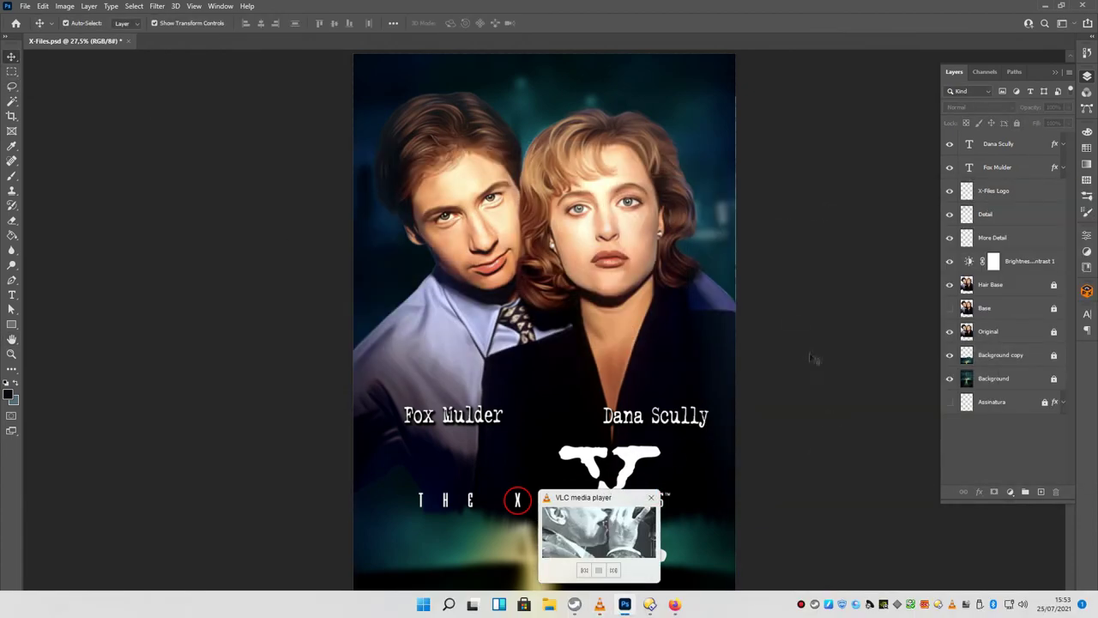
double_click(995, 190)
left_click_drag(651, 187, 189, 113)
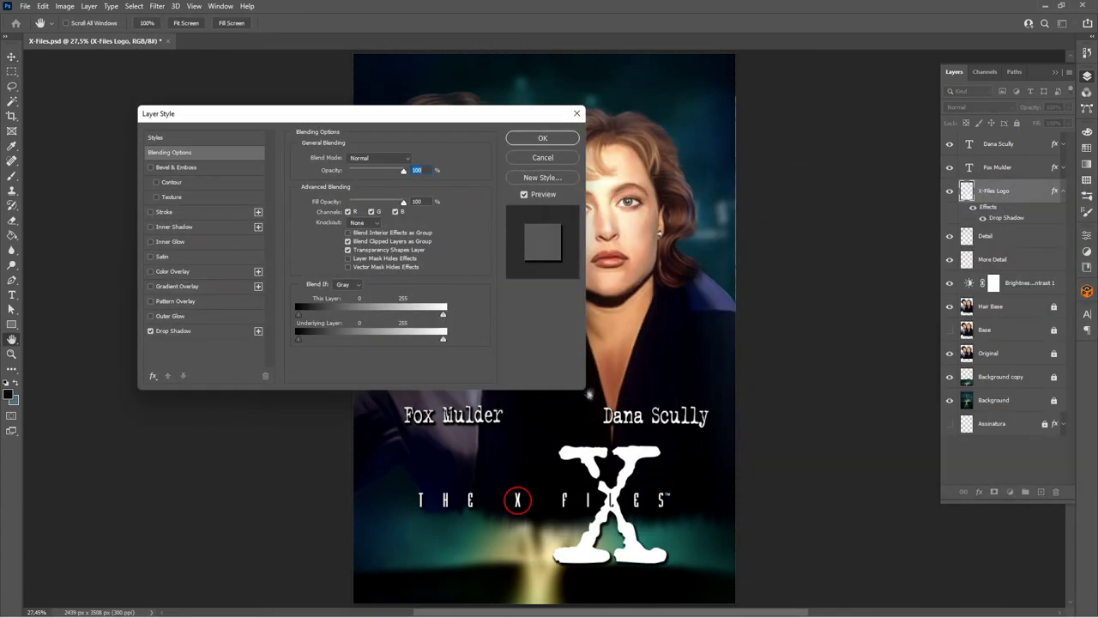
left_click(171, 330)
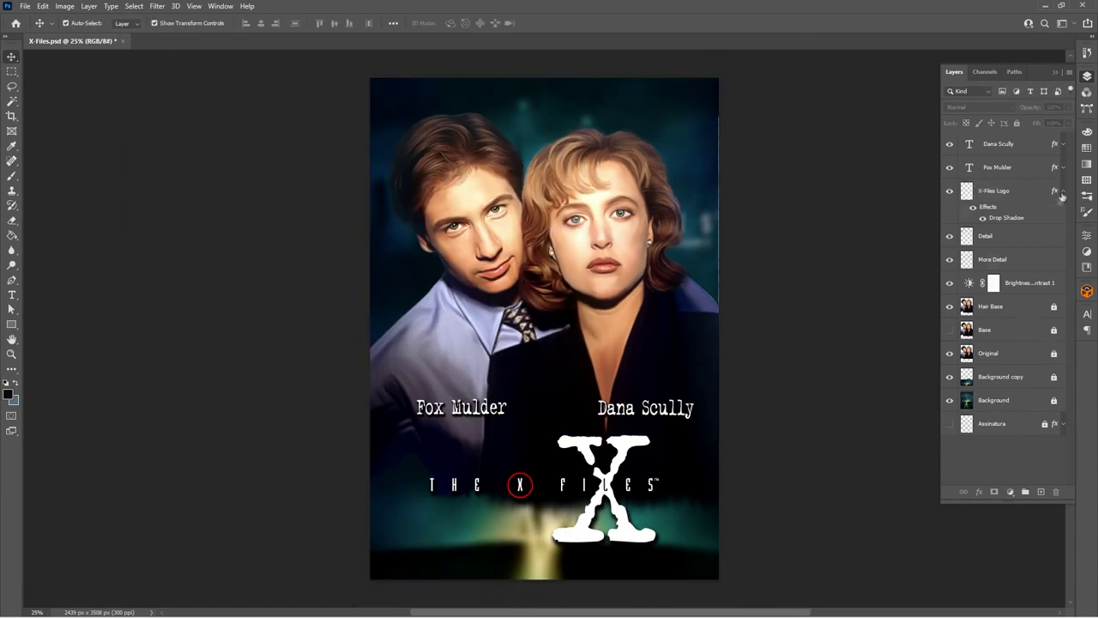
left_click(1061, 193)
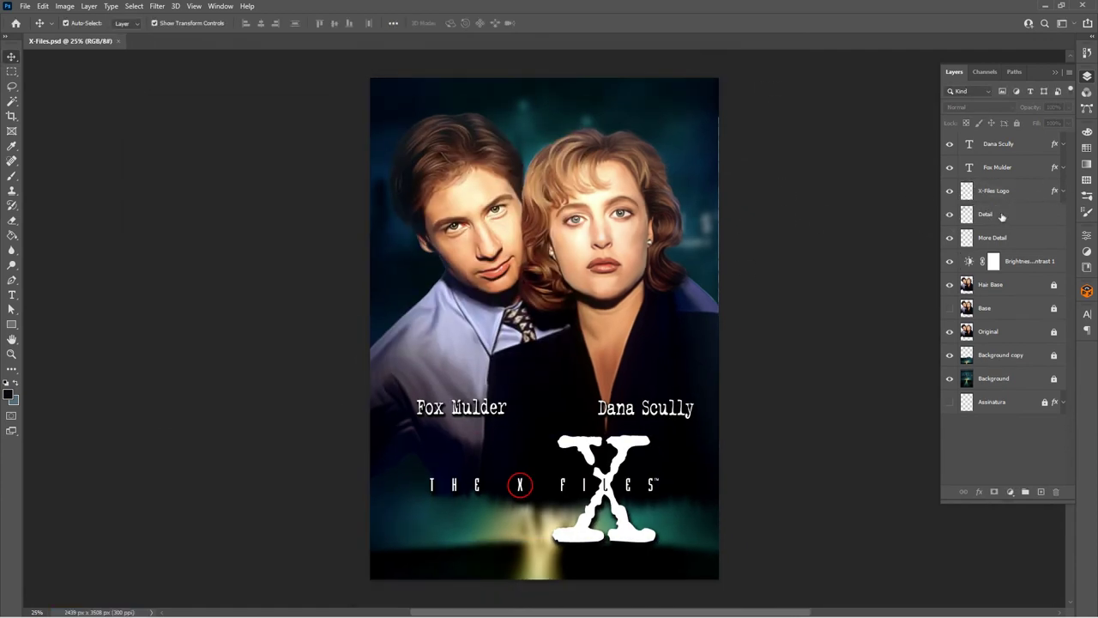
- Paint sampled-colour face detail on the Fine layer, erasing stray strokes on Detail
key("b")
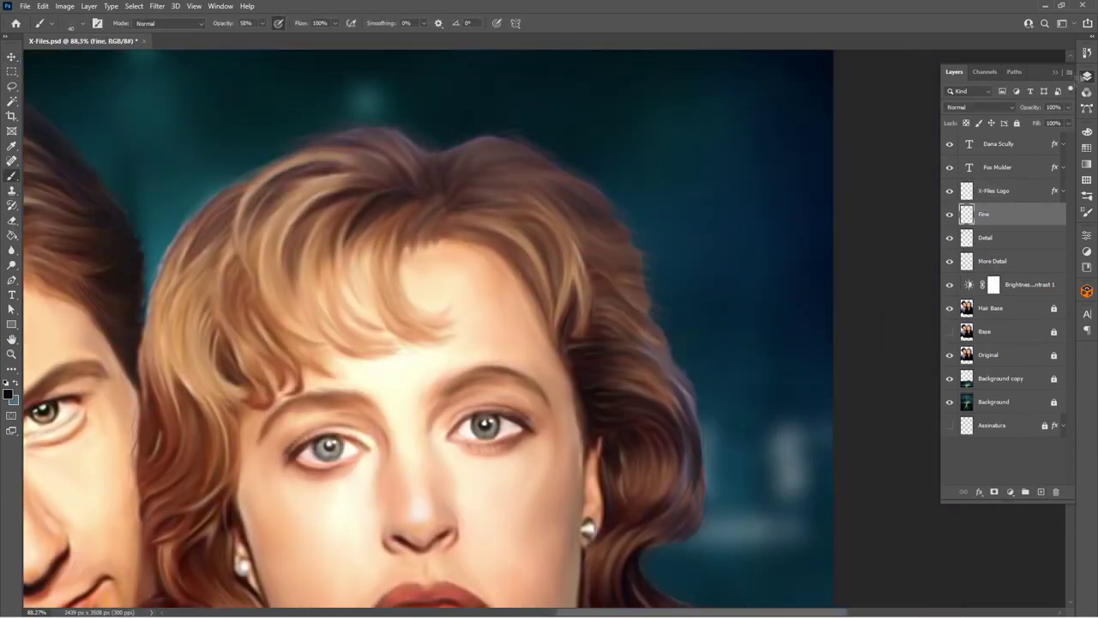
left_click(632, 228, "alt")
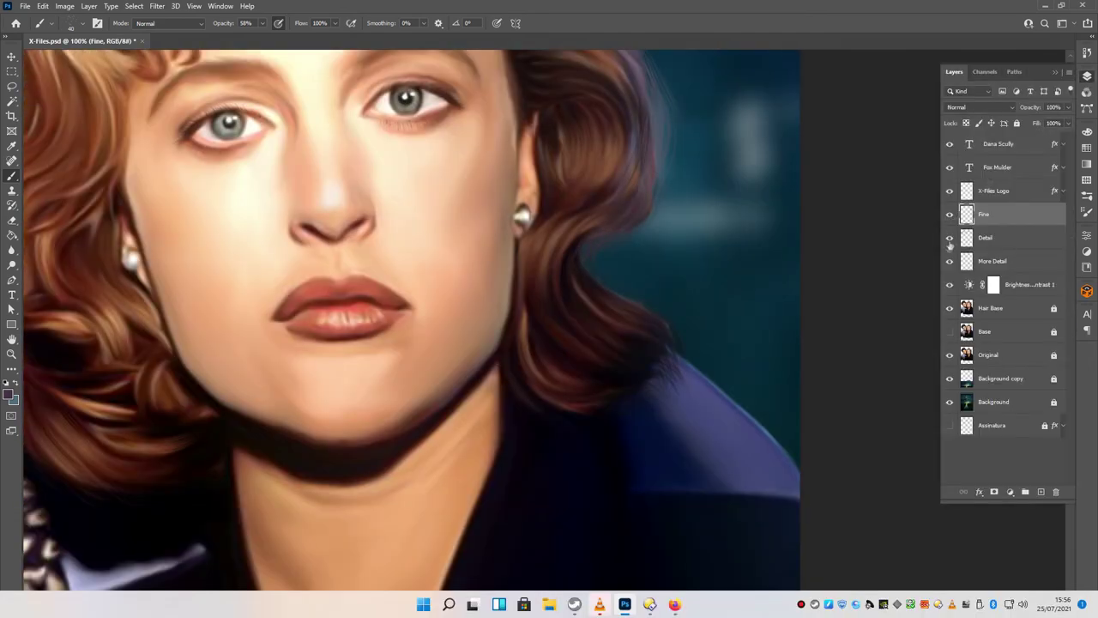
left_click(995, 237)
key("e")
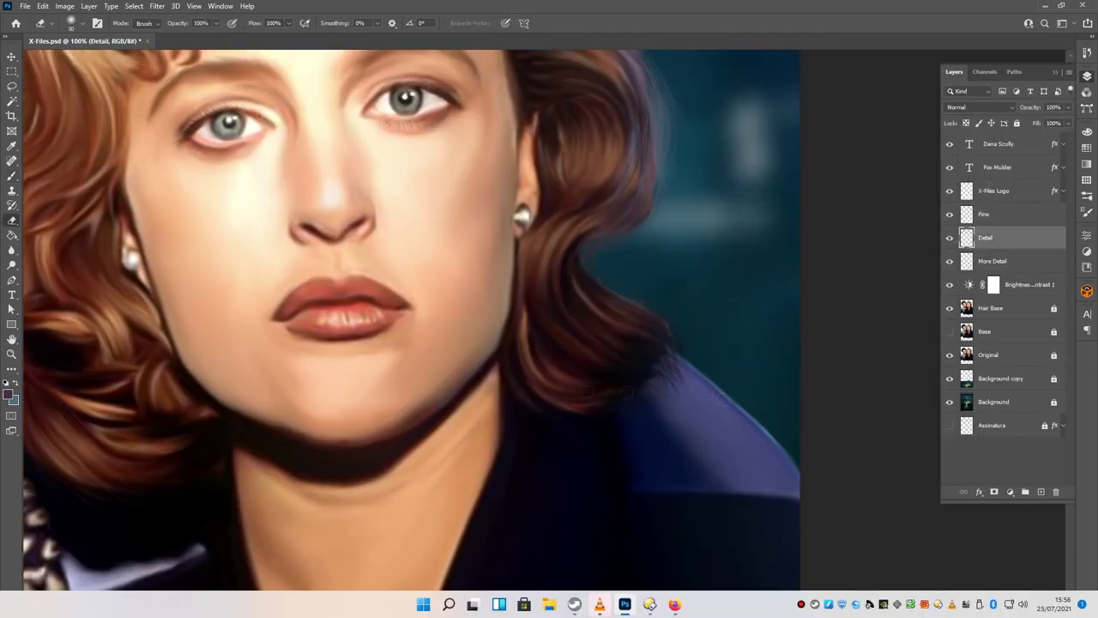
left_click(999, 216)
key("b")
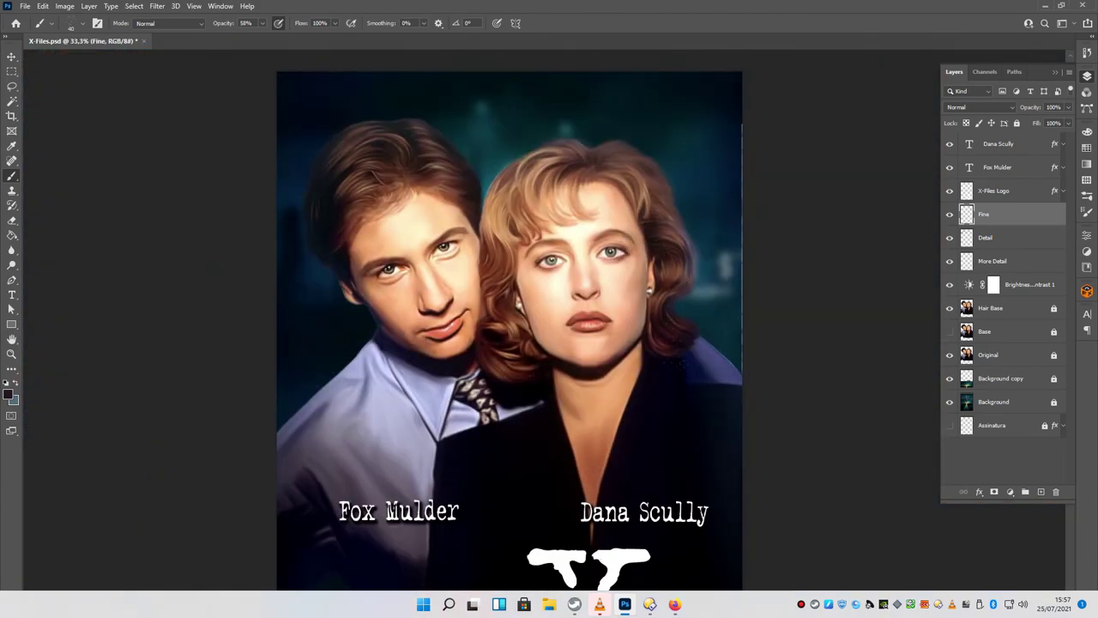
- Smudge the woman's hair edge over her shoulder on the Hair Base layer
left_click(995, 308)
left_click(12, 251)
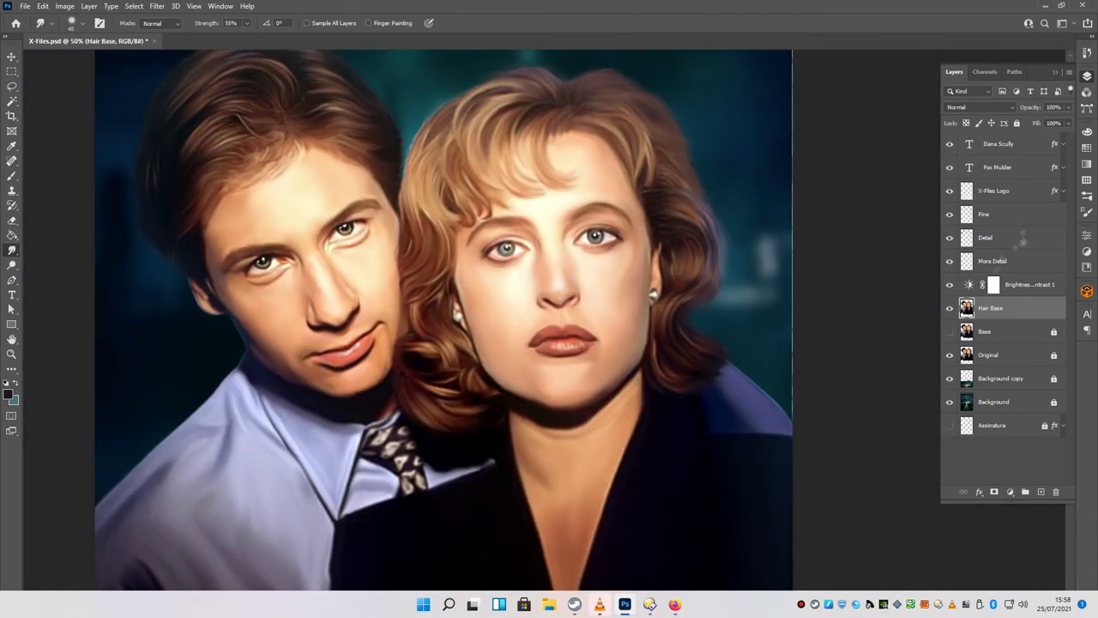
left_click(1025, 216)
key("b")
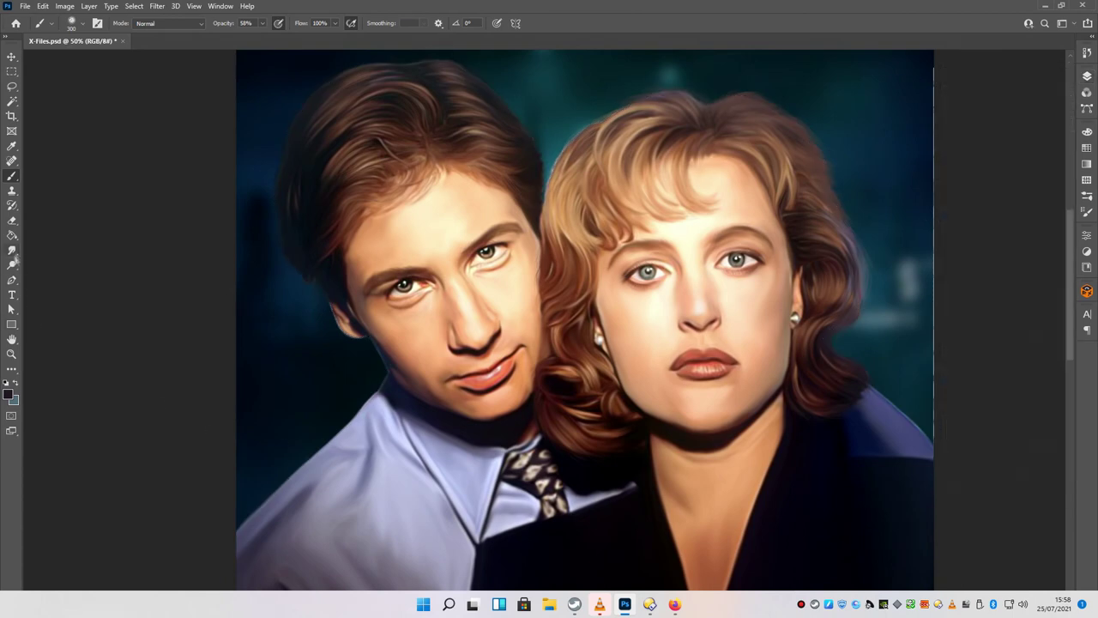
- Dodge the man's shirt on the Light layer and brush pale lavender at 15%
left_click(12, 264)
left_click(1087, 76)
left_click(1021, 218)
left_click(1087, 76)
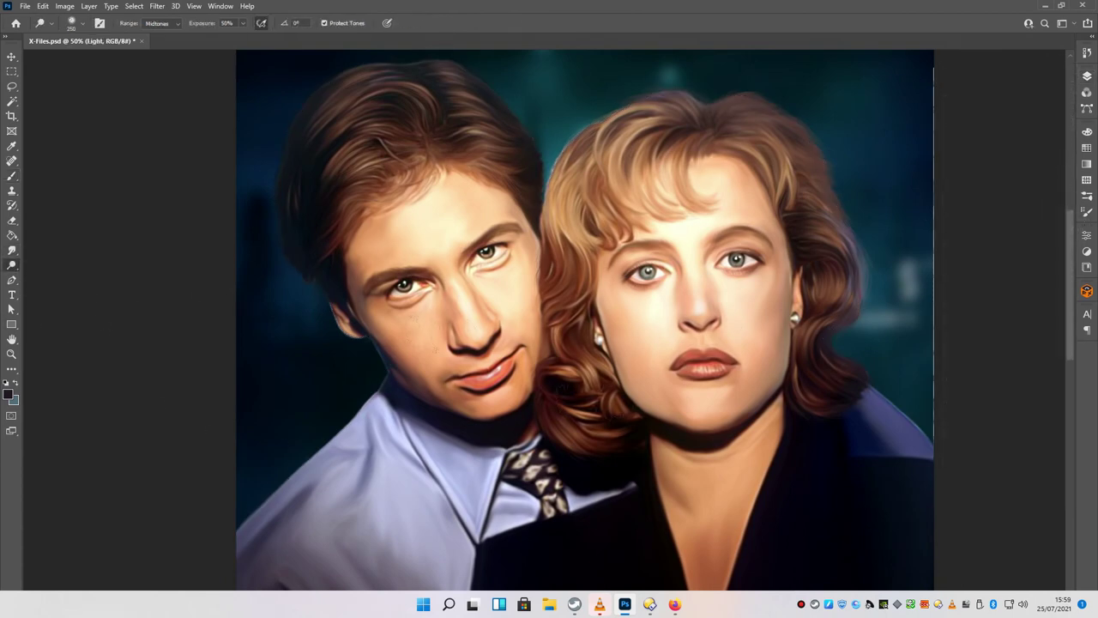
key("b")
left_click(359, 399, "alt")
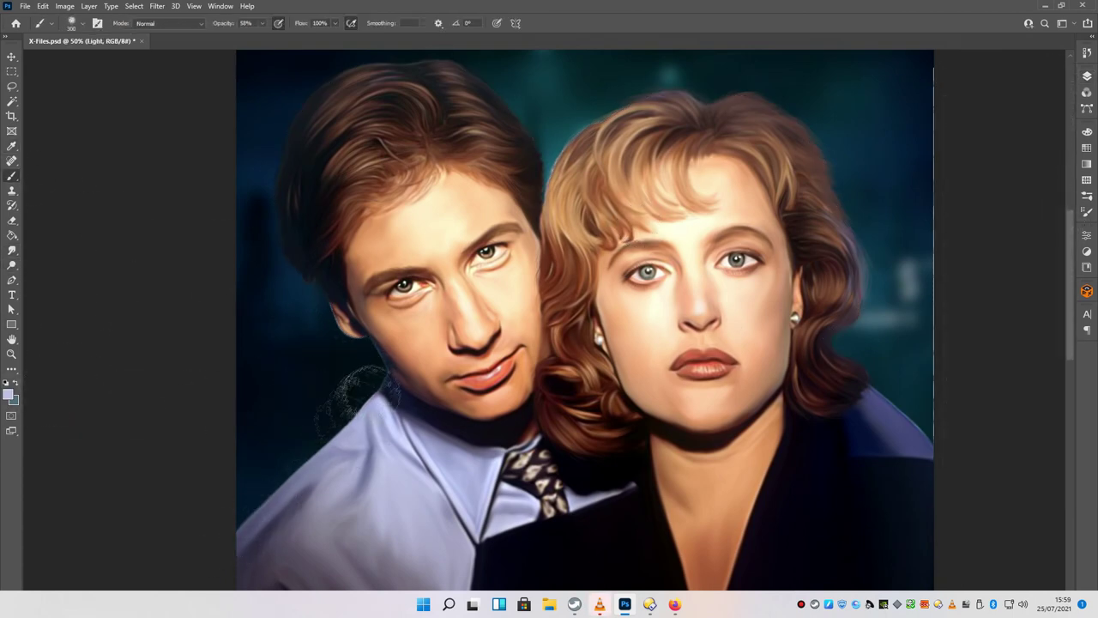
key("1")
key("5")
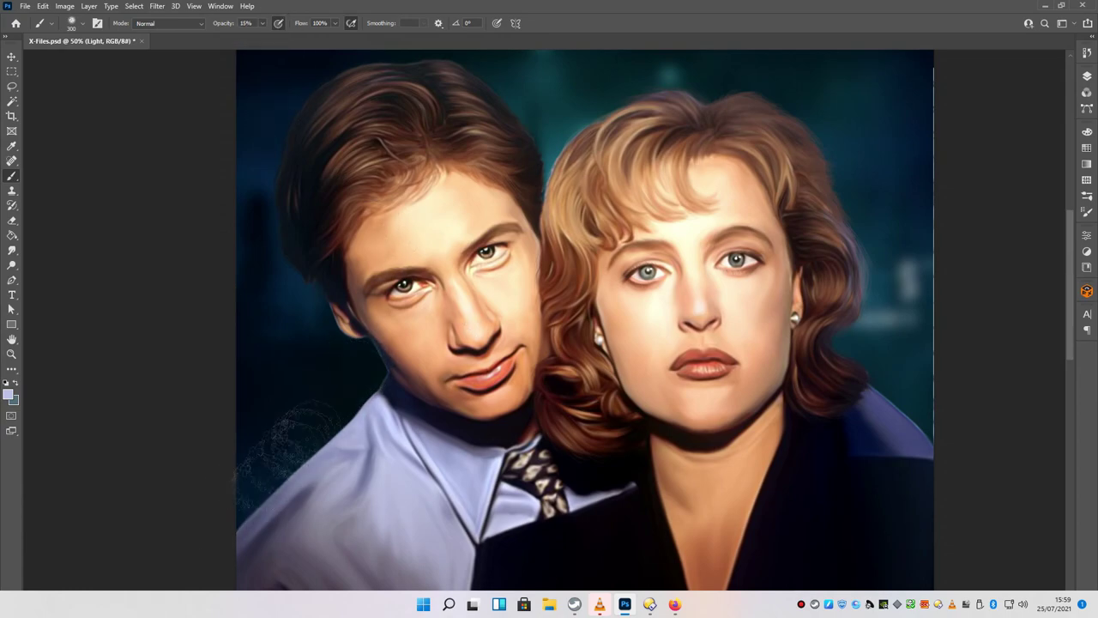
- Raise brush opacity to 61% and zoom in on the top of the man's head
scroll(821, 369, "down", 3)
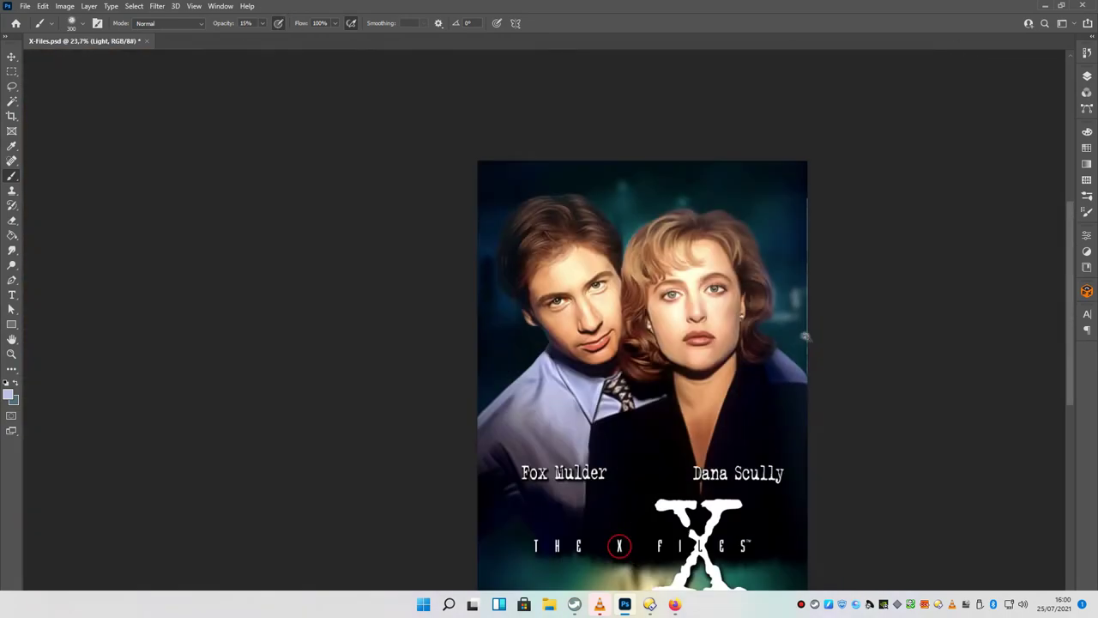
scroll(515, 343, "up", 2)
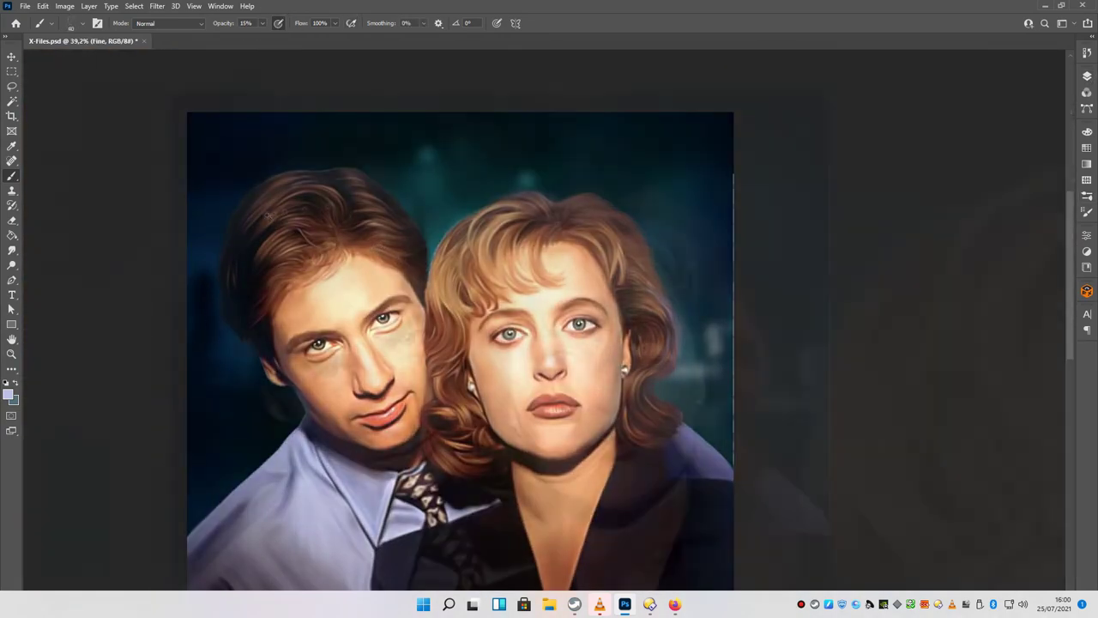
scroll(558, 215, "up", 5)
left_click_drag(262, 23, 286, 36)
key("ctrl+0")
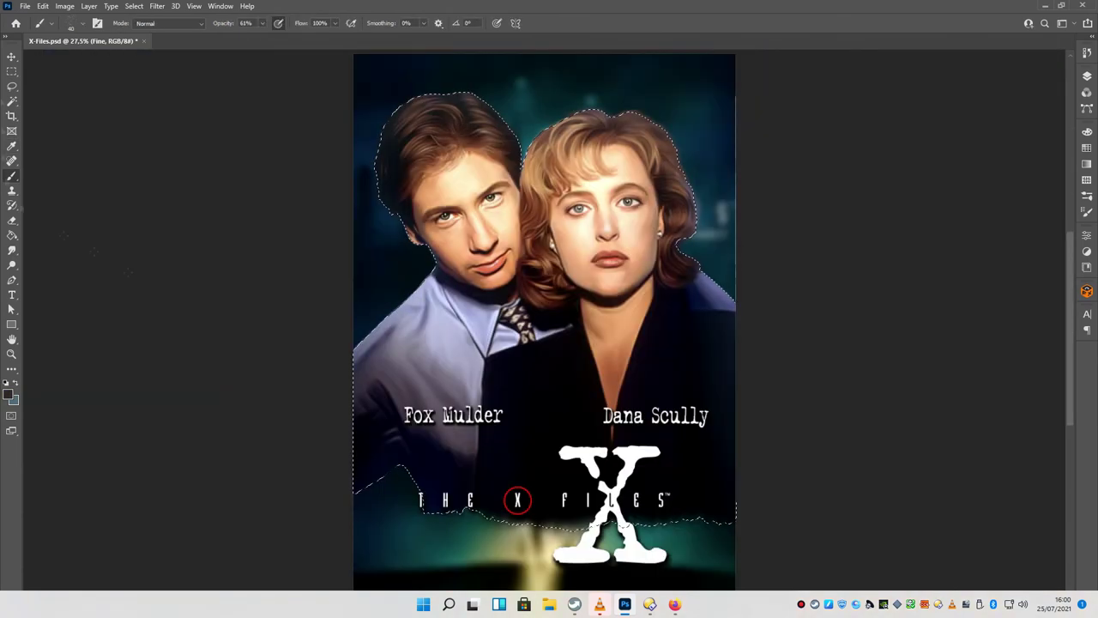
scroll(392, 242, "up", 5)
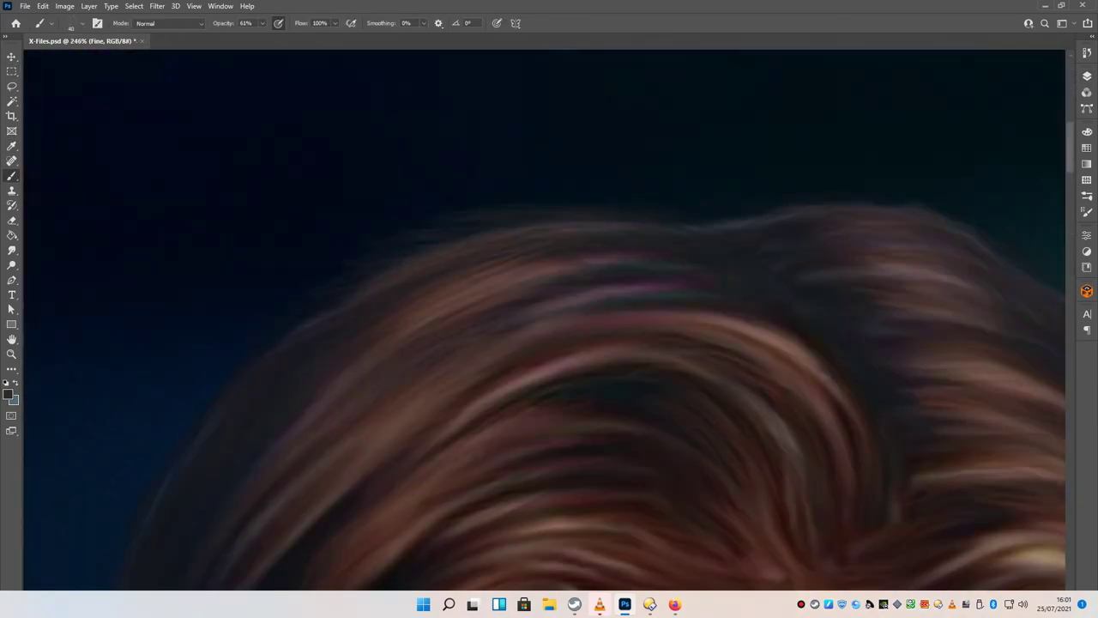
scroll(392, 243, "up", 2)
left_click_drag(772, 343, 553, 203)
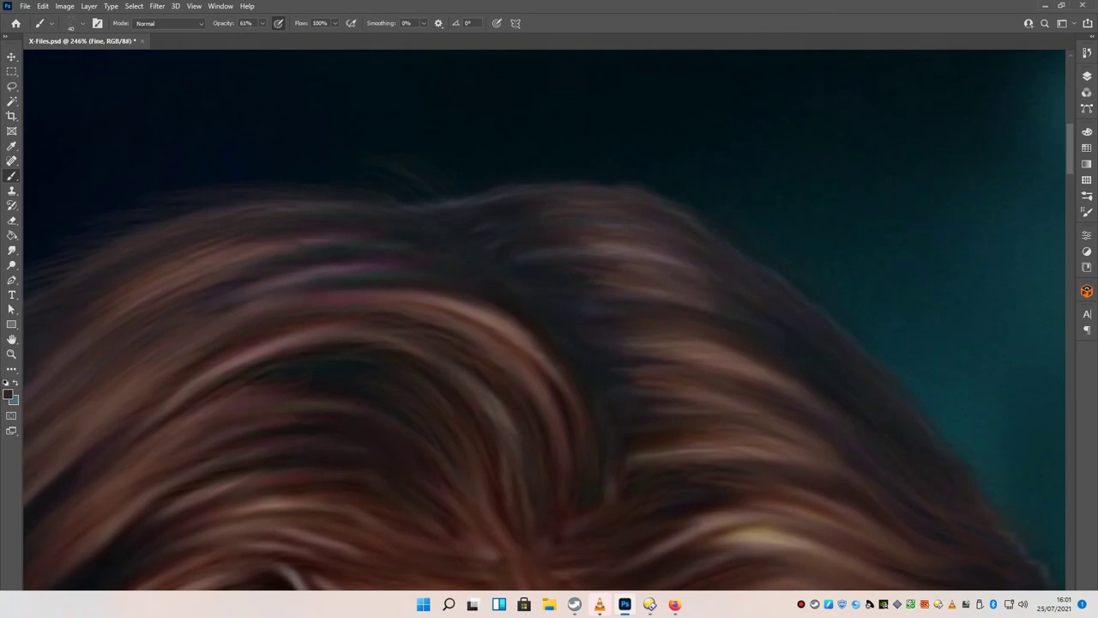
- Feather fine wisps along the top of the man's hair on the Fine layer
key("super")
key("super")
left_click_drag(943, 514, 645, 166)
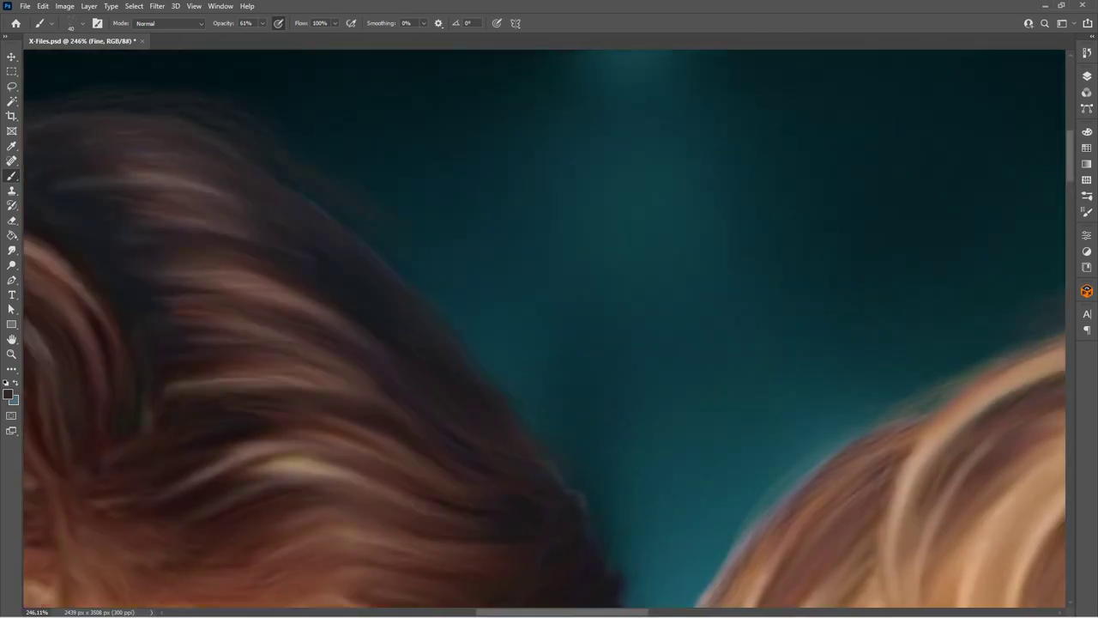
key("ctrl+0")
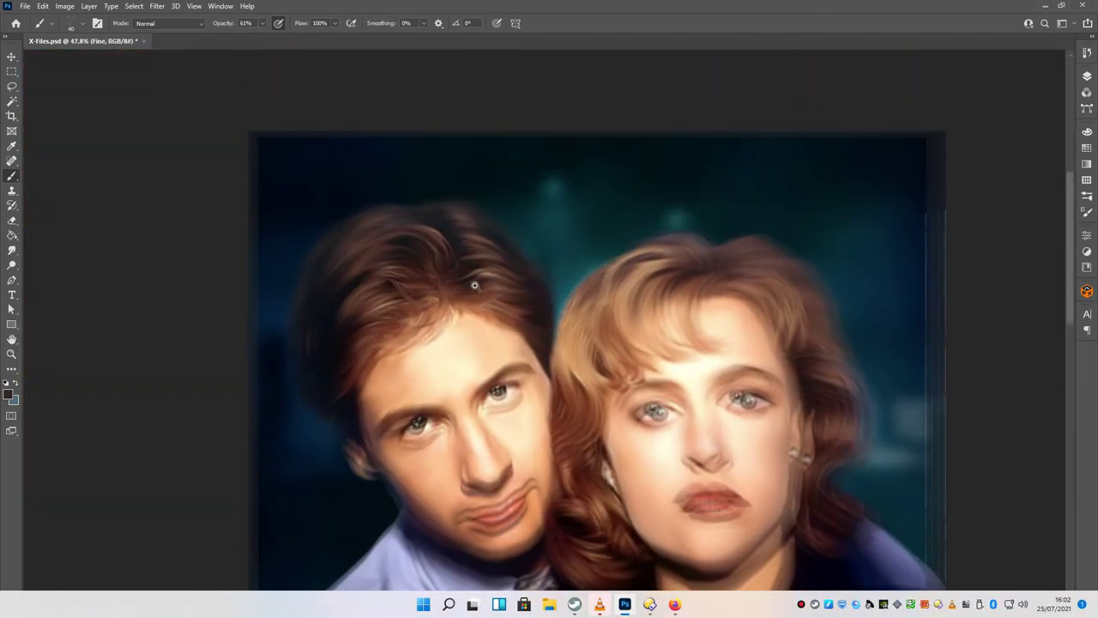
key("ctrl+1")
key("ctrl+0")
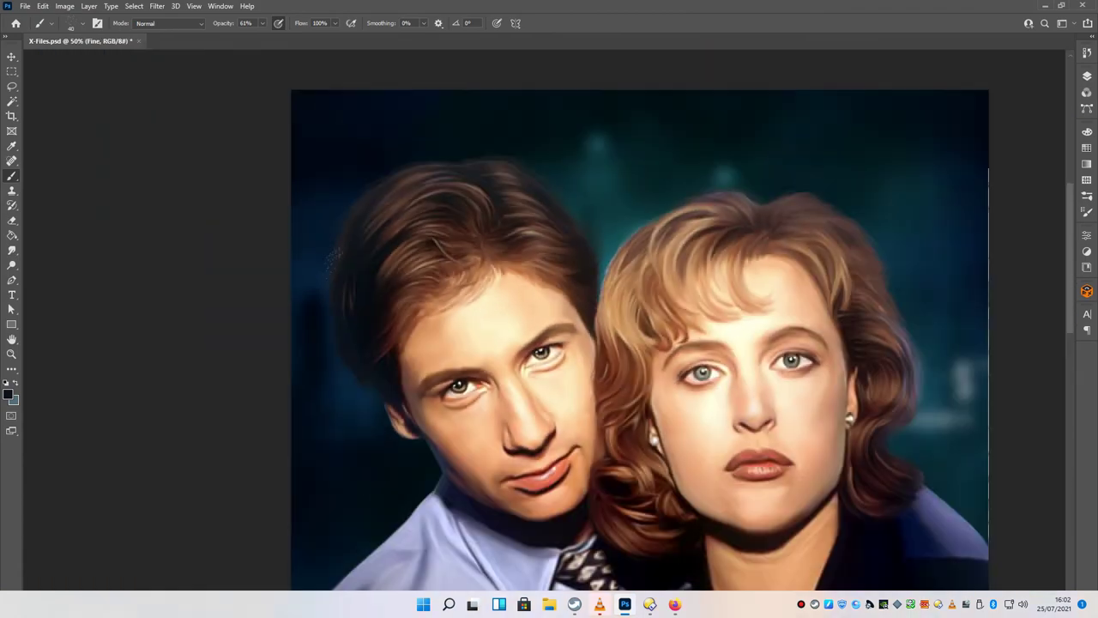
key("ctrl+plus")
key("ctrl+plus")
key("ctrl+plus")
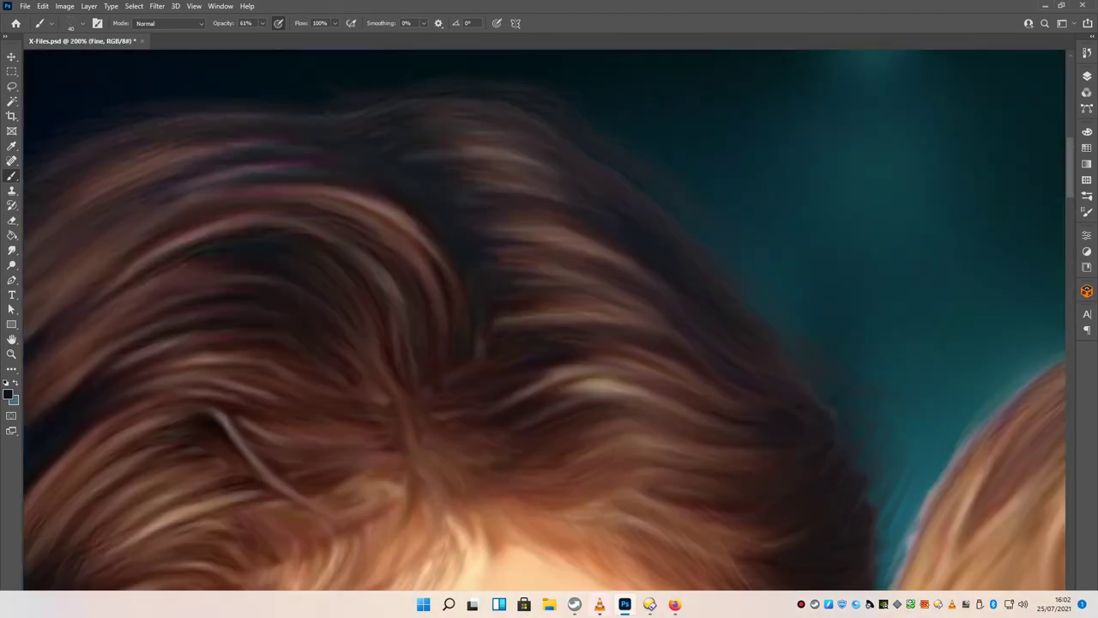
left_click_drag(601, 386, 420, 296)
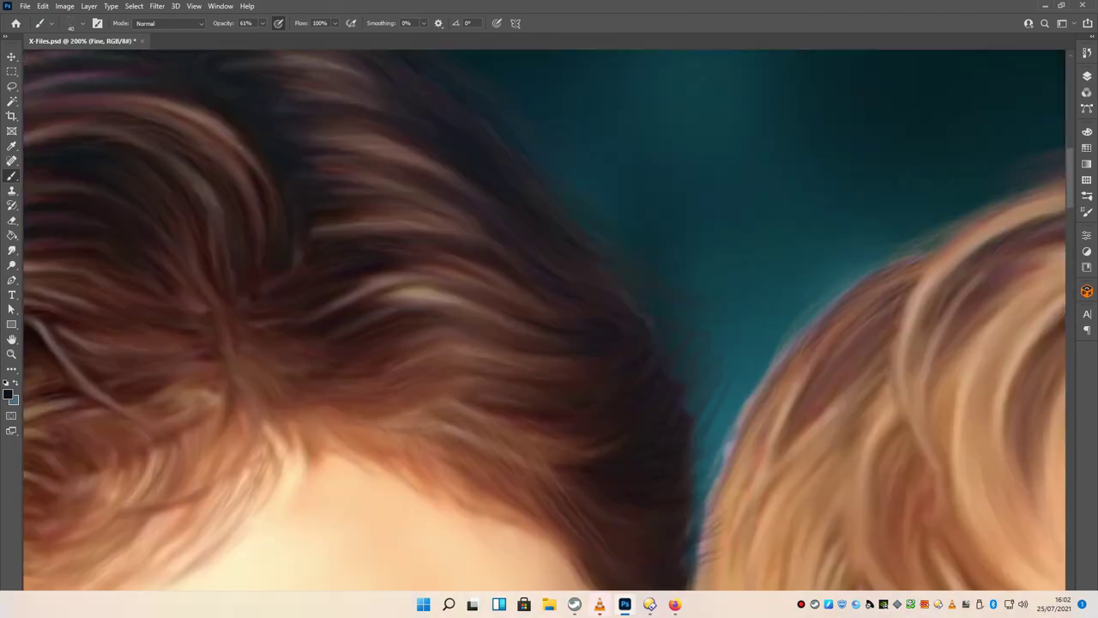
key("ctrl+0")
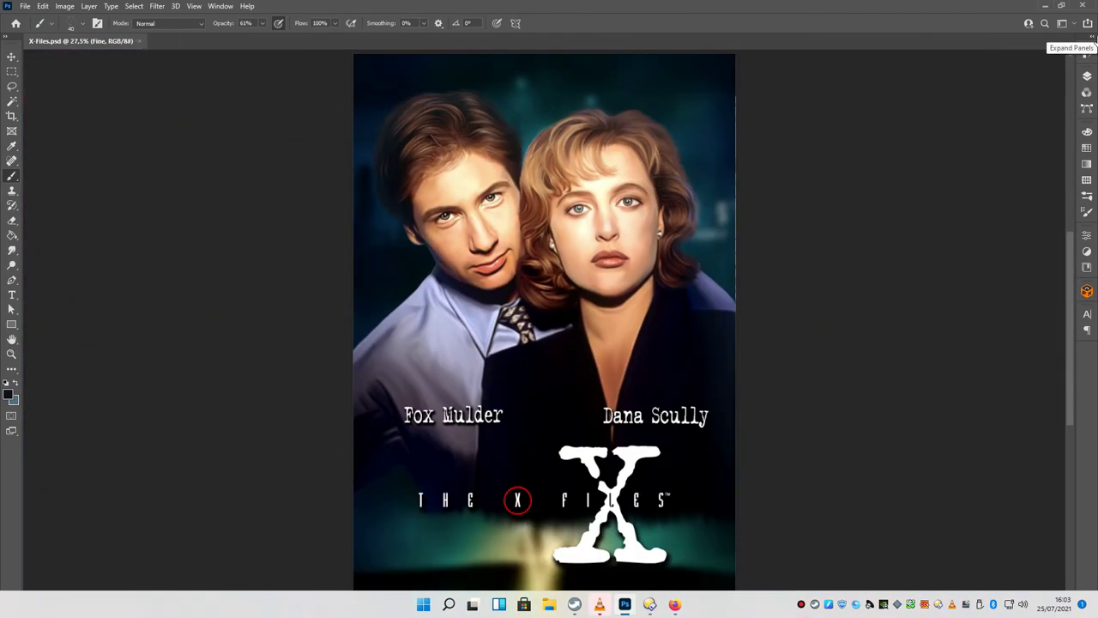